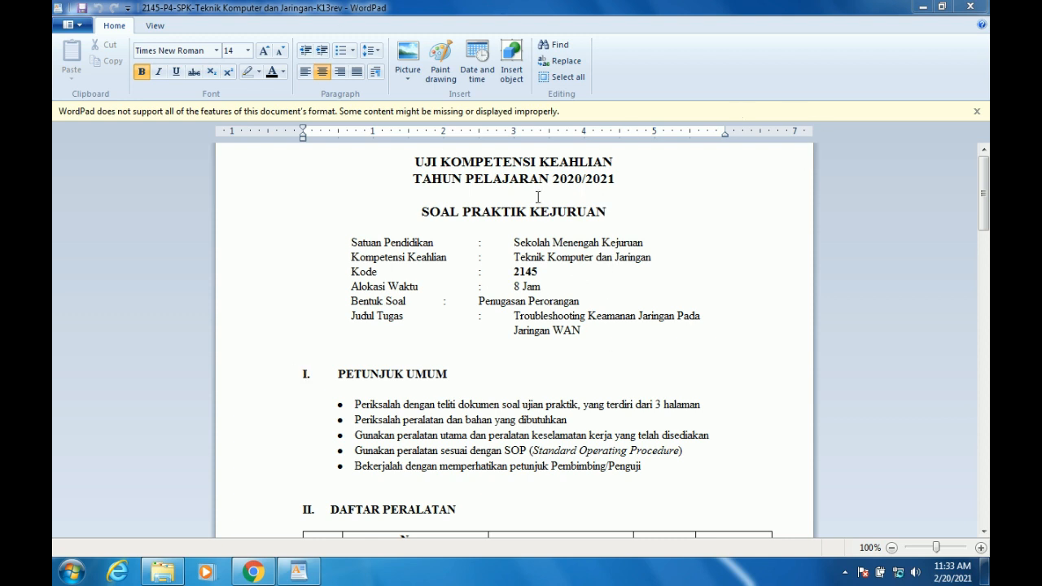
Select the two title lines of the exam sheet, then clear the selection.
{"action": "mouse_move", "coordinate": [986, 195]}
{"action": "left_mouse_down"}
{"action": "mouse_move", "coordinate": [984, 301]}
{"action": "mouse_move", "coordinate": [969, 192]}
{"action": "left_mouse_up"}
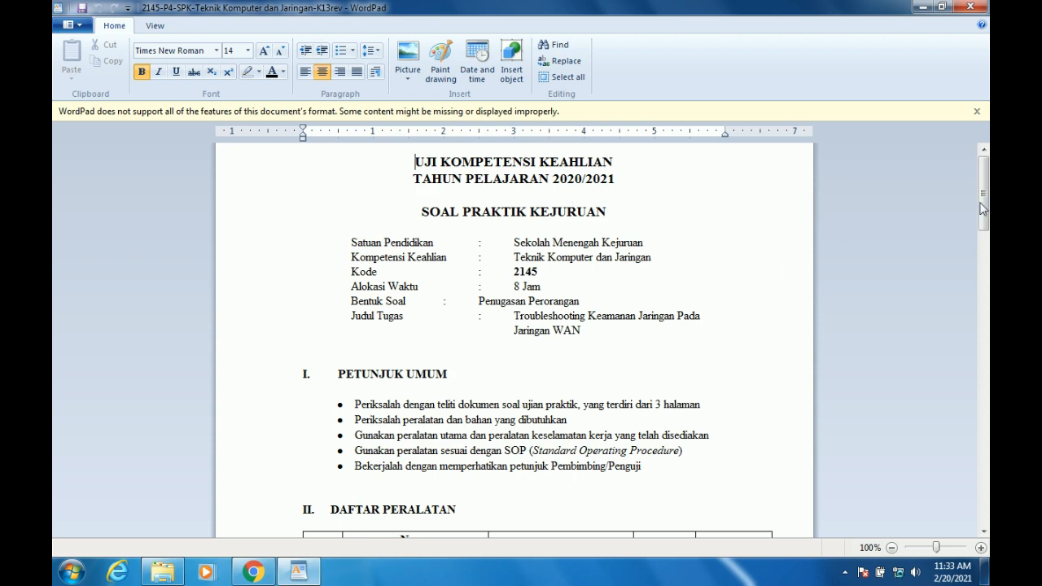
{"action": "mouse_move", "coordinate": [984, 193]}
{"action": "left_mouse_down"}
{"action": "mouse_move", "coordinate": [984, 207]}
{"action": "mouse_move", "coordinate": [983, 191]}
{"action": "left_mouse_up"}
{"action": "left_click_drag", "start_coordinate": [616, 181], "coordinate": [415, 154]}
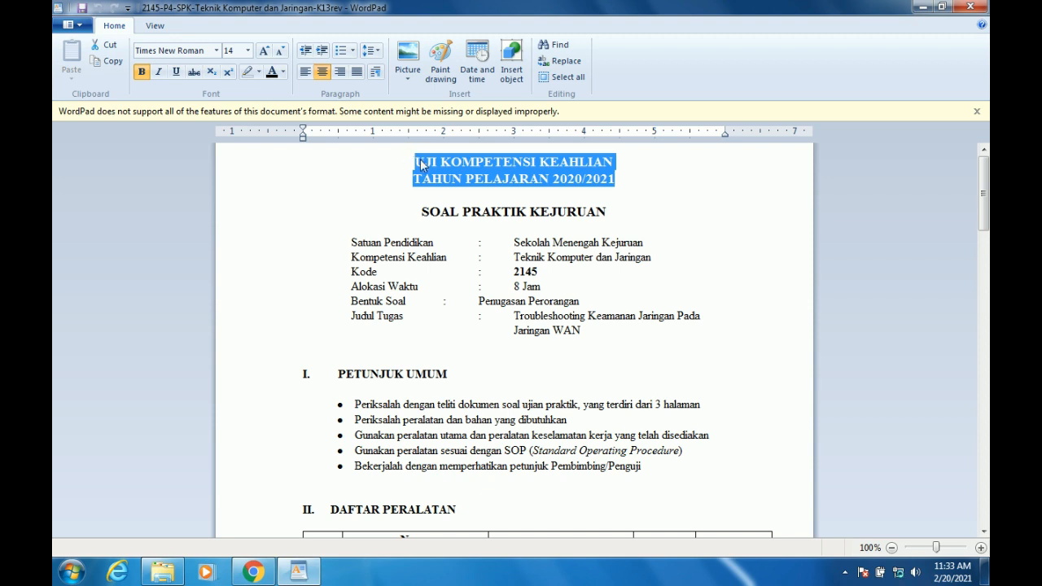
{"action": "left_click", "coordinate": [424, 161]}
{"action": "left_click_drag", "start_coordinate": [423, 161], "coordinate": [615, 181]}
{"action": "left_click", "coordinate": [698, 246]}
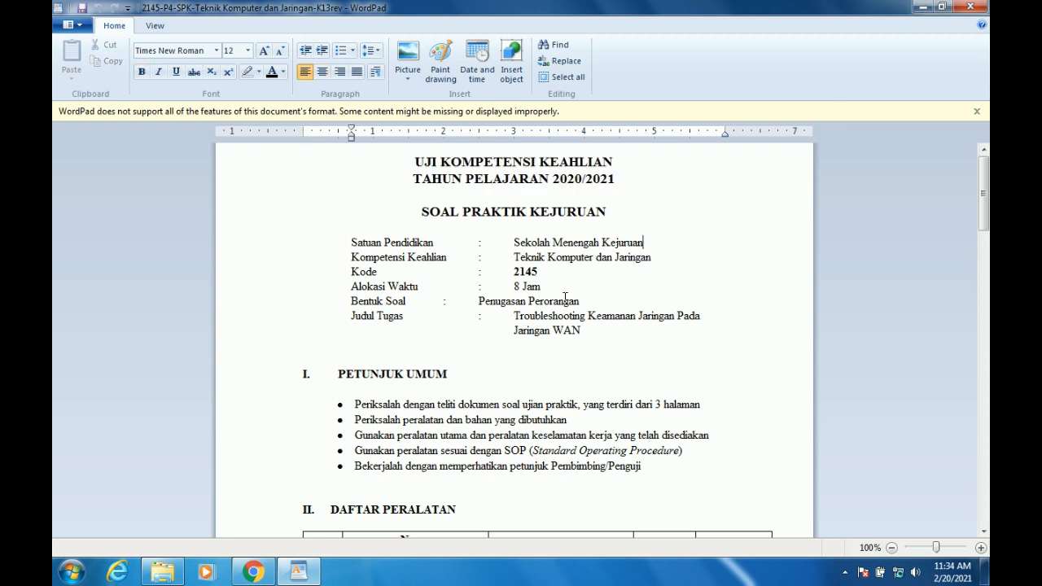
Tab-align 'Penugasan Perorangan' on the Bentuk Soal line with the other header values.
{"action": "left_click", "coordinate": [479, 300]}
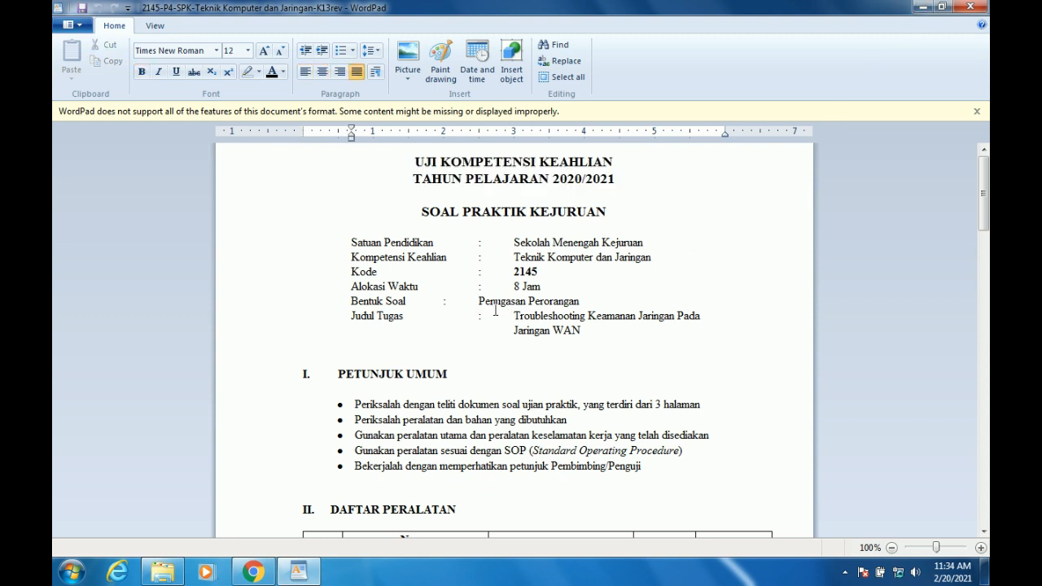
{"action": "key", "text": "Tab"}
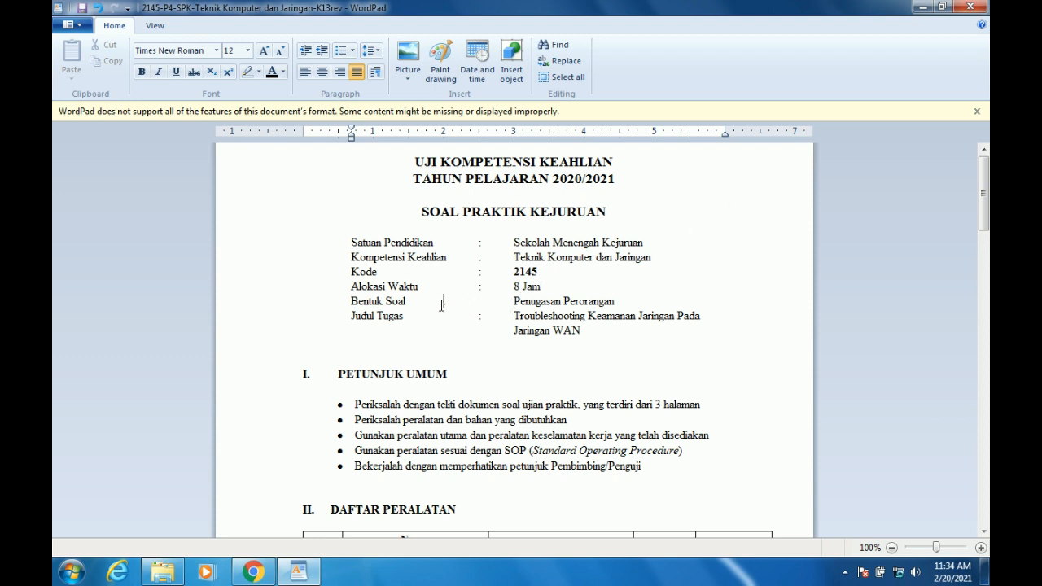
{"action": "key", "text": "Tab"}
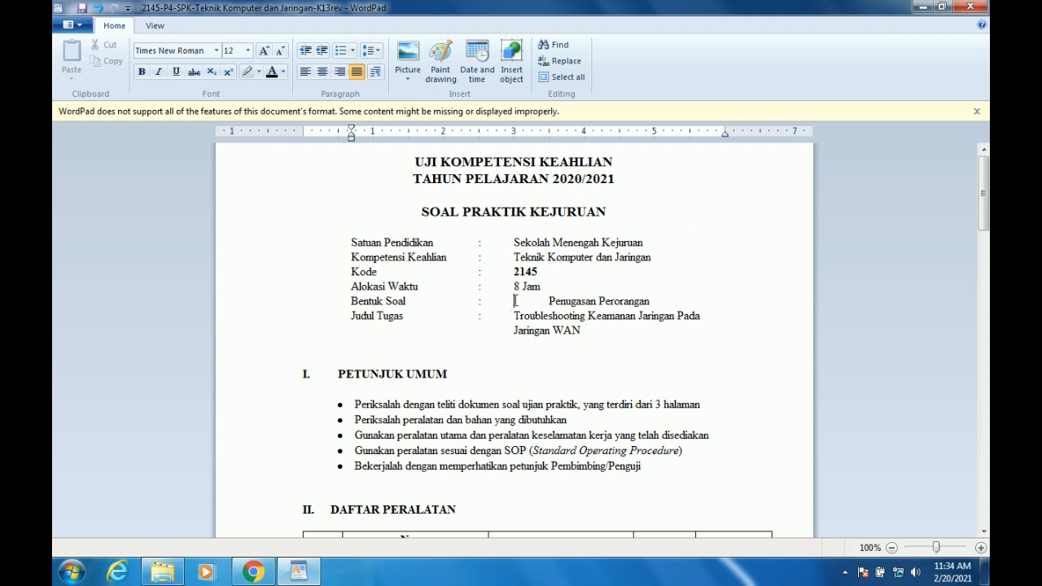
{"action": "key", "text": "Delete"}
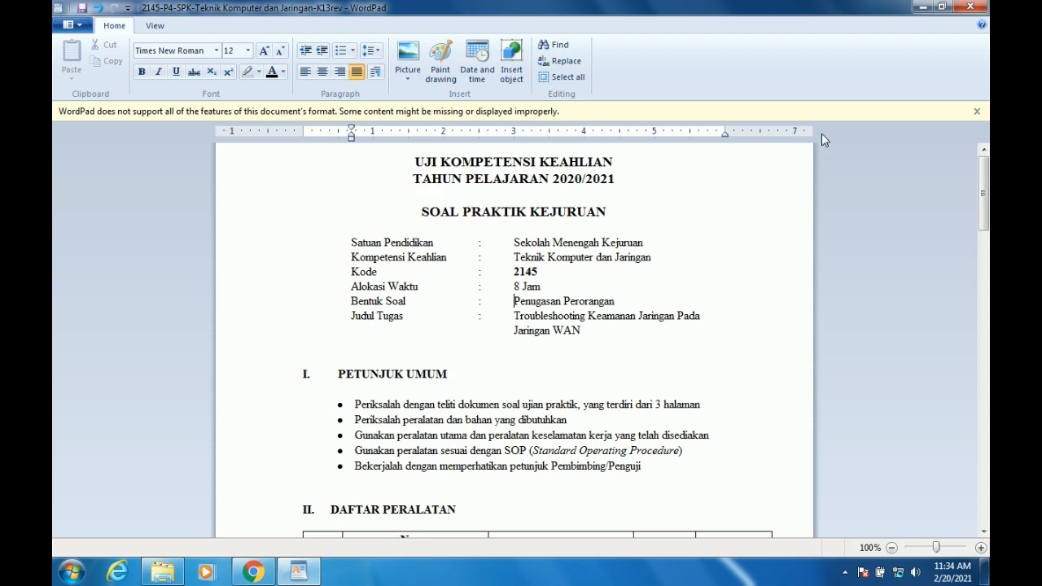
Launch WinBox from the desktop shortcut and connect to the listed MikroTik router.
{"action": "left_click", "coordinate": [920, 8]}
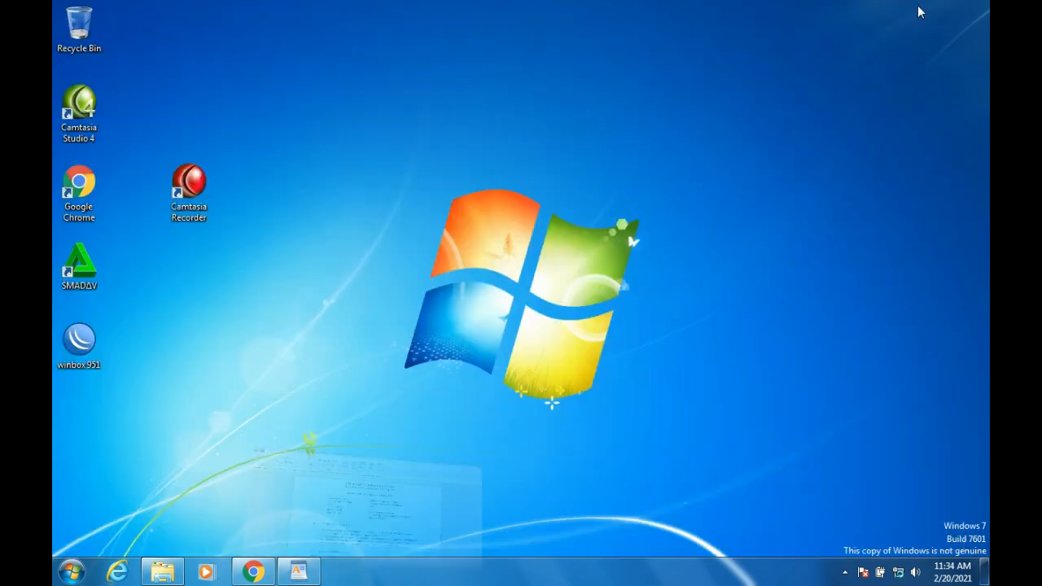
{"action": "left_click", "coordinate": [75, 341]}
{"action": "double_click", "coordinate": [75, 341]}
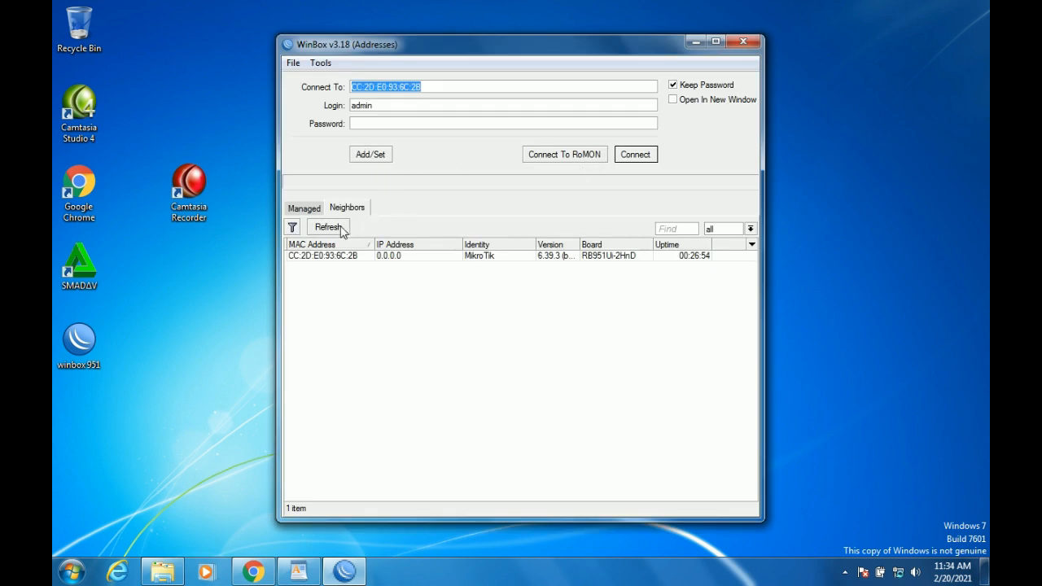
{"action": "left_click", "coordinate": [636, 155]}
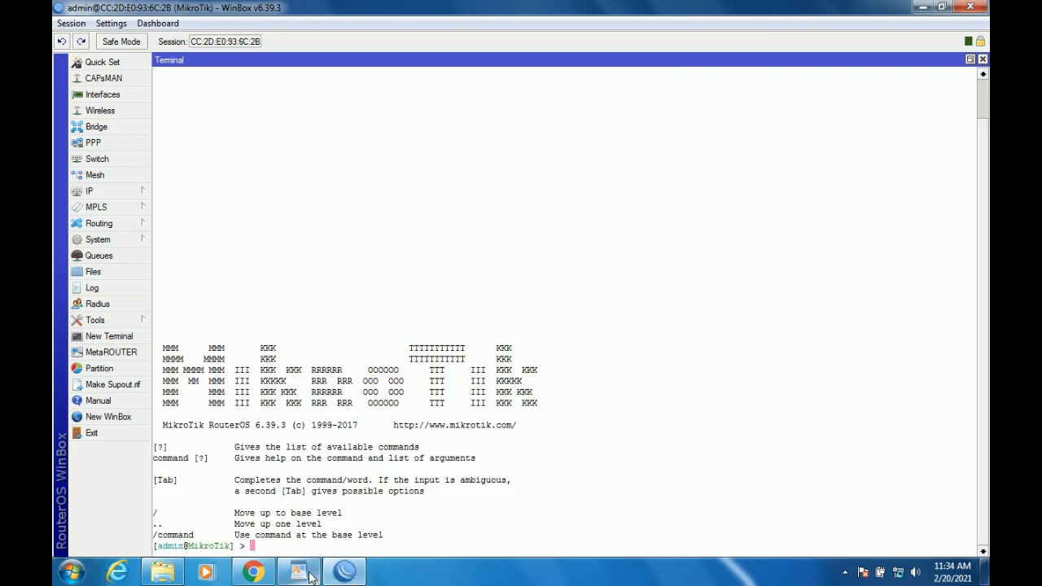
Turn on screen magnification and bring the exam sheet back to the front.
{"action": "left_click", "coordinate": [312, 577]}
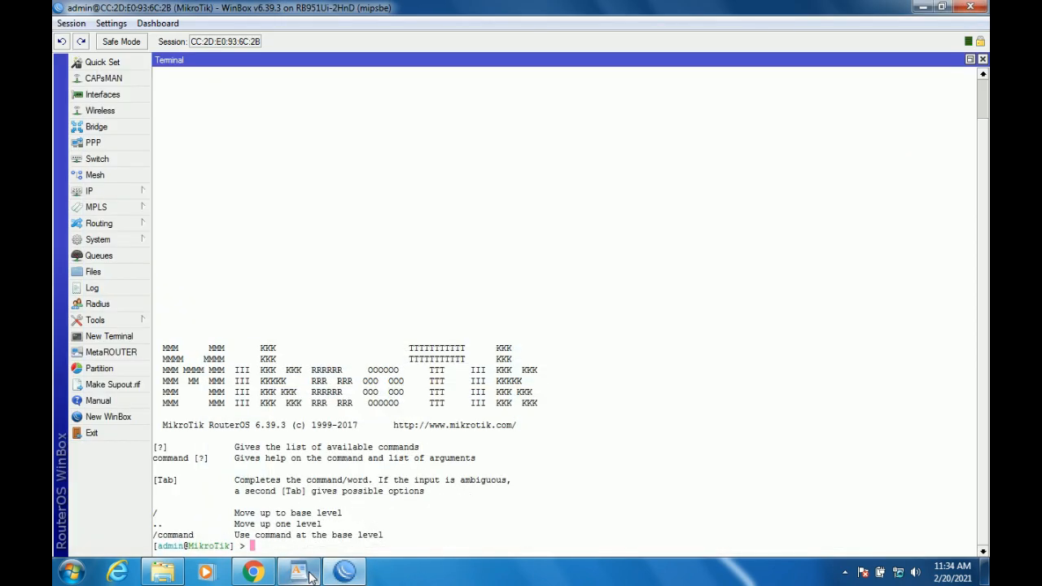
{"action": "key", "text": "super+plus"}
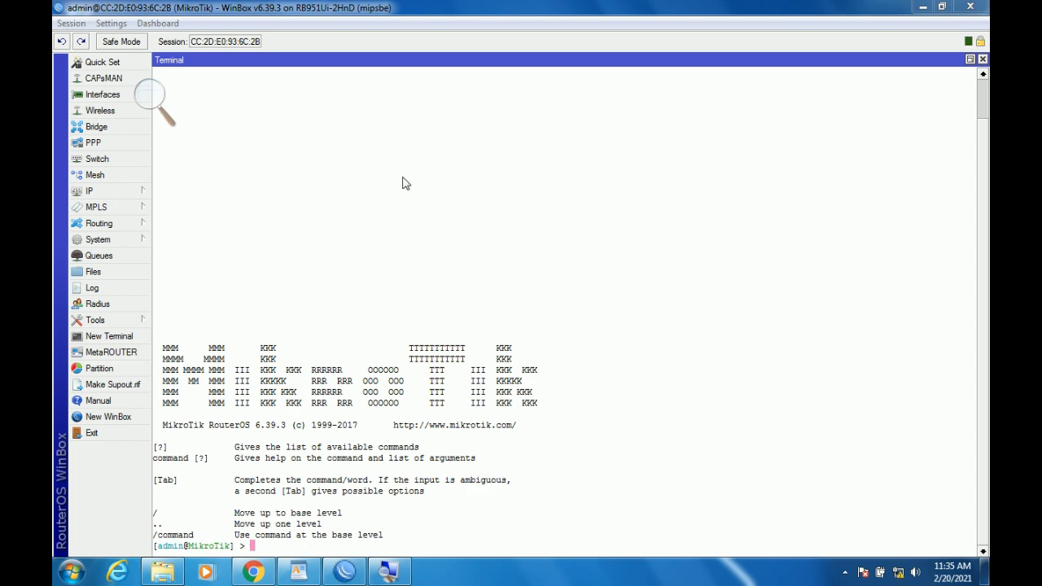
{"action": "left_click", "coordinate": [298, 572]}
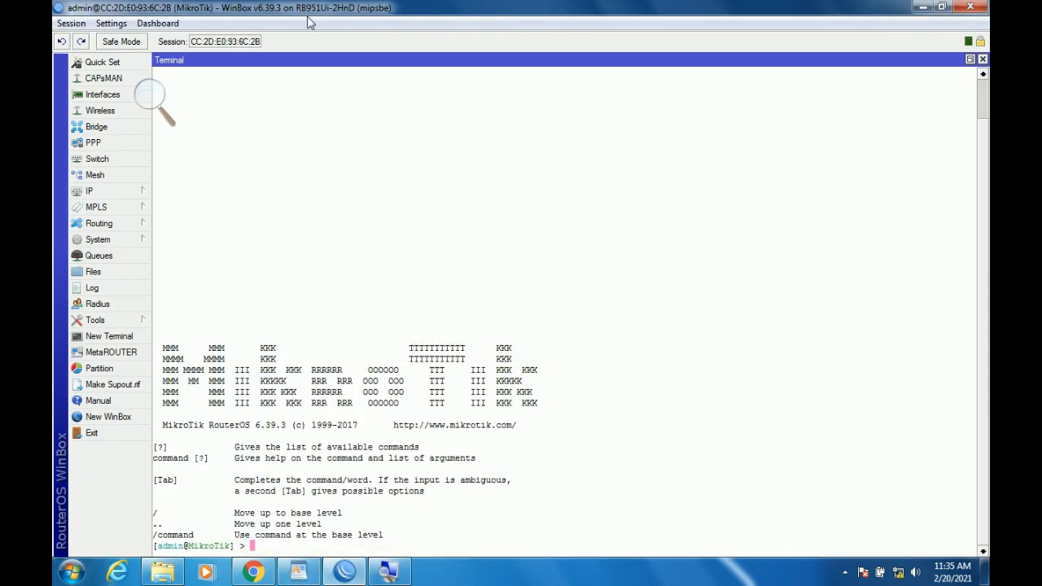
Scroll through the exam sheet's configuration requirements, then switch back to the WinBox session.
{"action": "left_click", "coordinate": [298, 573]}
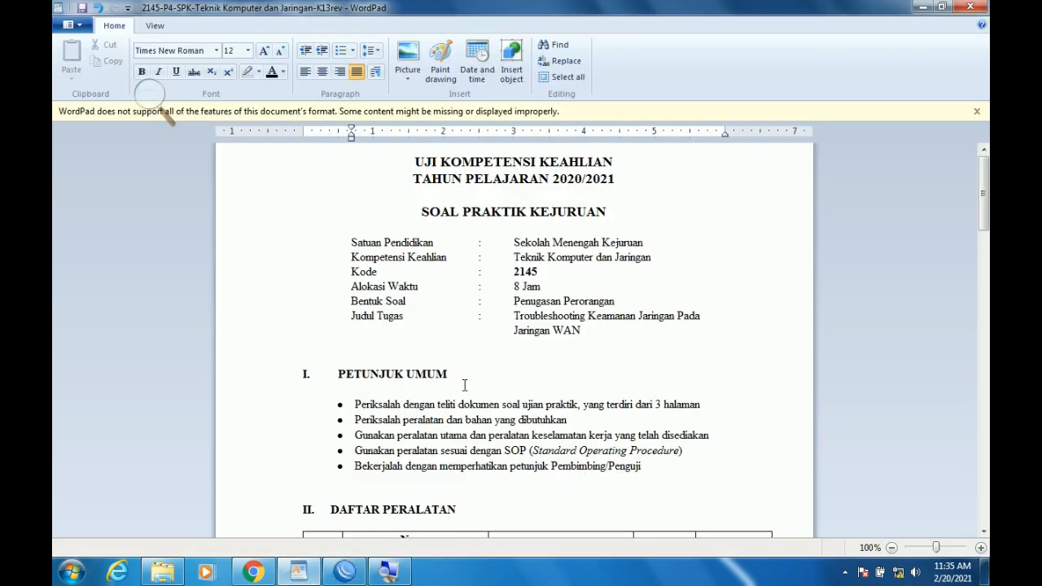
{"action": "scroll", "coordinate": [465, 385], "scroll_direction": "down", "scroll_amount": 20}
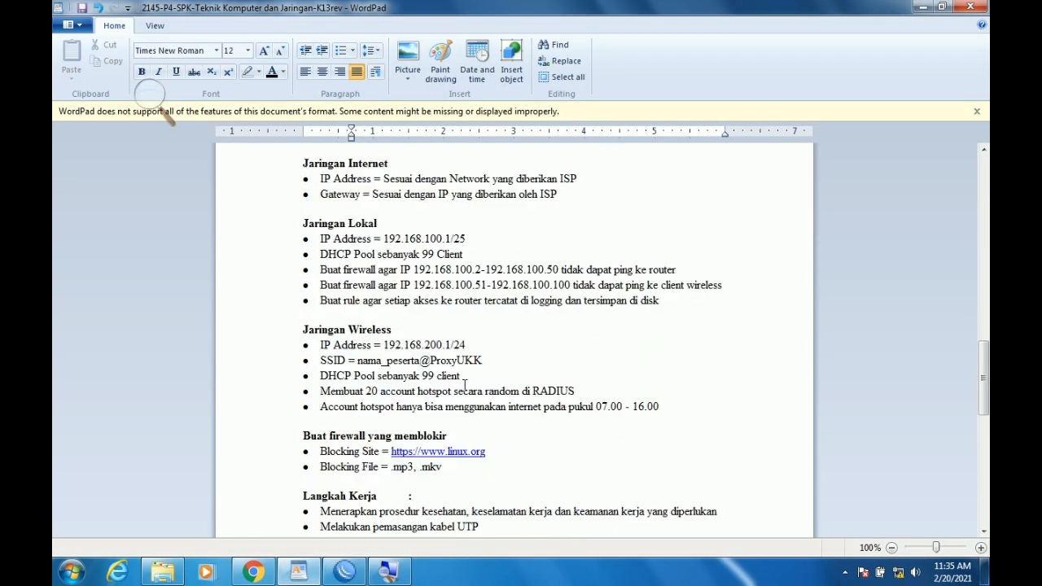
{"action": "scroll", "coordinate": [465, 385], "scroll_direction": "up", "scroll_amount": 4}
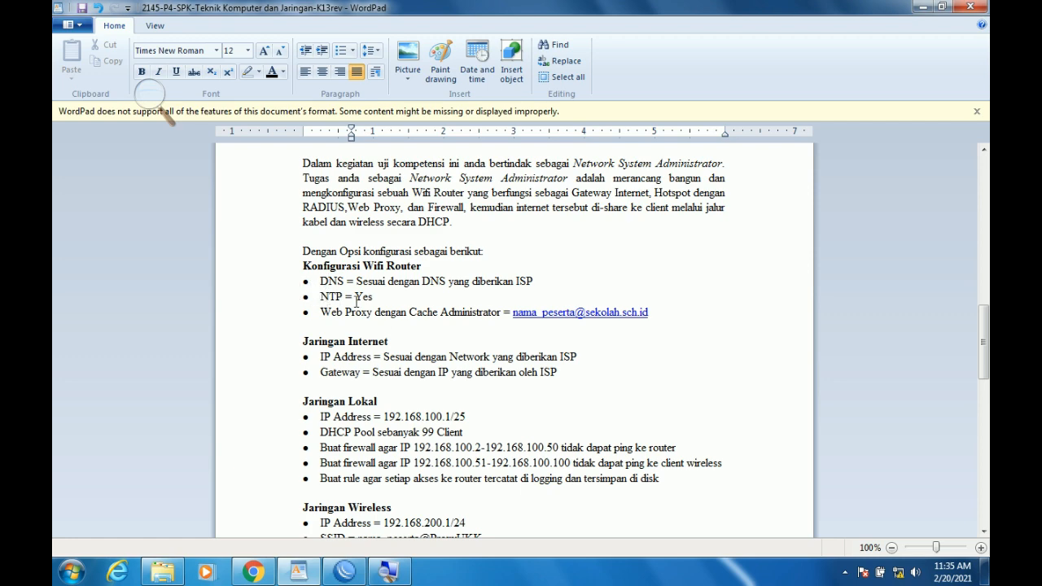
{"action": "scroll", "coordinate": [357, 316], "scroll_direction": "down", "scroll_amount": 2}
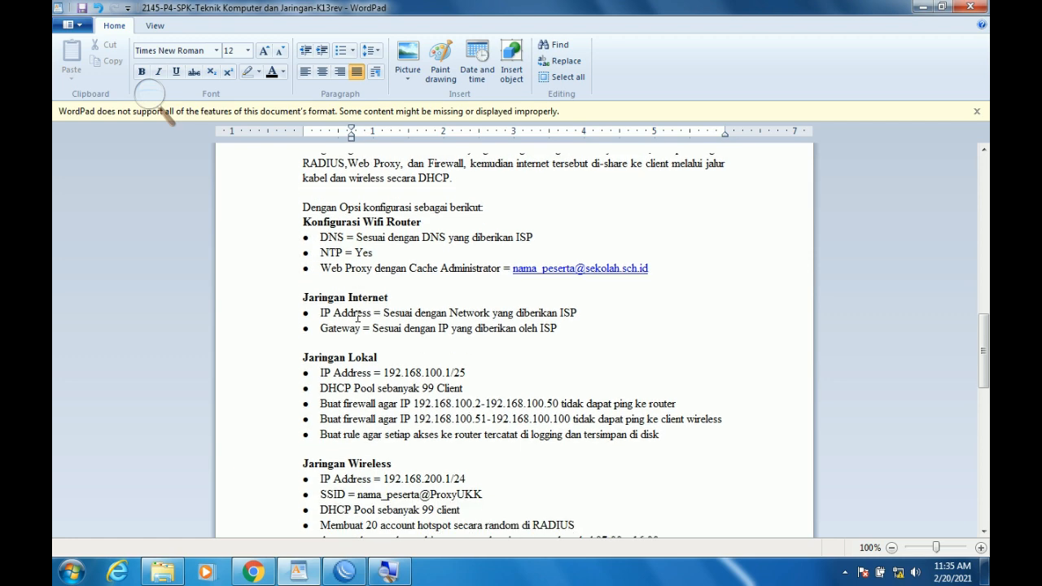
{"action": "scroll", "coordinate": [358, 327], "scroll_direction": "down", "scroll_amount": 1}
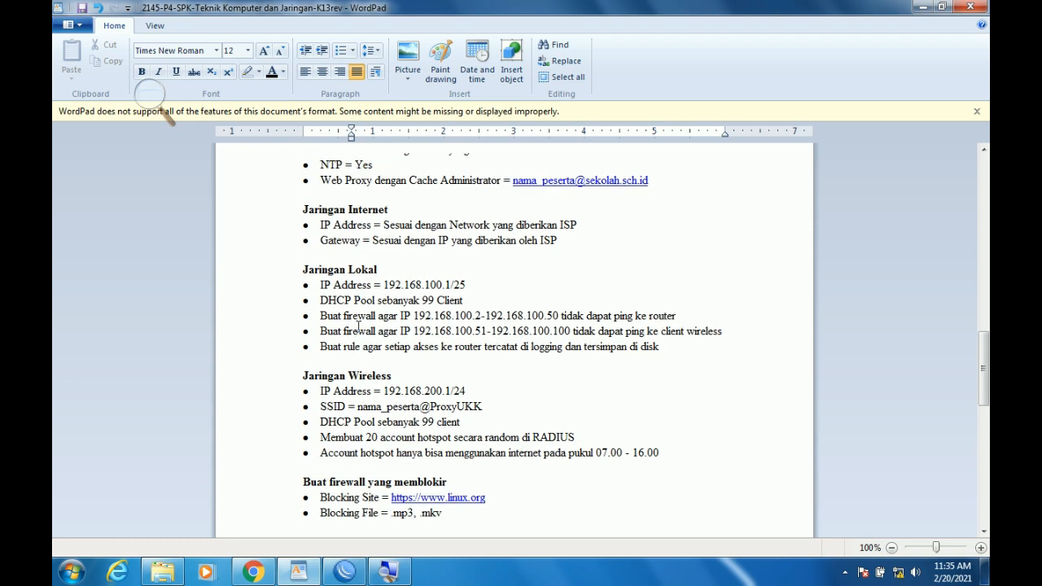
{"action": "scroll", "coordinate": [328, 286], "scroll_direction": "up", "scroll_amount": 1}
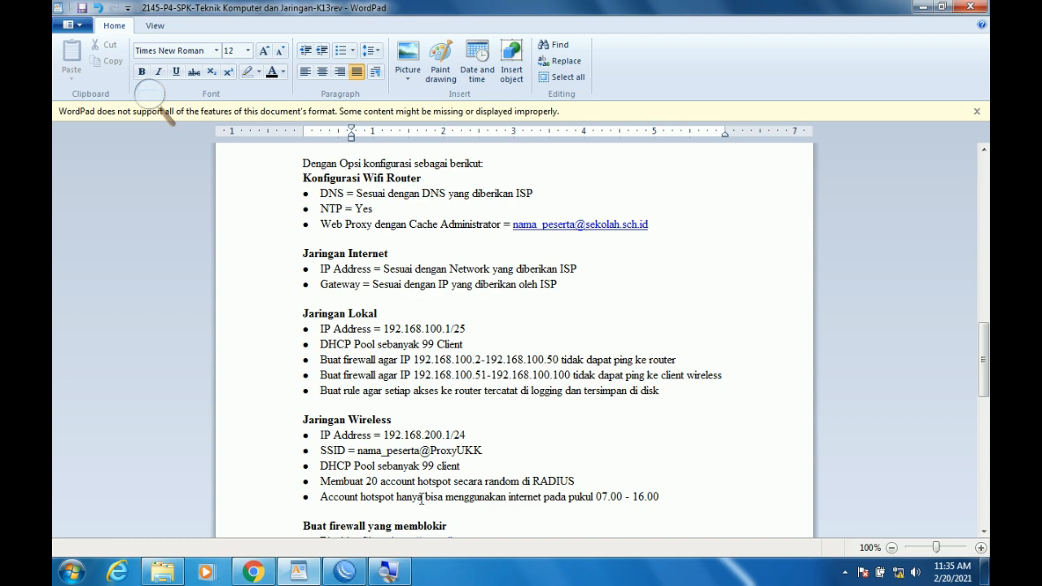
{"action": "left_click", "coordinate": [388, 572]}
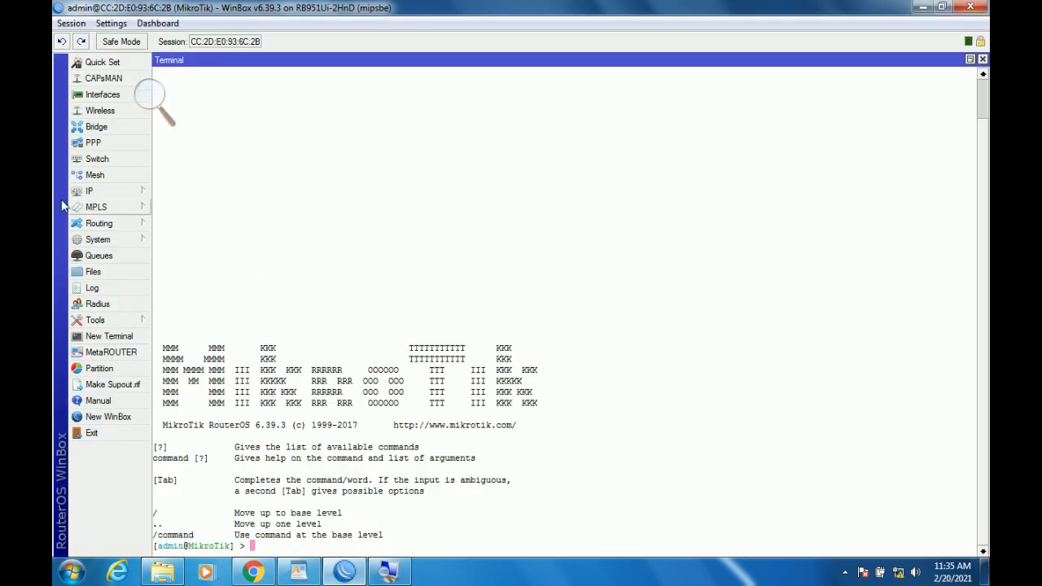
Add and apply address 192.168.1.11/24 on ether1 in IP > Addresses.
{"action": "left_click", "coordinate": [96, 191]}
{"action": "left_click", "coordinate": [195, 211]}
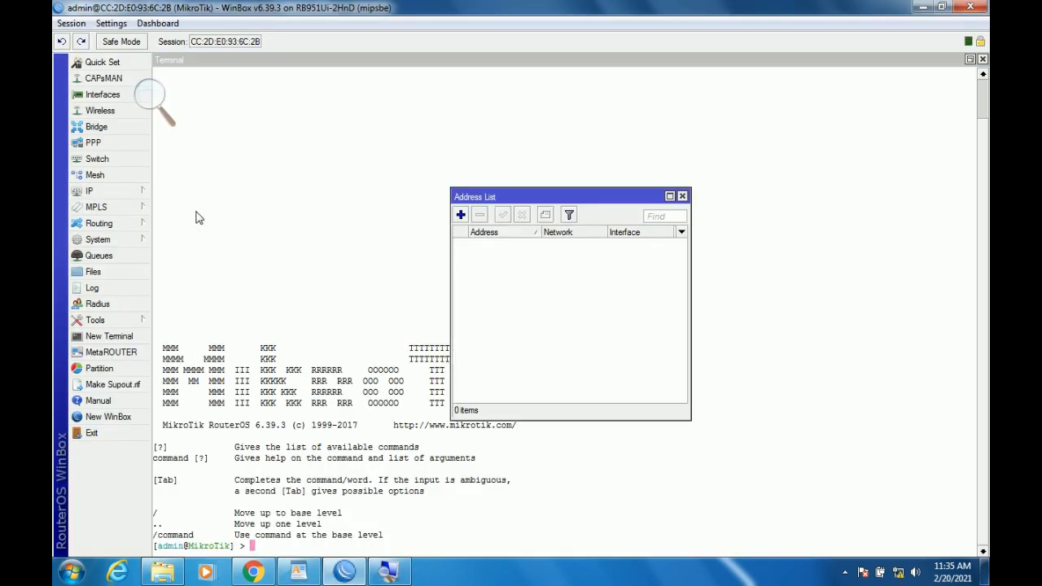
{"action": "left_click", "coordinate": [460, 215]}
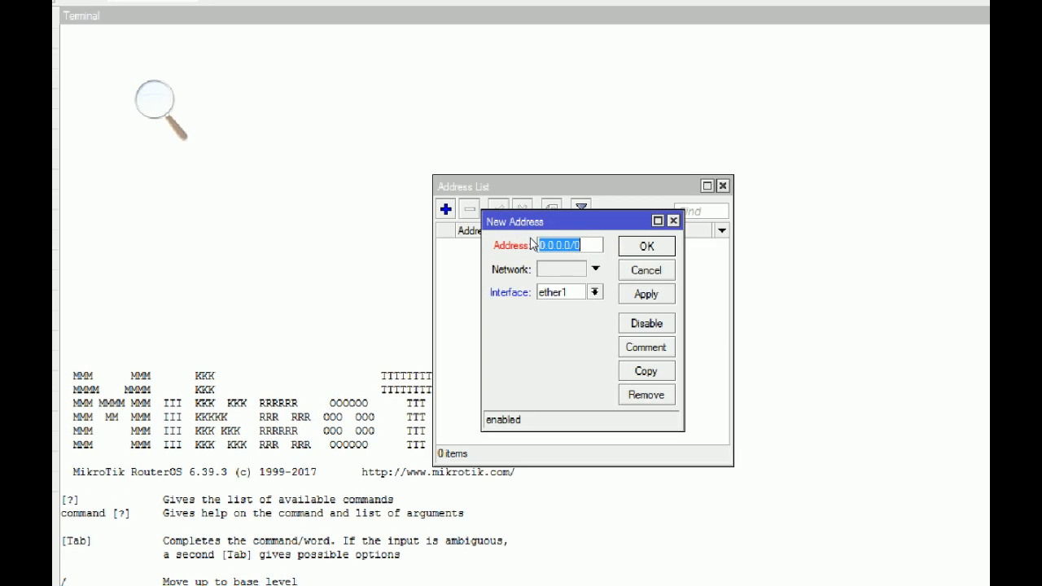
{"action": "left_click", "coordinate": [531, 238]}
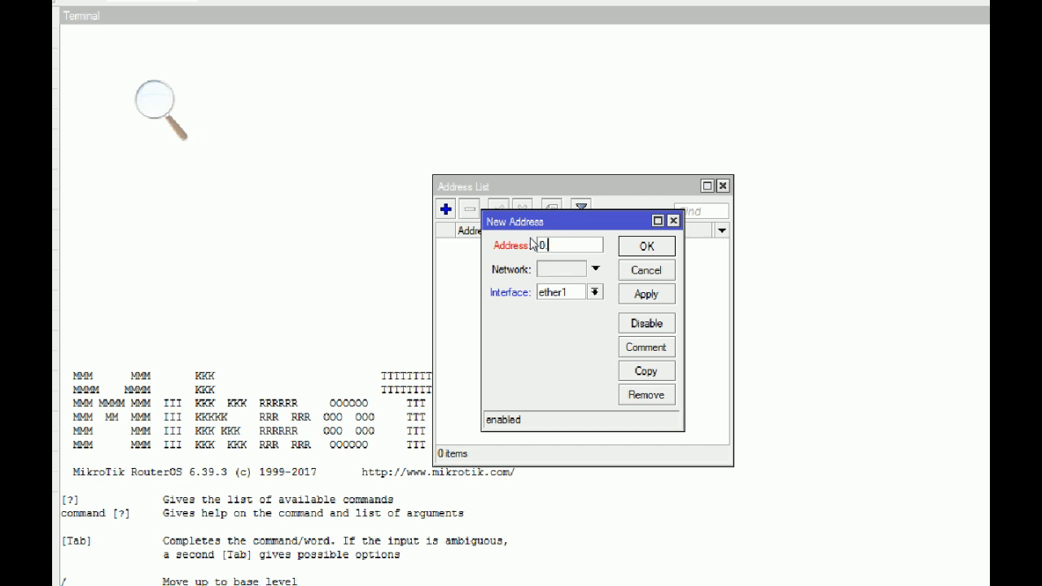
{"action": "type", "text": "192.168.1."}
{"action": "type", "text": "11"}
{"action": "type", "text": "/24"}
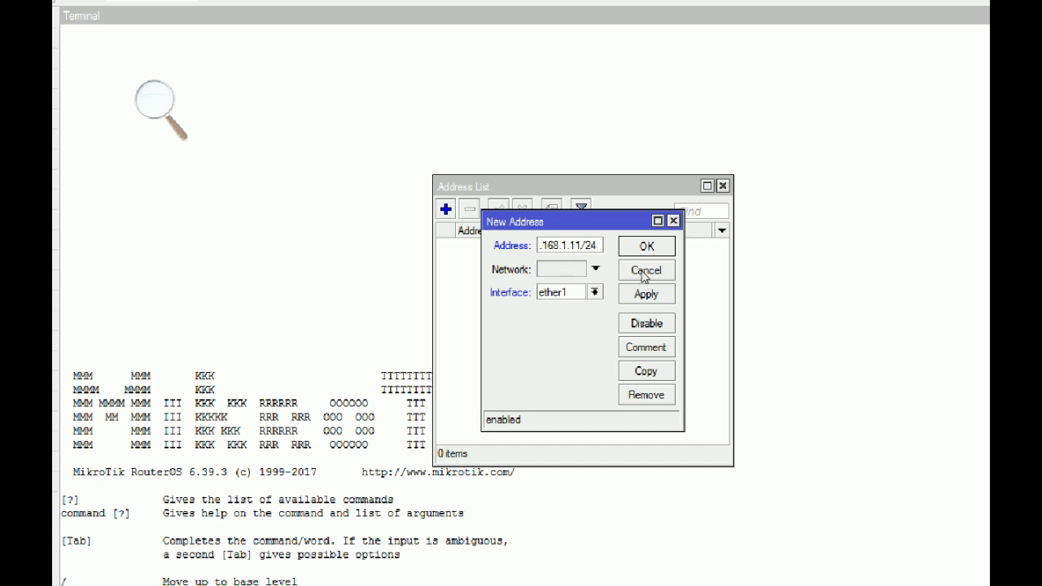
{"action": "left_click", "coordinate": [626, 293]}
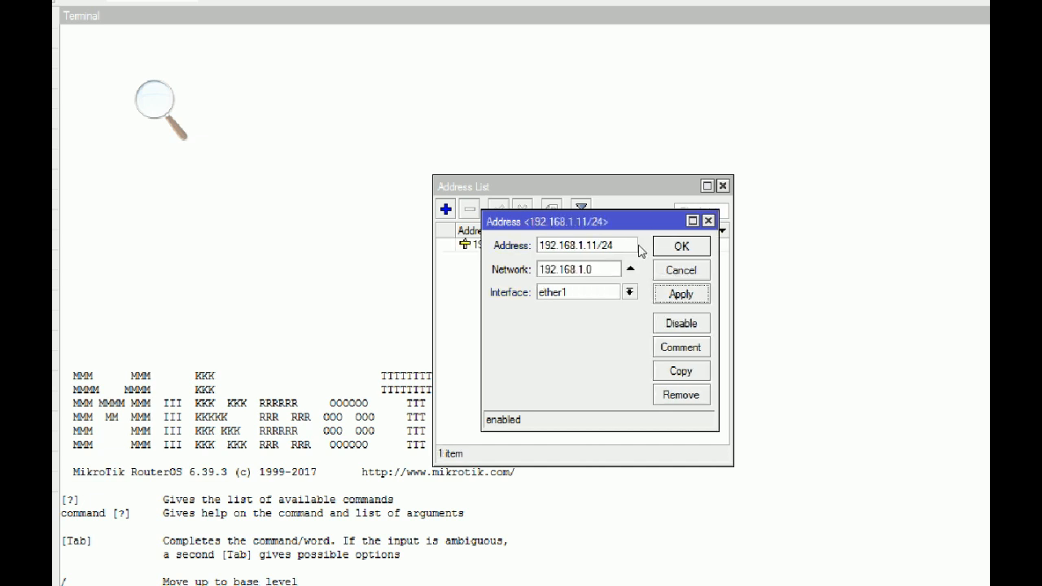
{"action": "key", "text": "Return"}
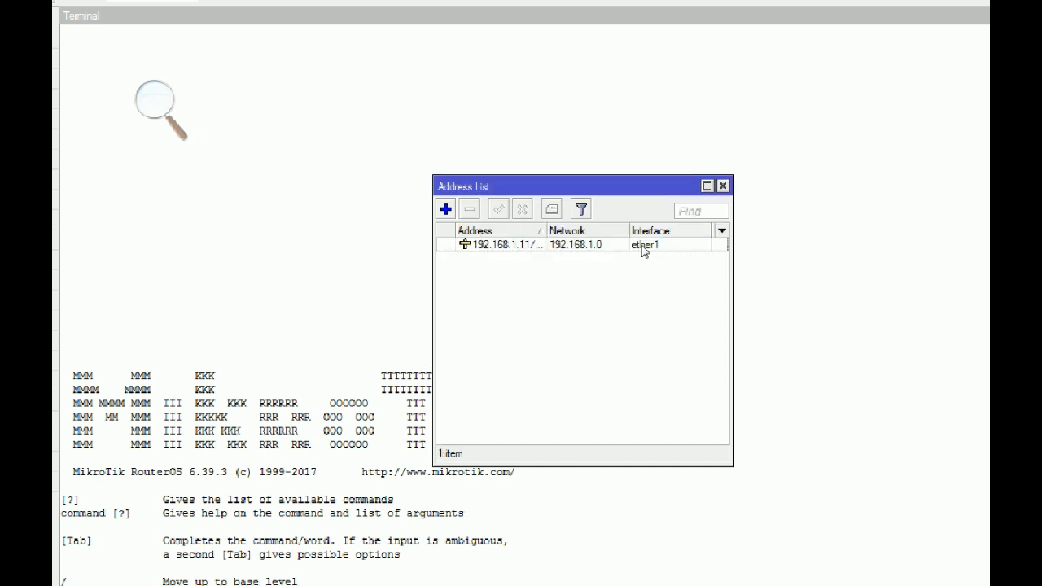
Start a new address entry and check the LAN address on the exam sheet.
{"action": "left_click", "coordinate": [452, 211]}
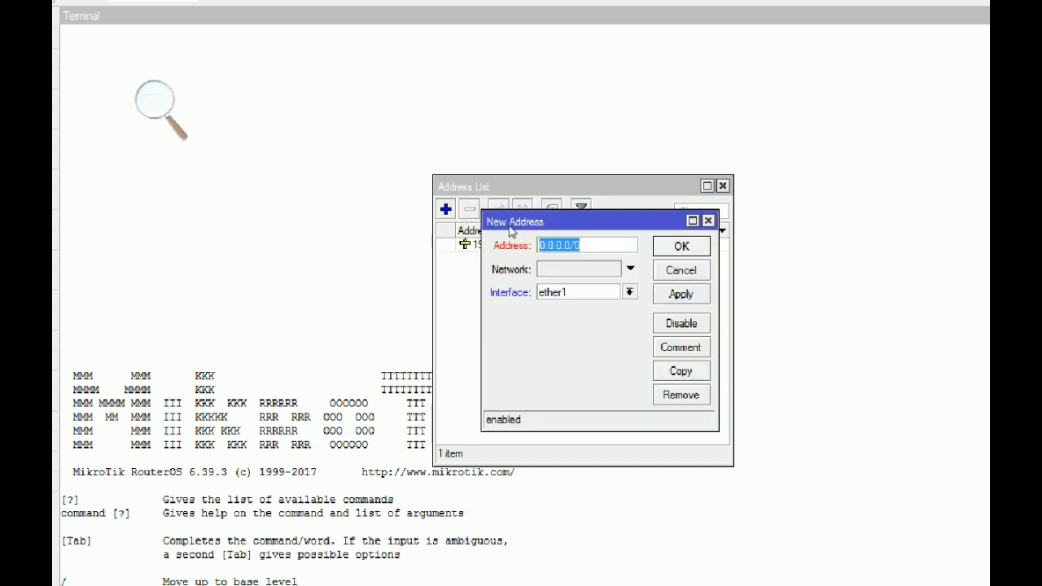
{"action": "left_click", "coordinate": [298, 572]}
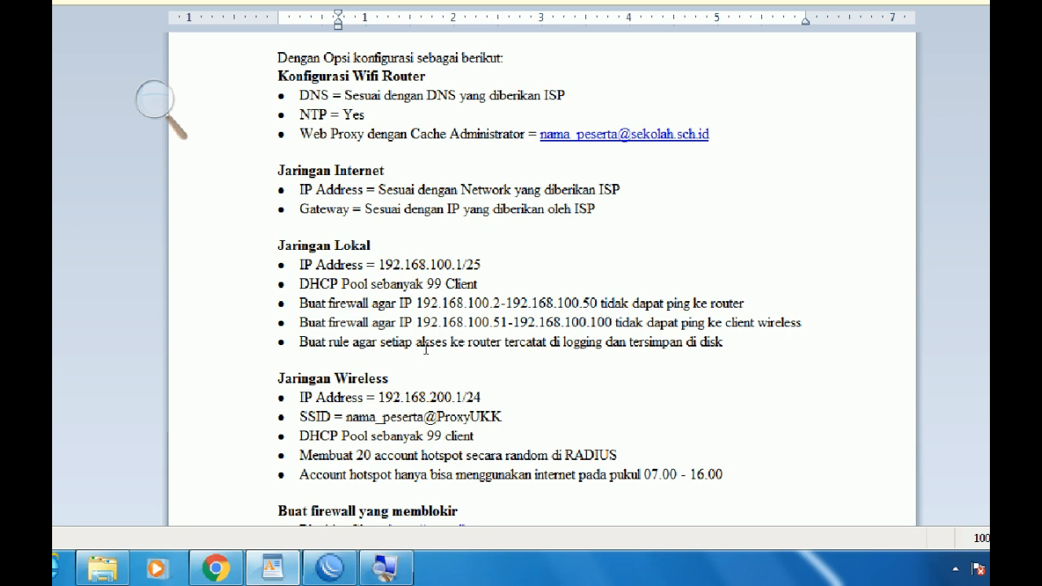
{"action": "left_click", "coordinate": [328, 566]}
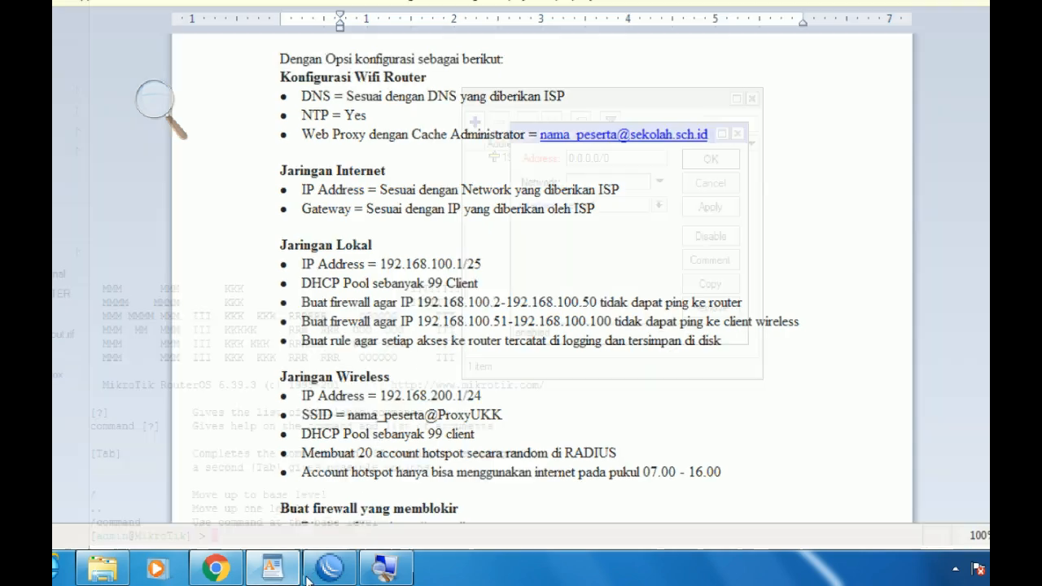
Enter 192.168.100.1/25 on interface ether2, apply it, and return to the exam sheet.
{"action": "type", "text": "19"}
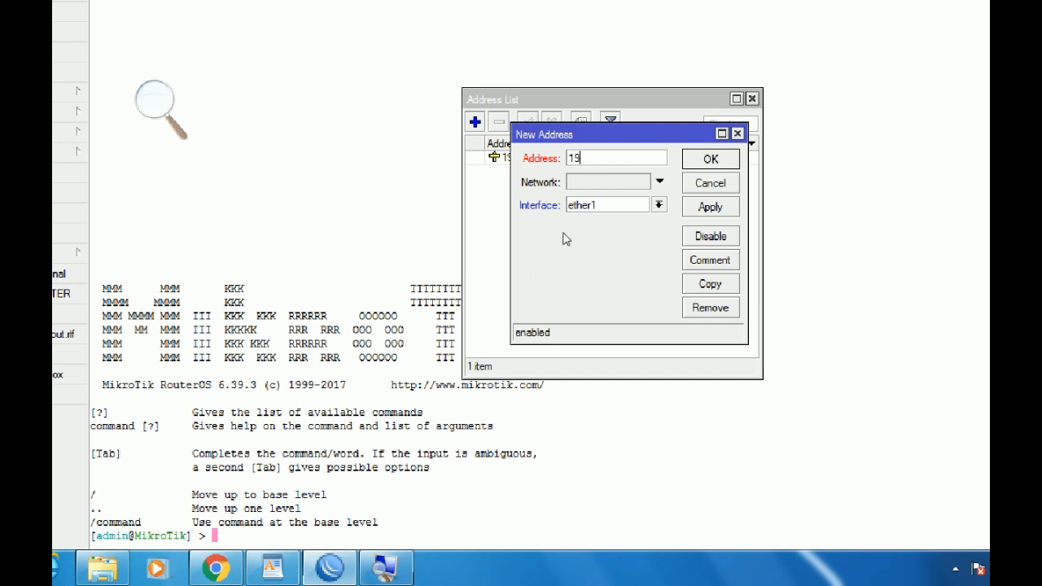
{"action": "type", "text": "2.168.100.1/25"}
{"action": "key", "text": "Tab"}
{"action": "key", "text": "Down"}
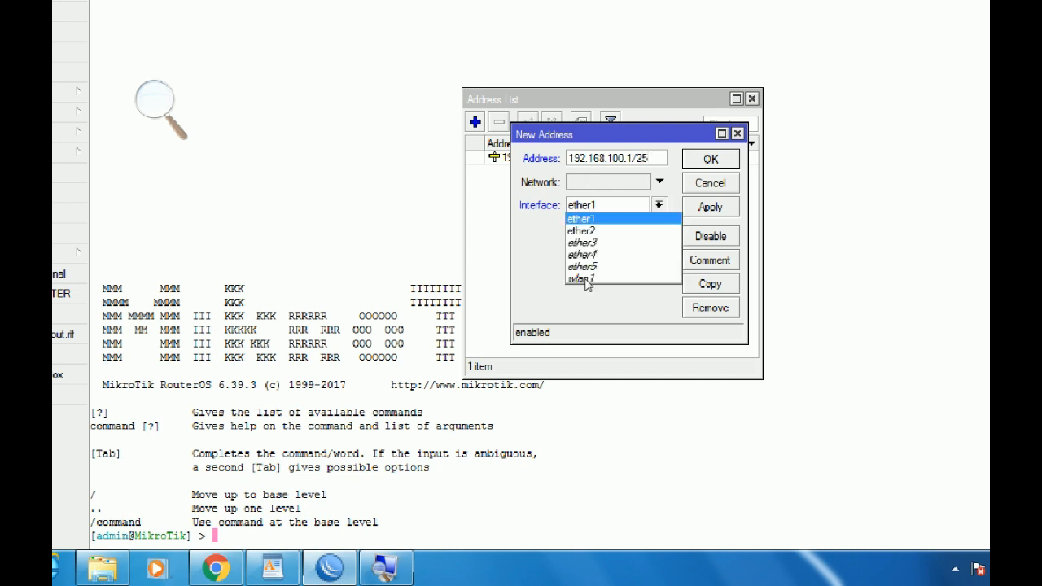
{"action": "key", "text": "Down"}
{"action": "key", "text": "Return"}
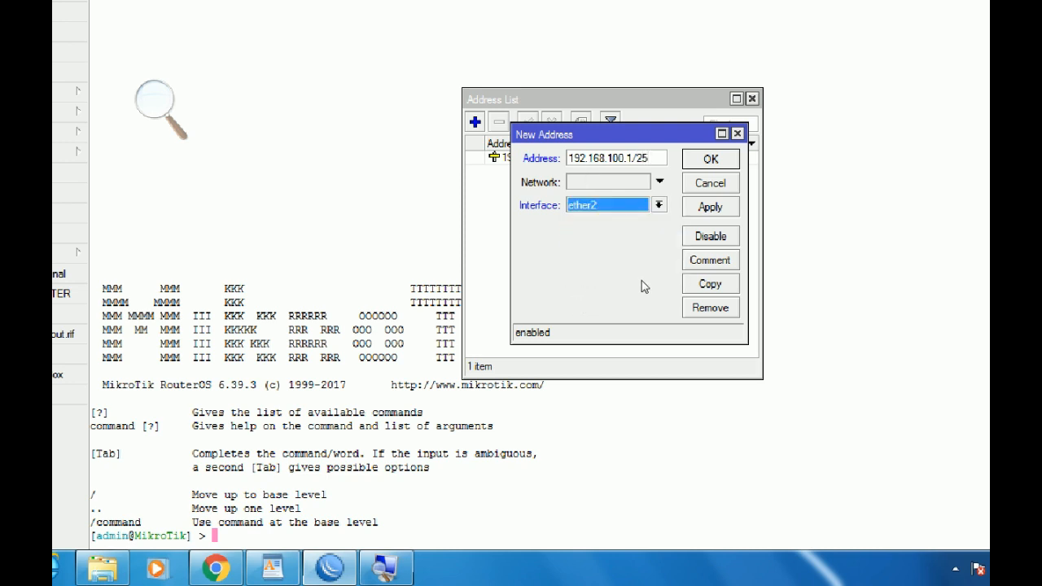
{"action": "key", "text": "alt+a"}
{"action": "key", "text": "Escape"}
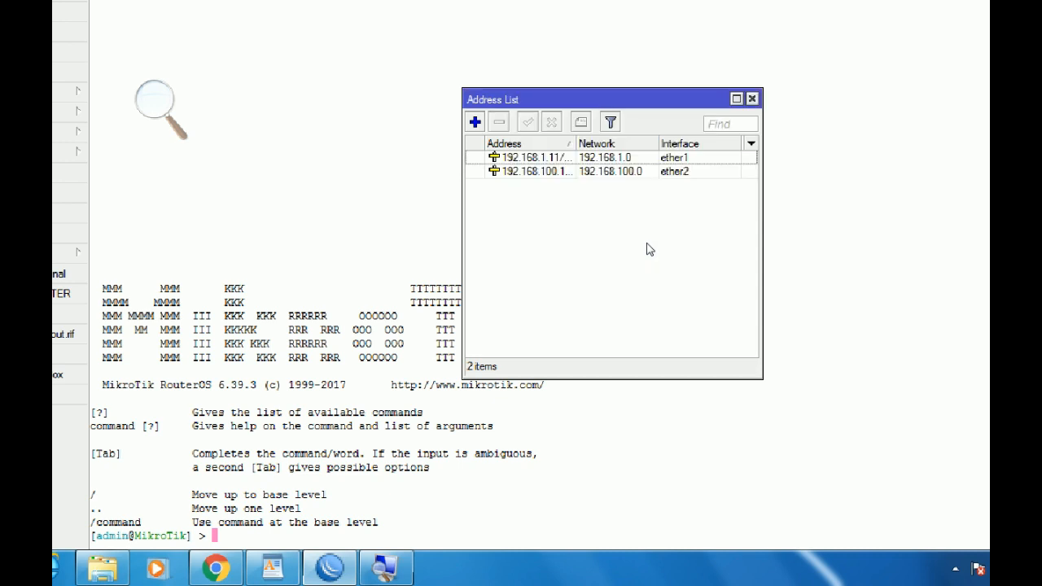
{"action": "left_click", "coordinate": [288, 577]}
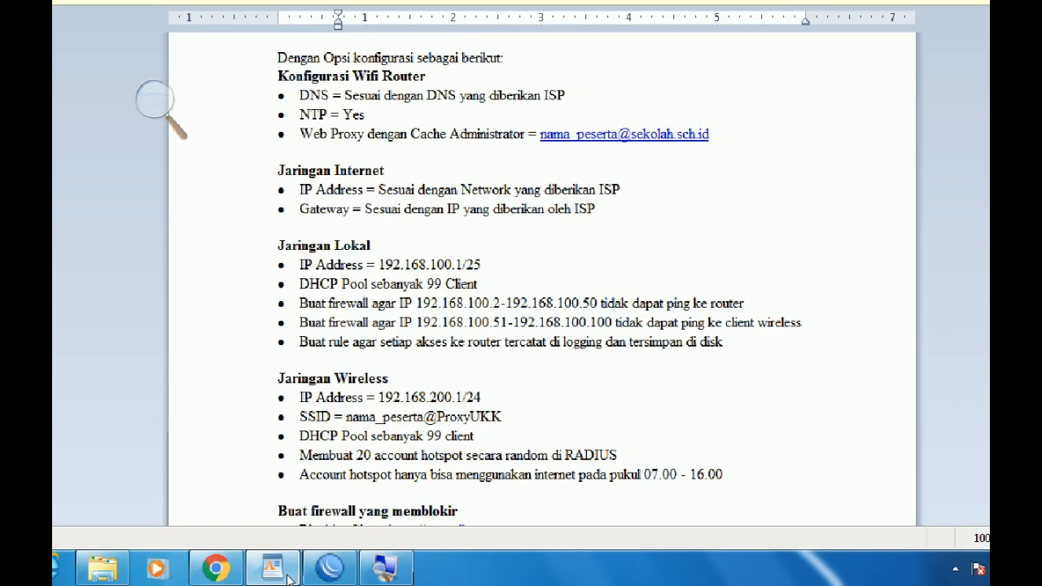
Add a route for 0.0.0.0/0 with gateway 192.168.1.1 in IP > Routes.
{"action": "left_click", "coordinate": [290, 579]}
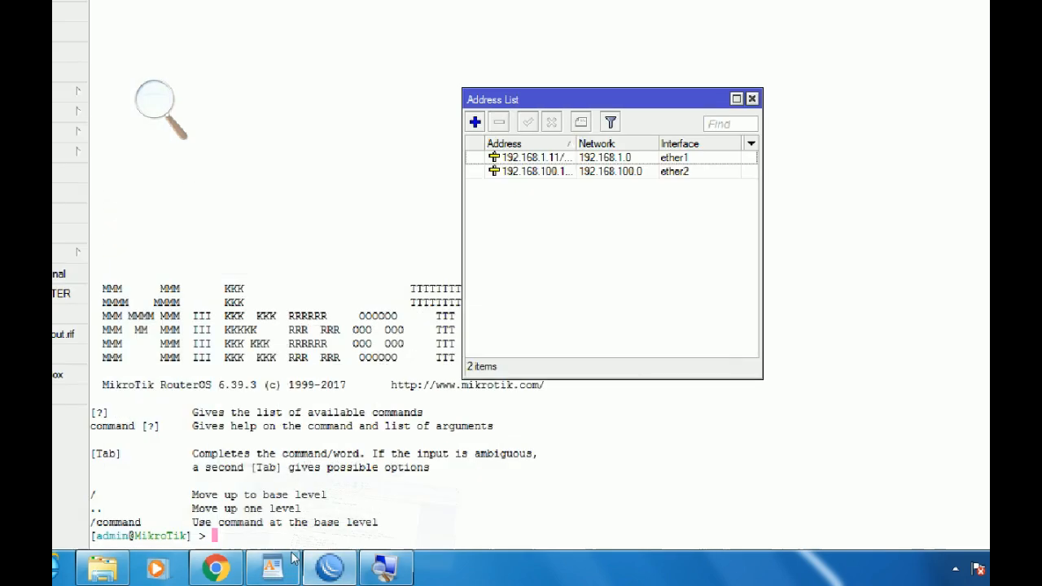
{"action": "left_click", "coordinate": [99, 92]}
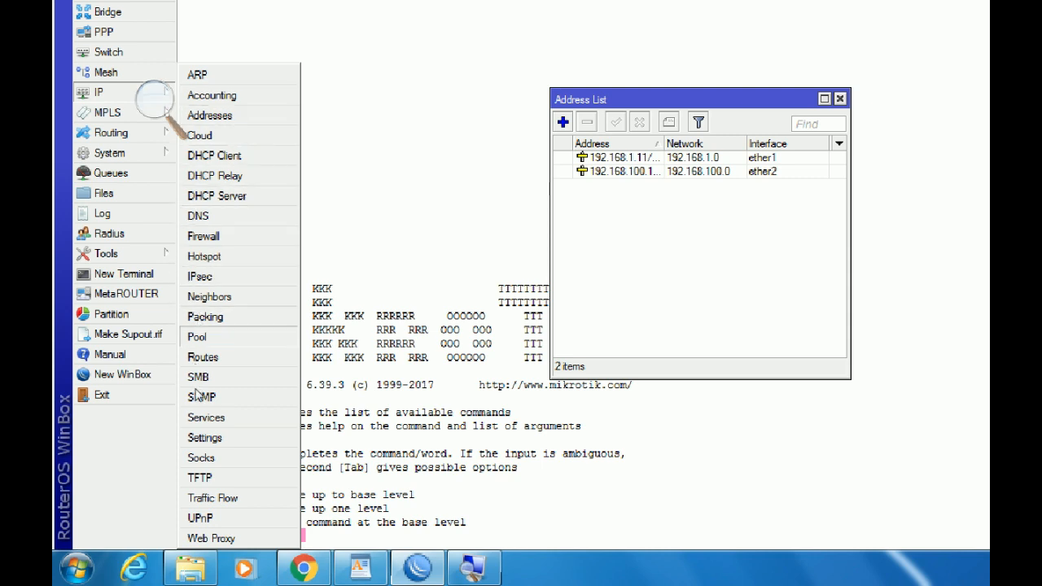
{"action": "left_click", "coordinate": [203, 357]}
{"action": "left_click", "coordinate": [399, 133]}
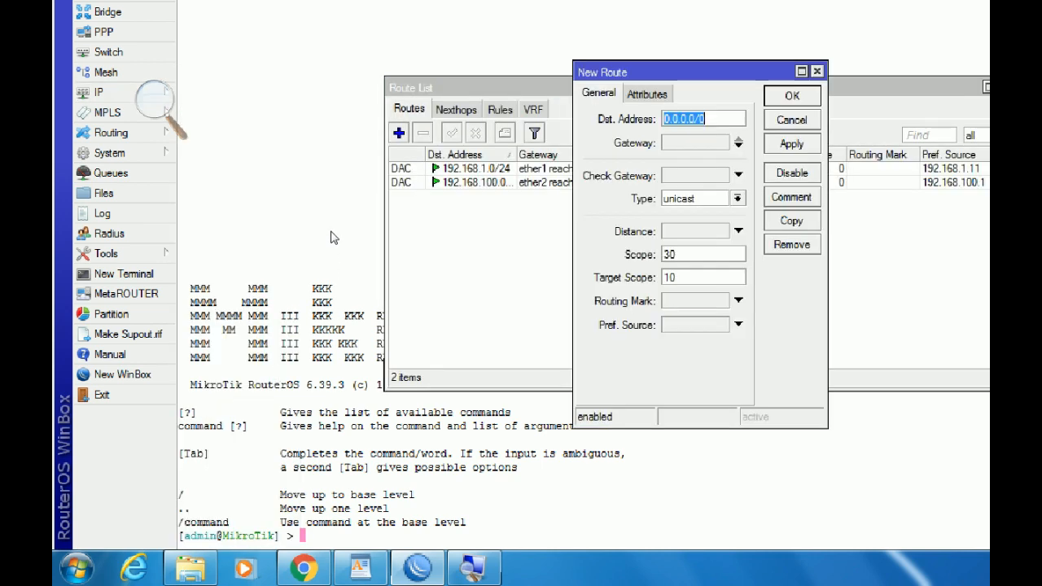
{"action": "left_click", "coordinate": [671, 142]}
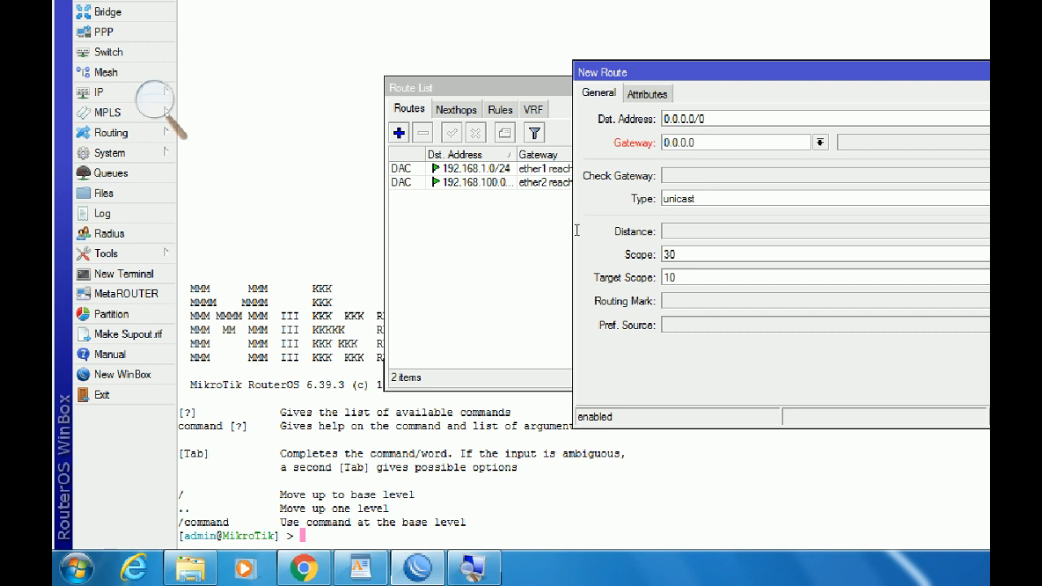
{"action": "left_click_drag", "start_coordinate": [580, 172], "coordinate": [401, 185]}
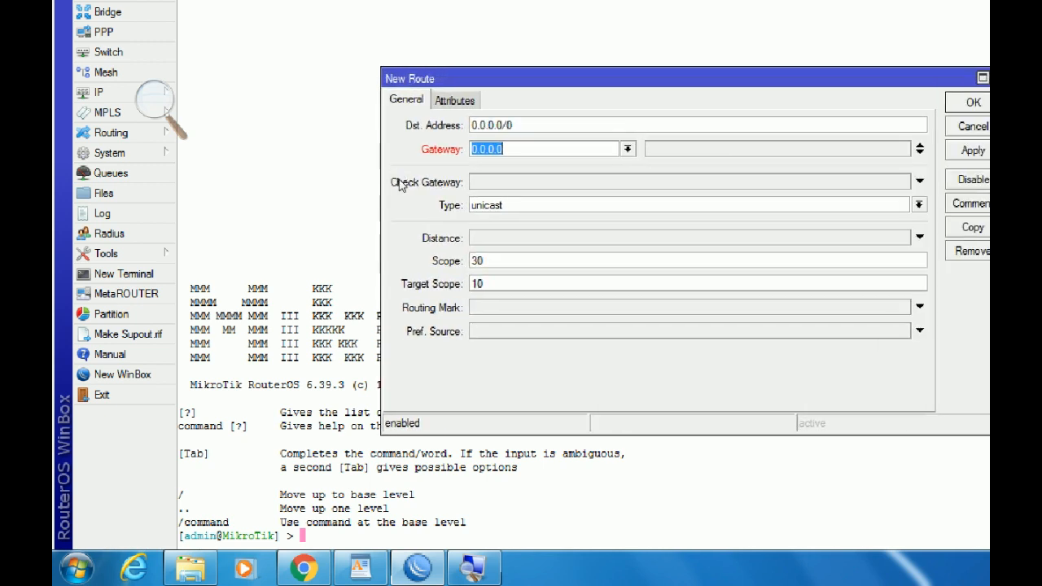
{"action": "type", "text": "192.168.1"}
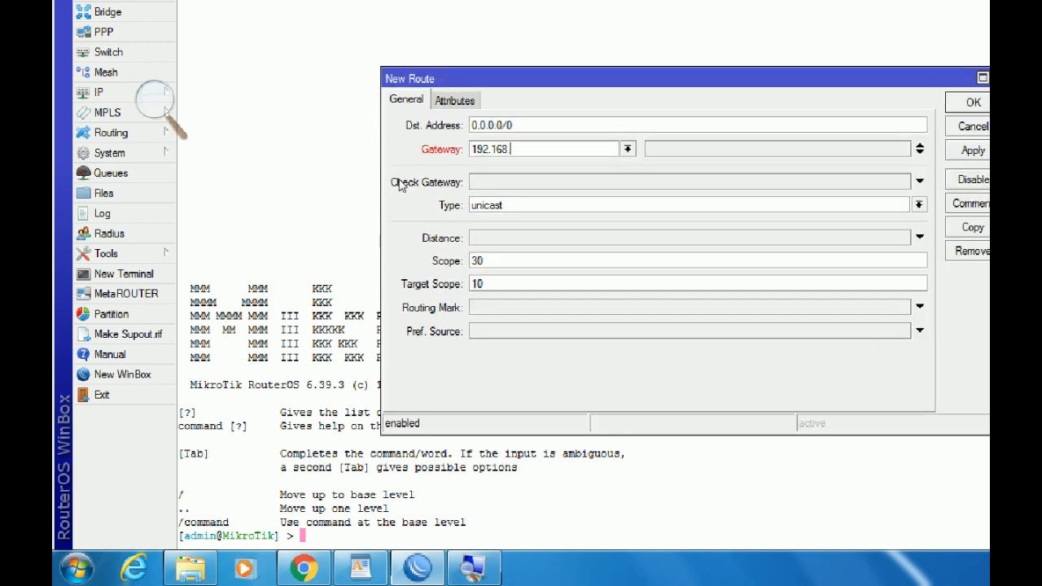
{"action": "type", "text": ".1"}
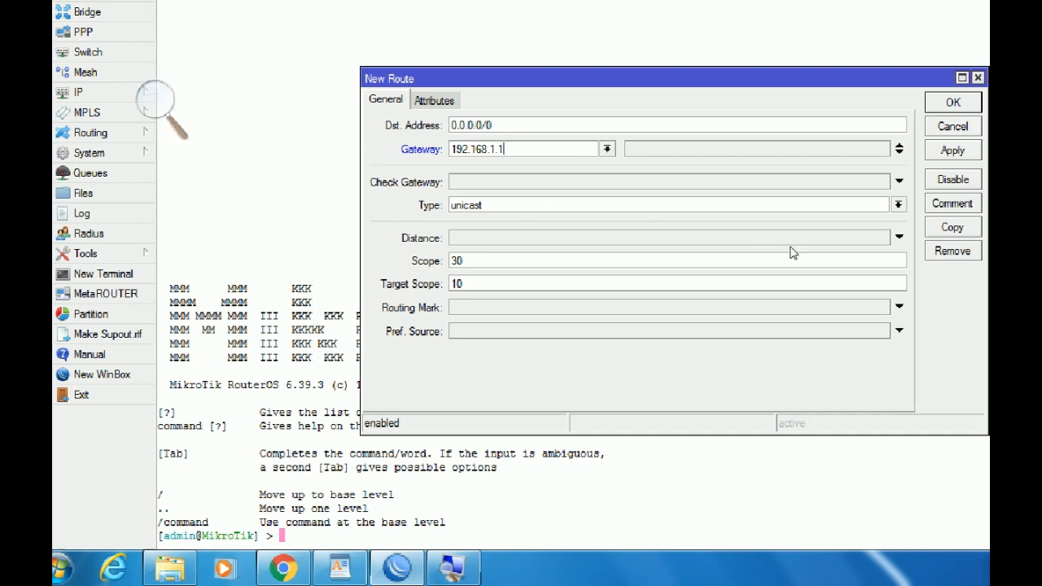
{"action": "key", "text": "Return"}
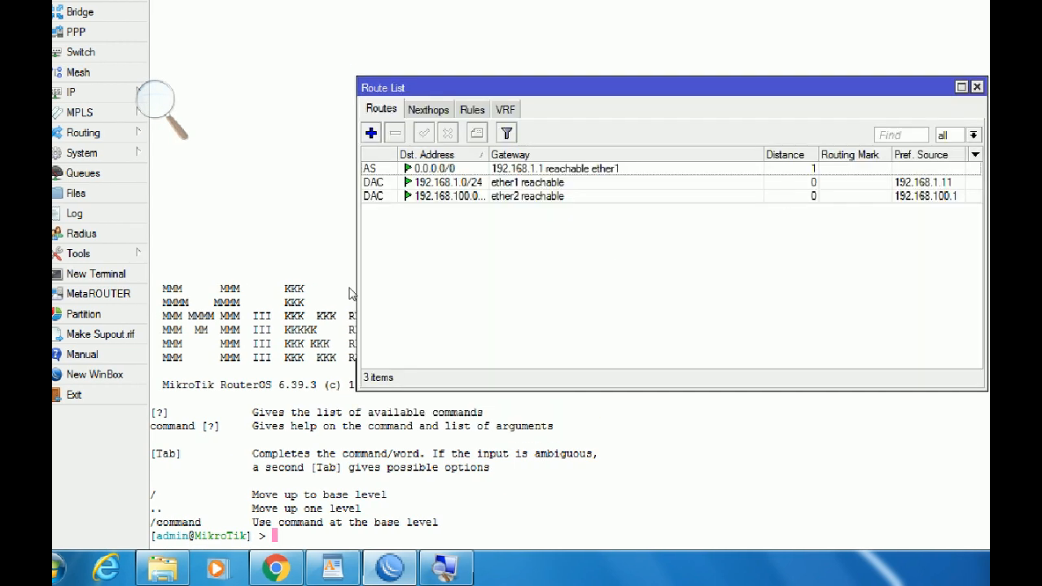
Enter DNS servers 8.8.8.8 and 8.8.4.4, tick Allow Remote Requests, and apply.
{"action": "left_click", "coordinate": [82, 92]}
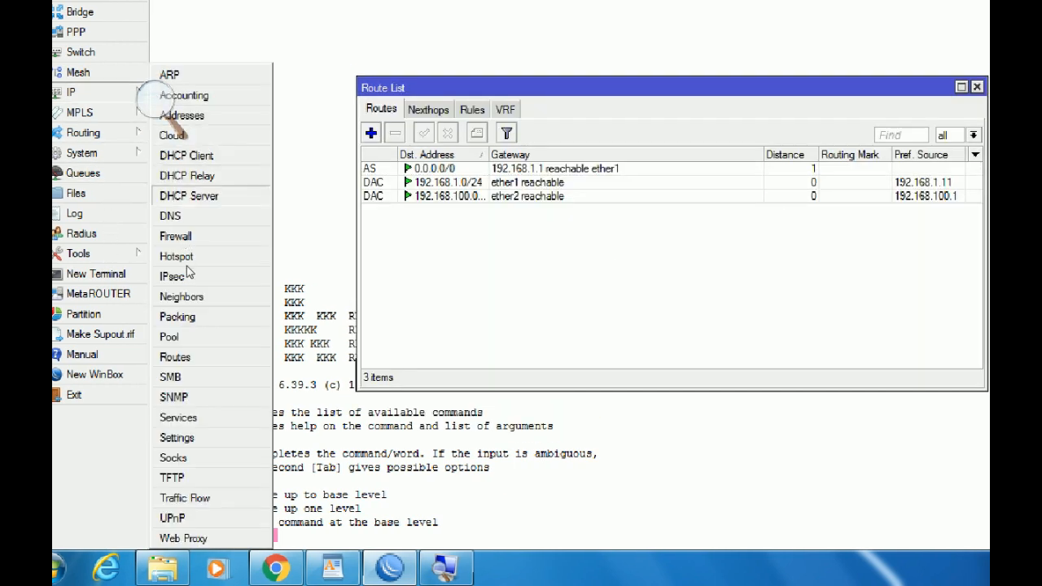
{"action": "left_click", "coordinate": [171, 216]}
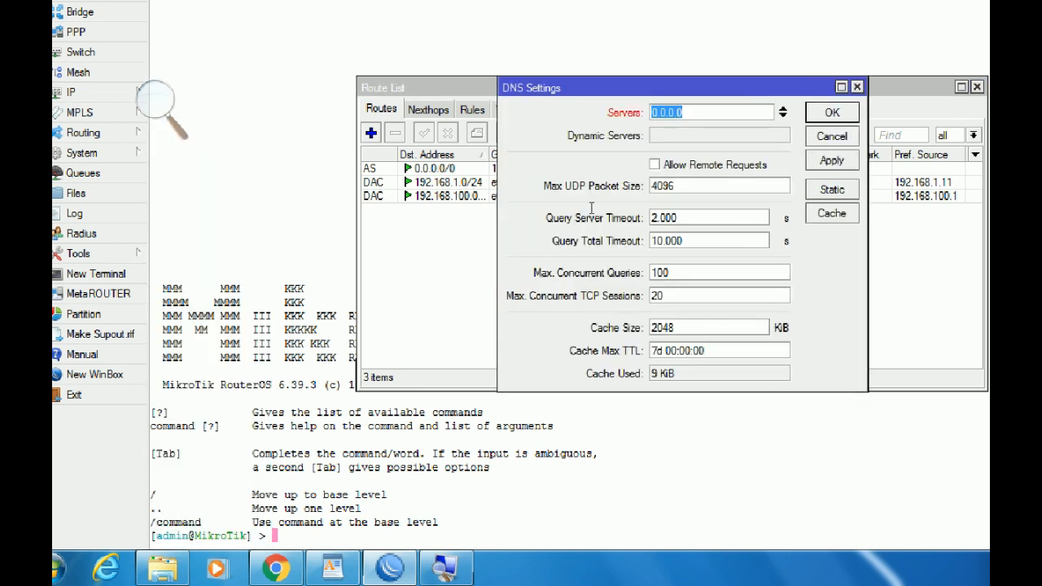
{"action": "type", "text": "8.8.8.8"}
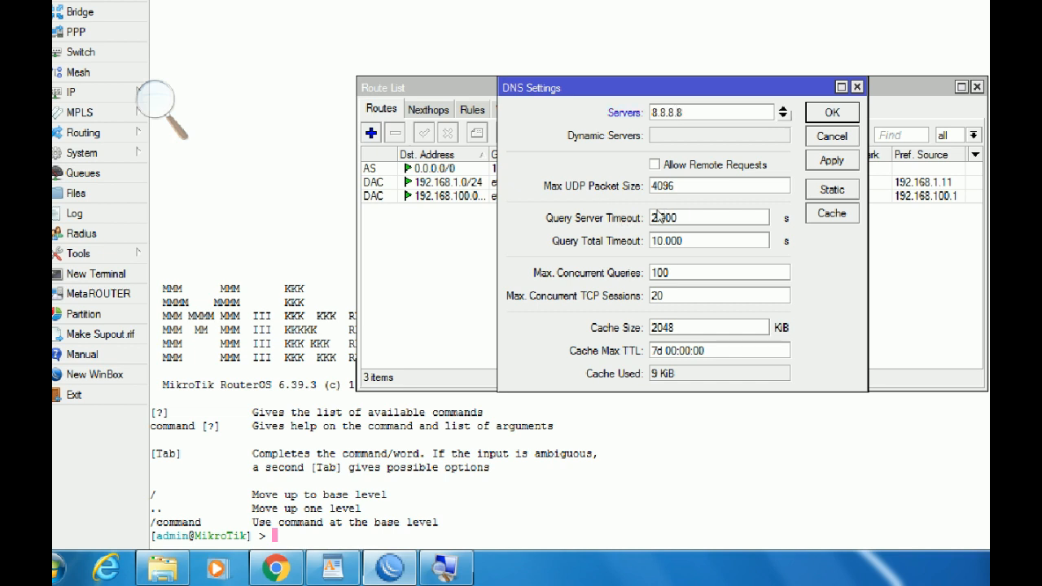
{"action": "left_click", "coordinate": [783, 116]}
{"action": "type", "text": "8.8.4.4"}
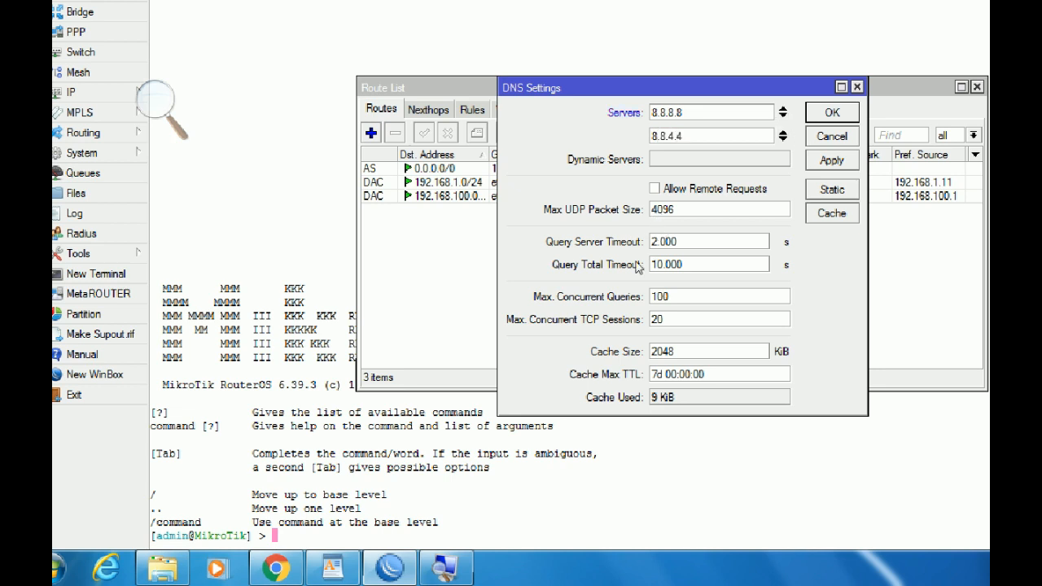
{"action": "left_click", "coordinate": [655, 189]}
{"action": "left_click", "coordinate": [833, 160]}
{"action": "left_click", "coordinate": [832, 112]}
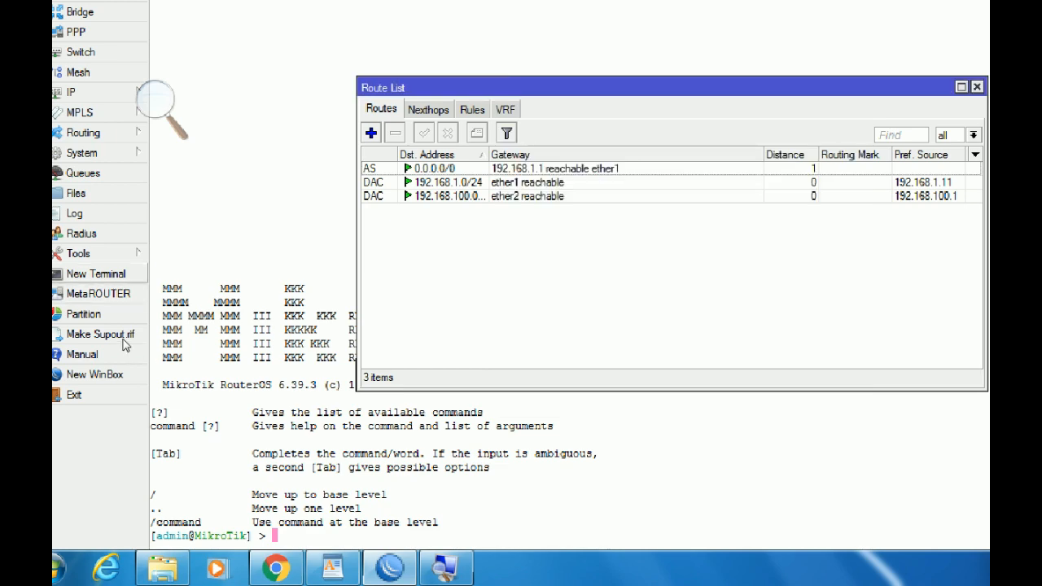
In a new terminal, ping the gateway 192.168.1.1 and stop it.
{"action": "left_click", "coordinate": [96, 274]}
{"action": "type", "text": "ping google.c"}
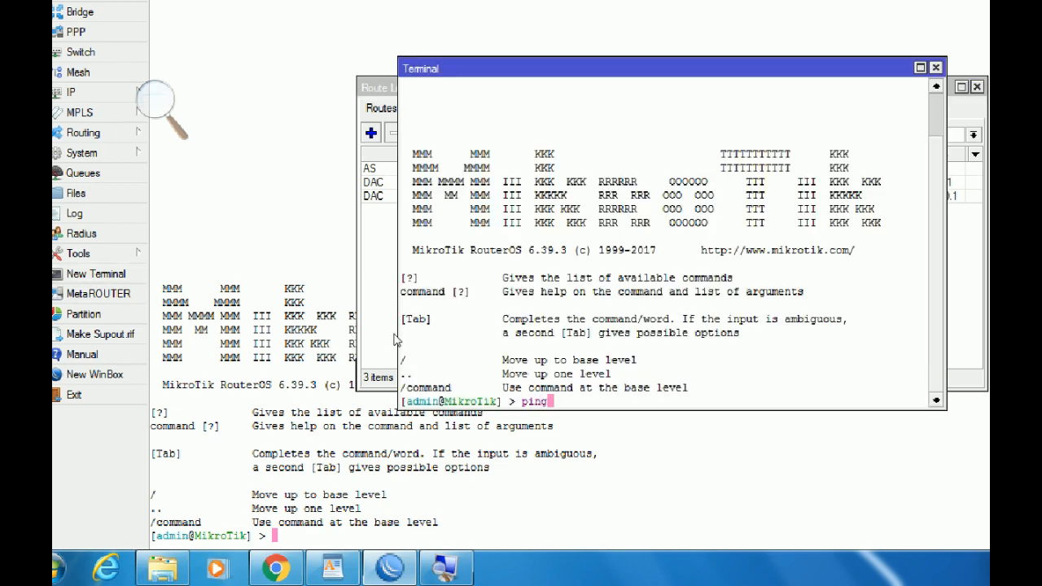
{"action": "key", "text": "BackSpace"}
{"action": "key", "text": "BackSpace"}
{"action": "key", "text": "BackSpace"}
{"action": "key", "text": "BackSpace"}
{"action": "key", "text": "BackSpace"}
{"action": "key", "text": "BackSpace"}
{"action": "key", "text": "BackSpace"}
{"action": "key", "text": "BackSpace"}
{"action": "type", "text": "192.168.1.1"}
{"action": "key", "text": "Return"}
{"action": "key", "text": "ctrl+c"}
Ping google.com to confirm DNS resolution and internet access, then stop it.
{"action": "type", "text": "pi"}
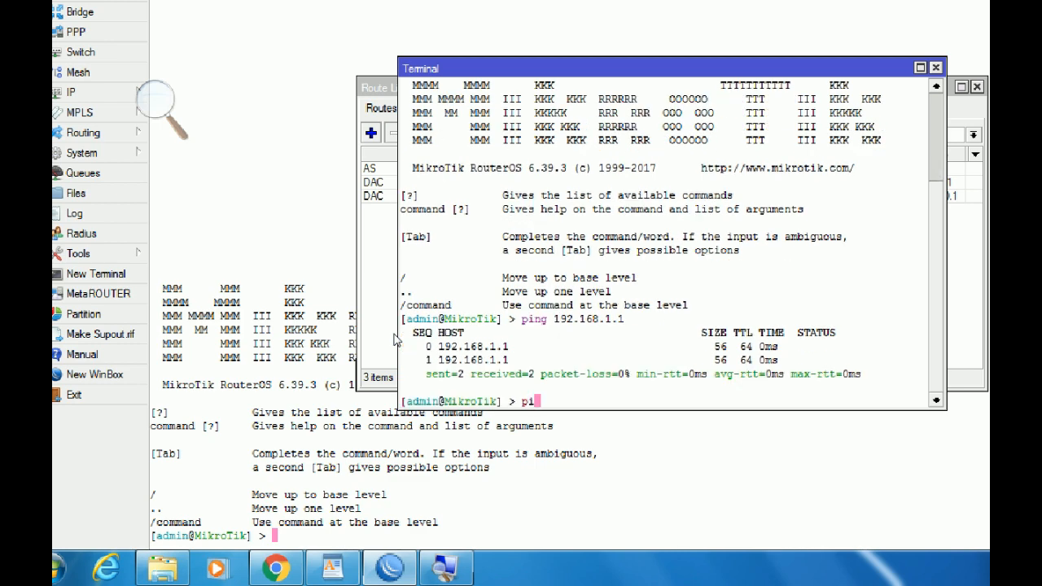
{"action": "type", "text": "ng google.com"}
{"action": "key", "text": "Return"}
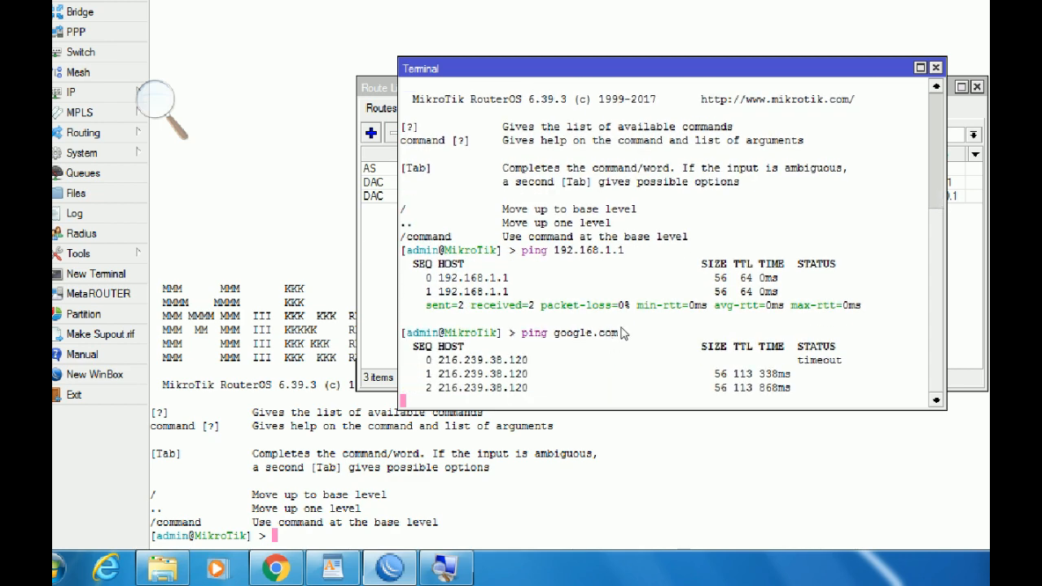
{"action": "key", "text": "ctrl+c"}
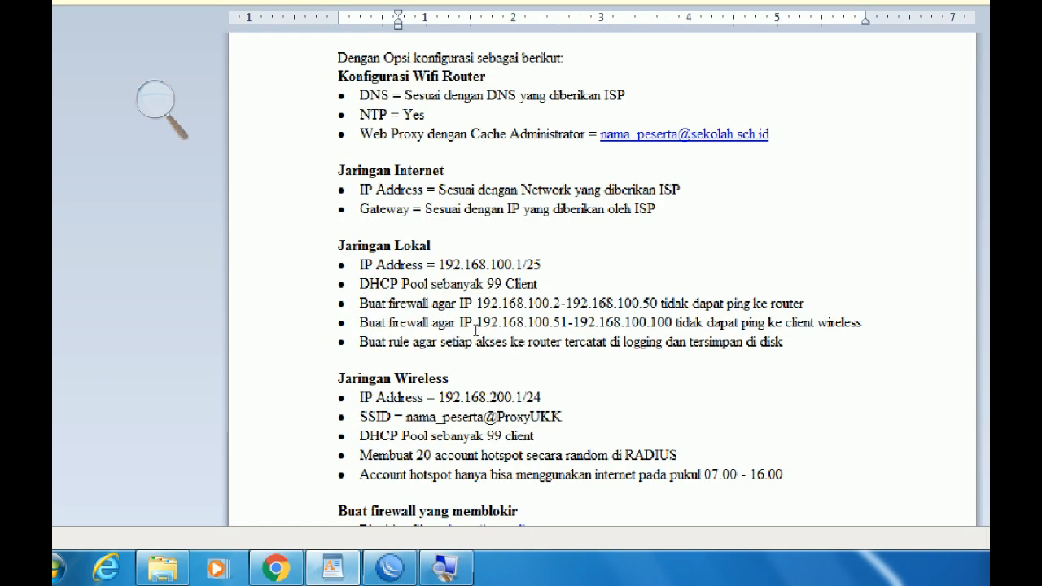
Highlight the 'DHCP Pool sebanyak 99 Client' requirement, then switch back to WinBox.
{"action": "left_click_drag", "start_coordinate": [537, 283], "coordinate": [358, 284]}
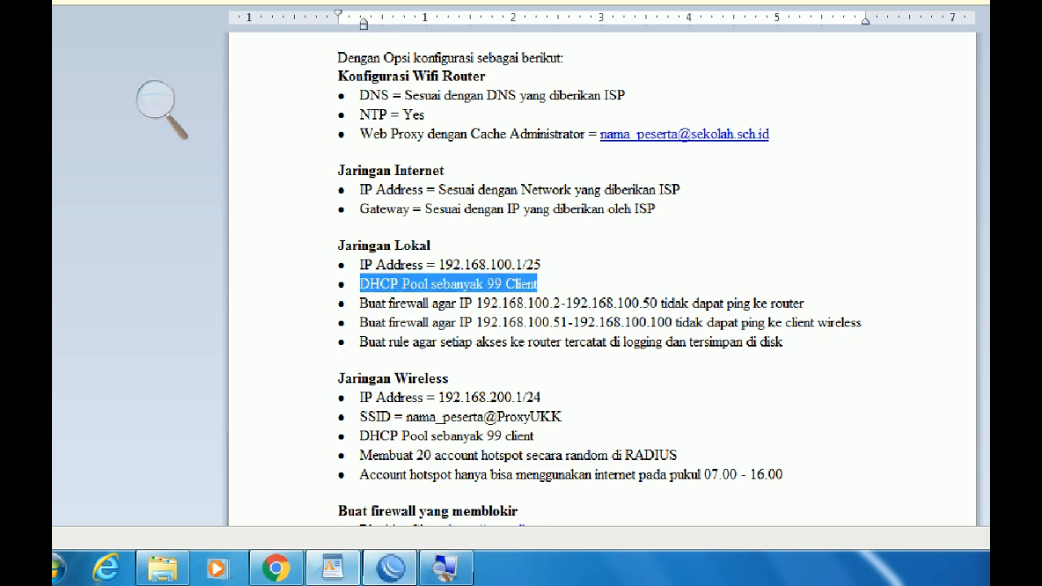
{"action": "left_click", "coordinate": [389, 567]}
{"action": "left_click", "coordinate": [72, 92]}
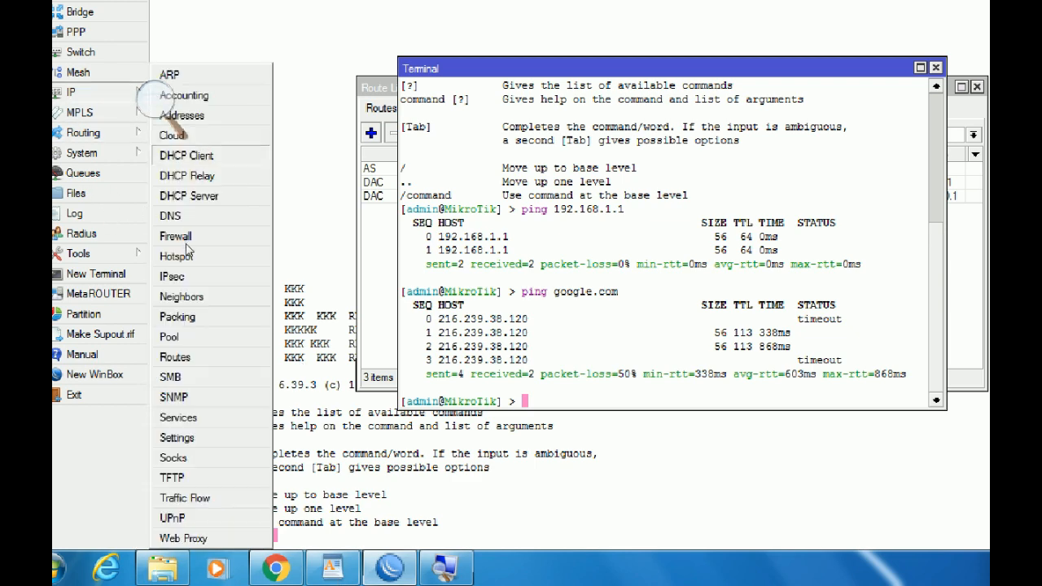
Start DHCP Setup on ether2, accepting address space 192.168.100.0/25 and gateway 192.168.100.1.
{"action": "left_click", "coordinate": [189, 196]}
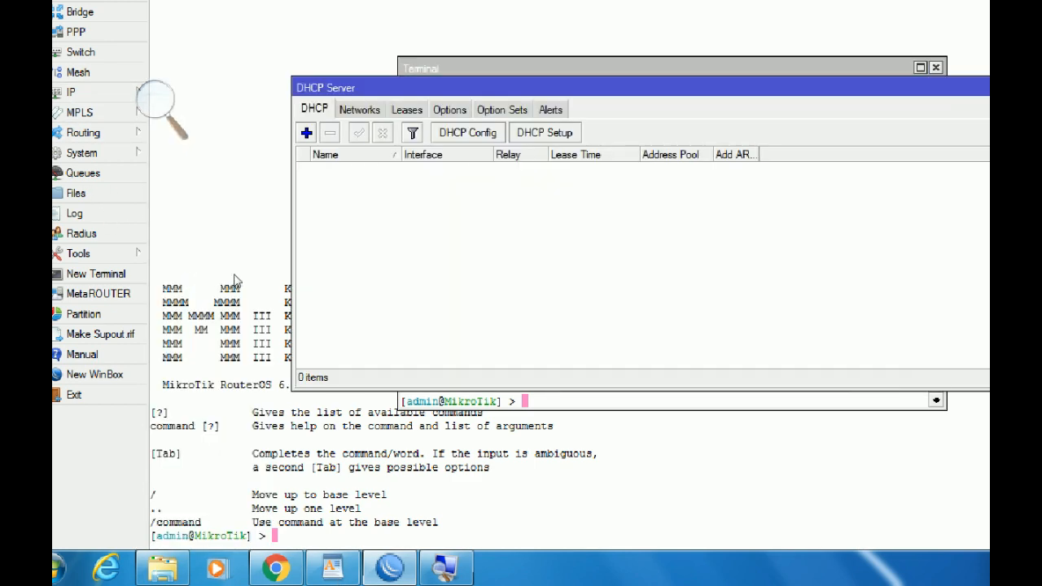
{"action": "left_click", "coordinate": [545, 132]}
{"action": "left_click", "coordinate": [705, 229]}
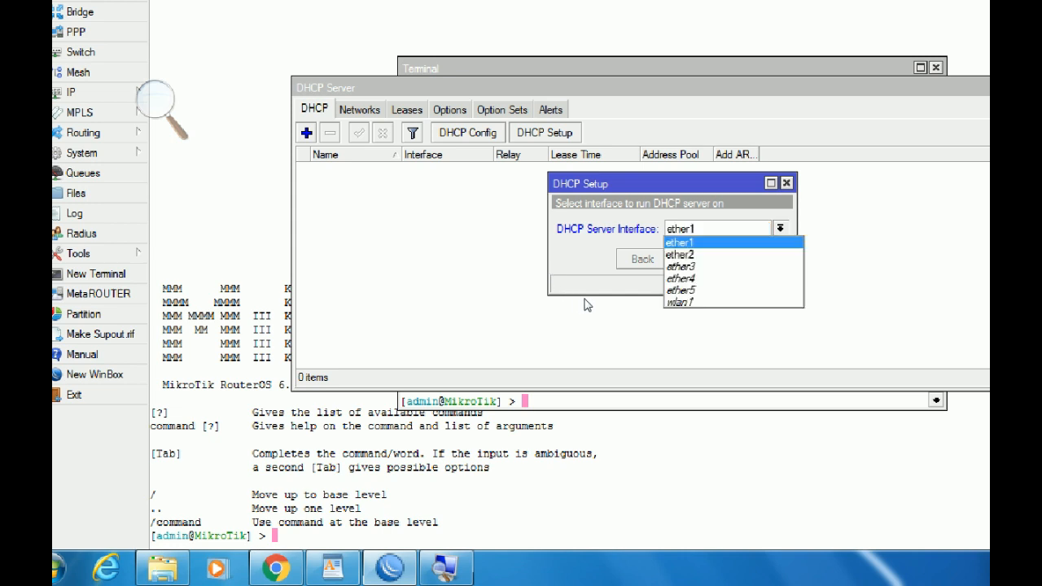
{"action": "left_click", "coordinate": [721, 254]}
{"action": "key", "text": "Return"}
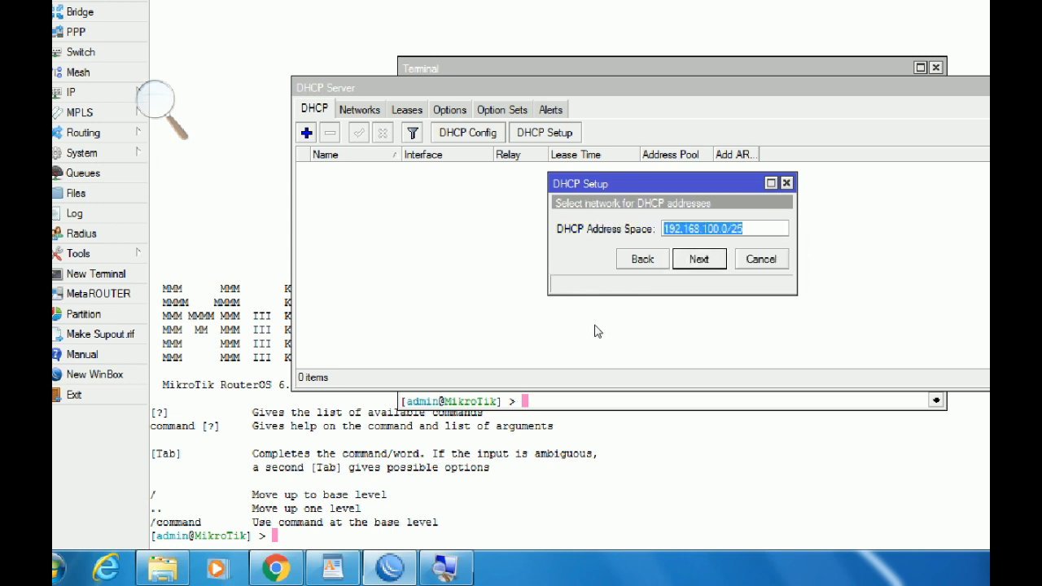
{"action": "key", "text": "Return"}
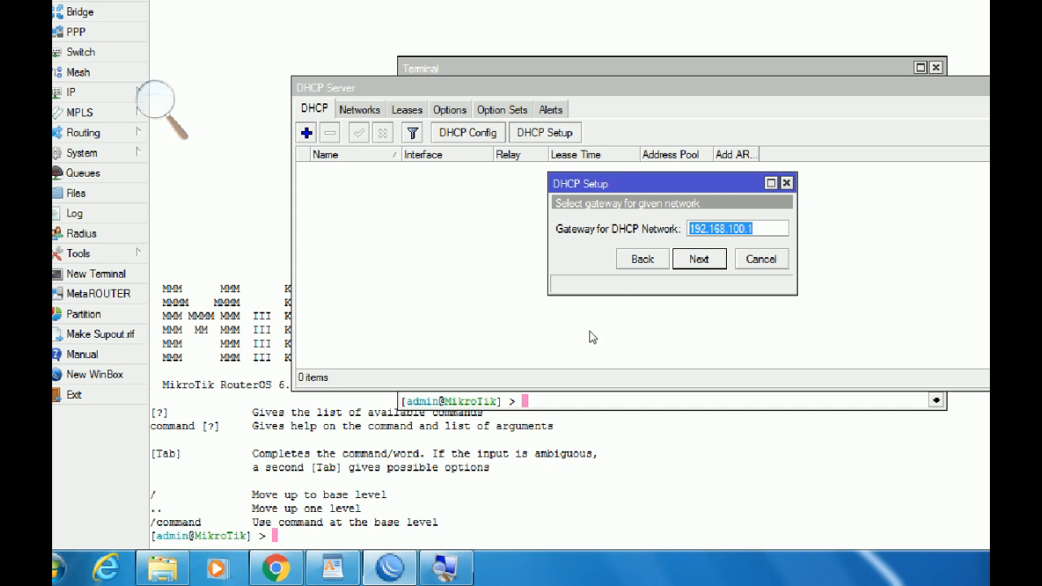
{"action": "key", "text": "Return"}
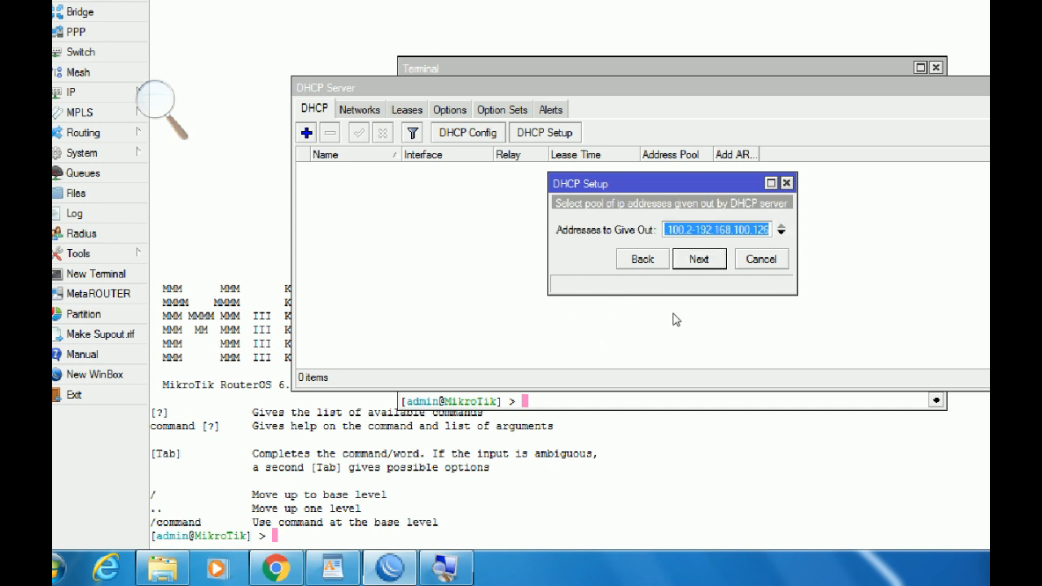
Change the pool end to 192.168.100.100 and accept the DNS and lease-time defaults.
{"action": "left_click_drag", "start_coordinate": [670, 304], "coordinate": [741, 304]}
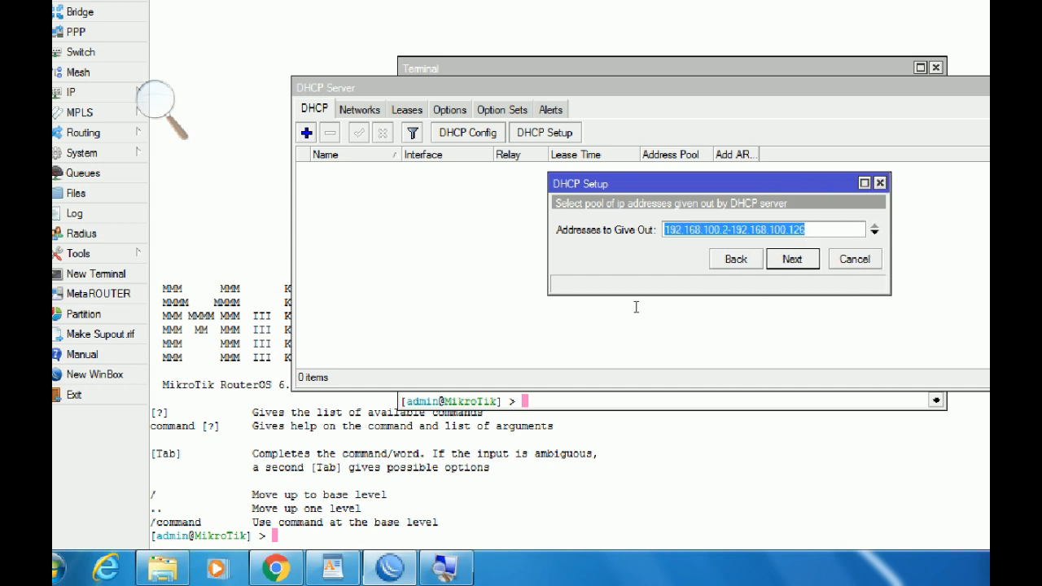
{"action": "key", "text": "Right"}
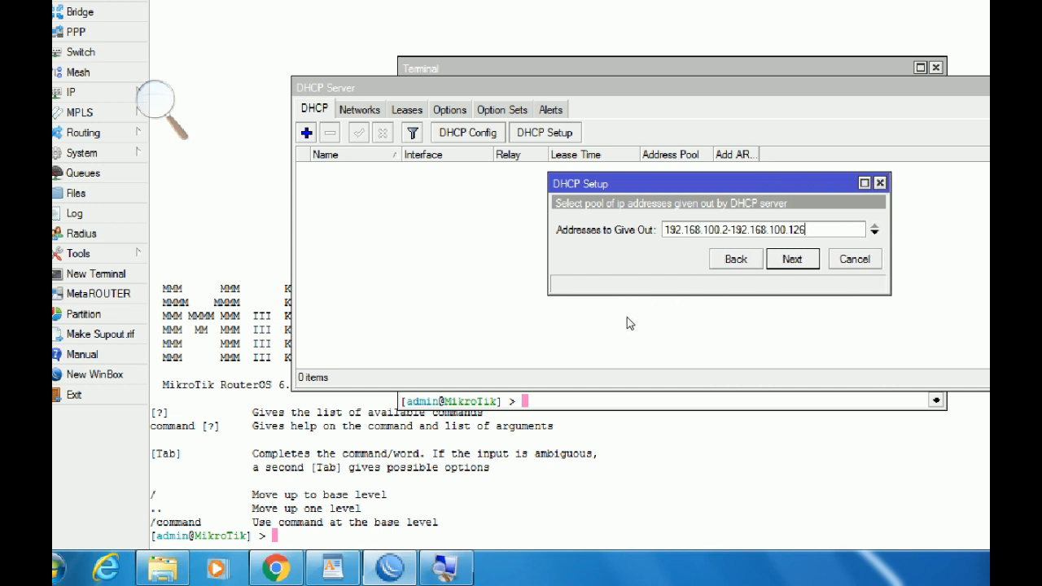
{"action": "key", "text": "BackSpace"}
{"action": "key", "text": "BackSpace"}
{"action": "key", "text": "BackSpace"}
{"action": "type", "text": "100"}
{"action": "key", "text": "Return"}
{"action": "key", "text": "Return"}
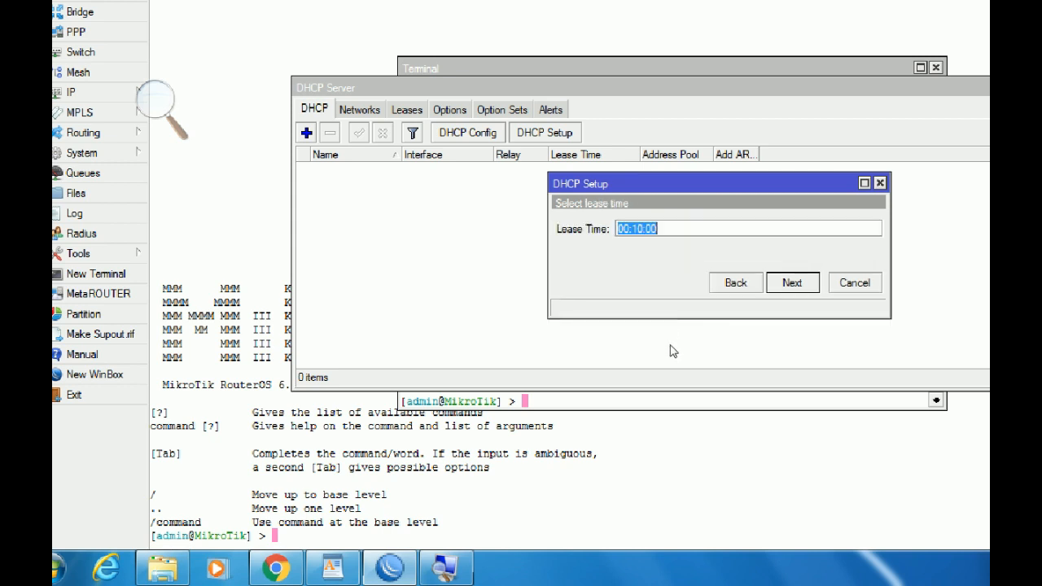
{"action": "key", "text": "Return"}
{"action": "key", "text": "Return"}
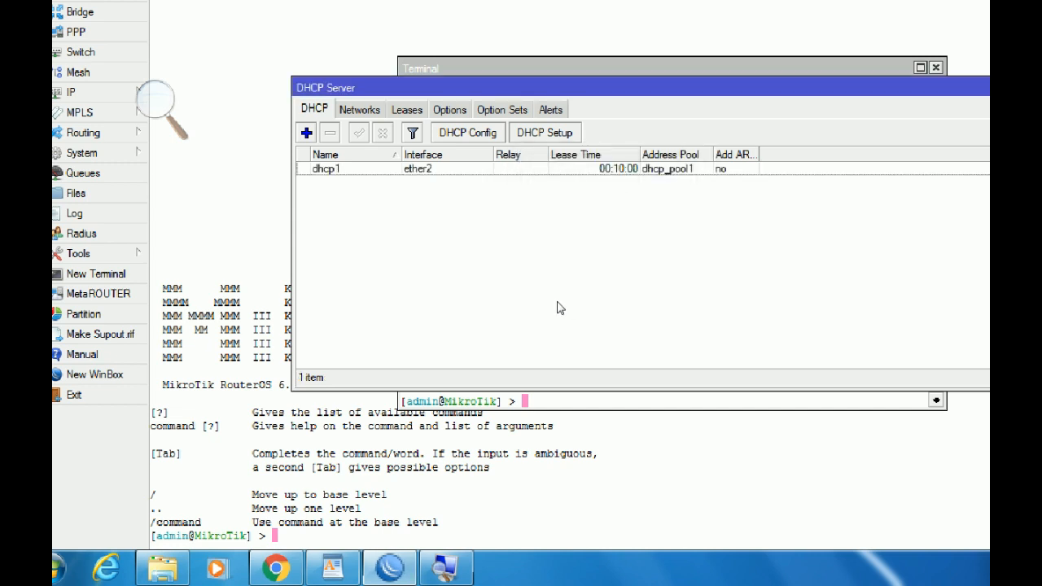
Reset the Magnifier to 100% and show the PC's network status list from the tray.
{"action": "left_click", "coordinate": [306, 573]}
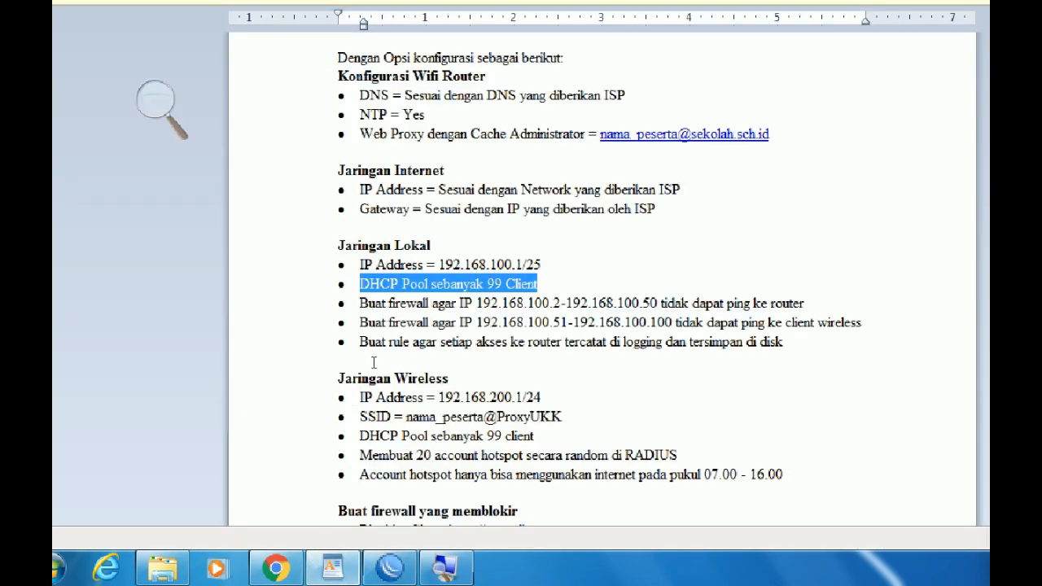
{"action": "left_click", "coordinate": [334, 570]}
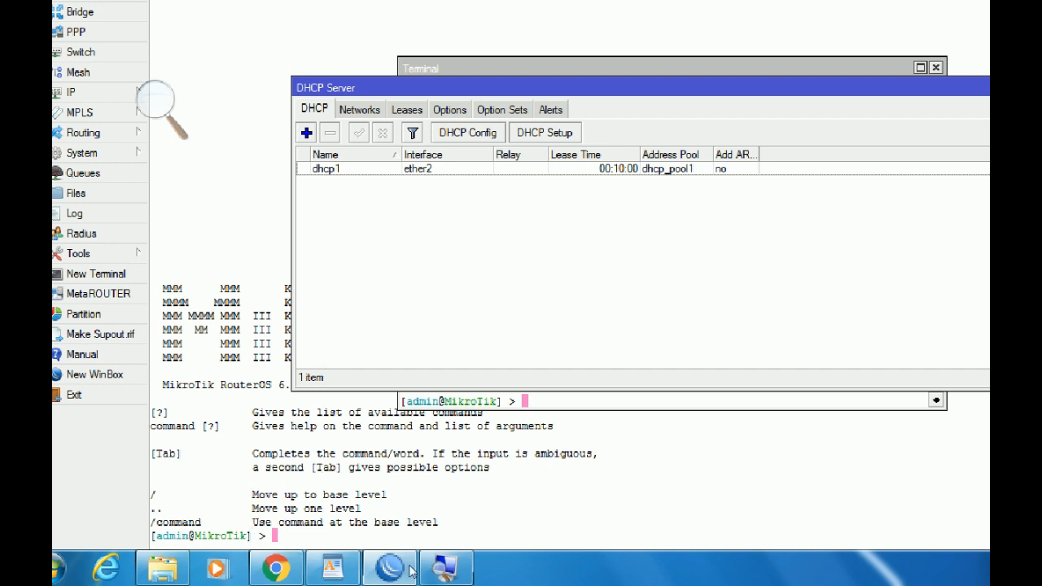
{"action": "left_click", "coordinate": [447, 576]}
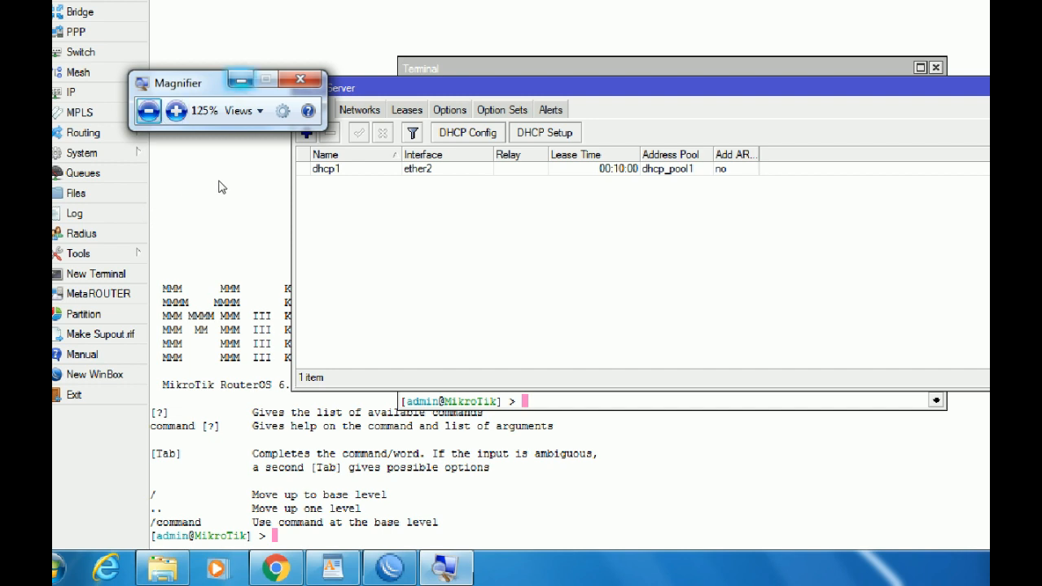
{"action": "left_click", "coordinate": [395, 574]}
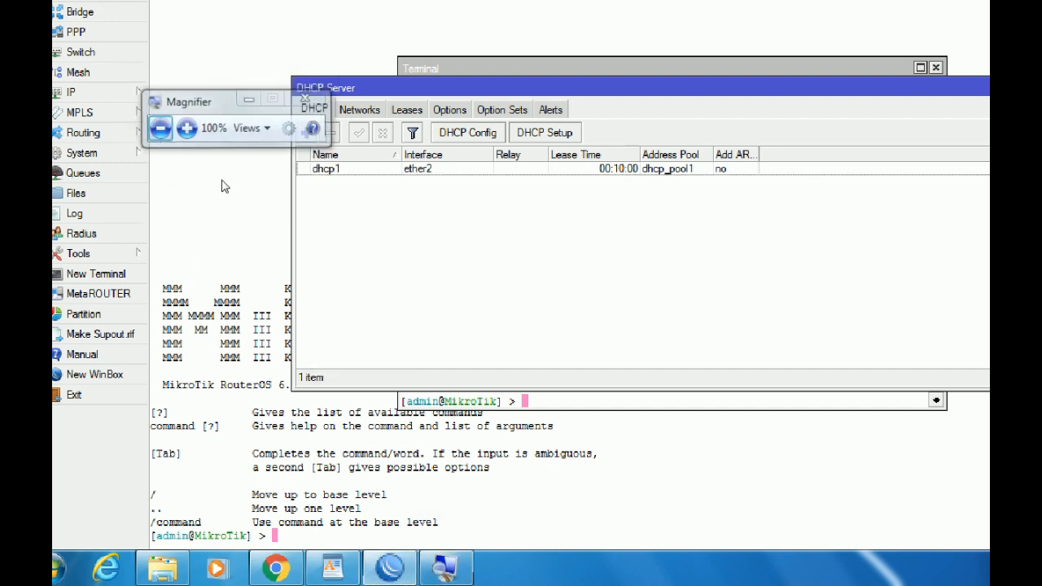
{"action": "left_click", "coordinate": [933, 569]}
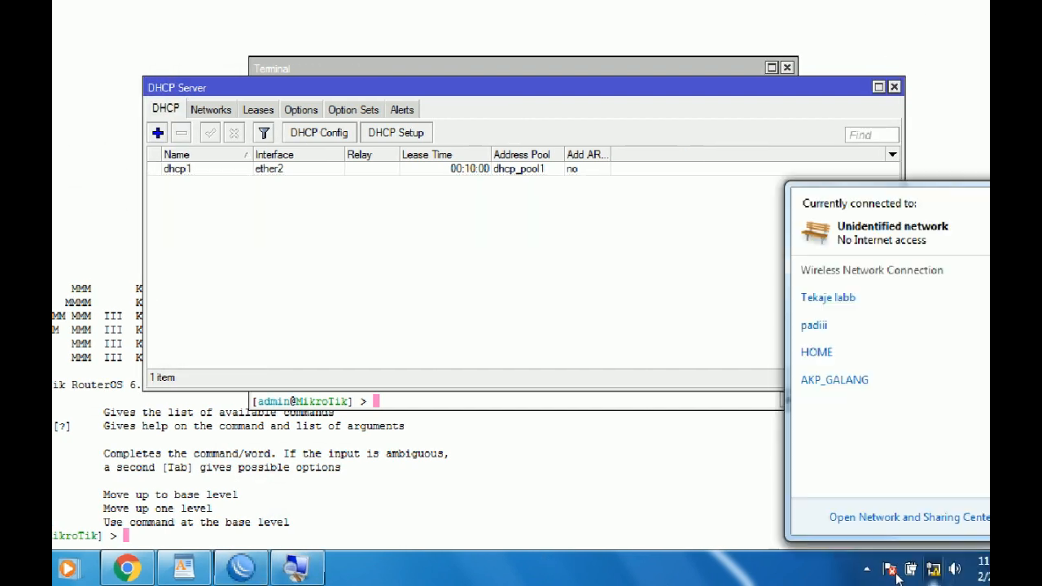
Disable and re-enable the Local Area Connection adapter from Network and Sharing Center.
{"action": "left_click", "coordinate": [819, 531]}
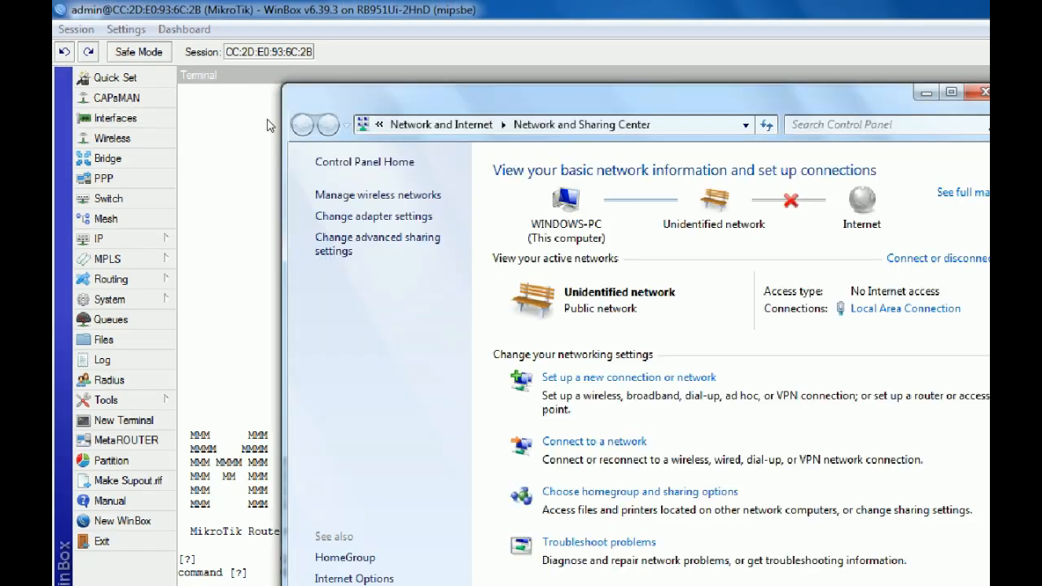
{"action": "left_click", "coordinate": [373, 215]}
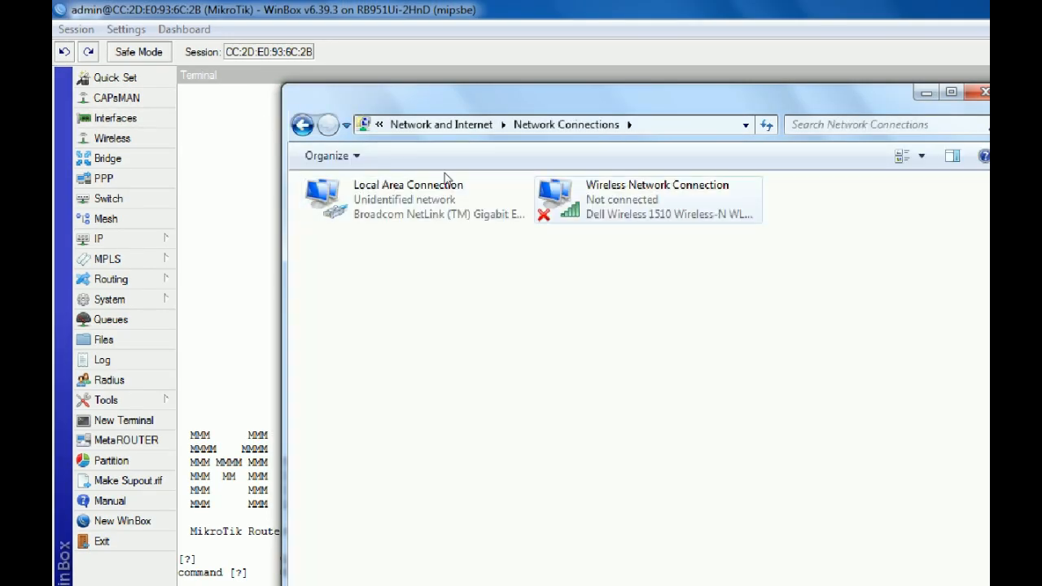
{"action": "left_click", "coordinate": [377, 185]}
{"action": "right_click", "coordinate": [377, 185]}
{"action": "left_click", "coordinate": [466, 223]}
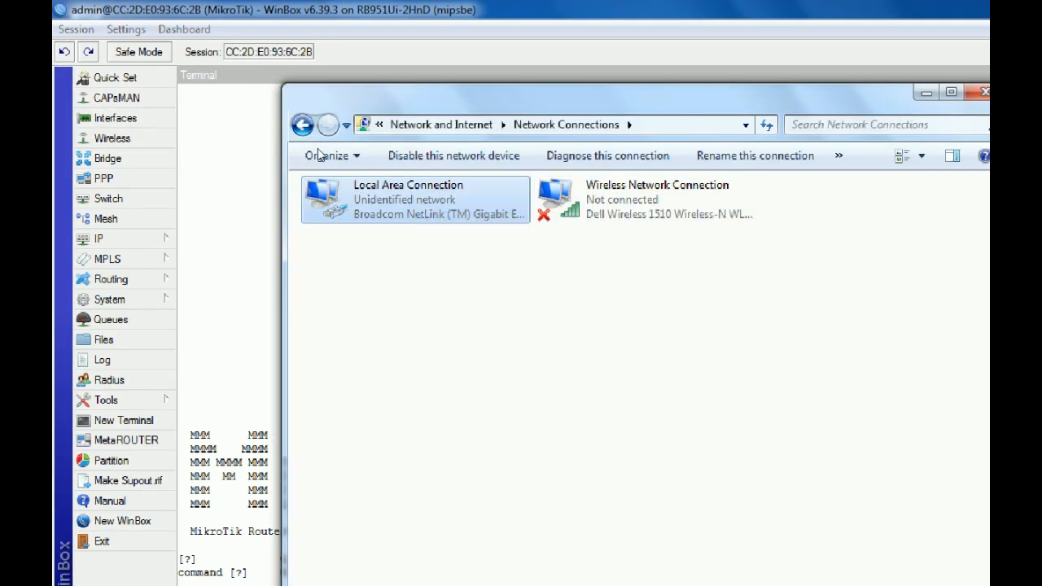
{"action": "right_click", "coordinate": [402, 202]}
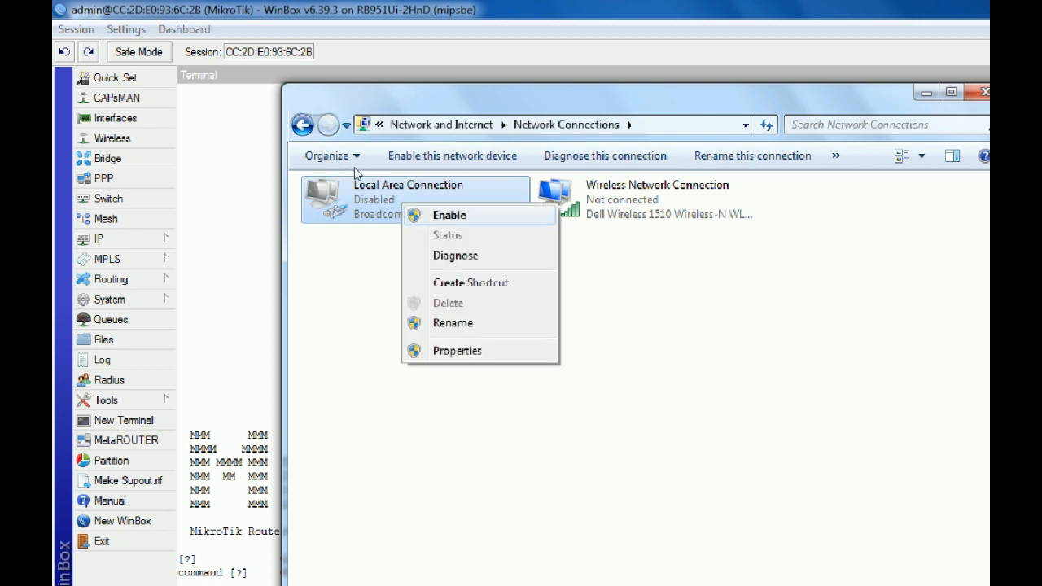
{"action": "left_click", "coordinate": [431, 214]}
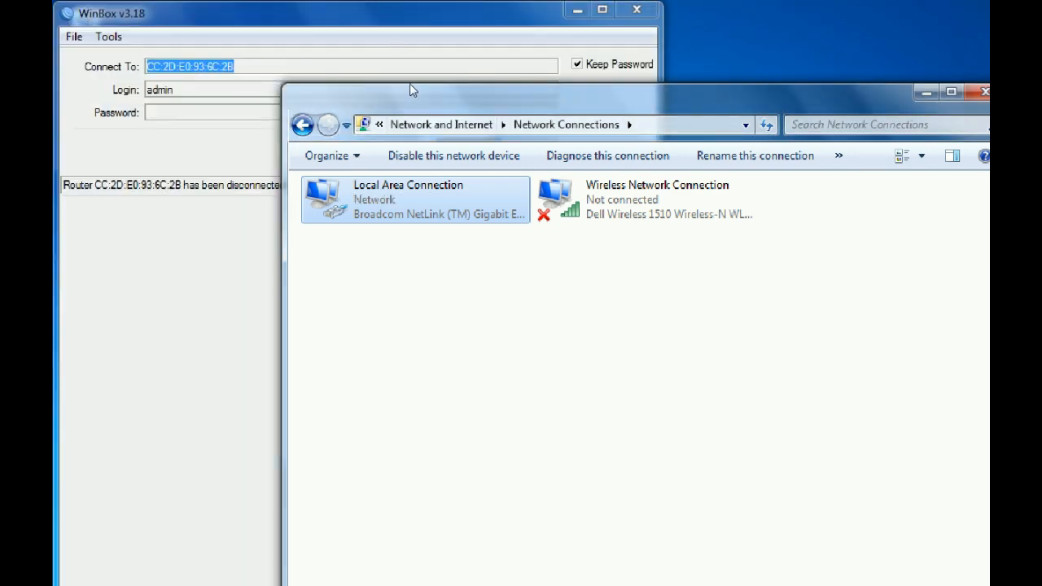
Check the Local Area Connection status details for its new address, then maximize Network Connections.
{"action": "left_click_drag", "start_coordinate": [410, 85], "coordinate": [360, 186]}
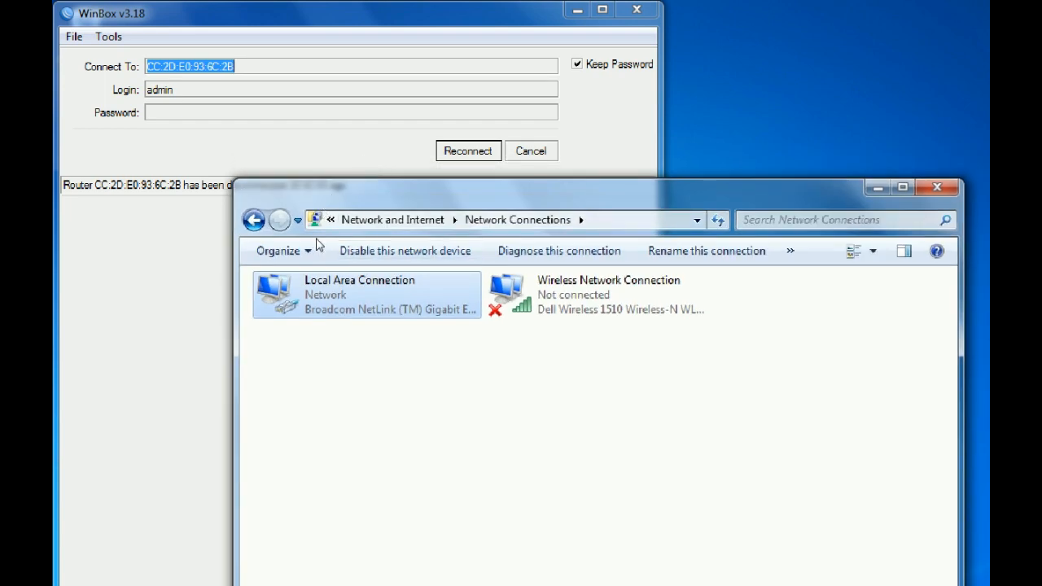
{"action": "right_click", "coordinate": [379, 298]}
{"action": "key", "text": "Down"}
{"action": "key", "text": "Return"}
{"action": "left_click", "coordinate": [538, 346]}
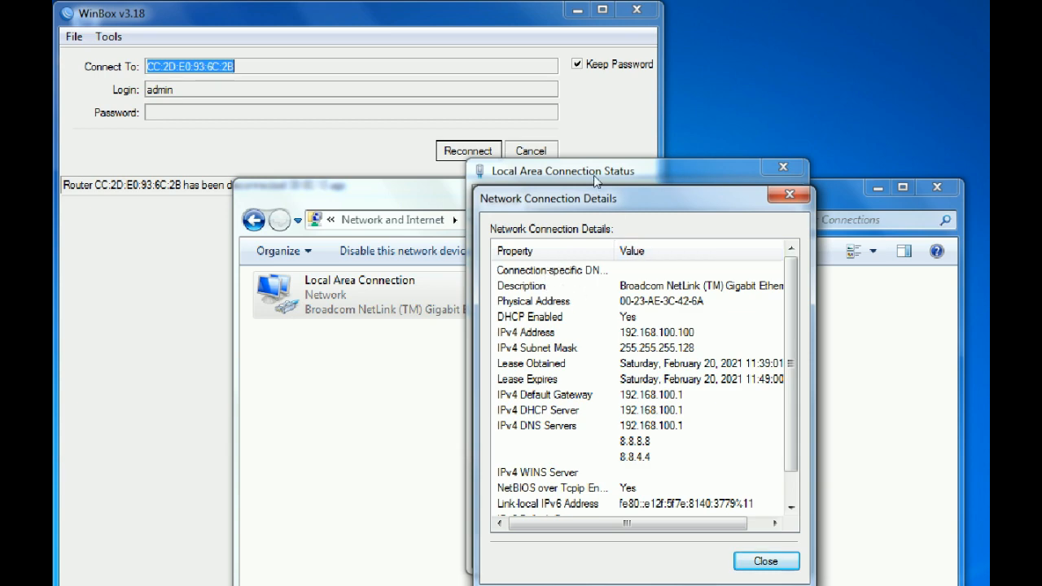
{"action": "key", "text": "Escape"}
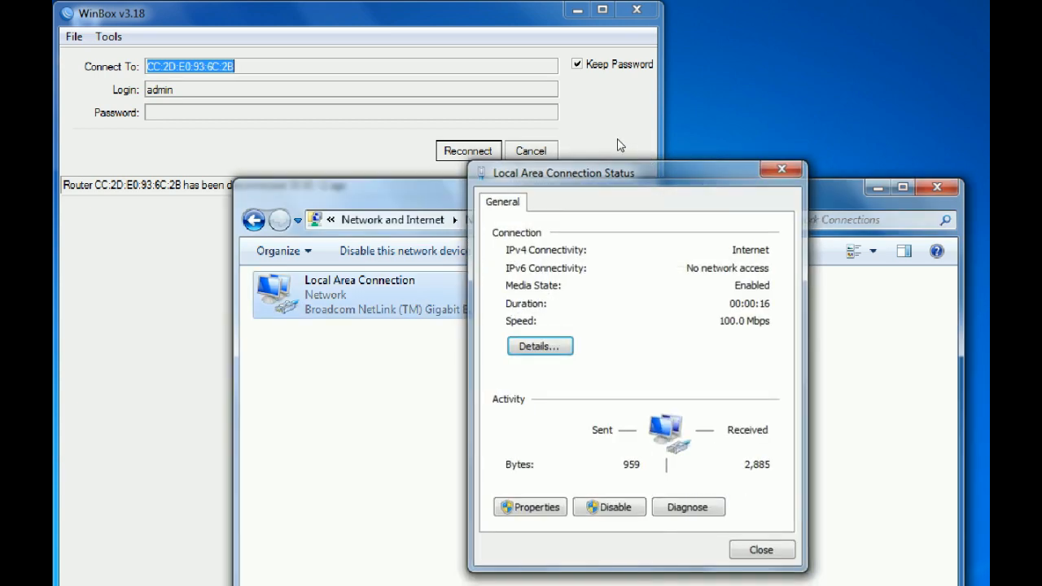
{"action": "key", "text": "Escape"}
{"action": "double_click", "coordinate": [635, 187]}
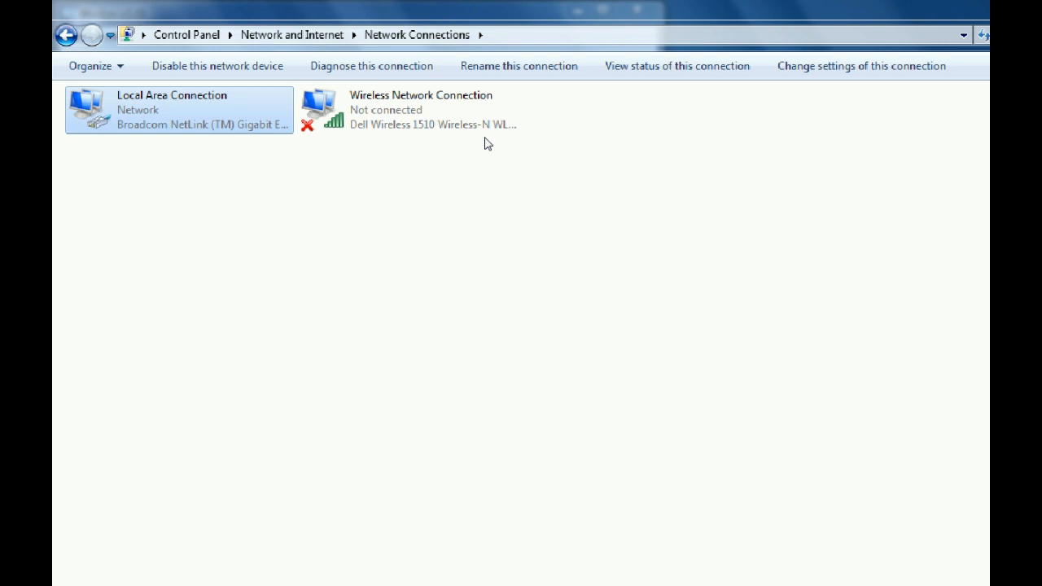
Ping 192.168.1.1 from a new cmd Command Prompt, then minimize the console.
{"action": "key", "text": "super+r"}
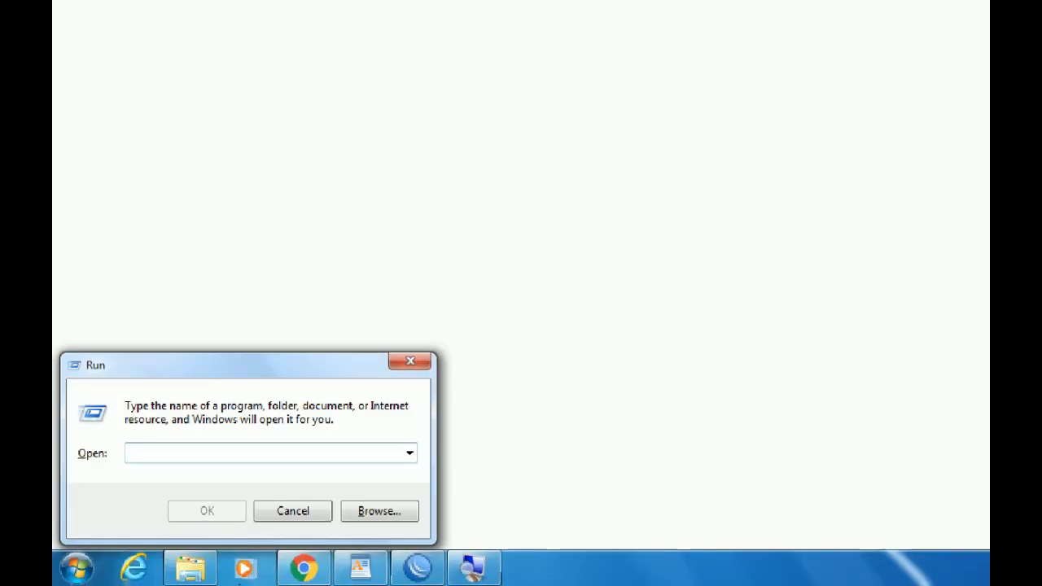
{"action": "type", "text": "cmd"}
{"action": "key", "text": "Return"}
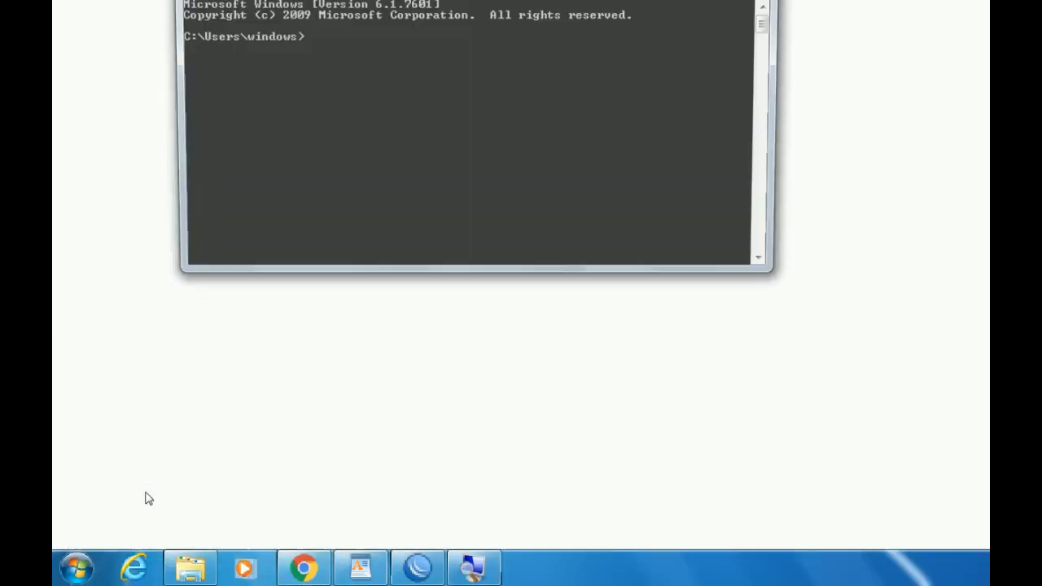
{"action": "type", "text": "ping 192.168.1.1"}
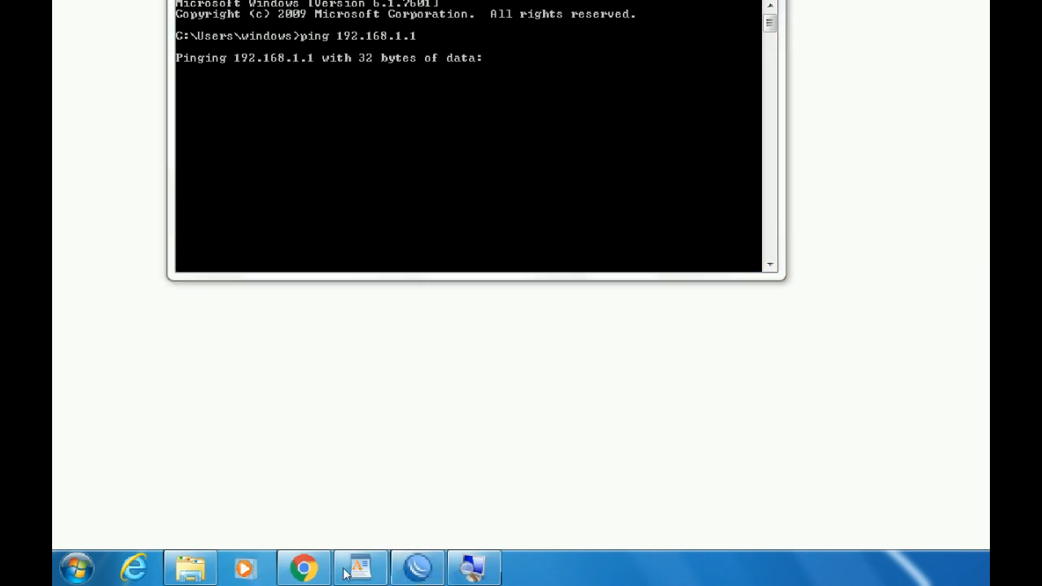
{"action": "left_click", "coordinate": [698, 87]}
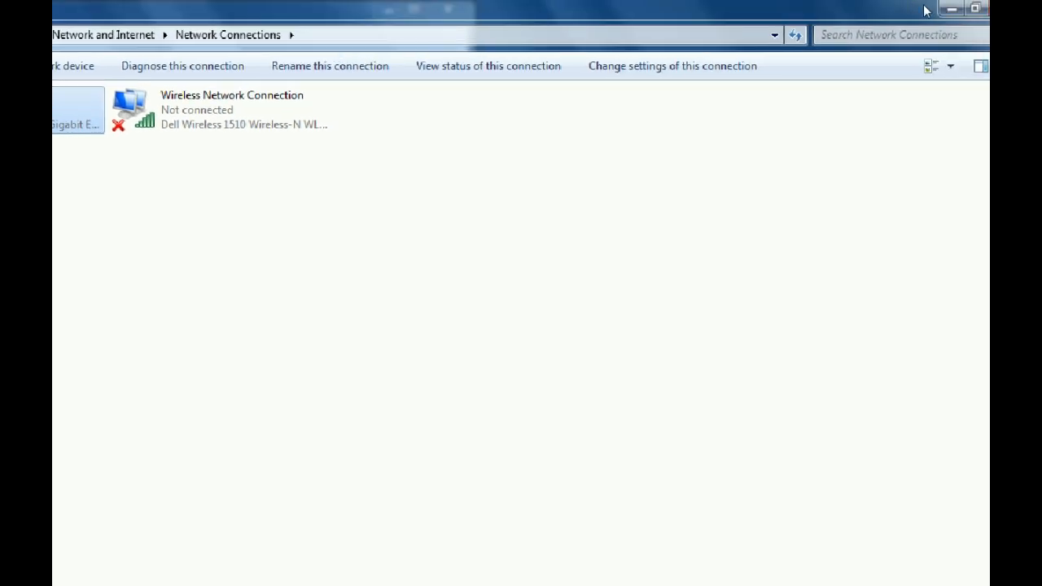
Minimize Network Connections and reconnect WinBox to the router as admin.
{"action": "left_click", "coordinate": [951, 9]}
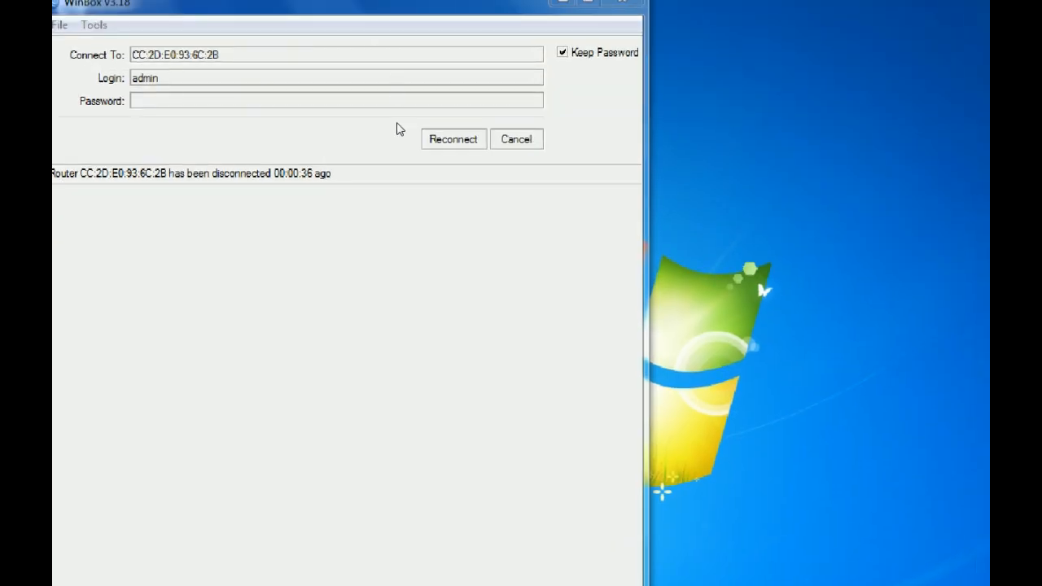
{"action": "left_click", "coordinate": [399, 129]}
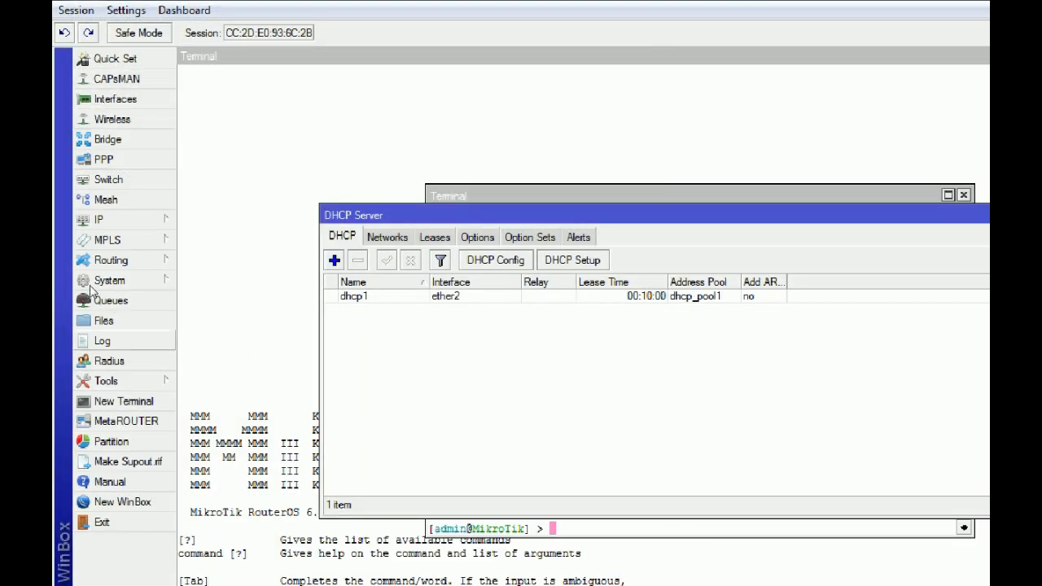
{"action": "left_click", "coordinate": [111, 215]}
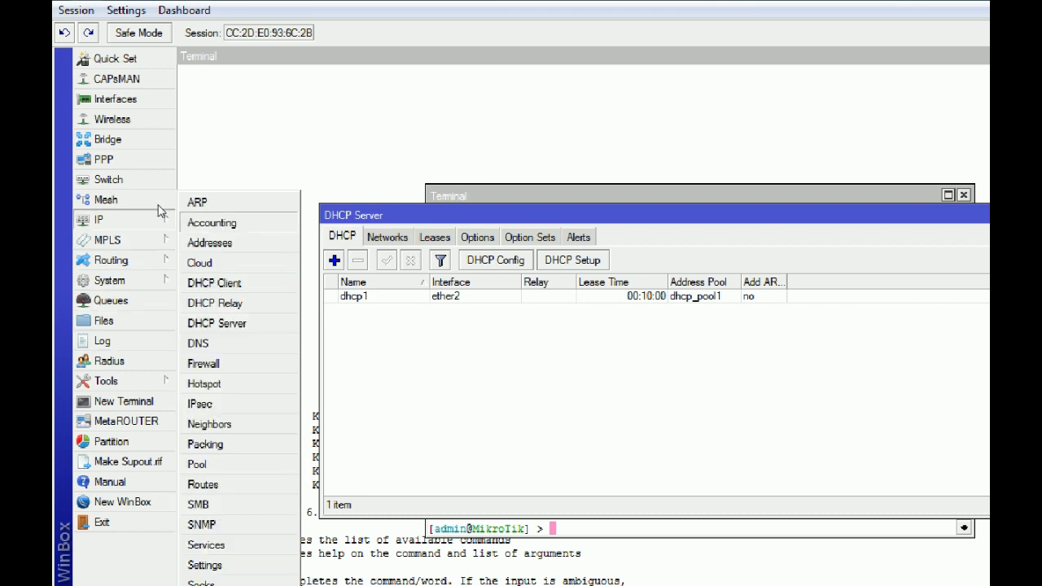
Add a srcnat firewall NAT rule with Out. Interface ether1 and action masquerade.
{"action": "mouse_move", "coordinate": [135, 220]}
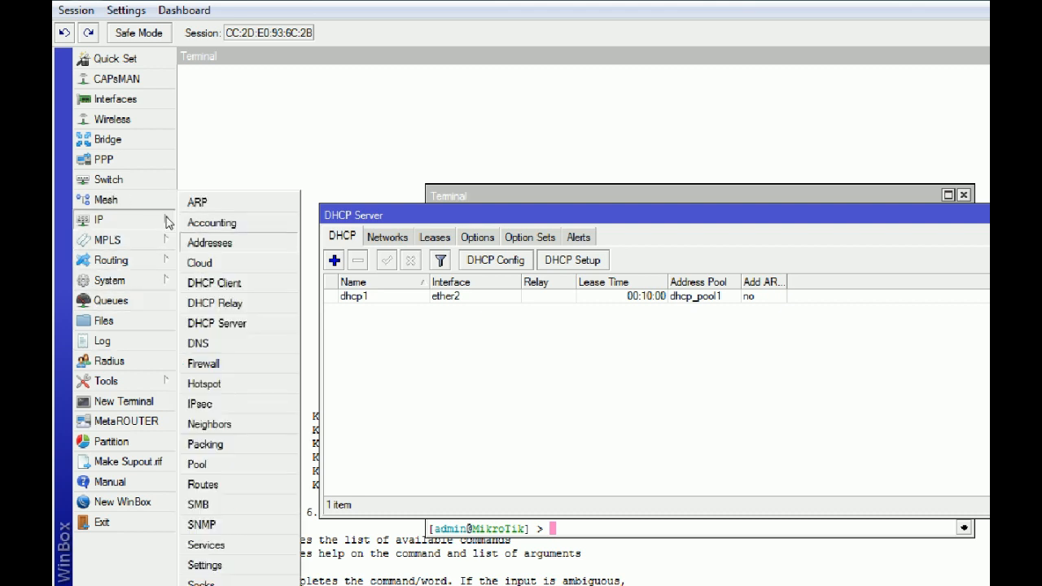
{"action": "left_click", "coordinate": [204, 364]}
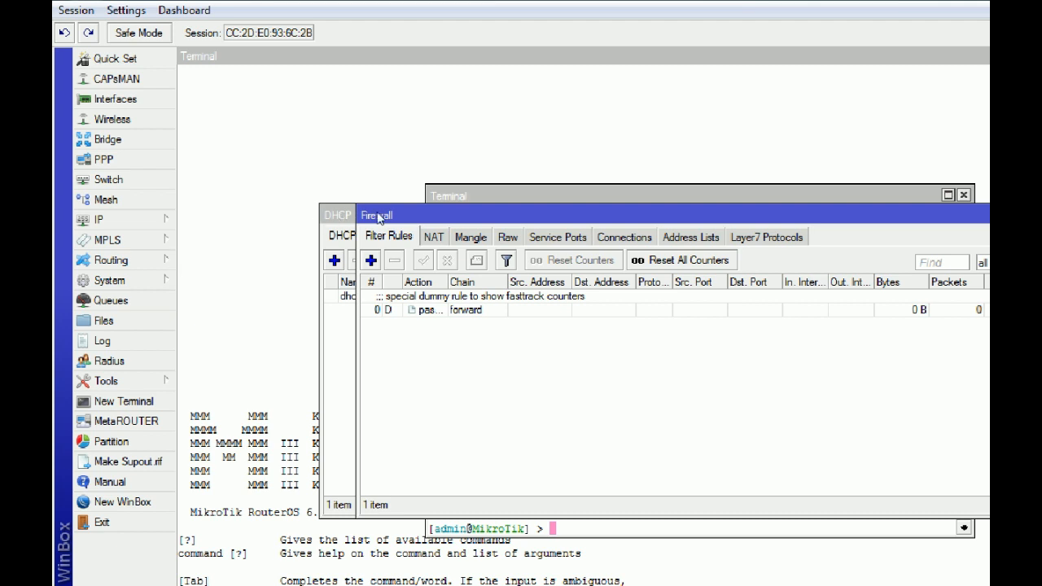
{"action": "left_click", "coordinate": [433, 237]}
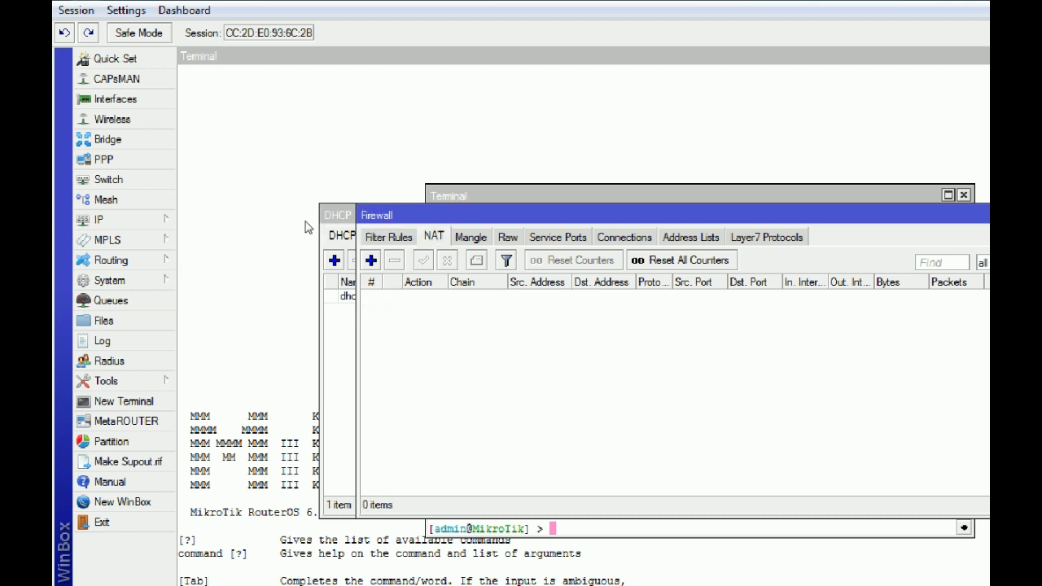
{"action": "left_click", "coordinate": [372, 260]}
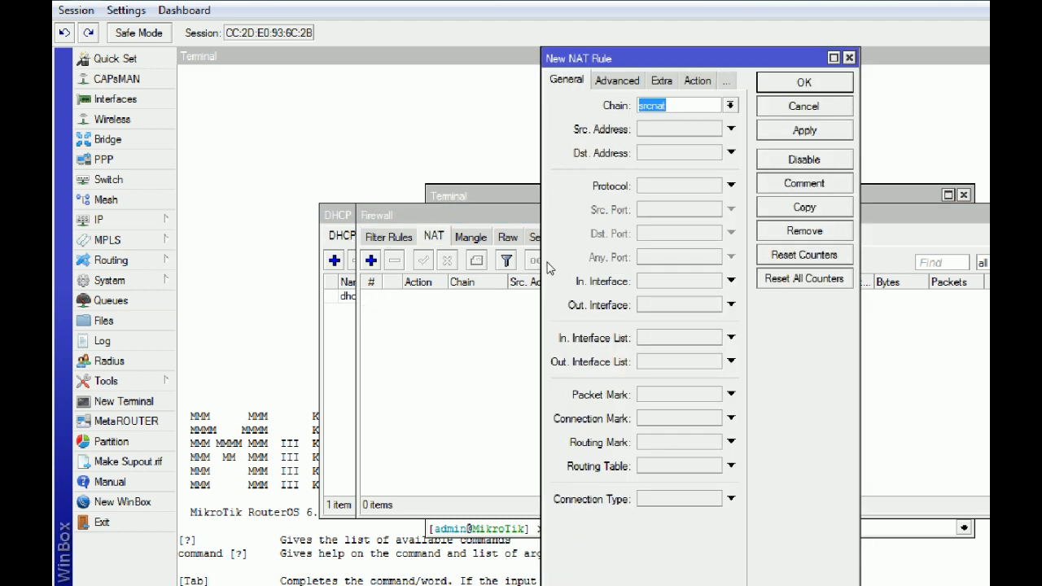
{"action": "left_click", "coordinate": [731, 305]}
{"action": "left_click", "coordinate": [697, 80]}
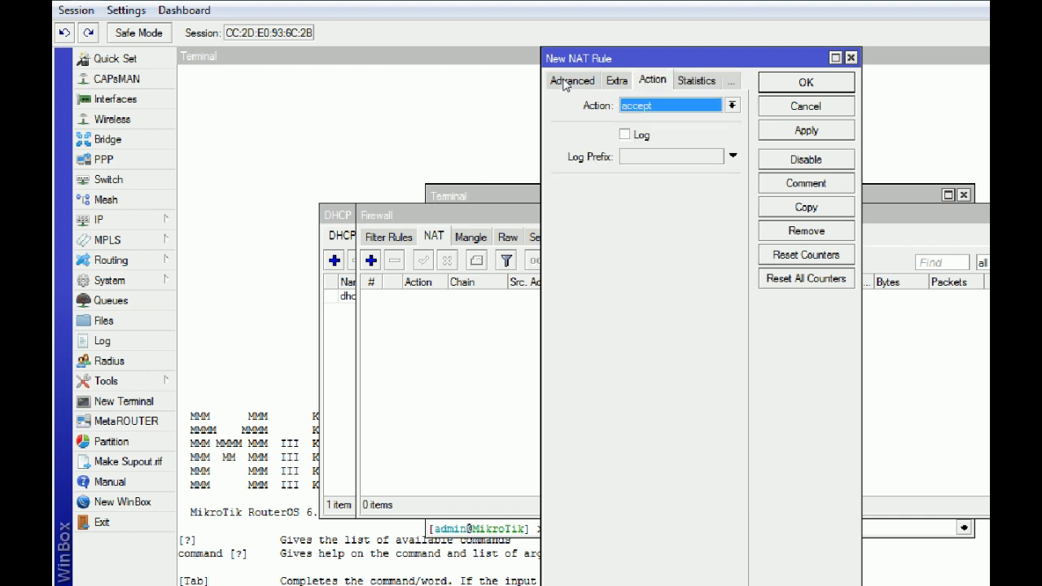
{"action": "left_click", "coordinate": [696, 105]}
{"action": "left_click", "coordinate": [647, 191]}
{"action": "left_click", "coordinate": [806, 131]}
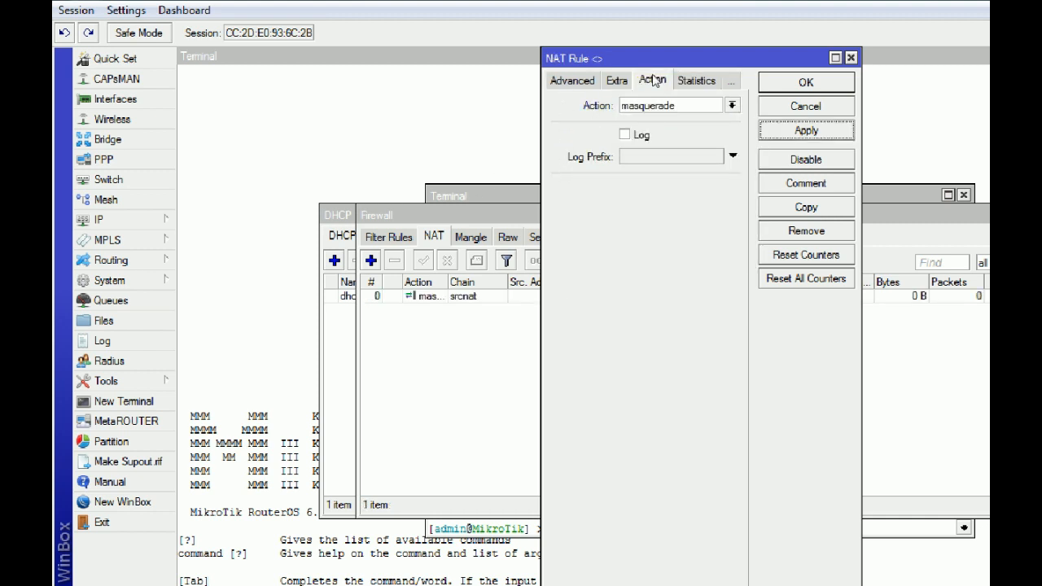
{"action": "left_click", "coordinate": [806, 82]}
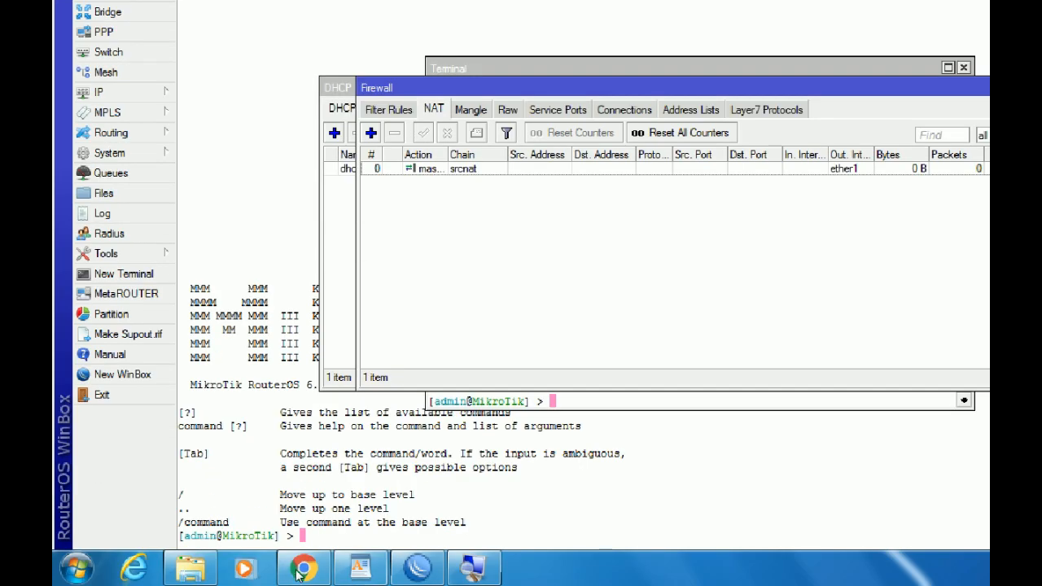
Ping google.com from a new Command Prompt, getting 4 replies with 0% loss.
{"action": "key", "text": "super+r"}
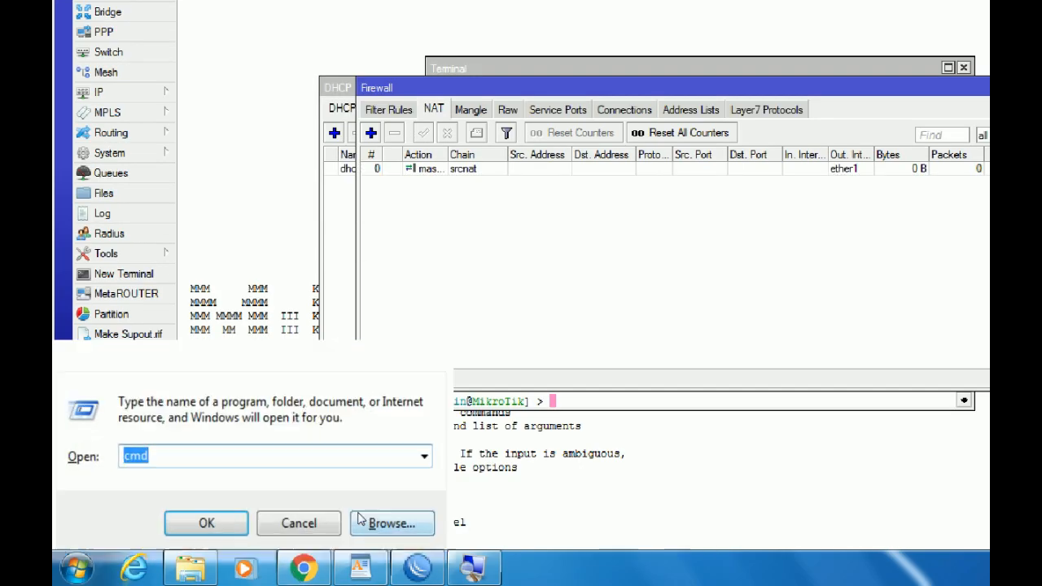
{"action": "key", "text": "Return"}
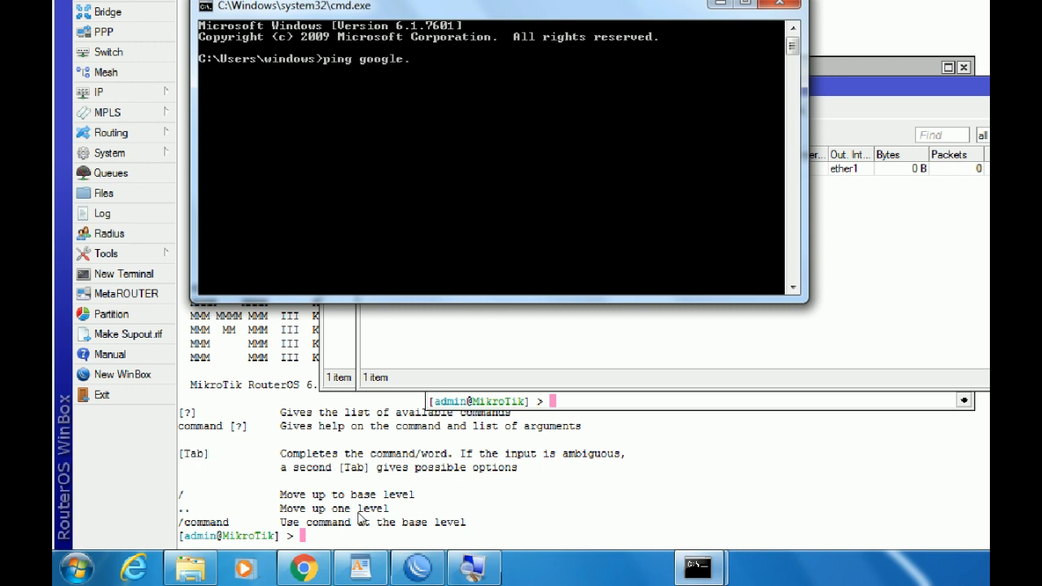
{"action": "key", "text": "Return"}
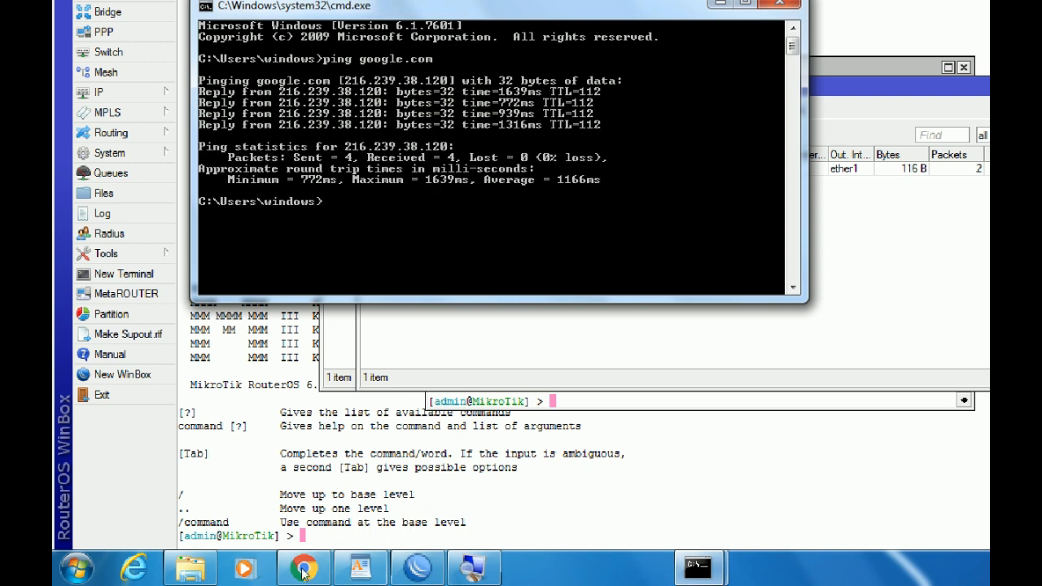
{"action": "left_click", "coordinate": [356, 570]}
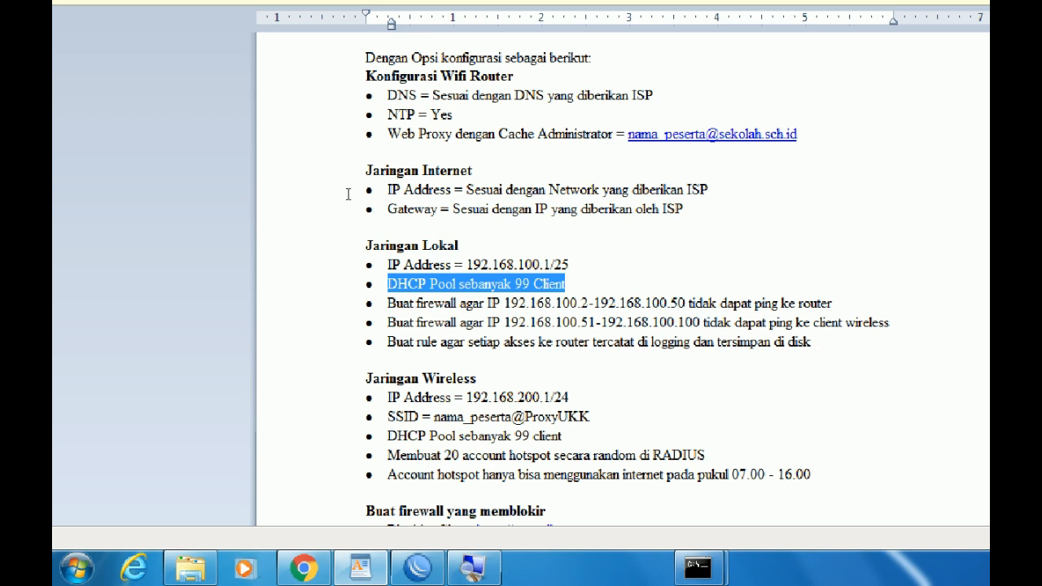
Highlight the 'NTP = Yes' line on the exam sheet.
{"action": "mouse_move", "coordinate": [453, 116]}
{"action": "left_mouse_down"}
{"action": "mouse_move", "coordinate": [396, 129]}
{"action": "mouse_move", "coordinate": [386, 118]}
{"action": "left_mouse_up"}
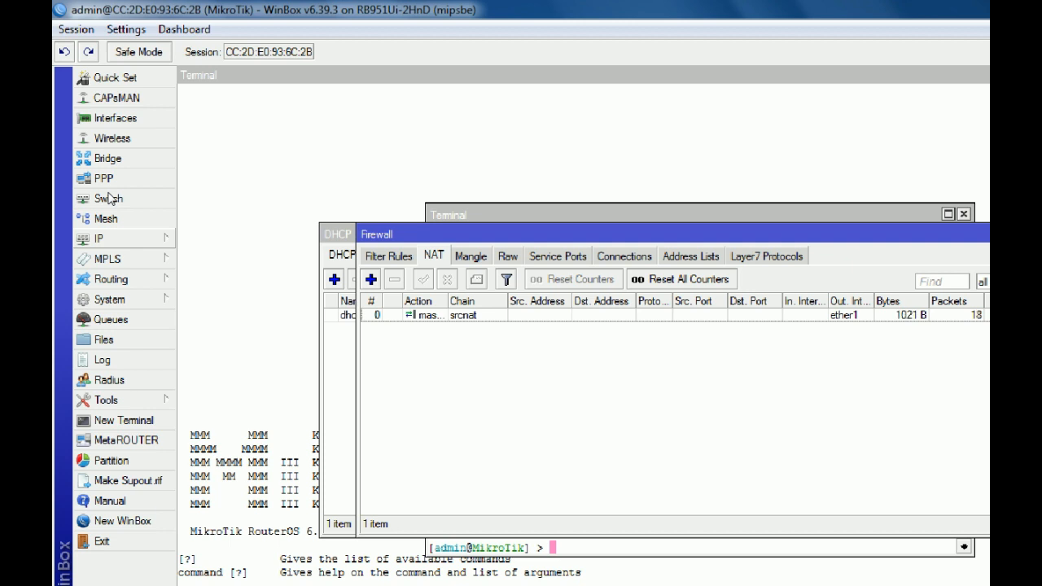
Enable the SNTP client with primary NTP server id.pool.ntp.org and save it.
{"action": "left_click", "coordinate": [109, 299]}
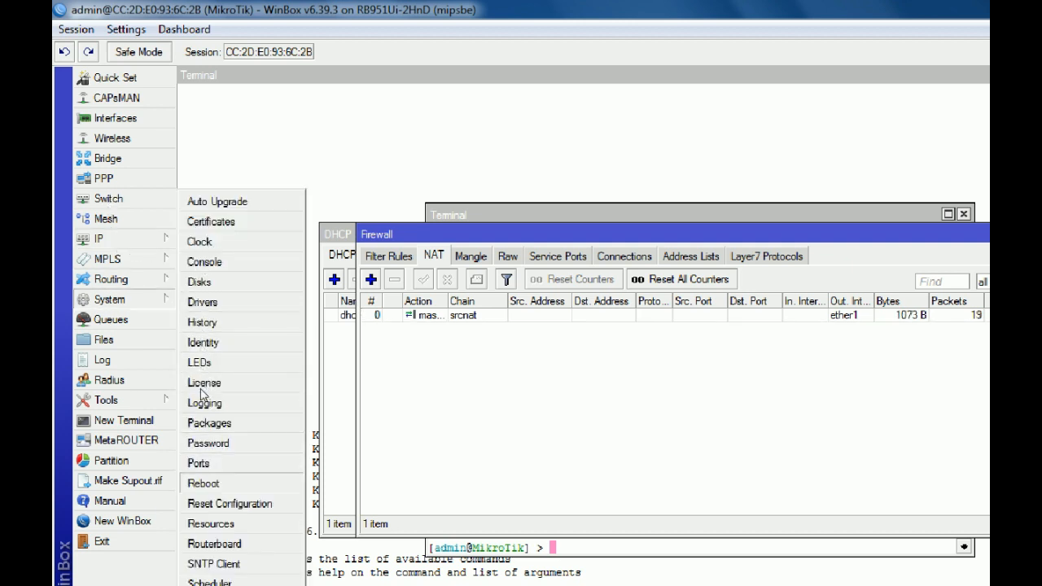
{"action": "left_click", "coordinate": [212, 560]}
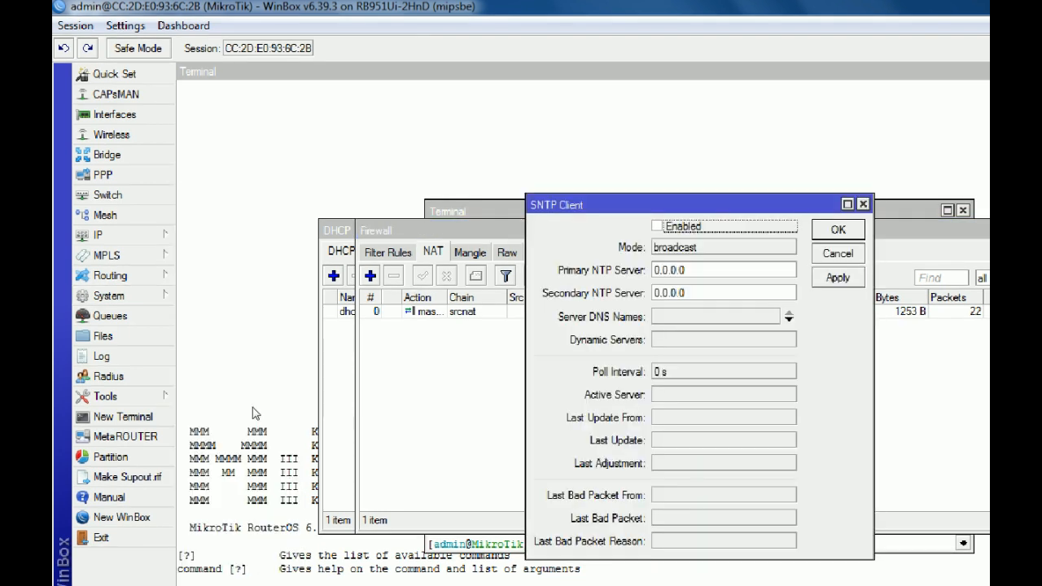
{"action": "key", "text": "space"}
{"action": "key", "text": "Tab"}
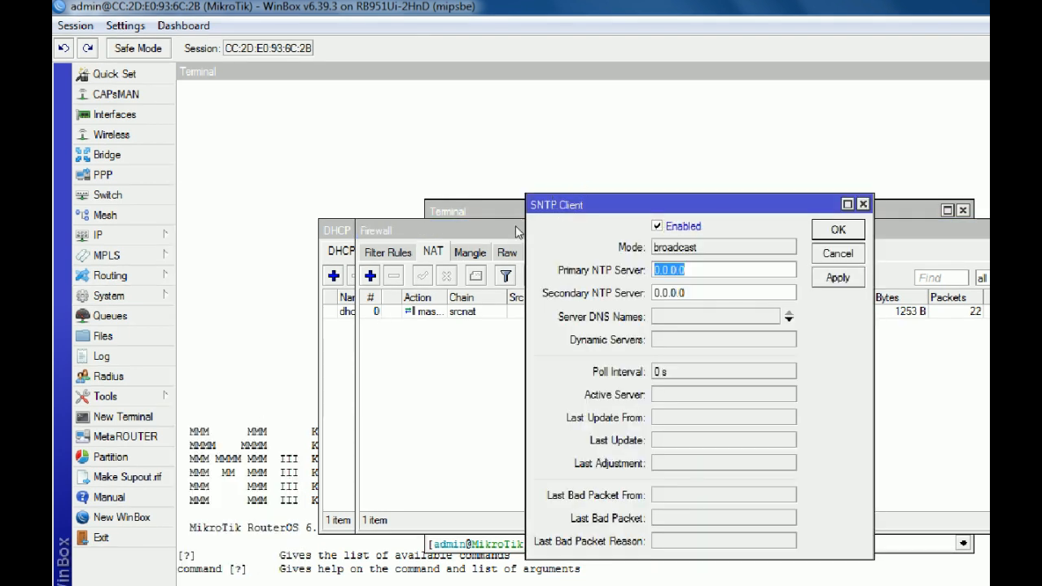
{"action": "type", "text": "id.pool"}
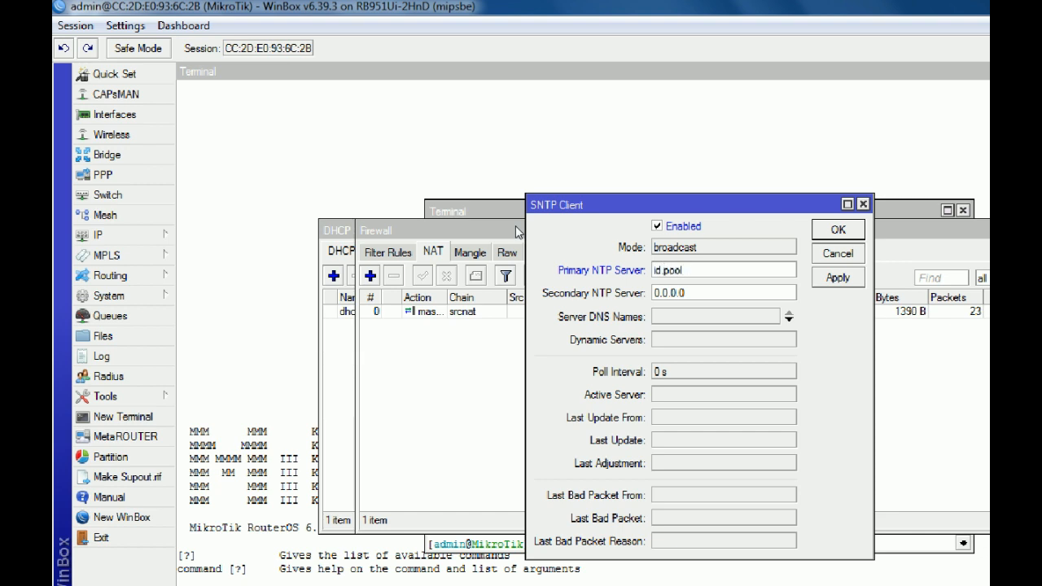
{"action": "type", "text": ".ntp.org"}
{"action": "key", "text": "alt+a"}
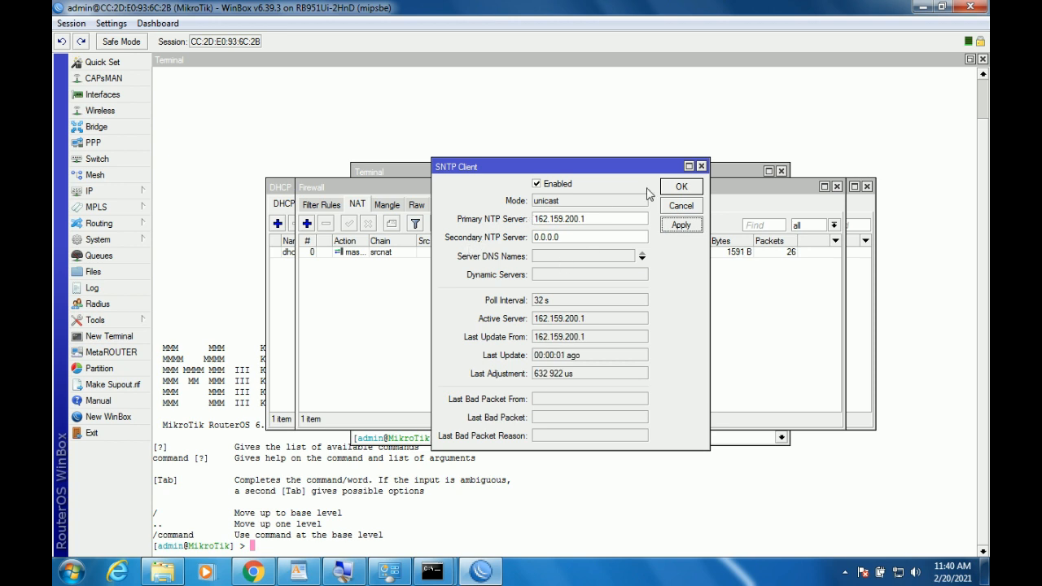
{"action": "left_click", "coordinate": [690, 187]}
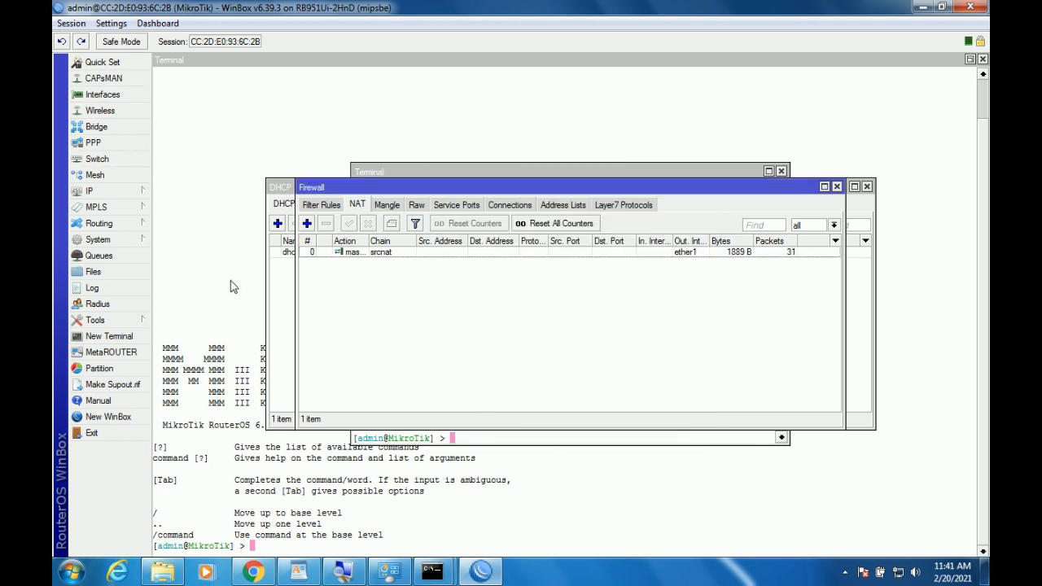
Reopen the SNTP client to confirm it synced with 162.159.200.1.
{"action": "left_click", "coordinate": [125, 243]}
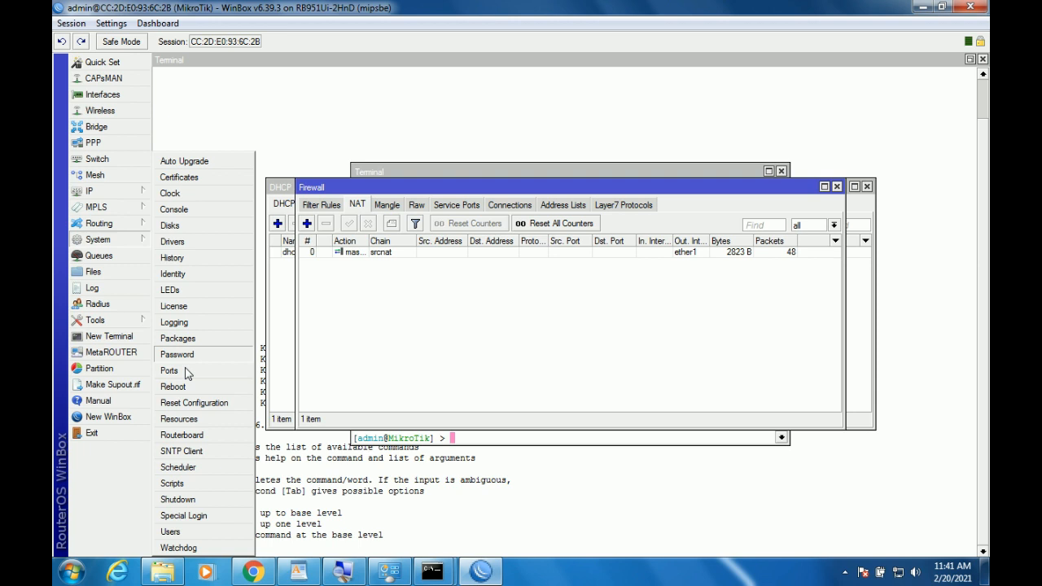
{"action": "left_click", "coordinate": [199, 451]}
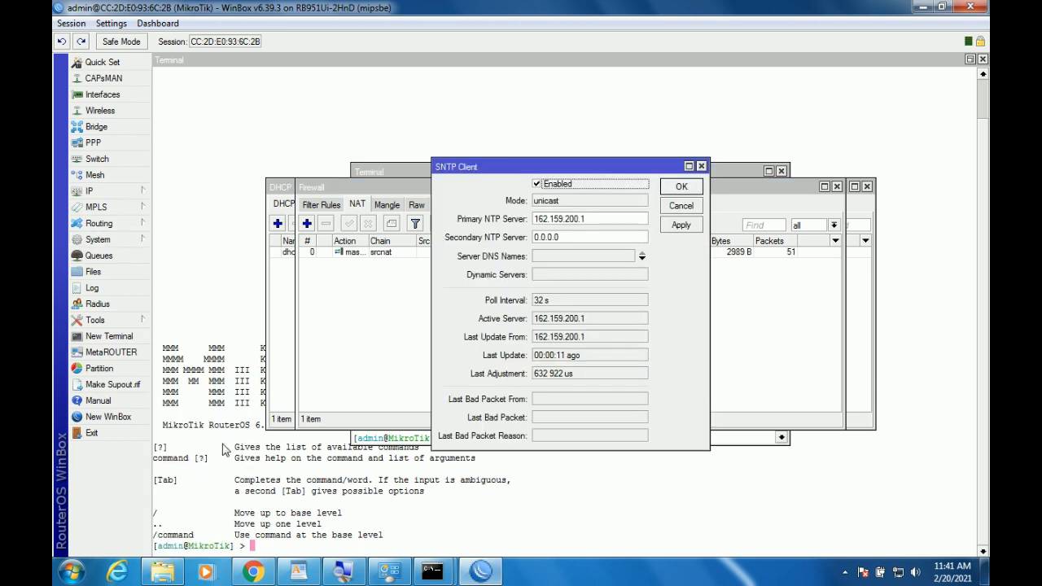
{"action": "left_click", "coordinate": [686, 190]}
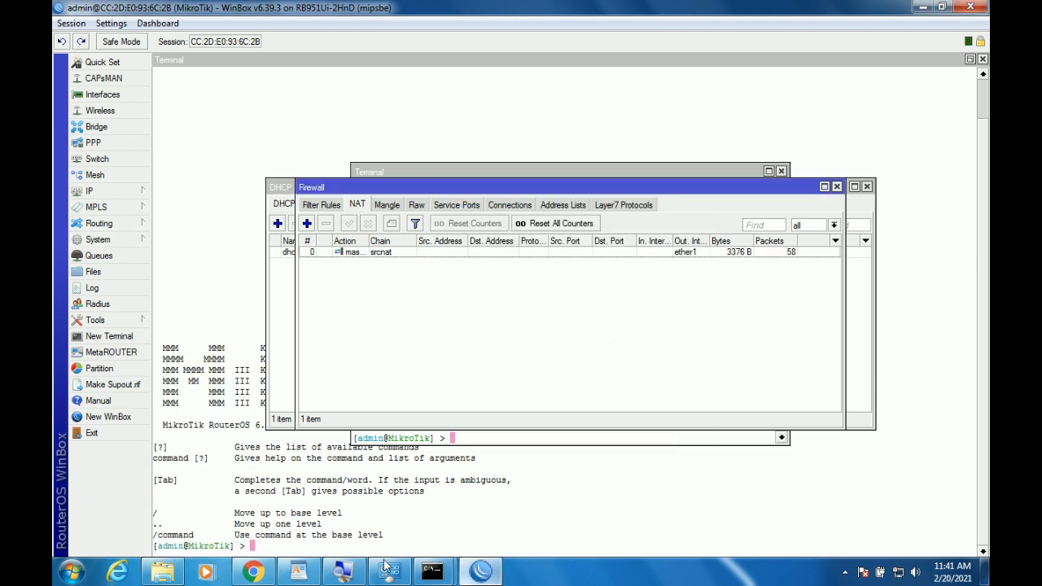
{"action": "left_click", "coordinate": [314, 552]}
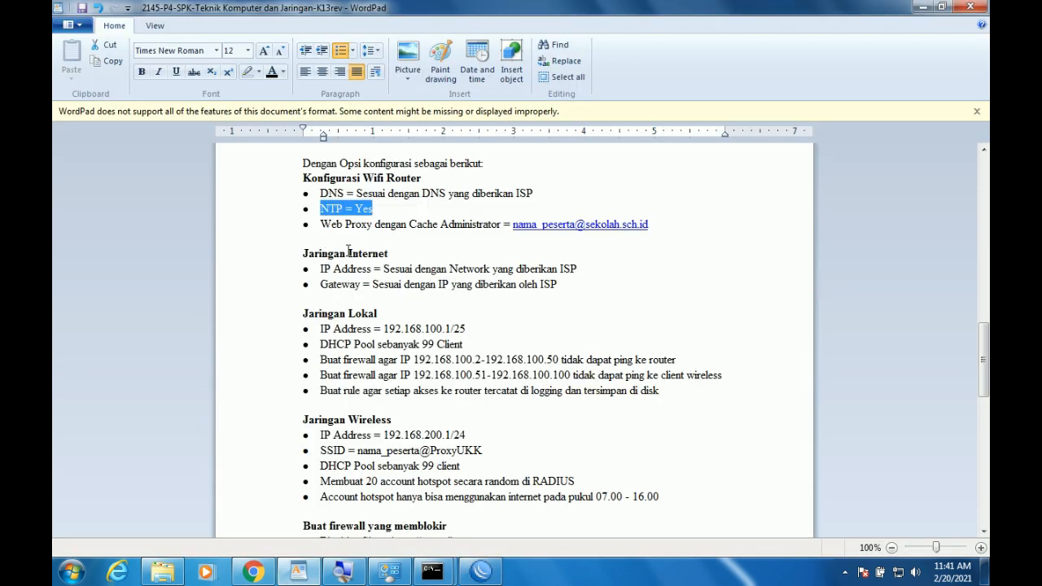
{"action": "left_click_drag", "start_coordinate": [320, 224], "coordinate": [375, 223]}
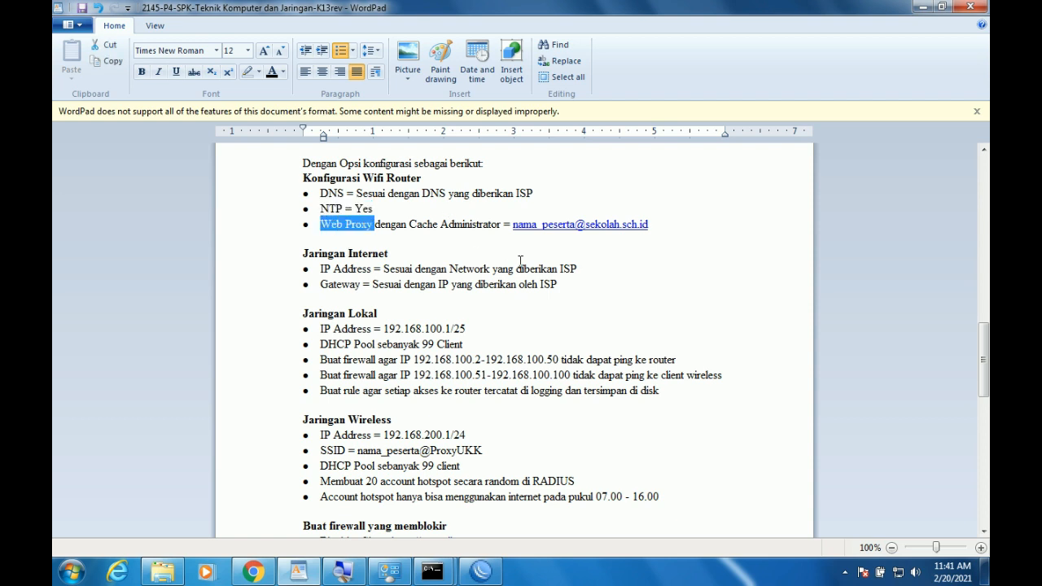
{"action": "left_click", "coordinate": [395, 241]}
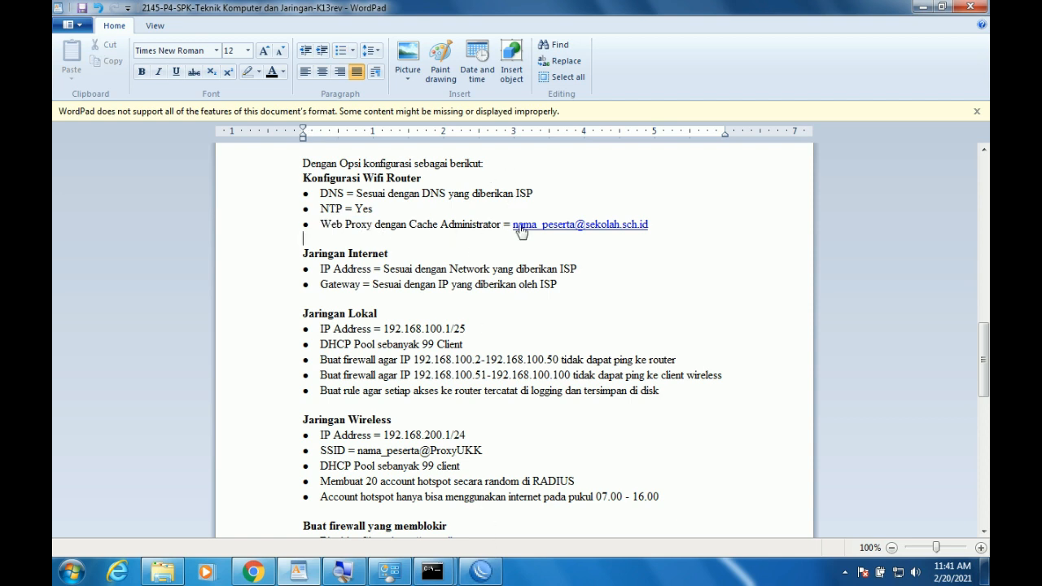
{"action": "left_click", "coordinate": [482, 572]}
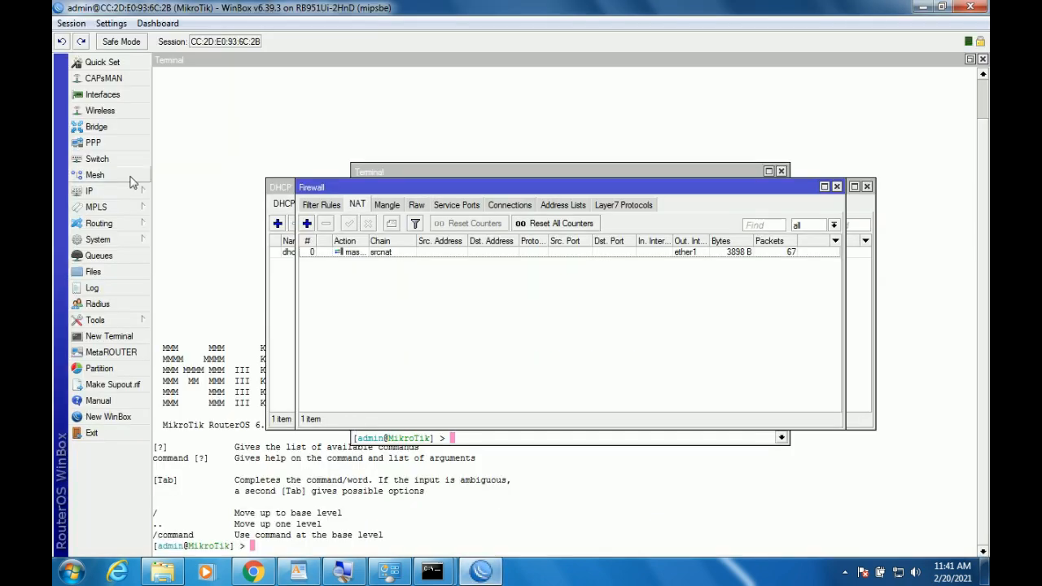
Bring up the IP Web Proxy settings alongside the exam sheet's requirements.
{"action": "left_click", "coordinate": [114, 191]}
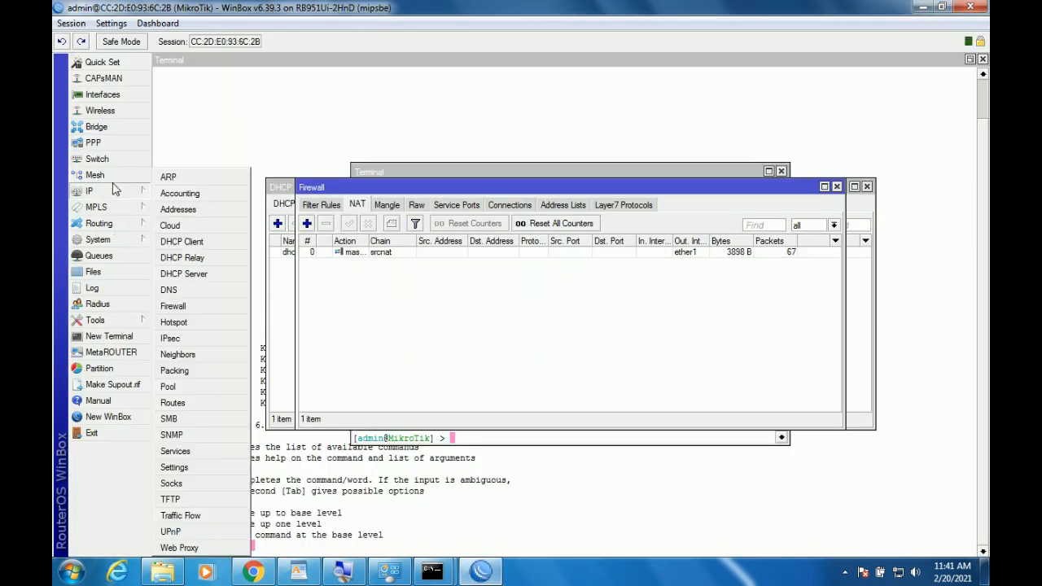
{"action": "left_click", "coordinate": [181, 548]}
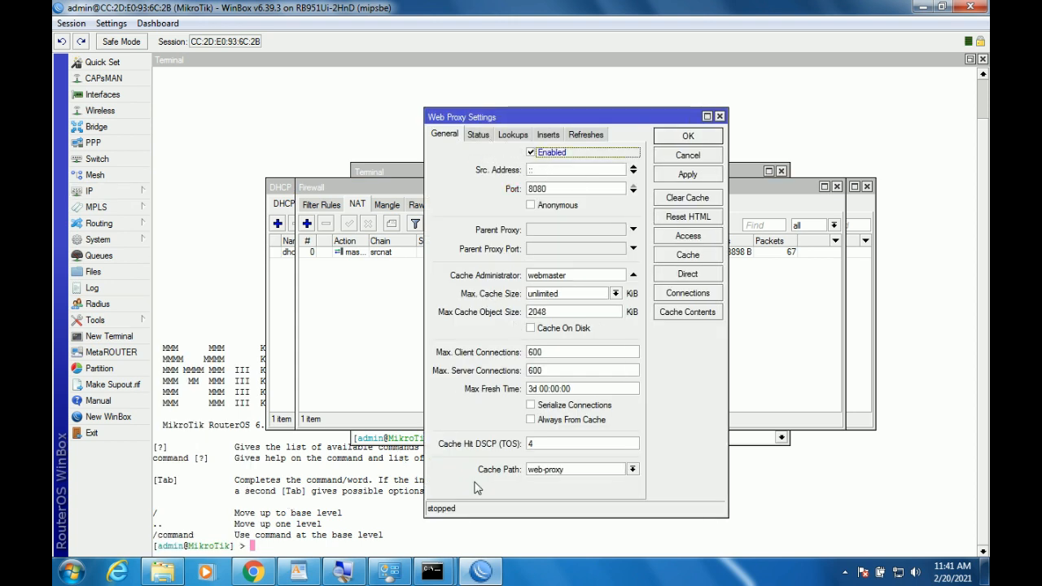
{"action": "left_click", "coordinate": [296, 573]}
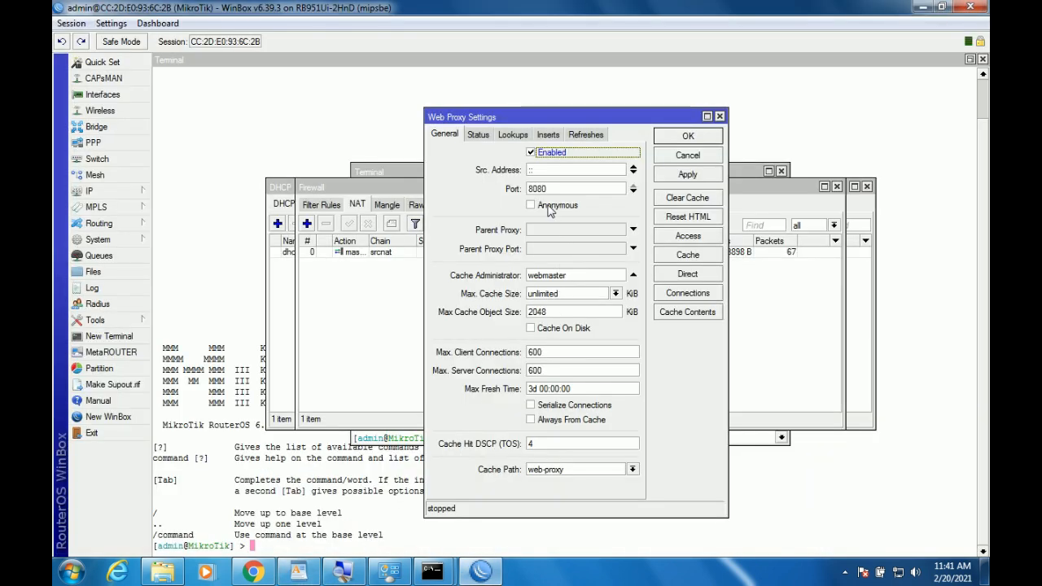
Replace the 'webmaster' Cache Administrator with the school e-mail address and apply to start the proxy.
{"action": "left_click_drag", "start_coordinate": [592, 275], "coordinate": [494, 287]}
{"action": "type", "text": "n"}
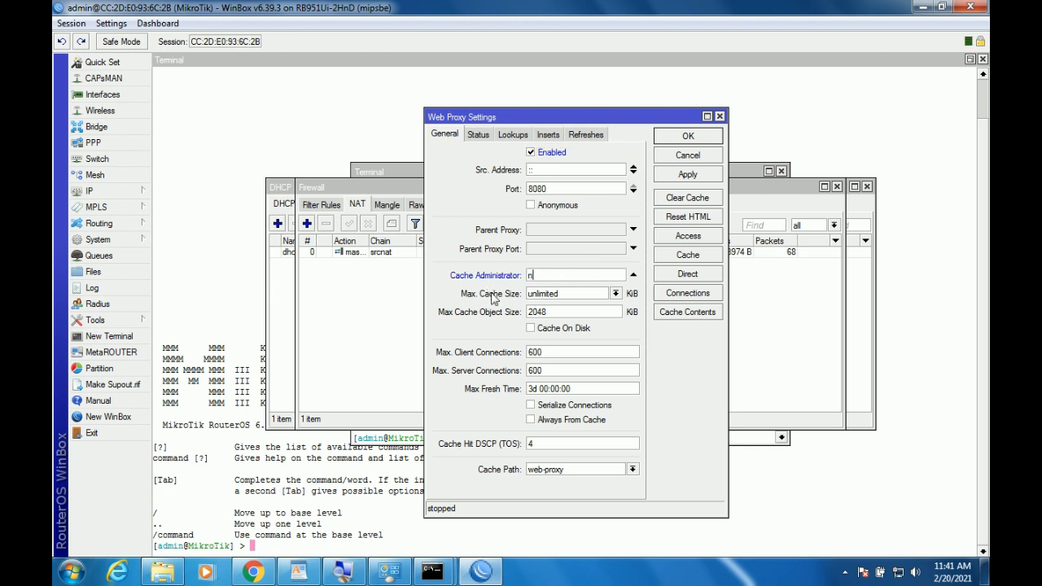
{"action": "type", "text": "ama"}
{"action": "key", "text": "BackSpace"}
{"action": "key", "text": "BackSpace"}
{"action": "left_click", "coordinate": [299, 572]}
{"action": "left_click", "coordinate": [300, 574]}
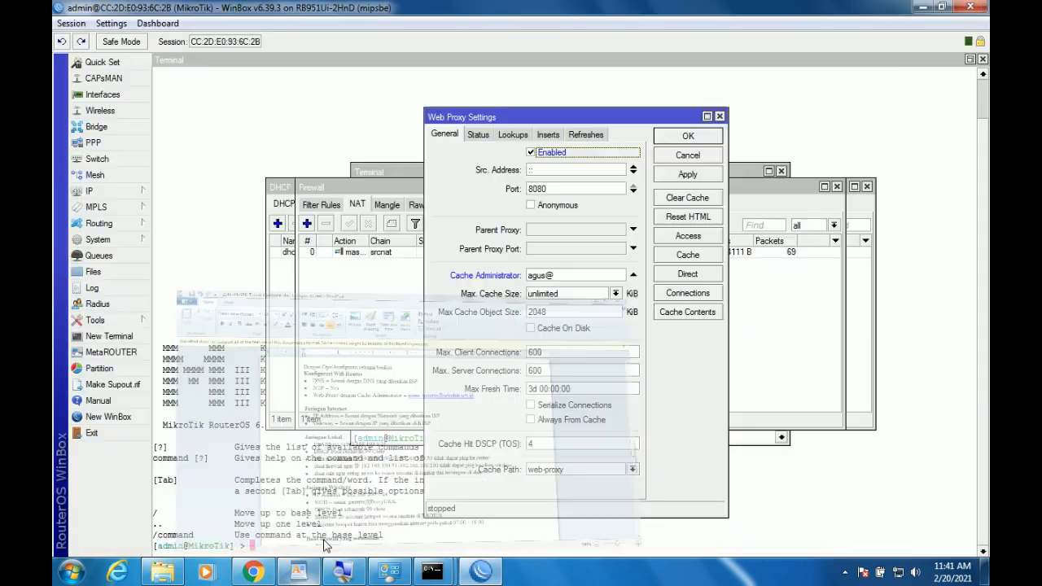
{"action": "left_click", "coordinate": [571, 275]}
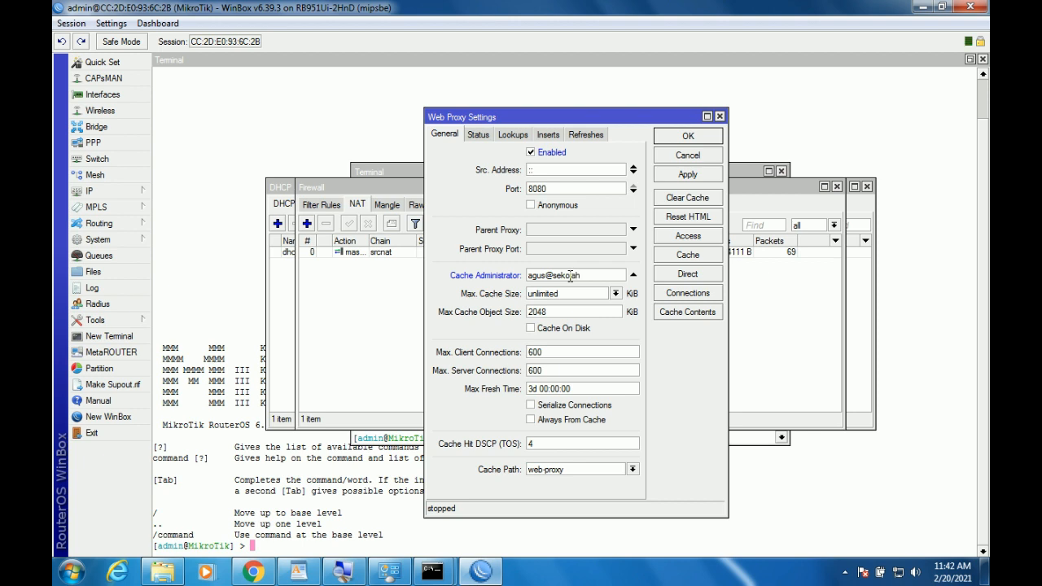
{"action": "type", "text": "sekolah.sch.id"}
{"action": "left_click", "coordinate": [688, 174]}
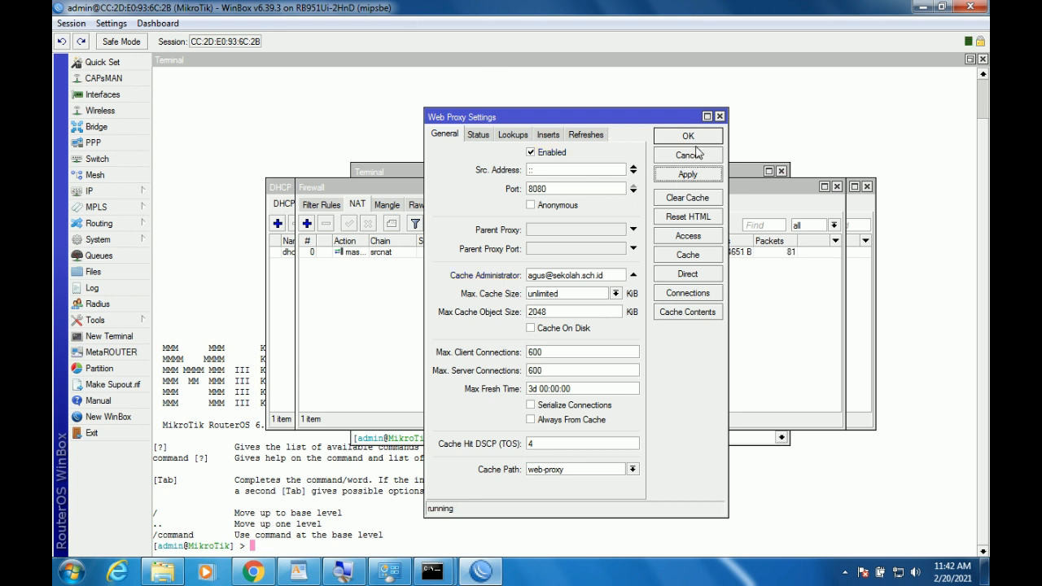
{"action": "left_click", "coordinate": [299, 574]}
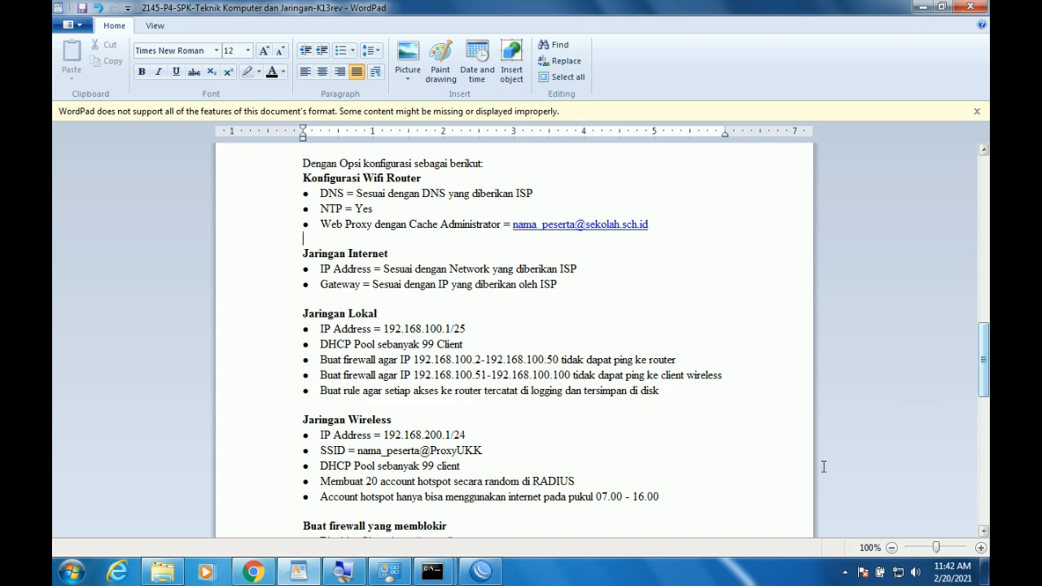
{"action": "left_click_drag", "start_coordinate": [985, 379], "coordinate": [987, 407]}
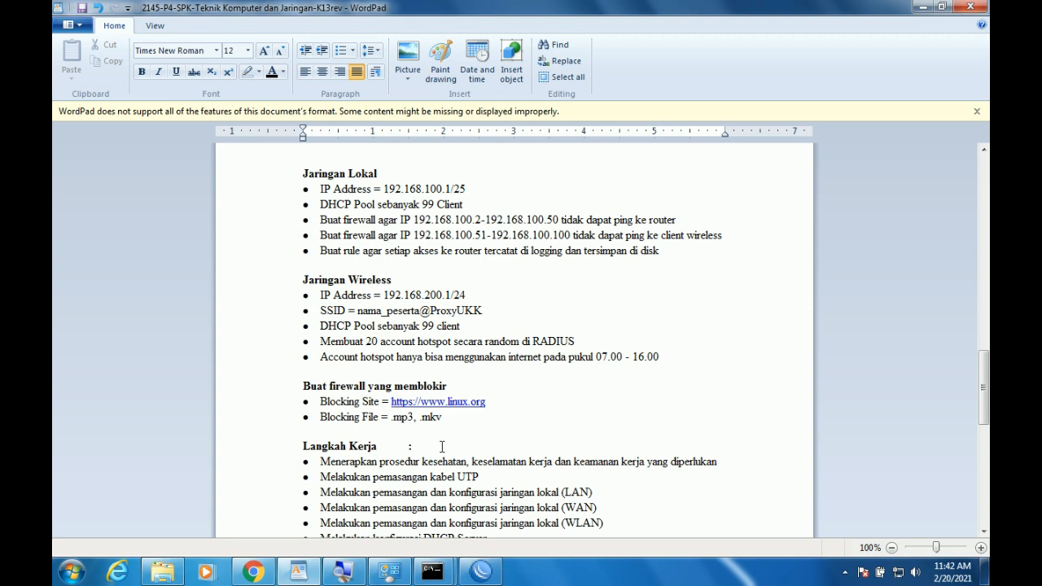
{"action": "left_click", "coordinate": [481, 572]}
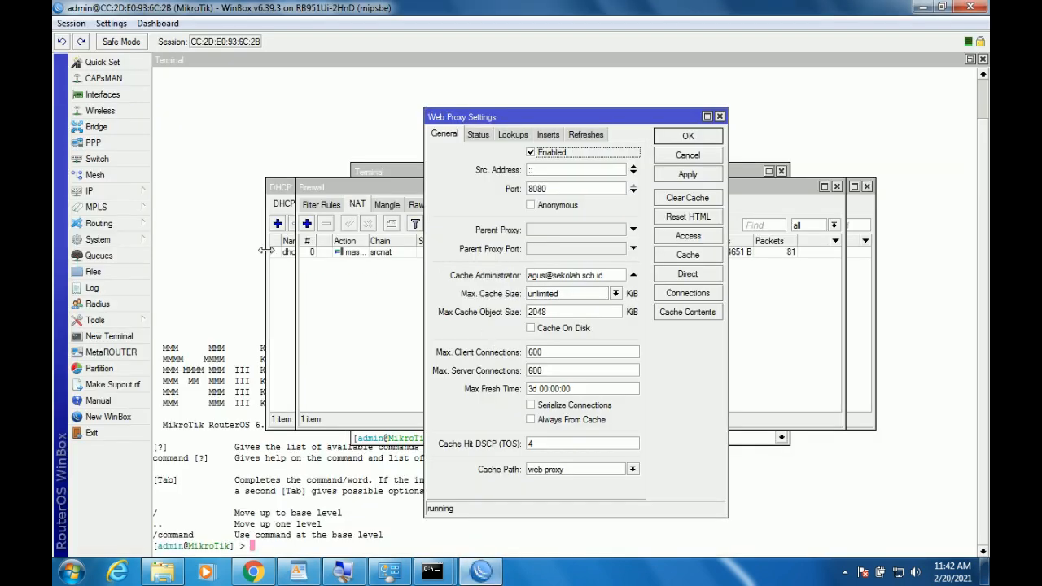
Close Web Proxy Access without adding a rule, then confirm Web Proxy settings with OK.
{"action": "left_click", "coordinate": [688, 237]}
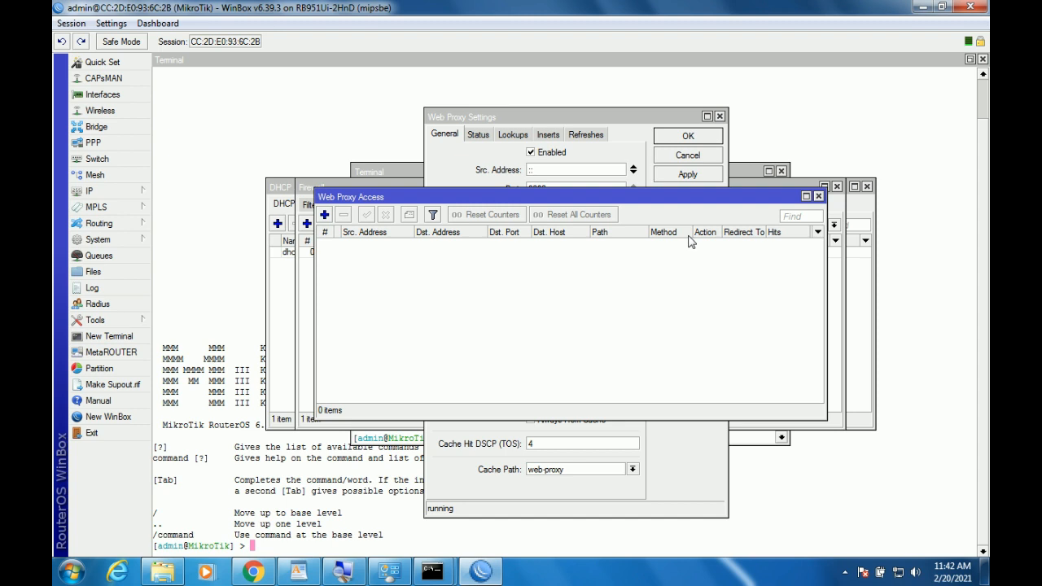
{"action": "left_click", "coordinate": [325, 215]}
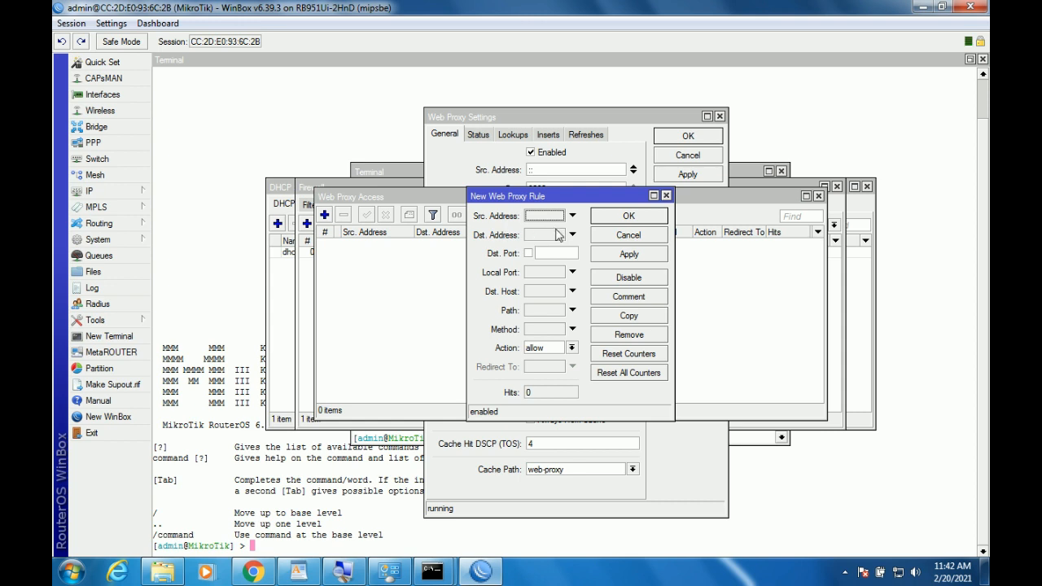
{"action": "left_click", "coordinate": [628, 237]}
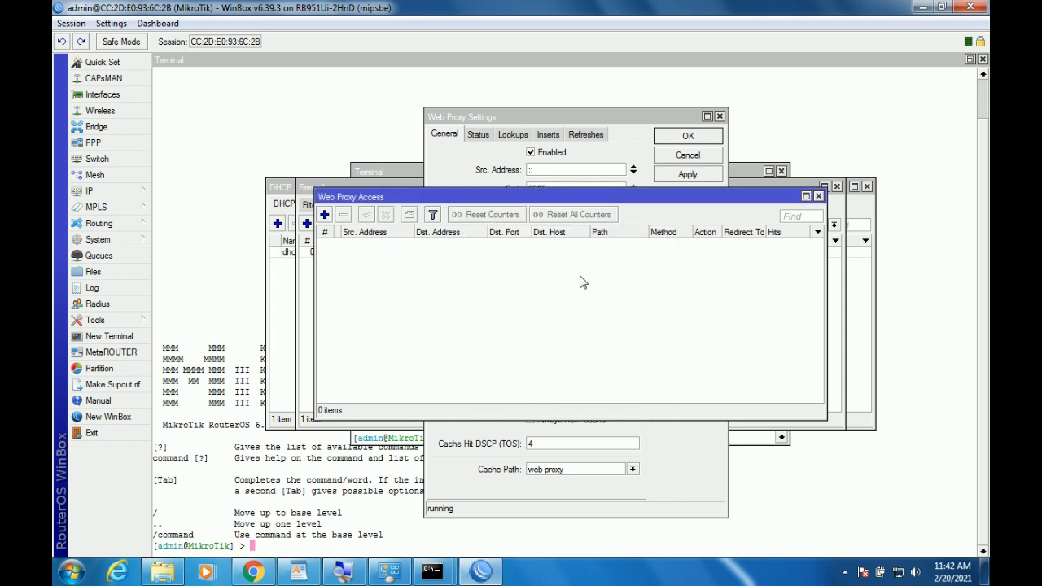
{"action": "left_click", "coordinate": [819, 196]}
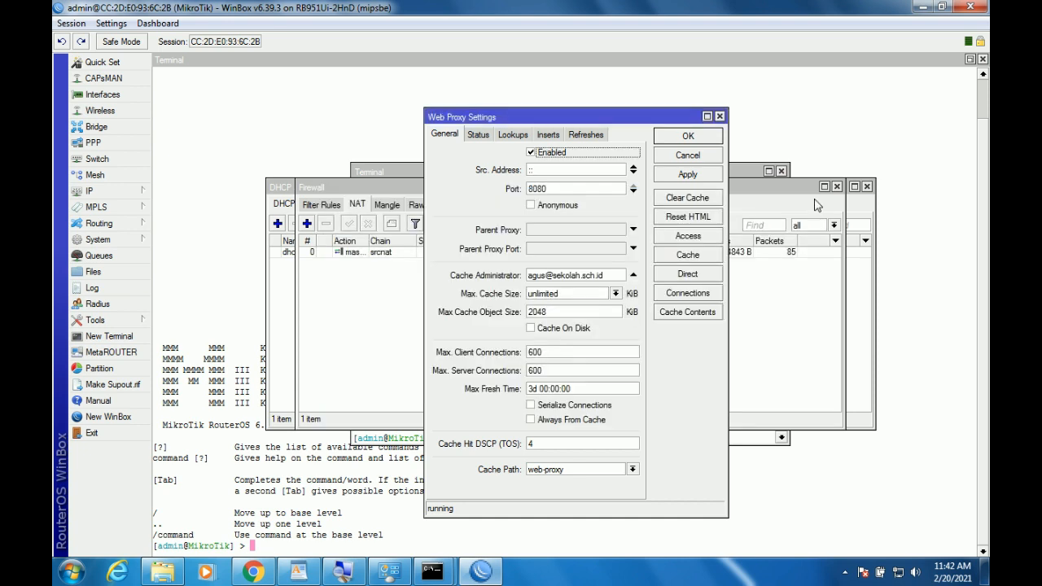
{"action": "left_click", "coordinate": [686, 176]}
Close the Firewall window and highlight the exam sheet's LAN ping-blocking requirement.
{"action": "left_click", "coordinate": [693, 140]}
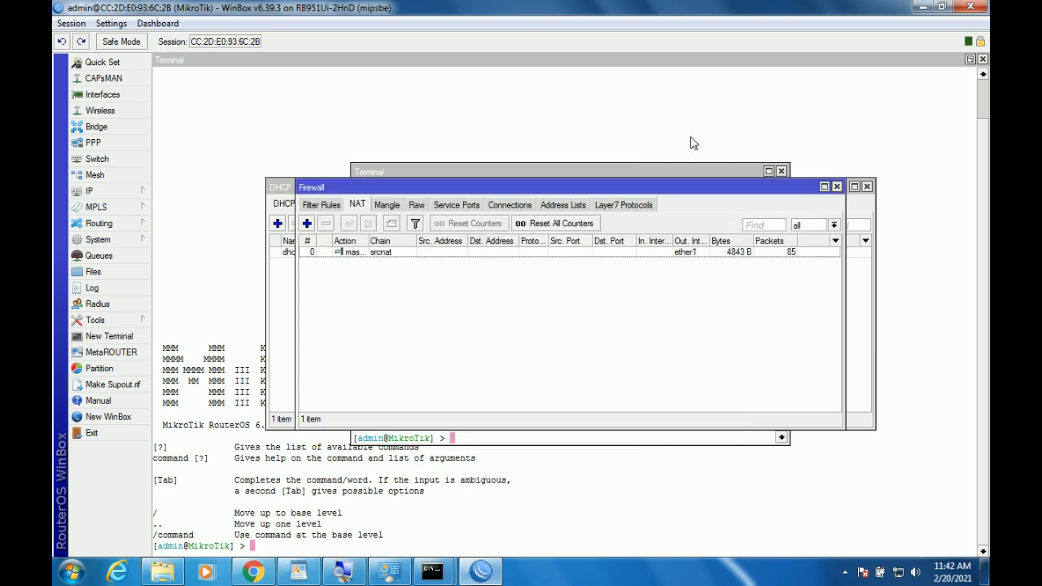
{"action": "left_click", "coordinate": [838, 186]}
{"action": "left_click", "coordinate": [309, 575]}
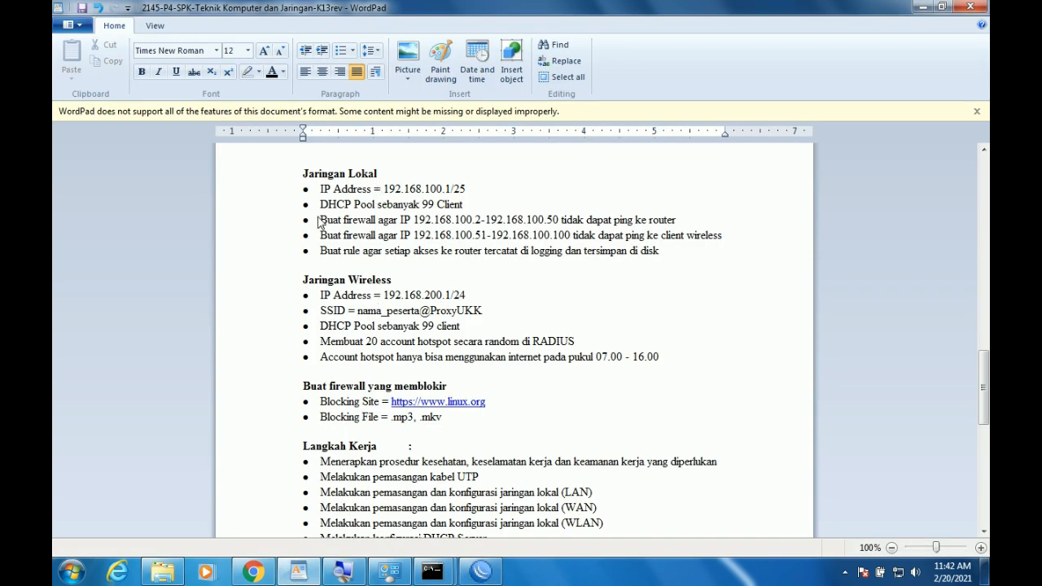
{"action": "left_click_drag", "start_coordinate": [318, 217], "coordinate": [691, 222]}
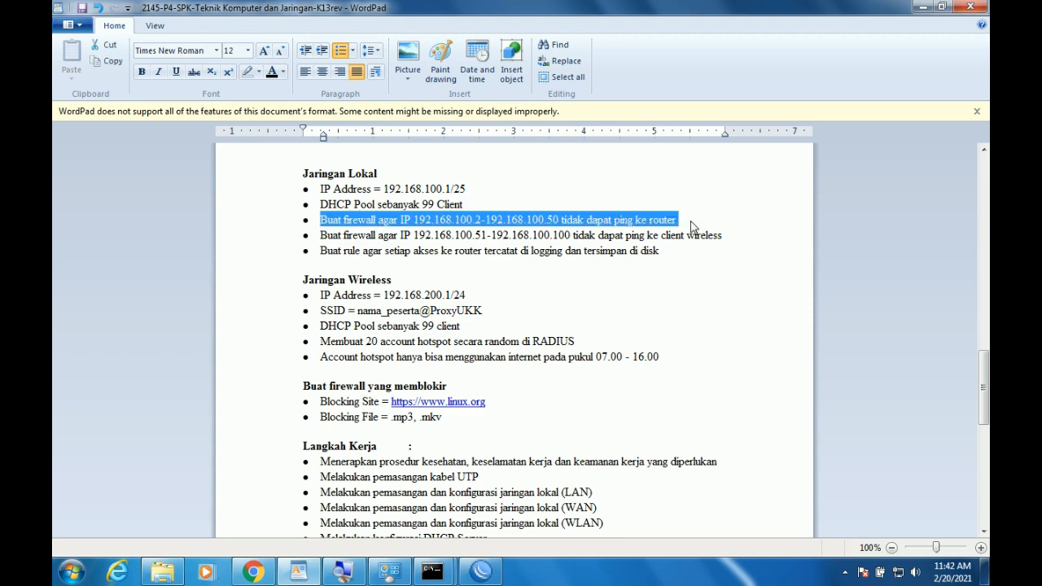
Create a new input-chain firewall filter rule with source 192.168.100.2-192.168.100.50.
{"action": "left_click", "coordinate": [480, 573]}
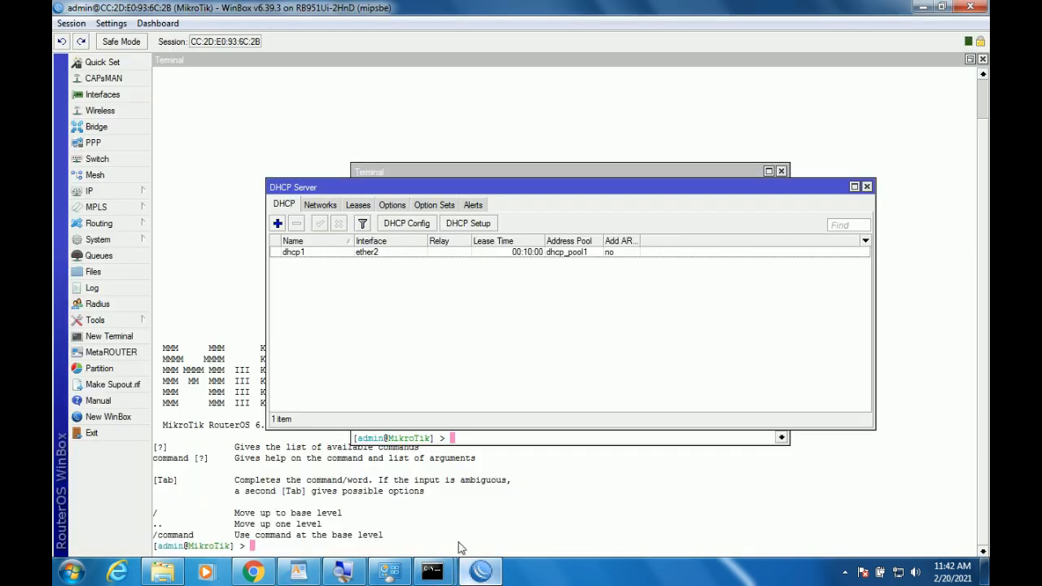
{"action": "left_click", "coordinate": [100, 193]}
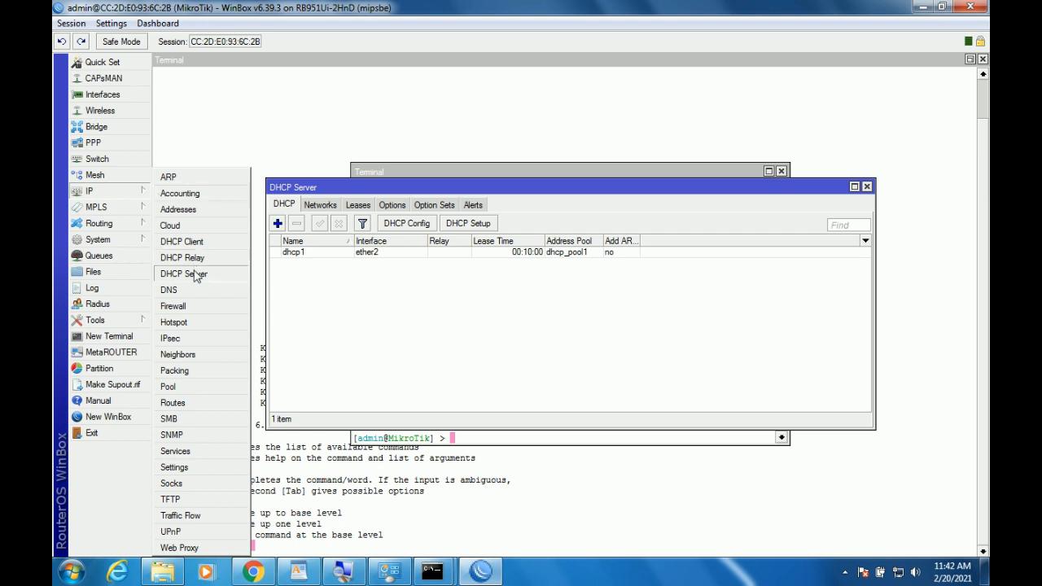
{"action": "left_click", "coordinate": [173, 306]}
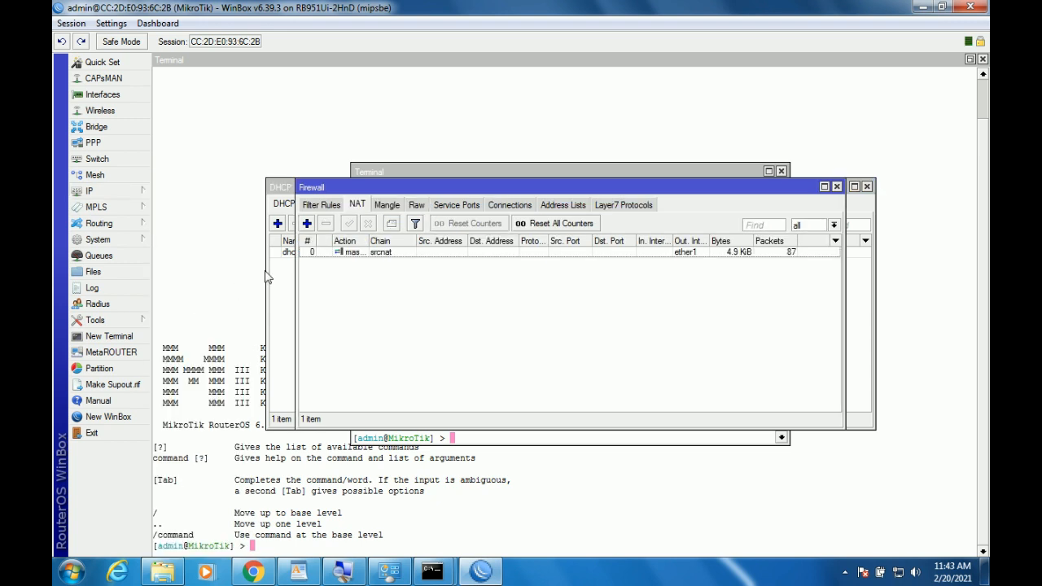
{"action": "left_click", "coordinate": [307, 225]}
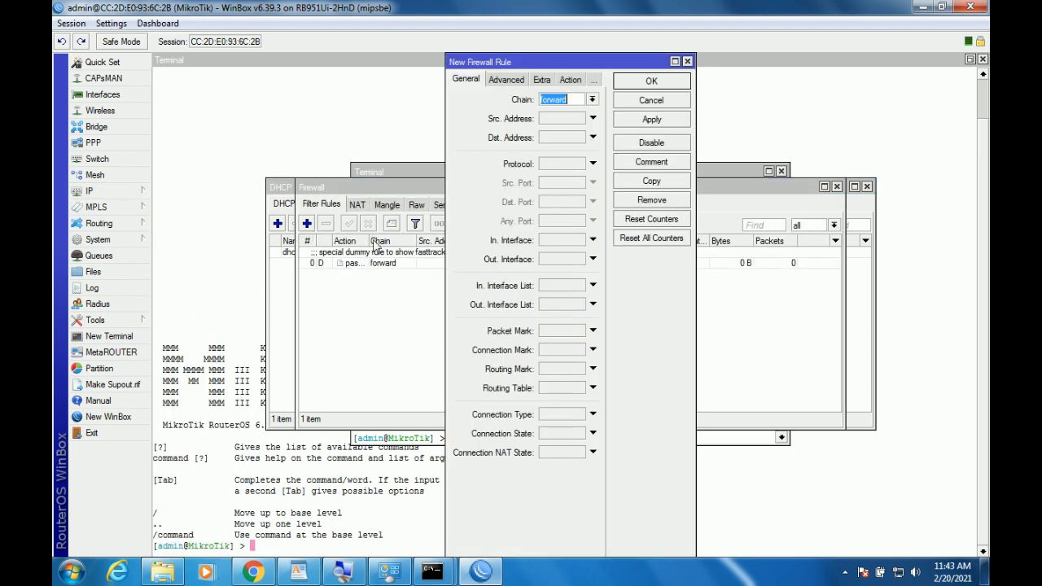
{"action": "left_click", "coordinate": [592, 98]}
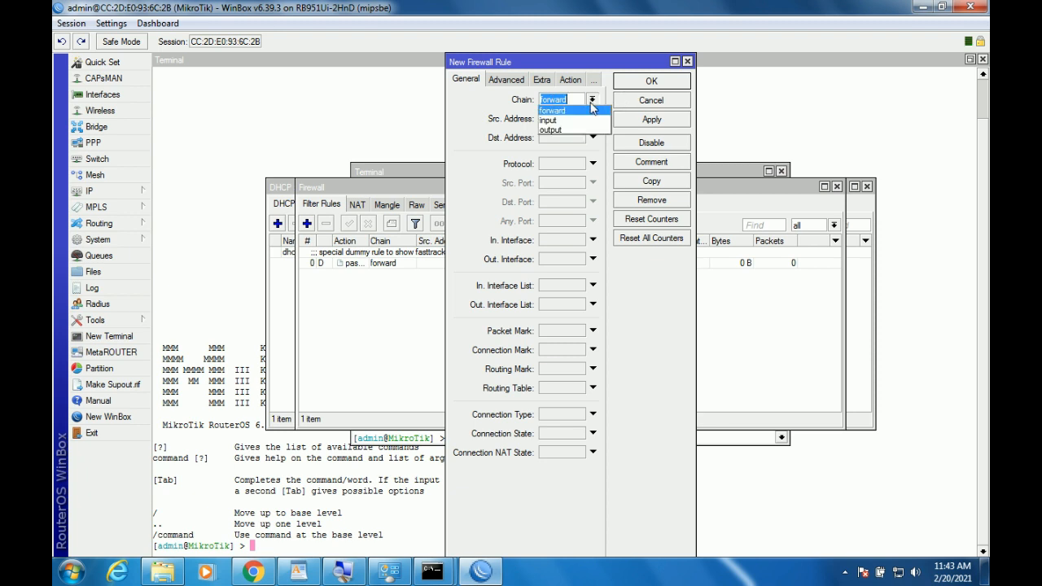
{"action": "left_click", "coordinate": [584, 121]}
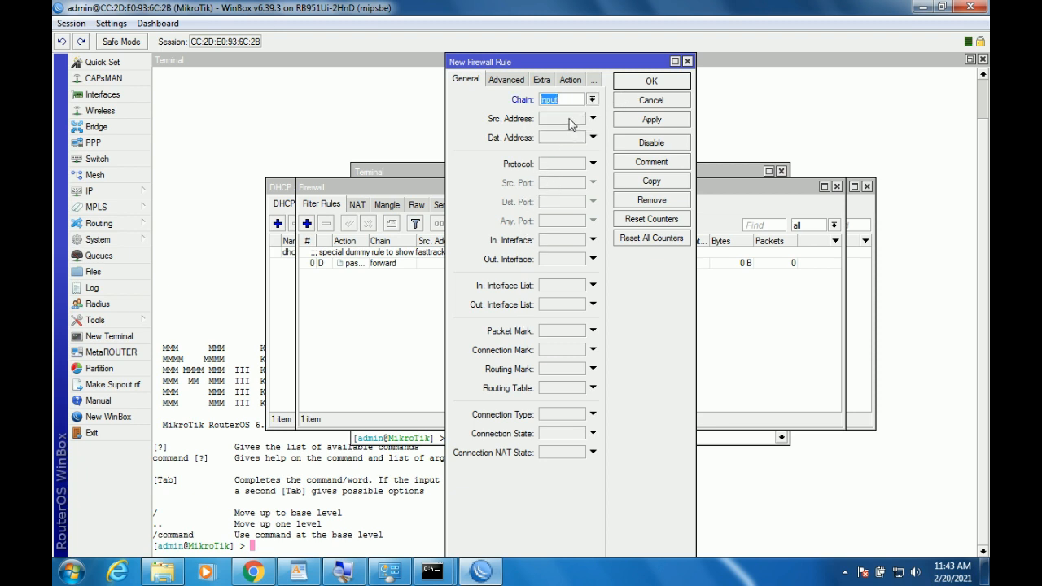
{"action": "left_click", "coordinate": [572, 120]}
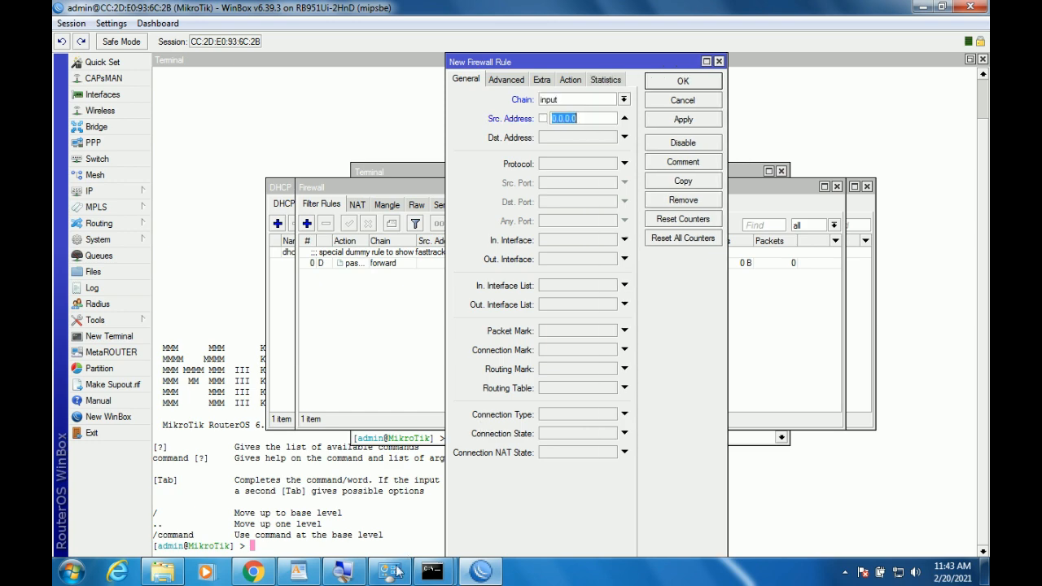
{"action": "left_click", "coordinate": [300, 573]}
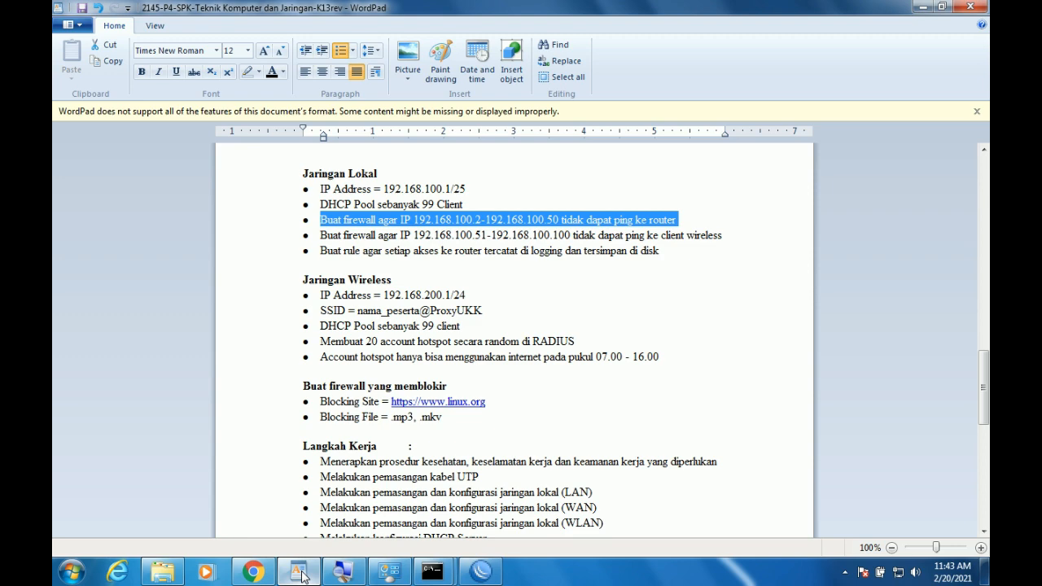
{"action": "left_click", "coordinate": [302, 574]}
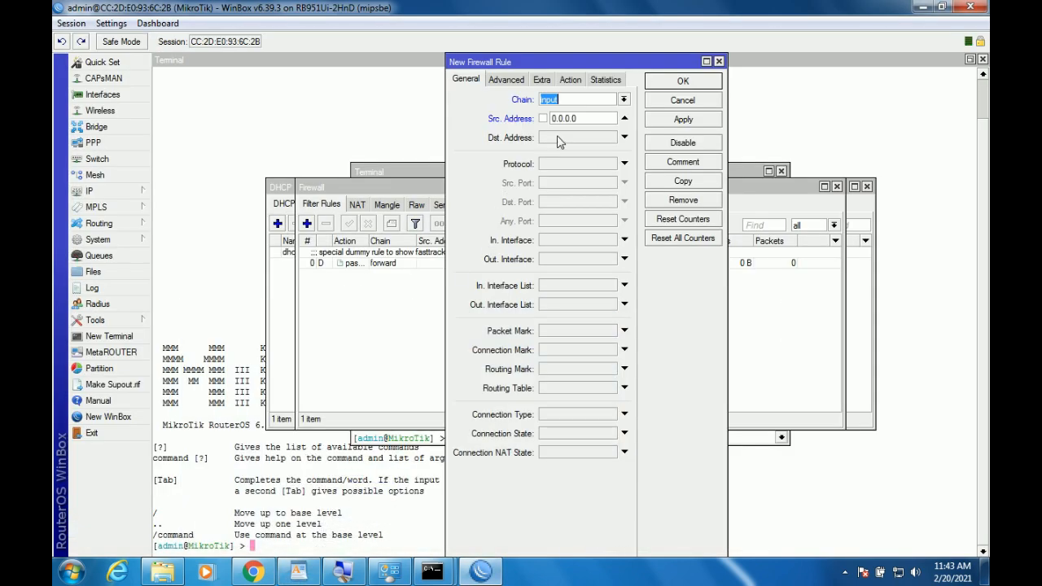
{"action": "left_click", "coordinate": [580, 120]}
{"action": "type", "text": "19"}
{"action": "type", "text": "2.168.100.2-192.168.100"}
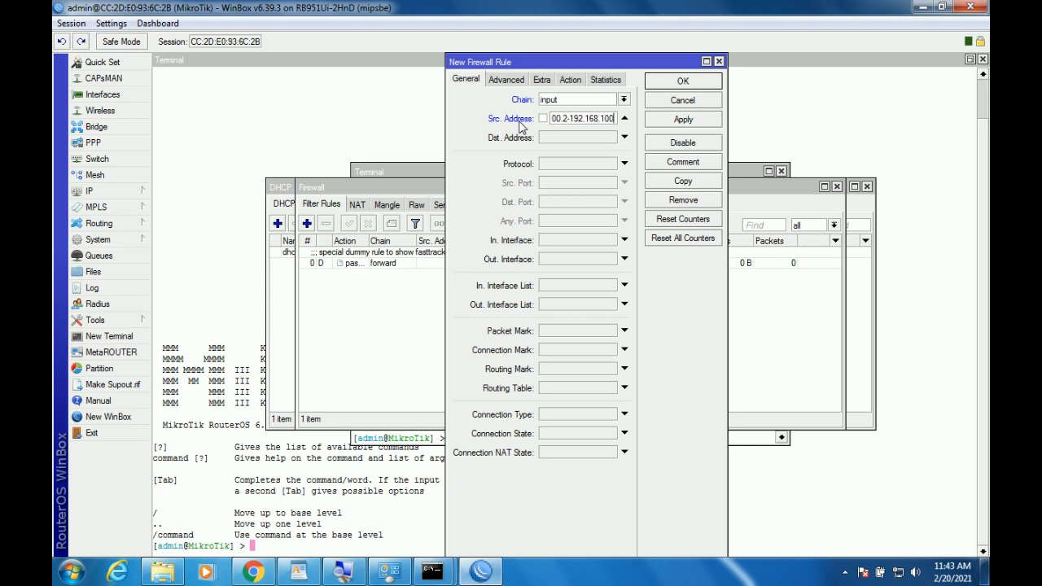
{"action": "type", "text": ".50"}
Set the rule's action to drop, then apply and close it.
{"action": "left_click", "coordinate": [570, 79]}
{"action": "left_click", "coordinate": [581, 99]}
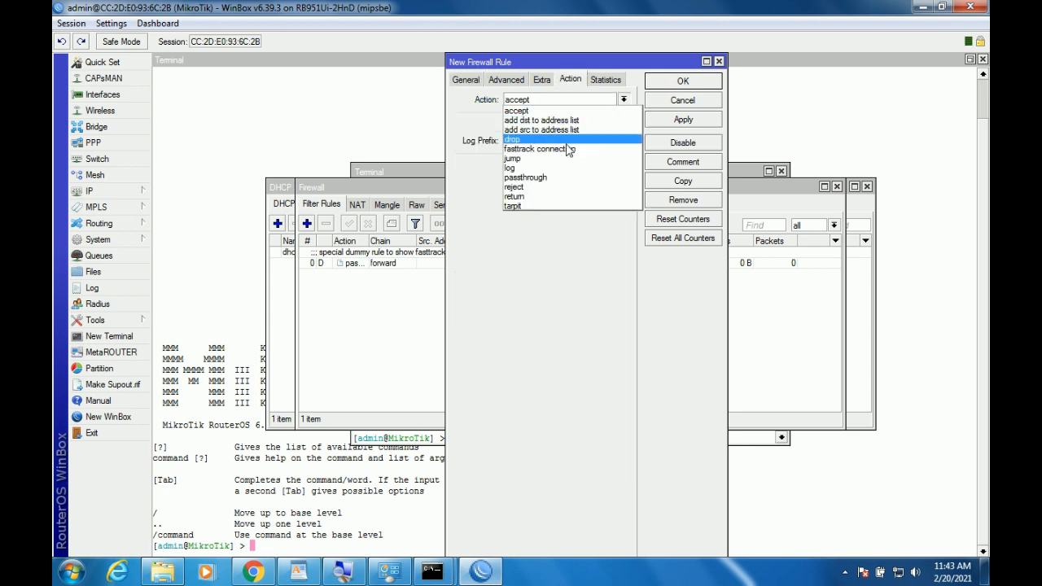
{"action": "left_click", "coordinate": [563, 141]}
{"action": "left_click", "coordinate": [678, 120]}
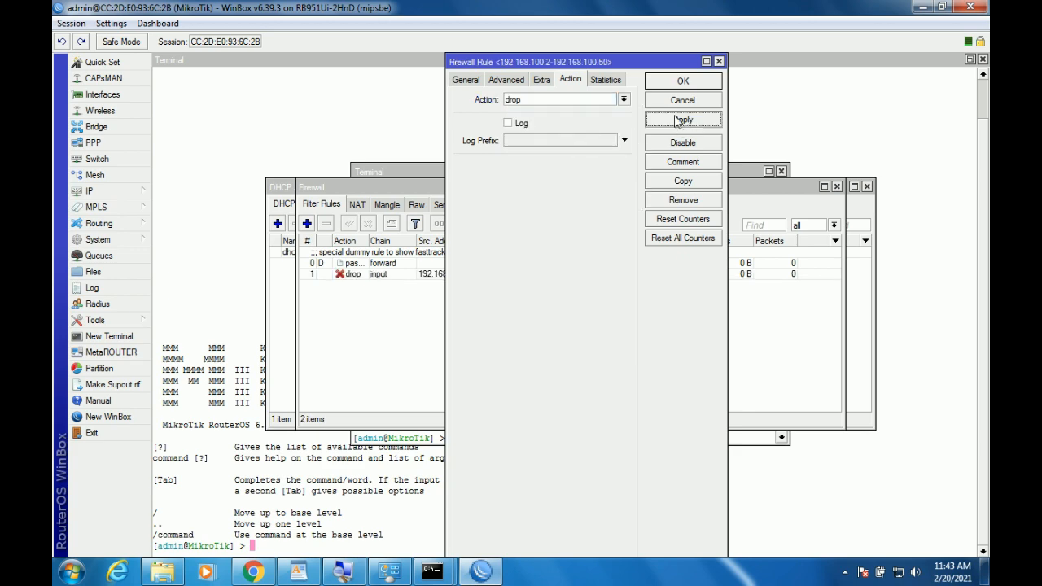
{"action": "left_click", "coordinate": [667, 82]}
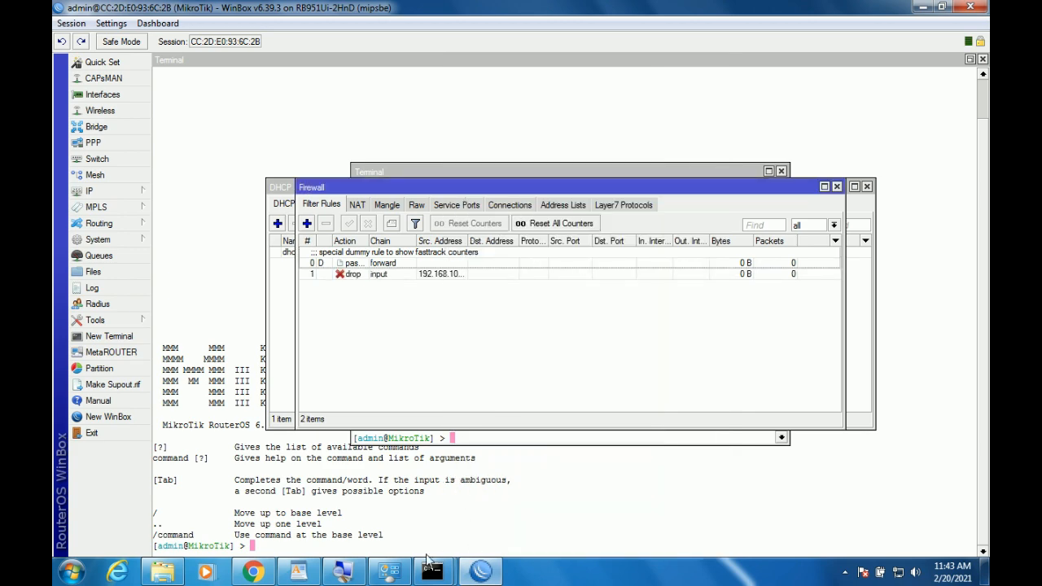
Create another input-chain filter rule with source 192.168.100.51-192.168.100.100.
{"action": "left_click", "coordinate": [298, 573]}
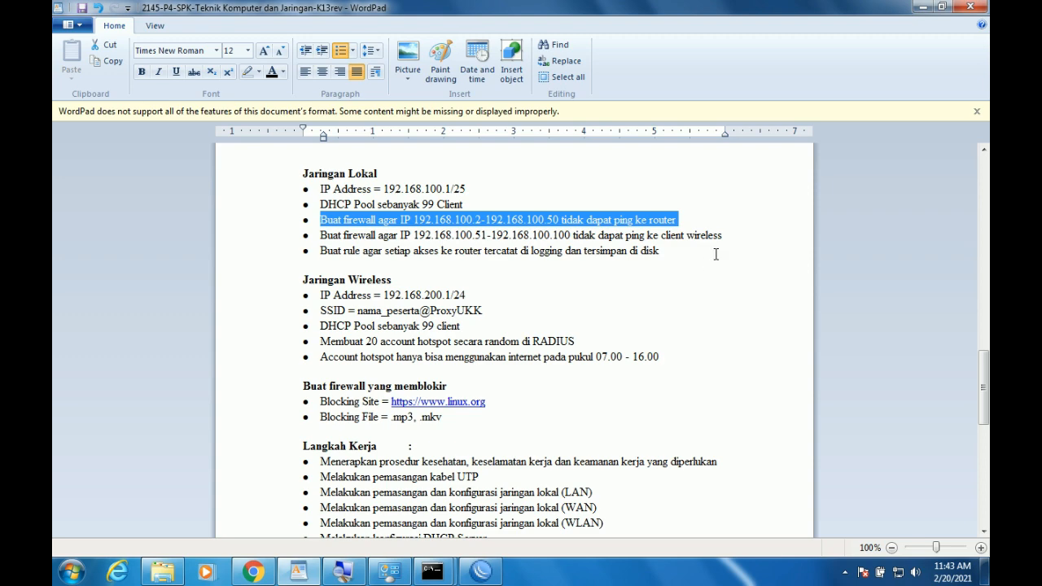
{"action": "left_click", "coordinate": [481, 572]}
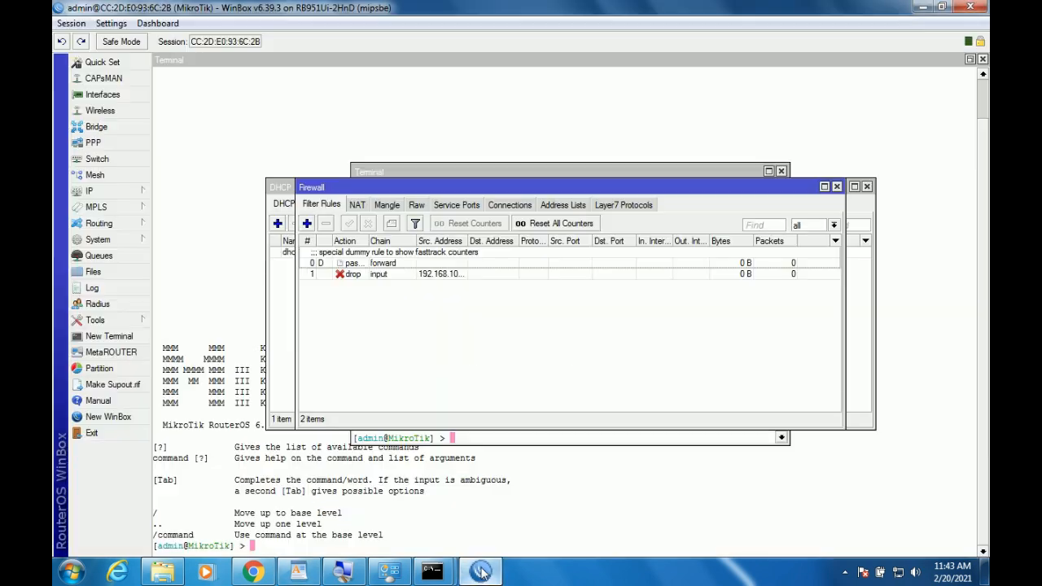
{"action": "left_click", "coordinate": [307, 223]}
{"action": "left_click", "coordinate": [468, 80]}
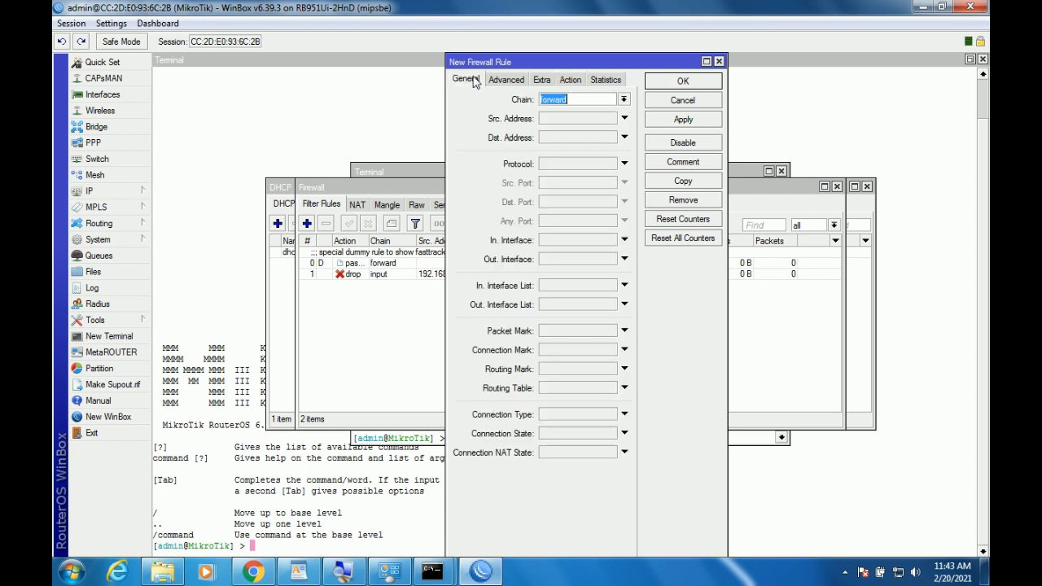
{"action": "left_click", "coordinate": [624, 98]}
{"action": "left_click", "coordinate": [598, 118]}
{"action": "left_click", "coordinate": [575, 120]}
{"action": "type", "text": "19"}
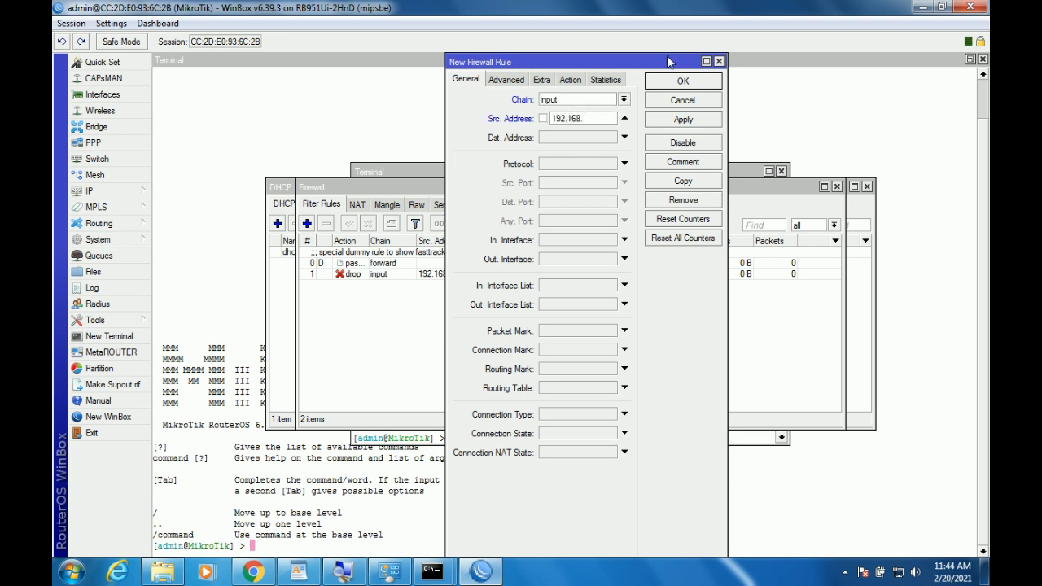
{"action": "type", "text": "2.168.100.51"}
{"action": "type", "text": "-1"}
{"action": "type", "text": "92.168."}
{"action": "type", "text": "100.10"}
{"action": "type", "text": "0"}
Set the new rule's action to drop.
{"action": "left_click", "coordinate": [571, 79]}
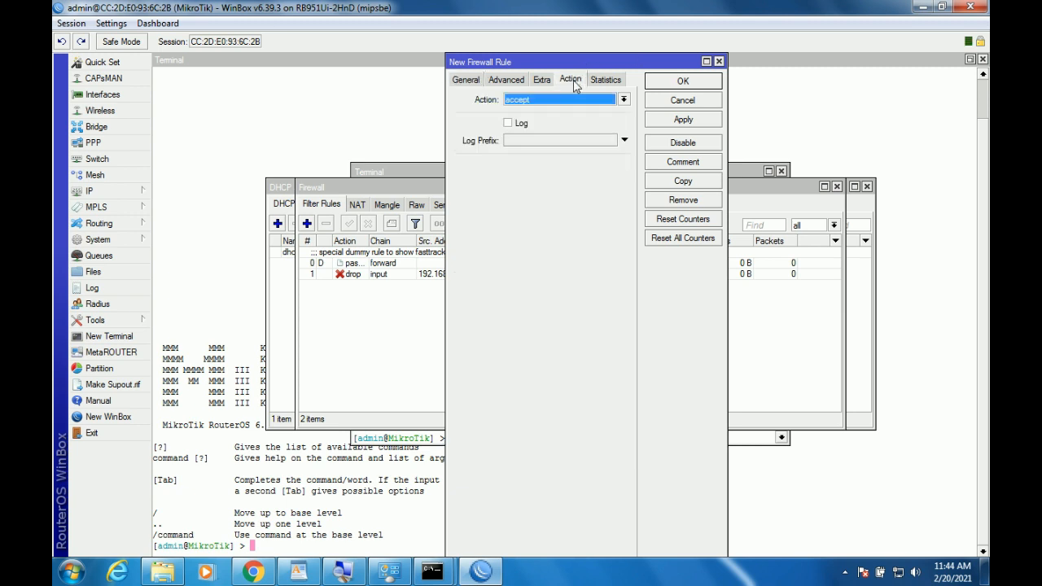
{"action": "left_click", "coordinate": [464, 79]}
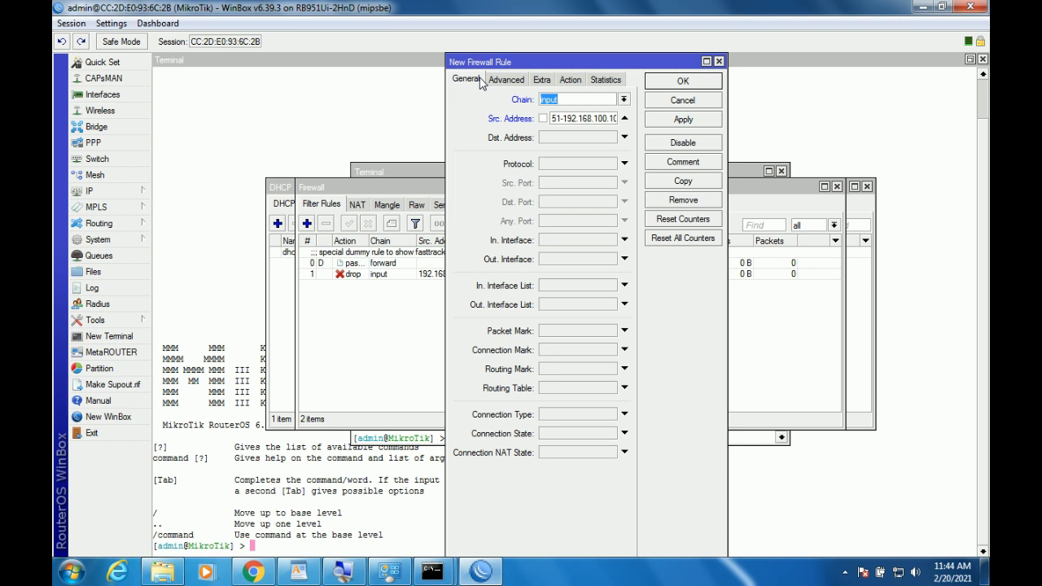
{"action": "left_click", "coordinate": [568, 87]}
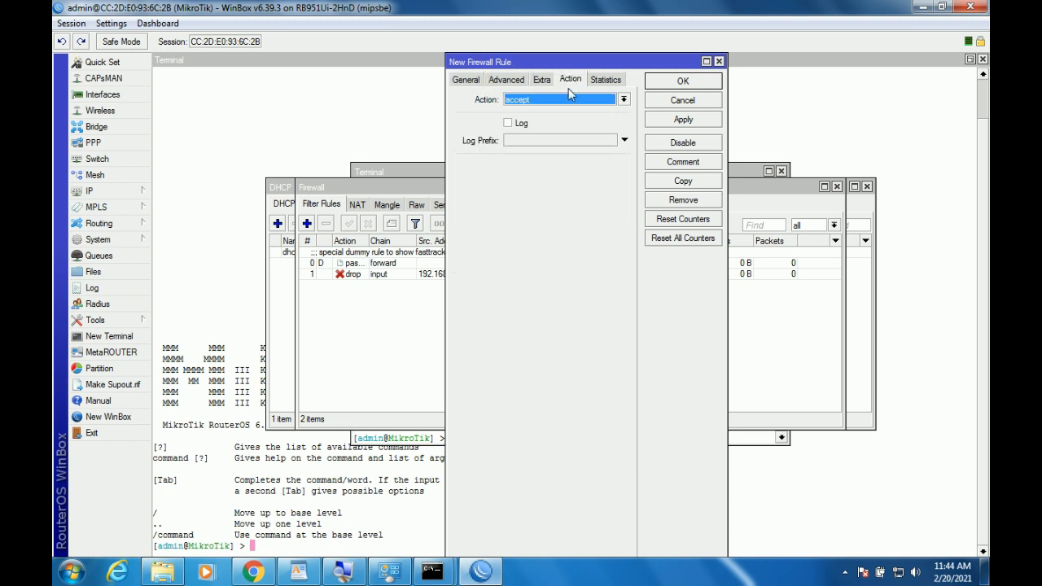
{"action": "left_click", "coordinate": [462, 81]}
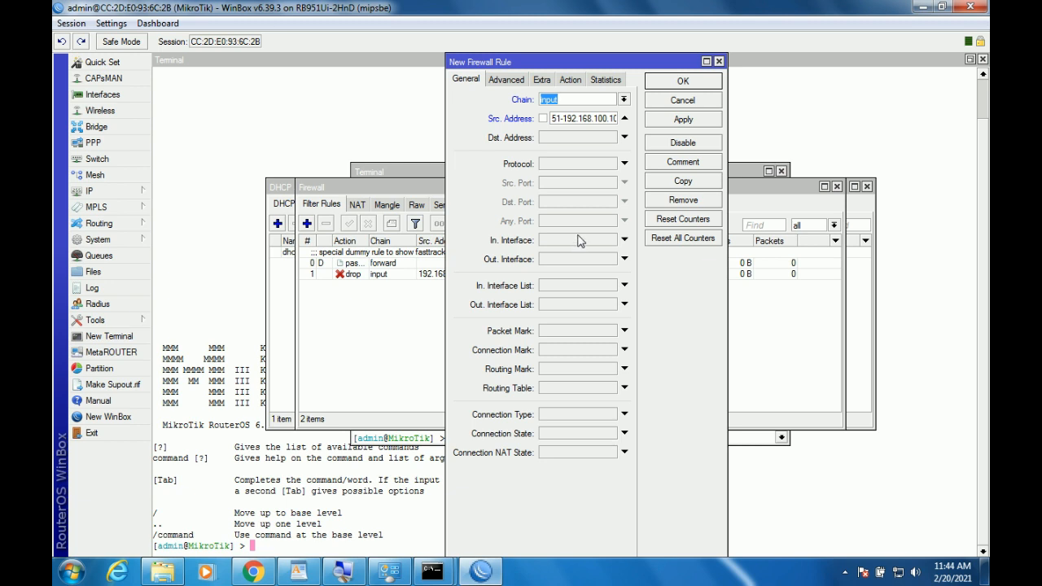
{"action": "left_click", "coordinate": [570, 80]}
{"action": "left_click", "coordinate": [566, 99]}
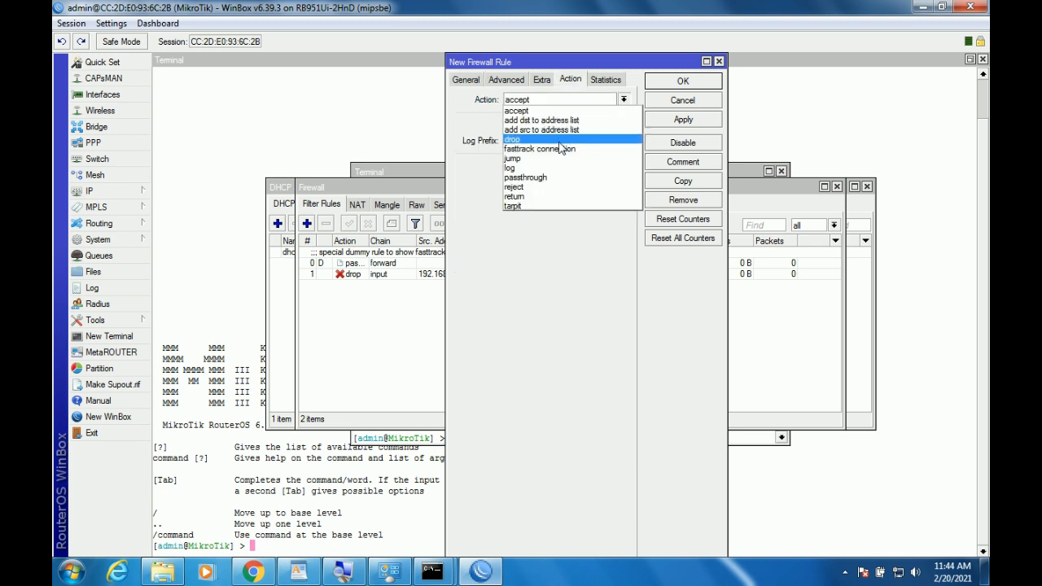
{"action": "left_click", "coordinate": [561, 141]}
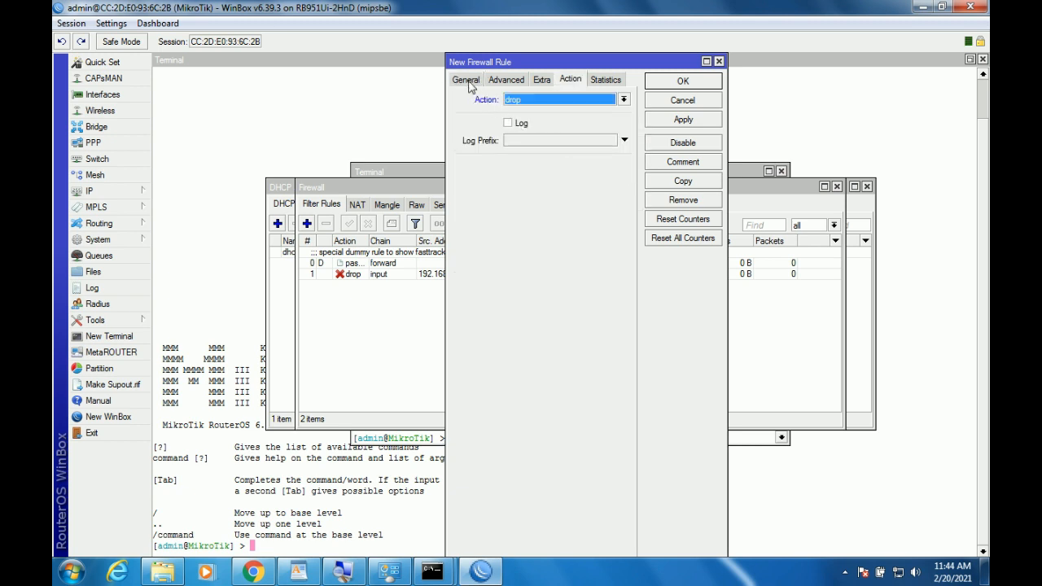
{"action": "left_click", "coordinate": [508, 81]}
{"action": "left_click", "coordinate": [465, 79]}
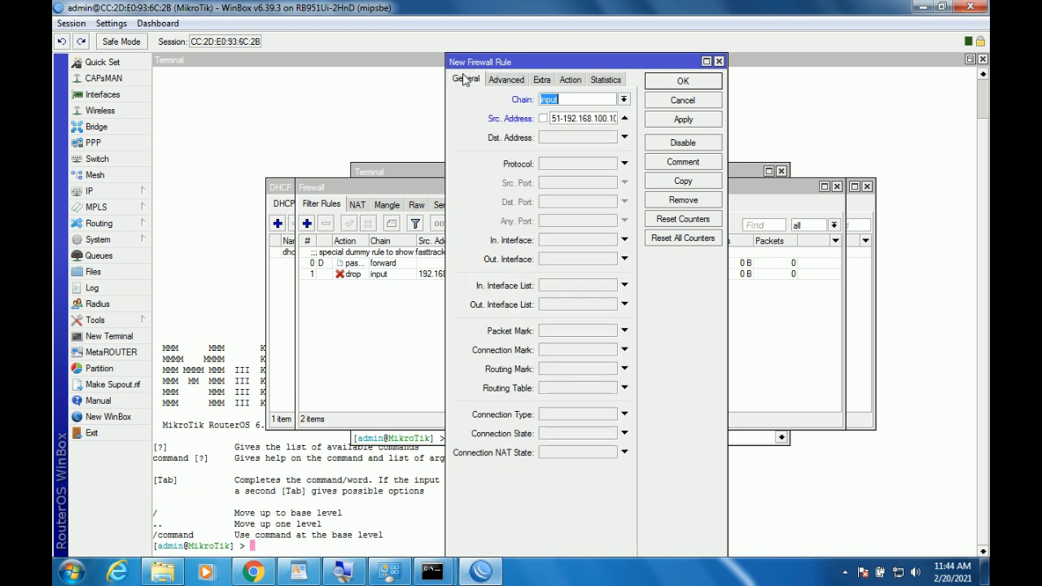
Limit the rule to in-interface wlan1, then apply and close it.
{"action": "left_click", "coordinate": [604, 241]}
{"action": "left_click", "coordinate": [612, 241]}
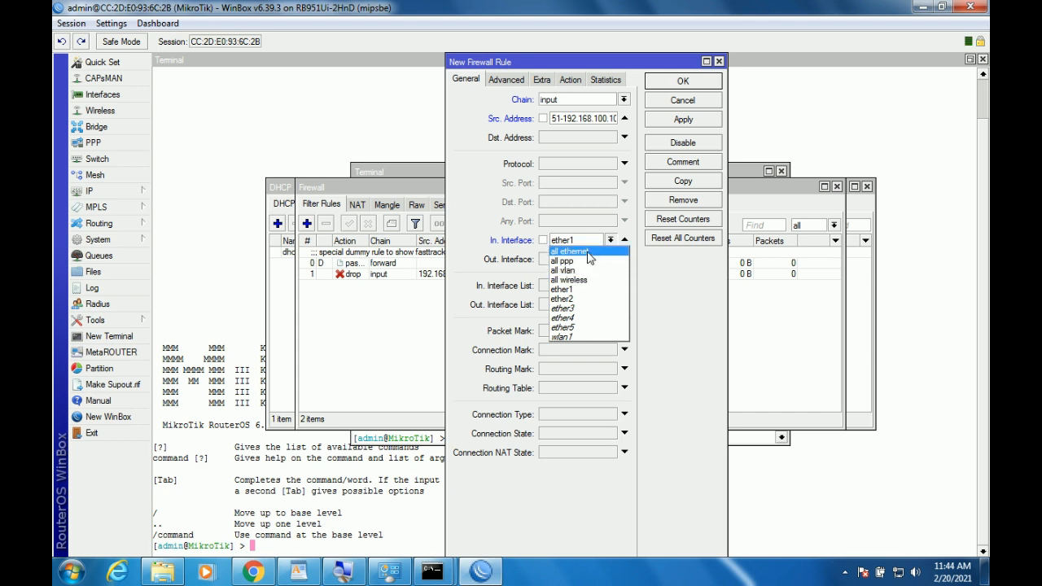
{"action": "left_click", "coordinate": [594, 336]}
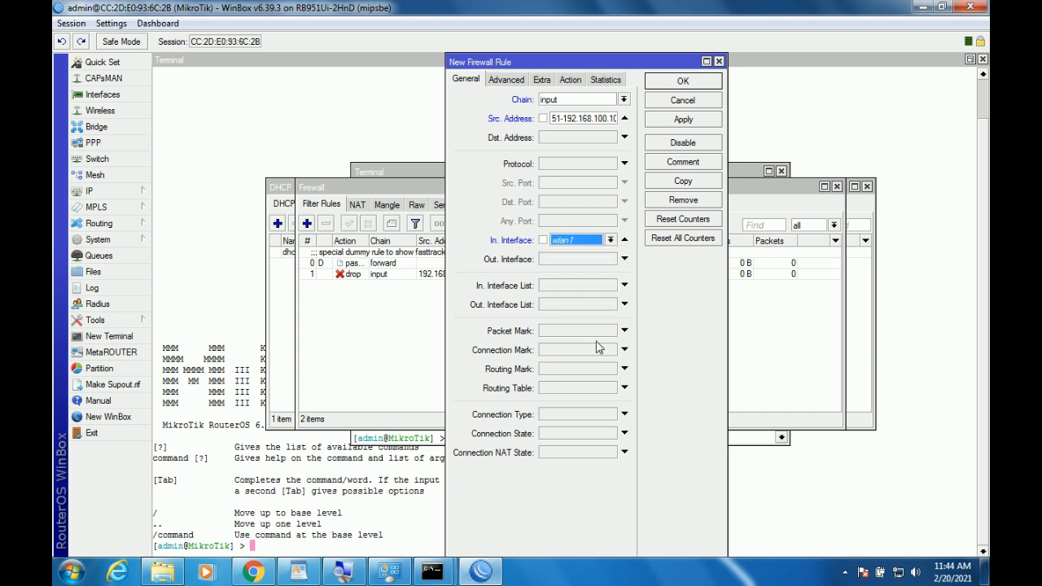
{"action": "left_click", "coordinate": [683, 119]}
{"action": "left_click", "coordinate": [683, 81]}
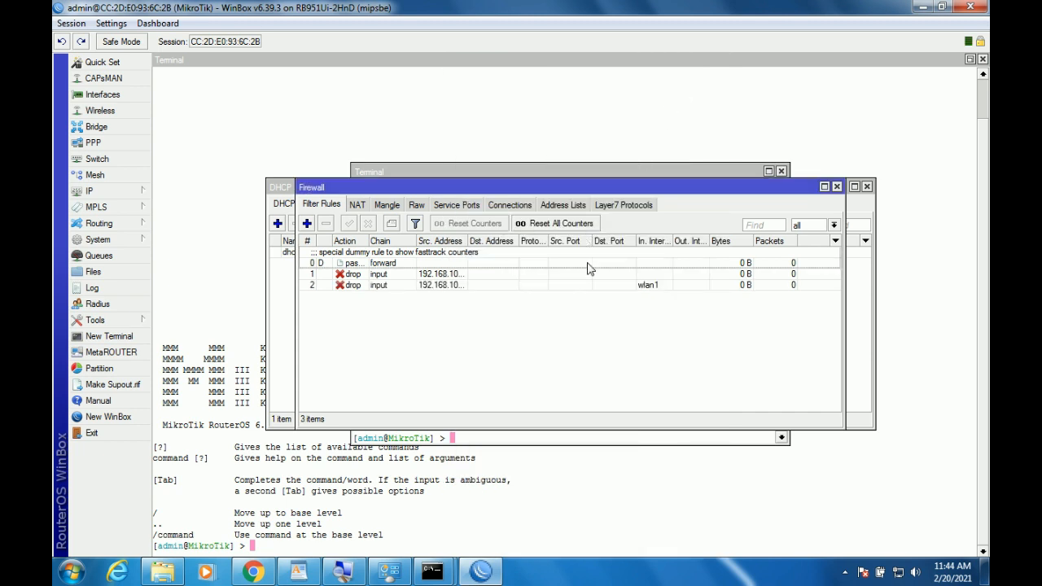
{"action": "left_click", "coordinate": [588, 274]}
Set the first drop rule's in-interface to ether2, apply it, and reopen it to verify.
{"action": "double_click", "coordinate": [583, 275]}
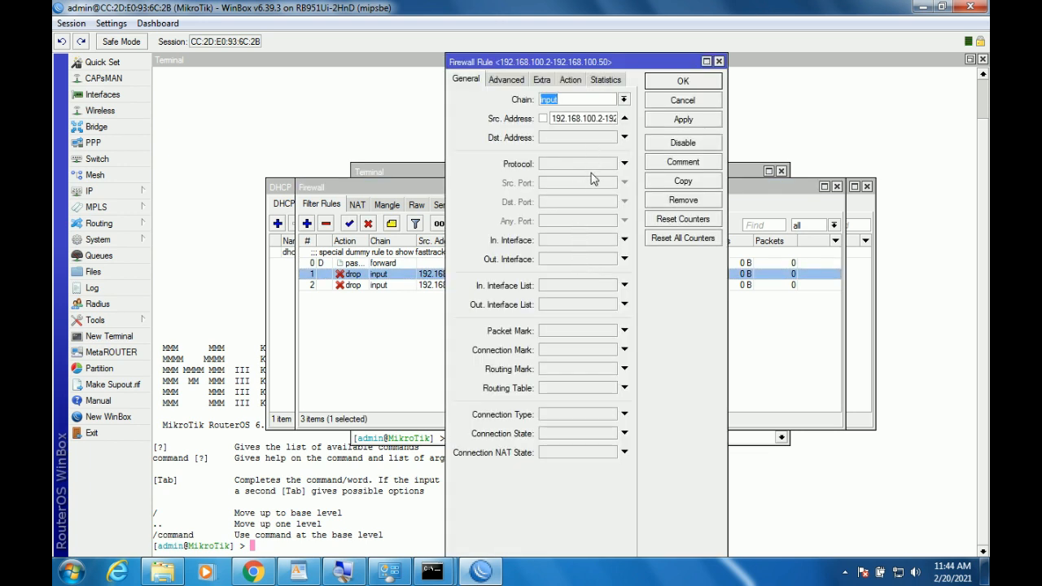
{"action": "left_click", "coordinate": [588, 240]}
{"action": "left_click", "coordinate": [610, 240]}
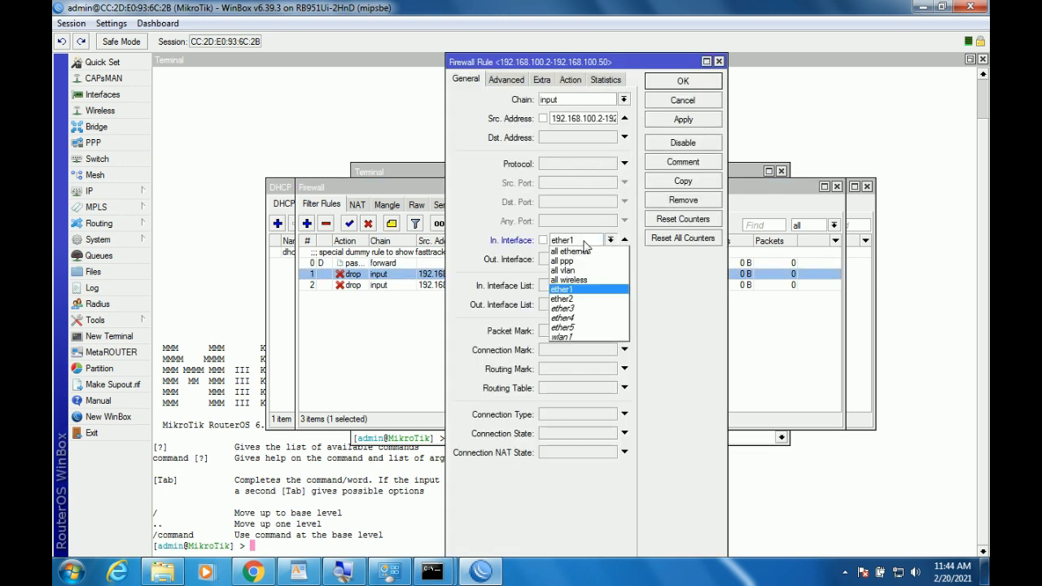
{"action": "left_click", "coordinate": [587, 298]}
{"action": "left_click", "coordinate": [683, 120]}
{"action": "left_click", "coordinate": [684, 82]}
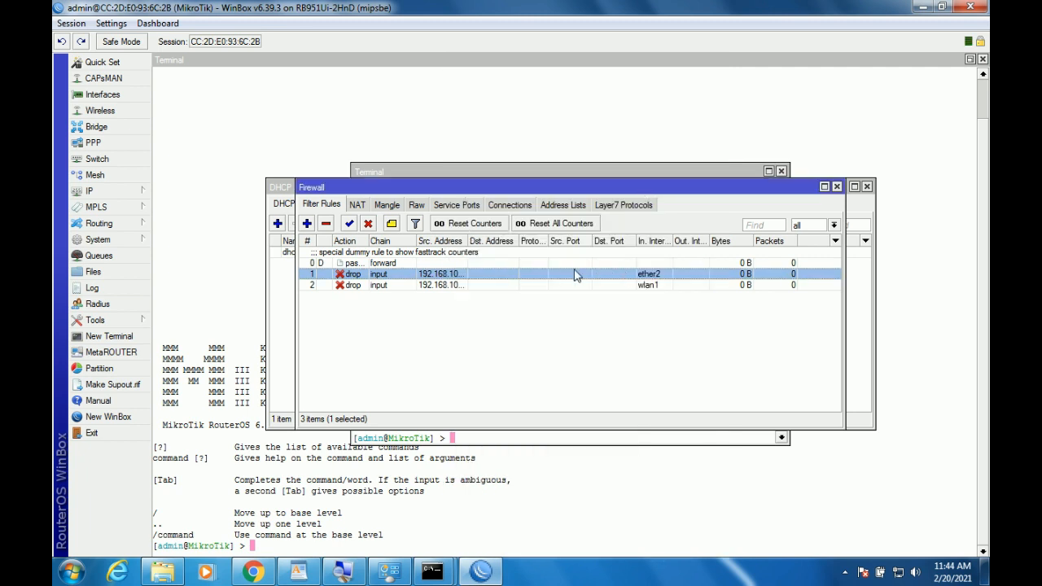
{"action": "double_click", "coordinate": [473, 275]}
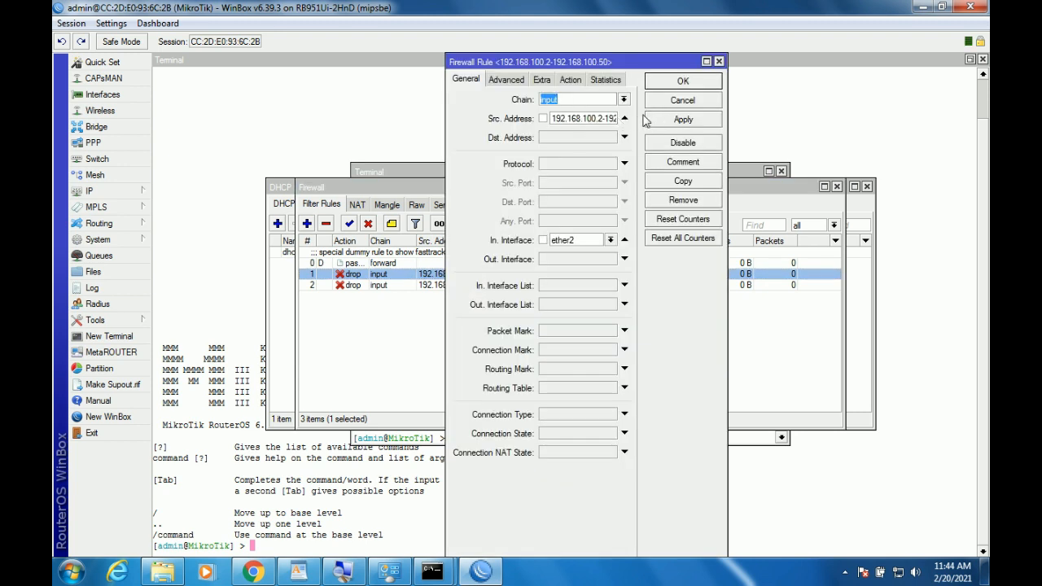
{"action": "left_click", "coordinate": [686, 86]}
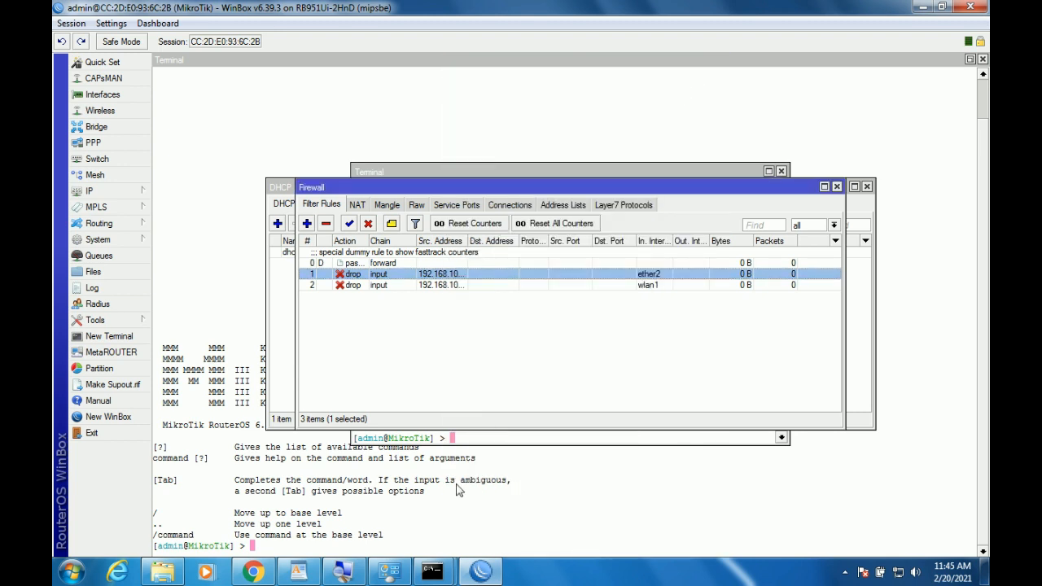
{"action": "left_click", "coordinate": [389, 572]}
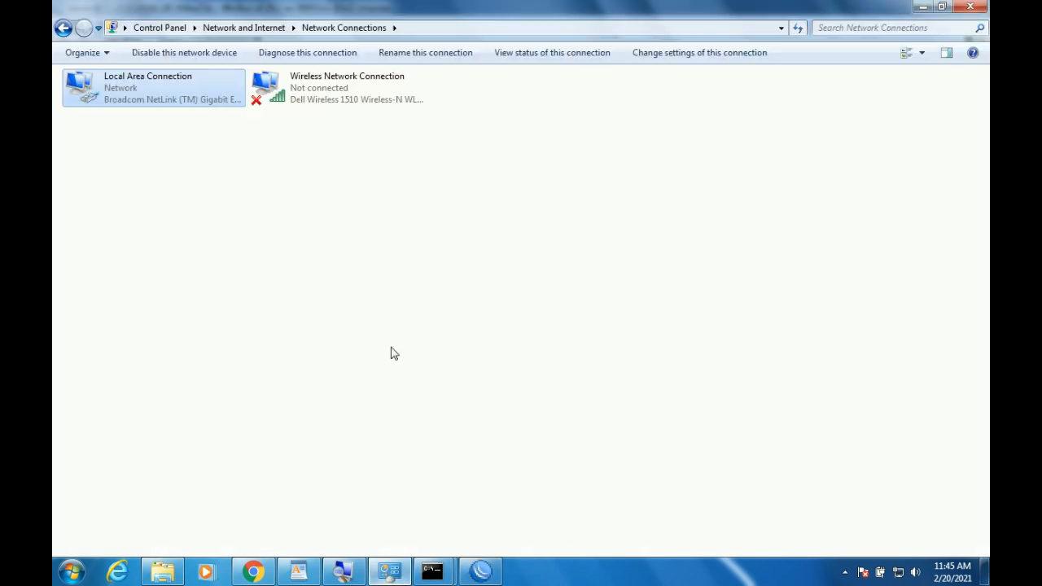
Review the LAN details (192.168.100.100, mask 255.255.255.128, gateway 192.168.100.1), then return to the prompt.
{"action": "right_click", "coordinate": [176, 83]}
{"action": "left_click", "coordinate": [208, 106]}
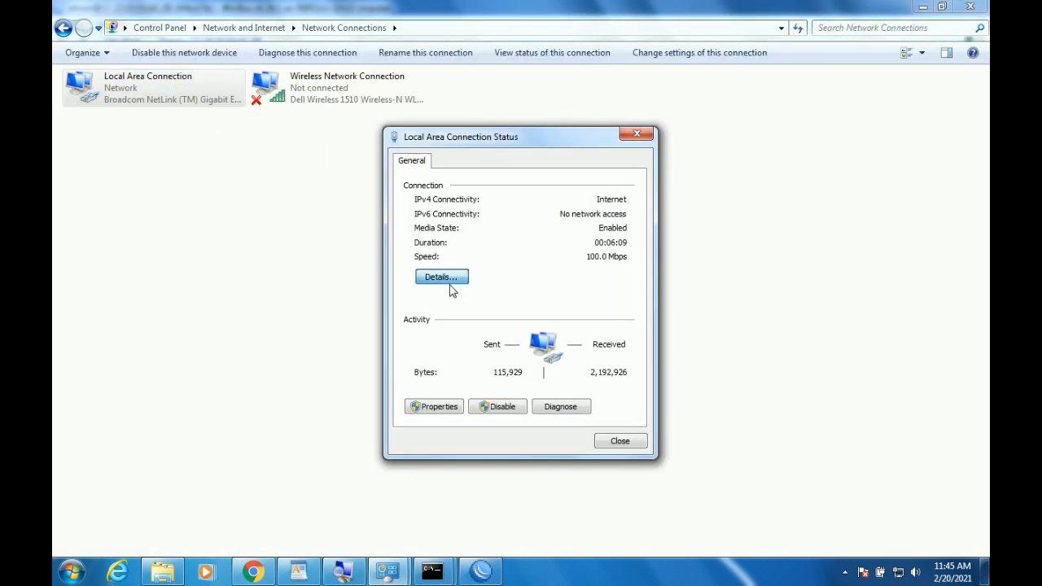
{"action": "left_click", "coordinate": [446, 280]}
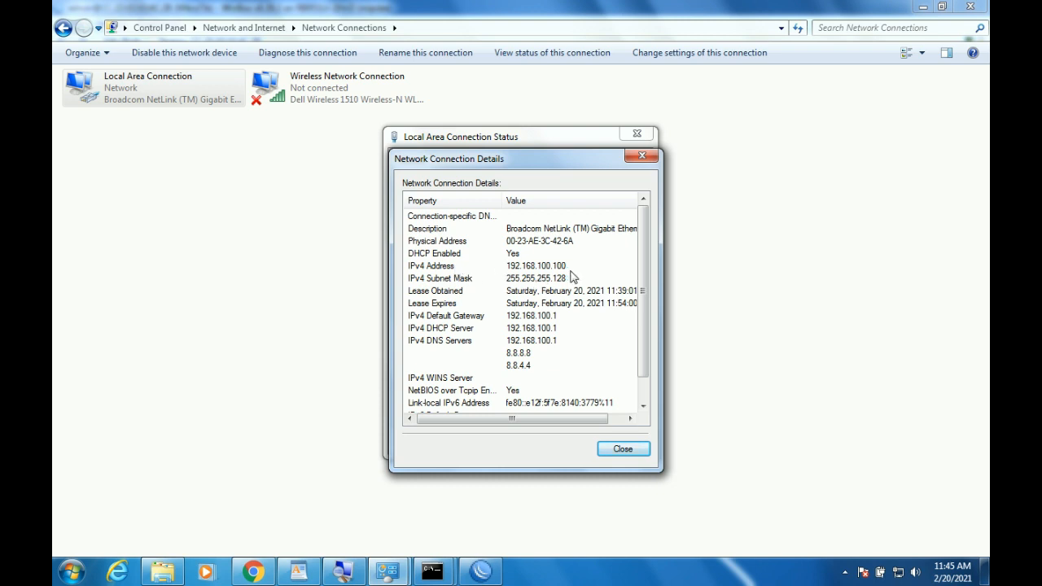
{"action": "left_click", "coordinate": [628, 449]}
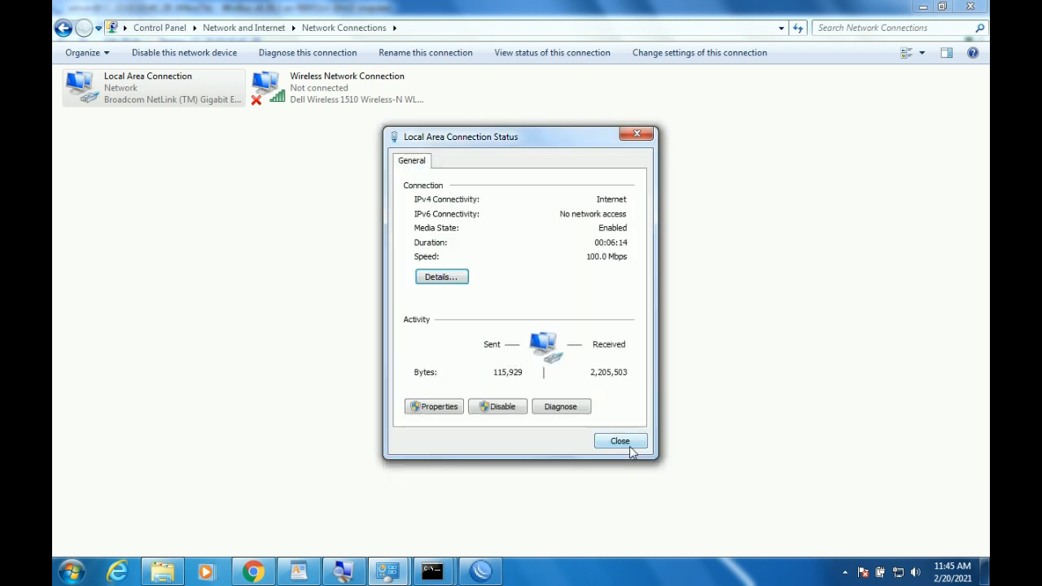
{"action": "left_click", "coordinate": [630, 447]}
{"action": "mouse_move", "coordinate": [436, 572]}
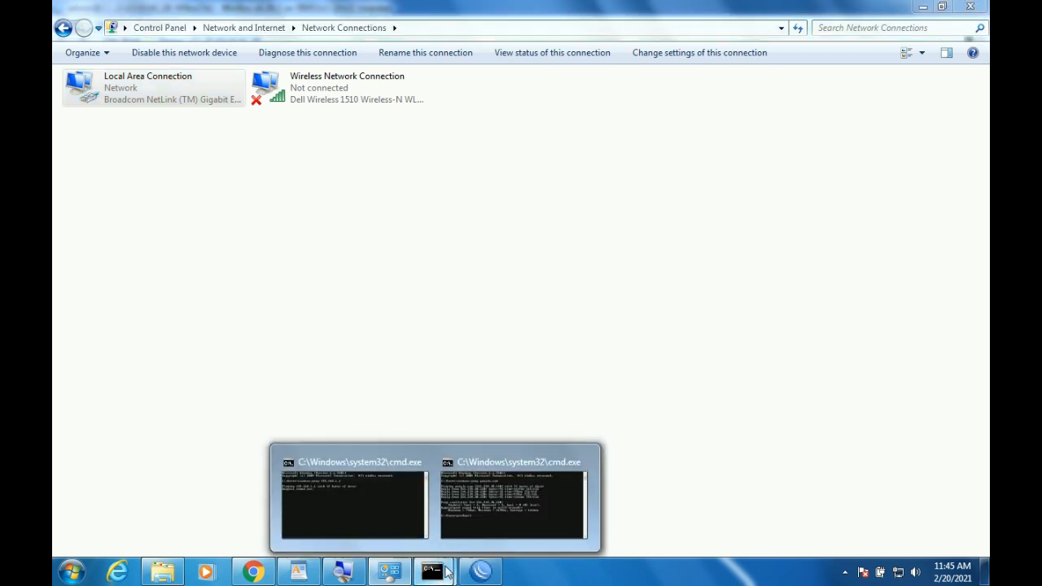
{"action": "left_click", "coordinate": [473, 522]}
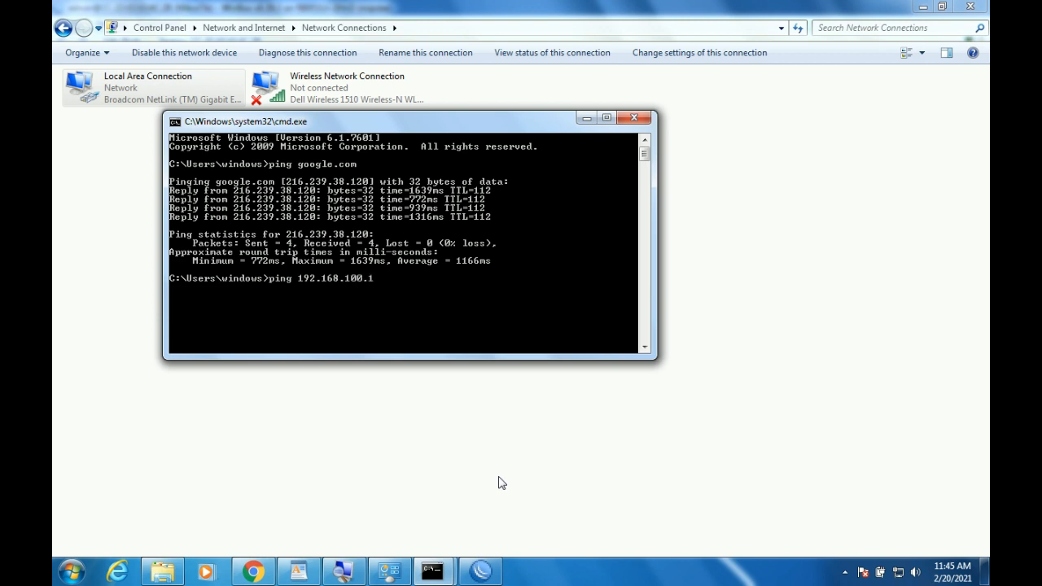
Check the router's IP address list, then ping 192.168.100.1 from the command prompt.
{"action": "left_click", "coordinate": [481, 570]}
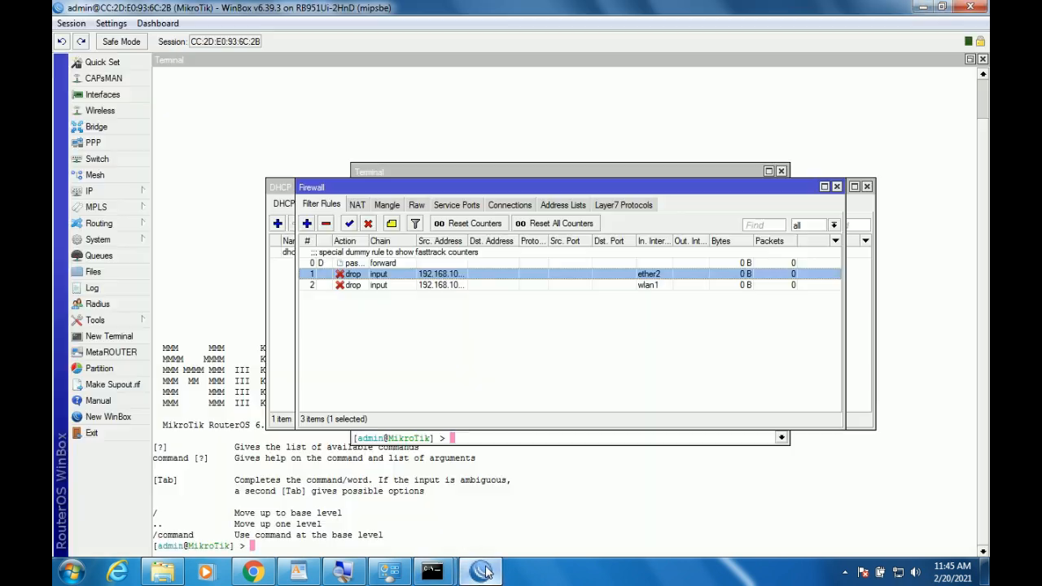
{"action": "left_click", "coordinate": [124, 202]}
{"action": "left_click", "coordinate": [163, 210]}
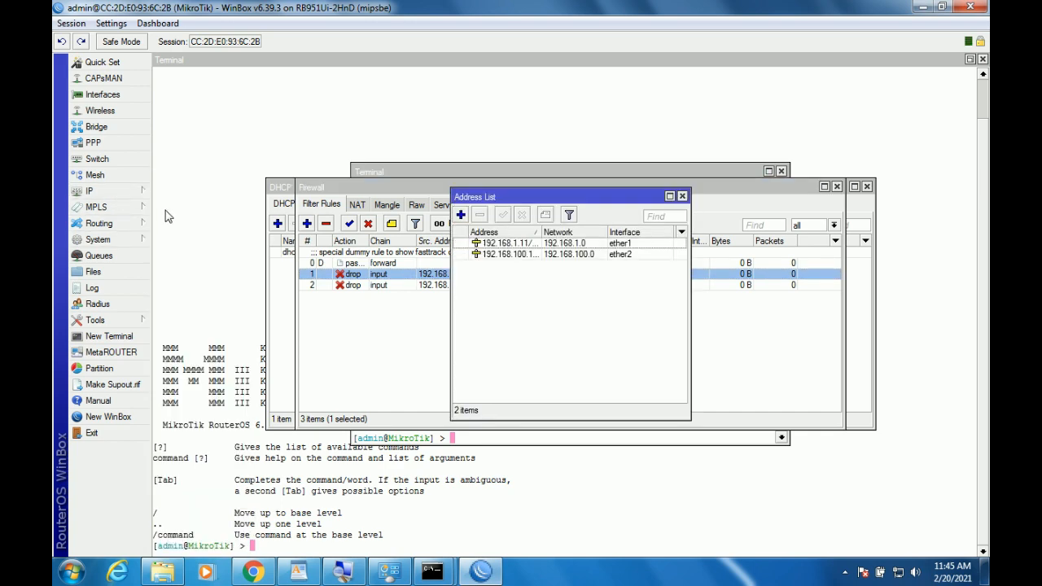
{"action": "left_click", "coordinate": [435, 572]}
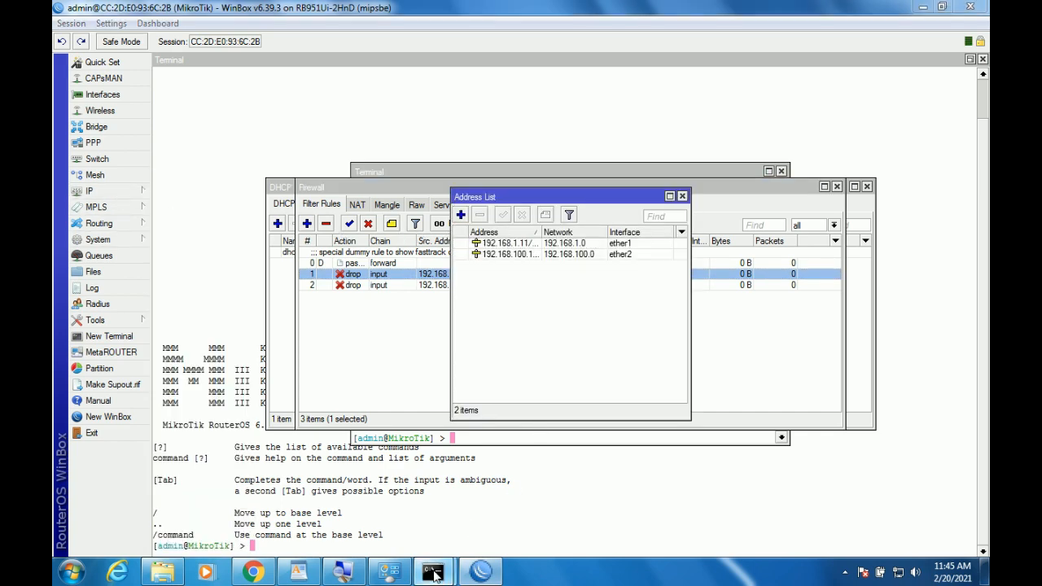
{"action": "left_click", "coordinate": [465, 534]}
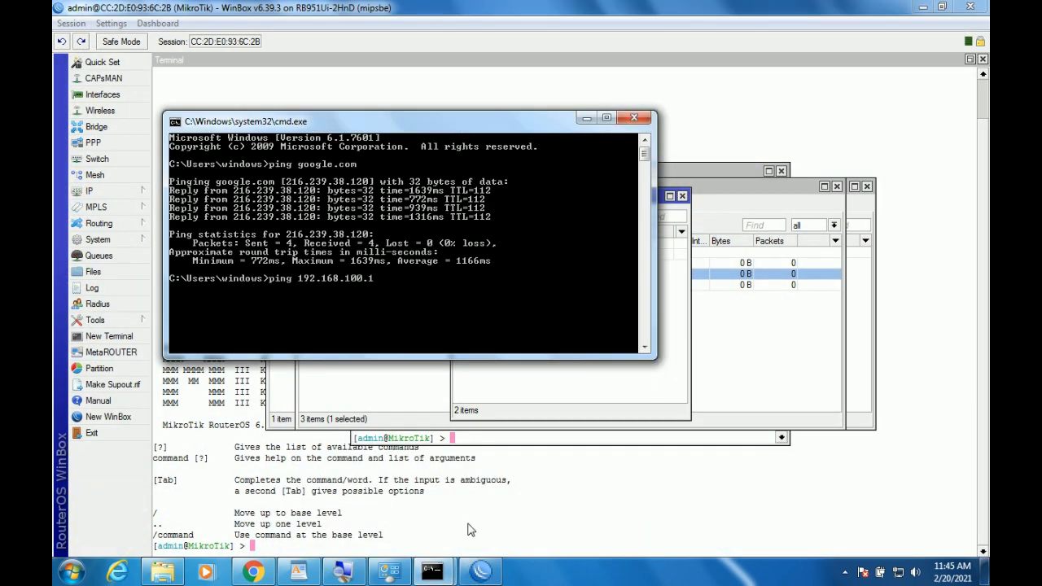
{"action": "key", "text": "Return"}
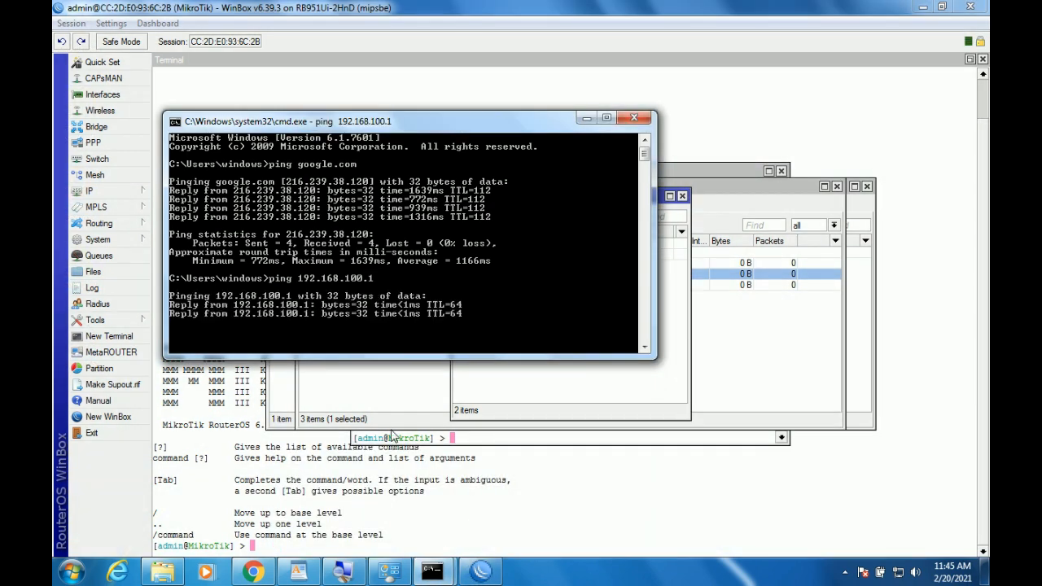
{"action": "left_click", "coordinate": [389, 570]}
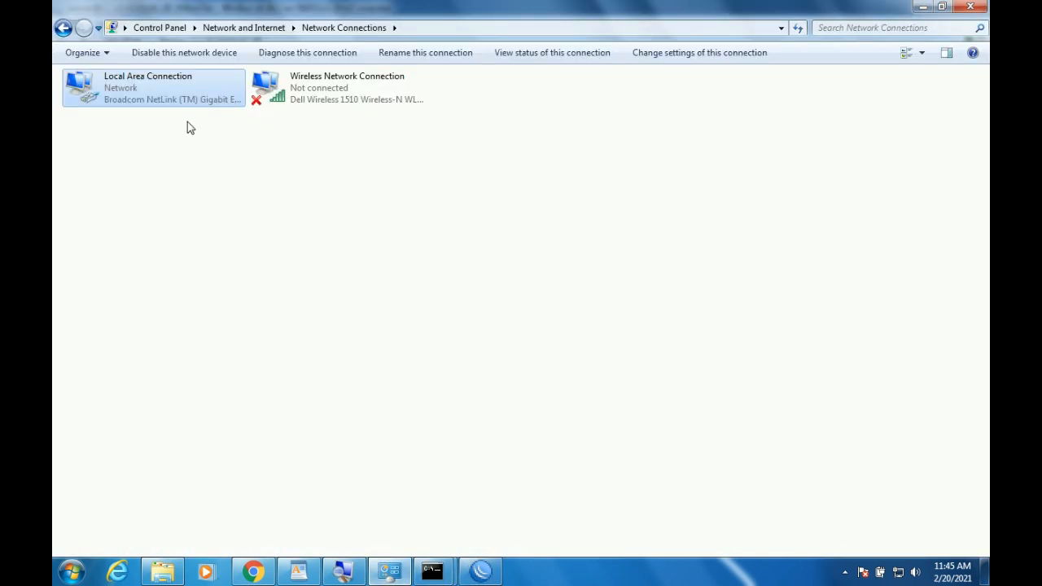
Set static IPv4 192.168.100.45, mask 255.255.255.0, gateway and DNS 192.168.100.1 on Local Area Connection.
{"action": "right_click", "coordinate": [155, 83]}
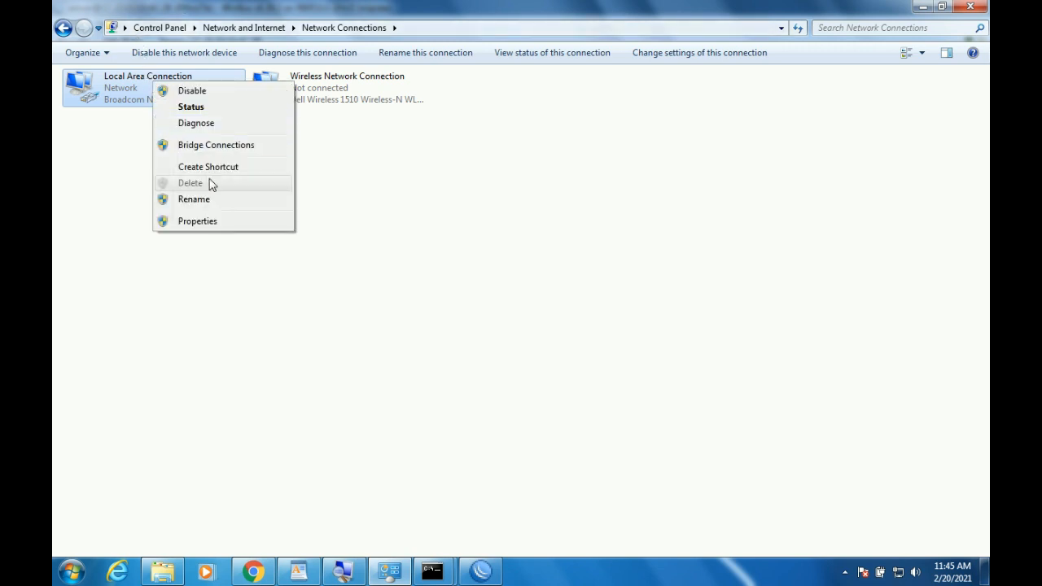
{"action": "left_click", "coordinate": [210, 221]}
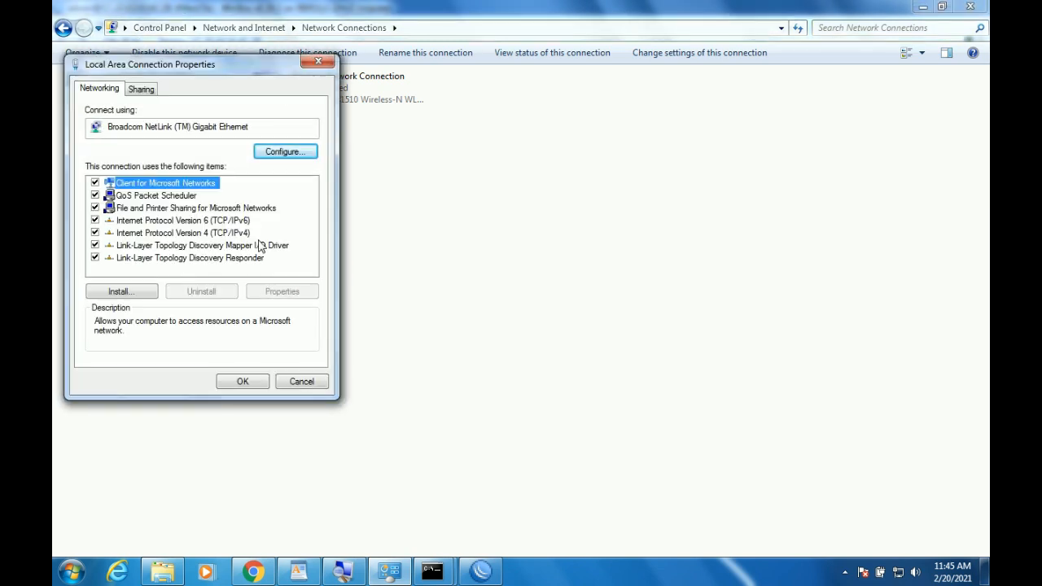
{"action": "double_click", "coordinate": [268, 232]}
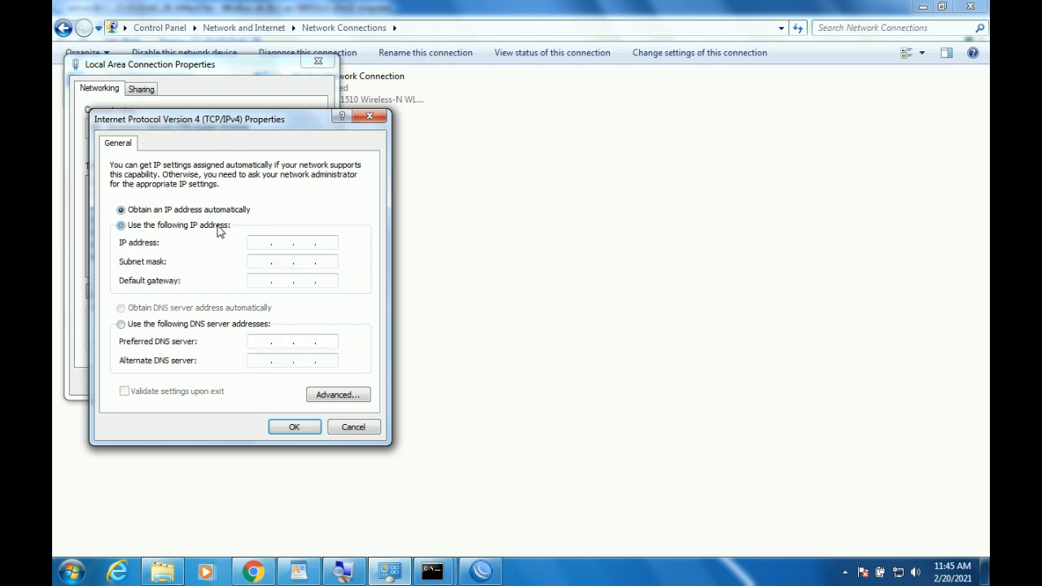
{"action": "left_click", "coordinate": [219, 227]}
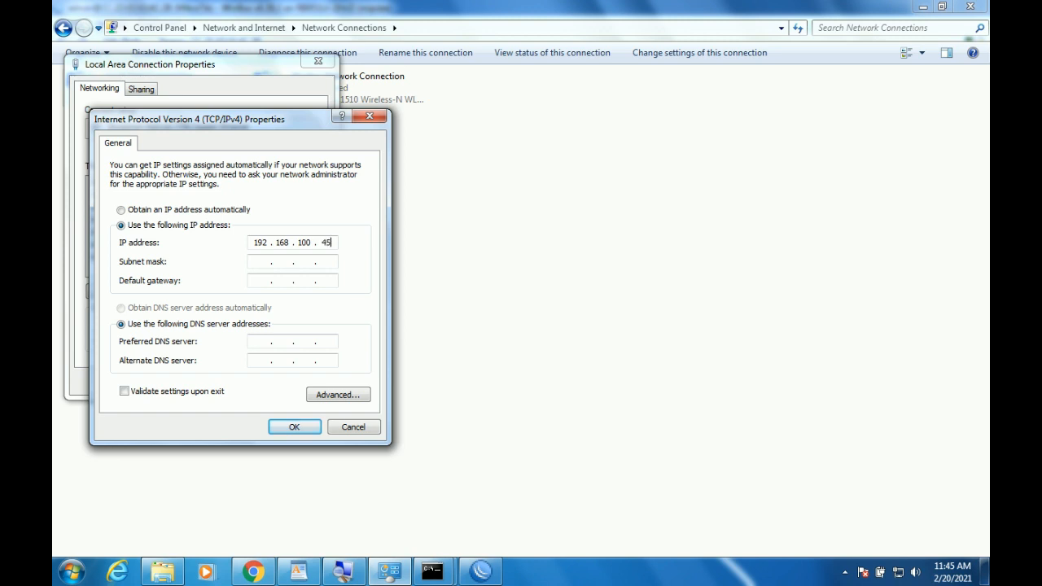
{"action": "key", "text": "Tab"}
{"action": "key", "text": "Tab"}
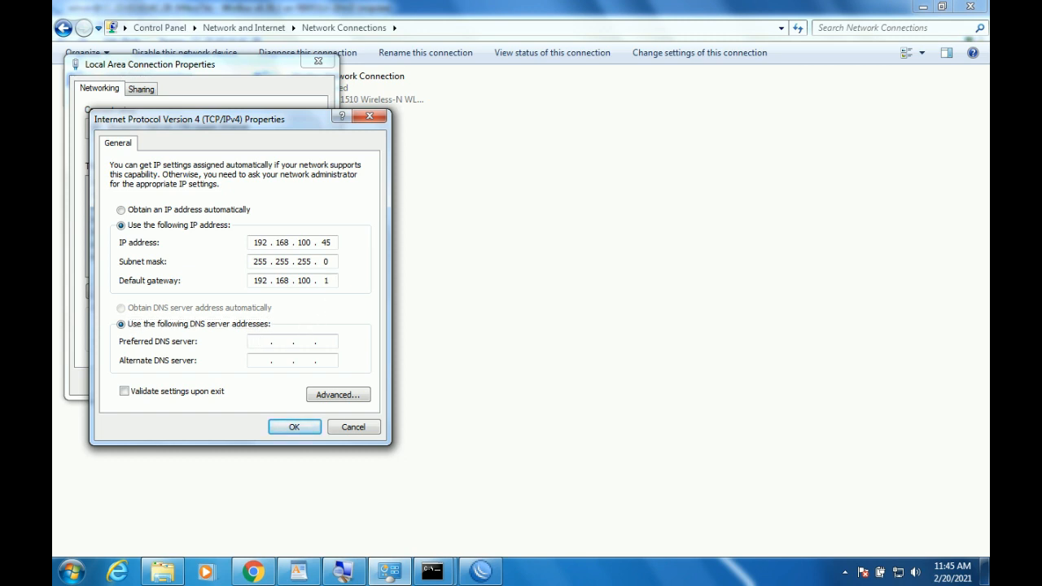
{"action": "type", "text": "68 . 100 . 1"}
{"action": "left_click", "coordinate": [294, 428]}
{"action": "left_click", "coordinate": [252, 385]}
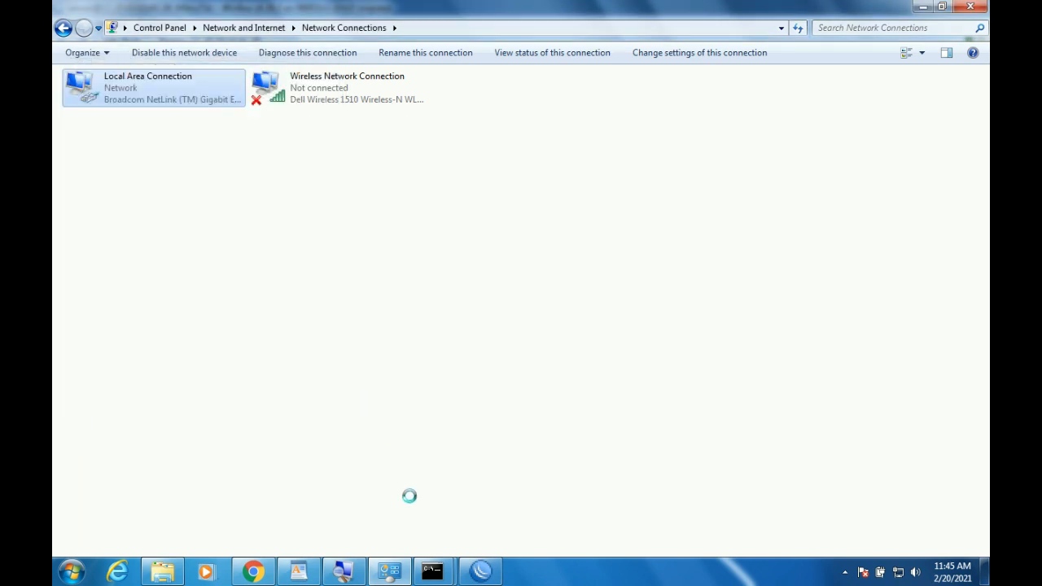
Rerun the ping to 192.168.100.1 and watch it time out as the ether2 drop rule counts packets.
{"action": "mouse_move", "coordinate": [438, 554]}
{"action": "left_click", "coordinate": [465, 507]}
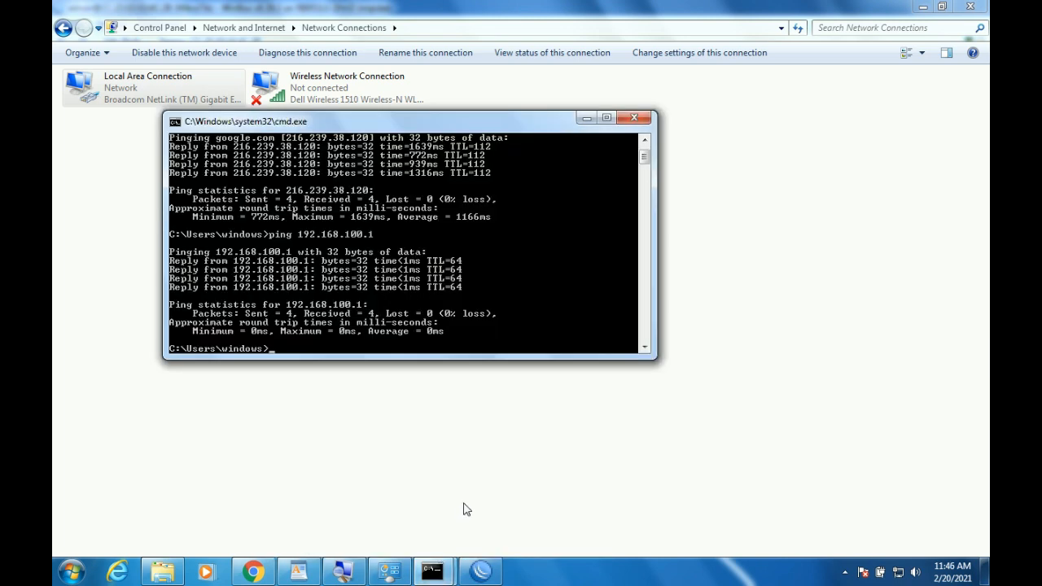
{"action": "key", "text": "Up"}
{"action": "key", "text": "Return"}
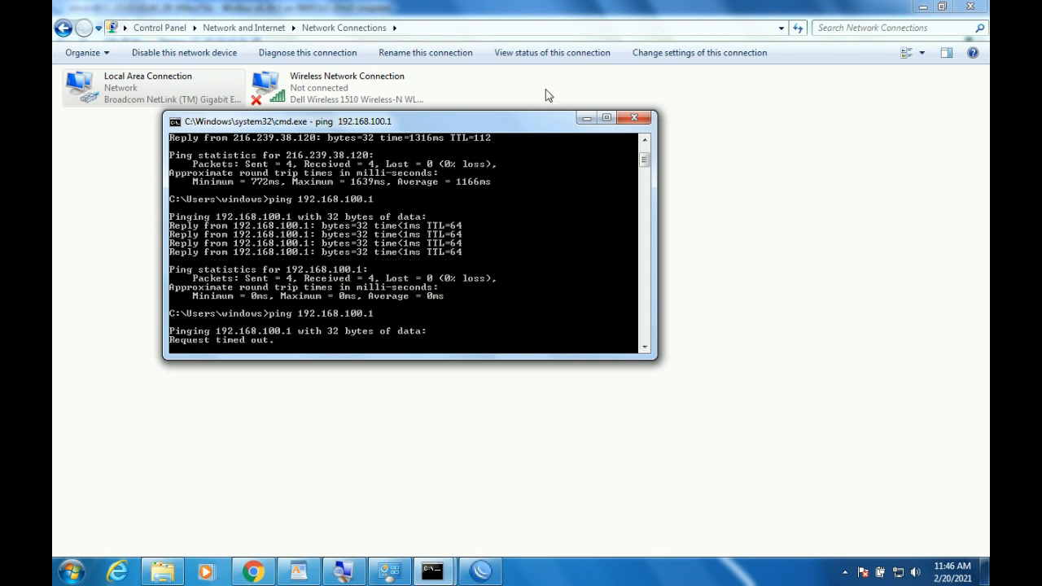
{"action": "left_click", "coordinate": [484, 574]}
{"action": "left_click", "coordinate": [426, 349]}
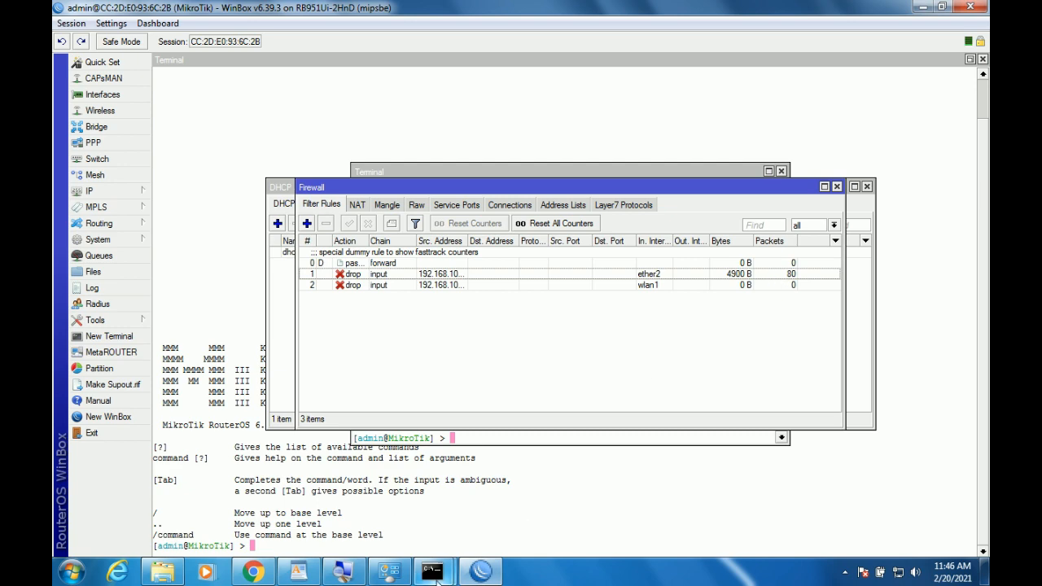
{"action": "mouse_move", "coordinate": [458, 560]}
{"action": "left_click", "coordinate": [469, 508]}
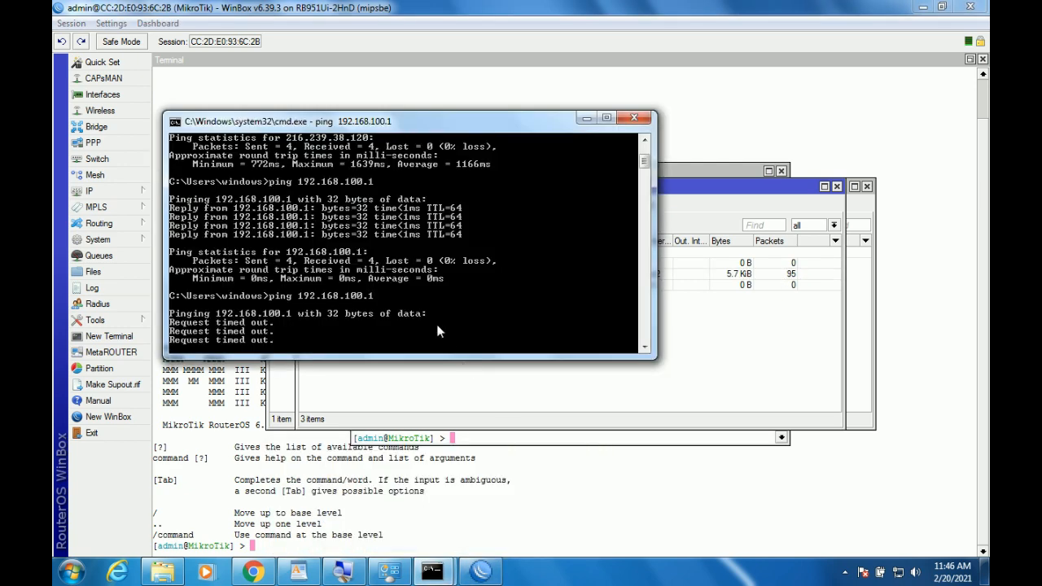
{"action": "left_click", "coordinate": [643, 398]}
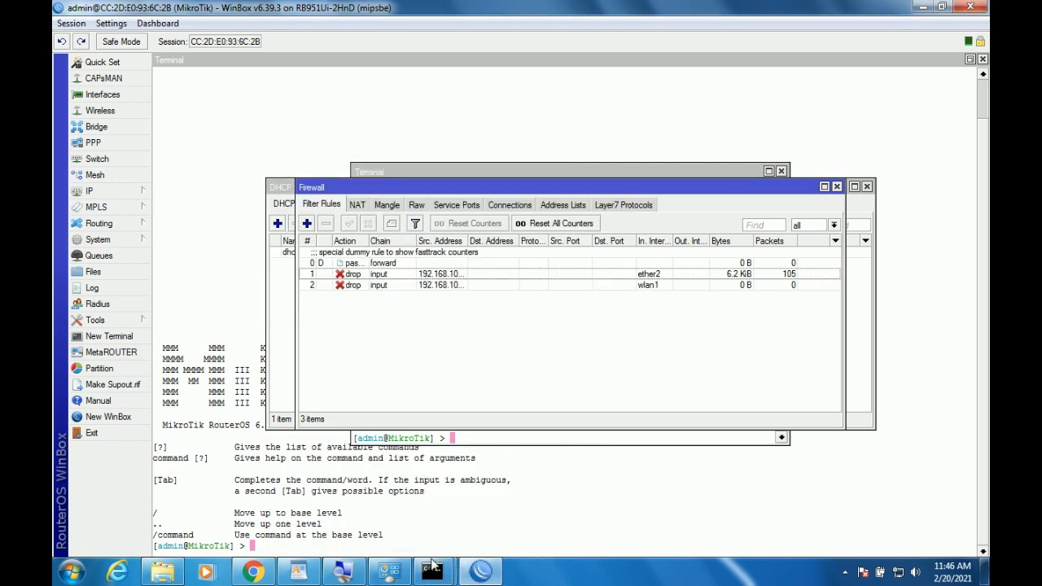
{"action": "left_click", "coordinate": [389, 571]}
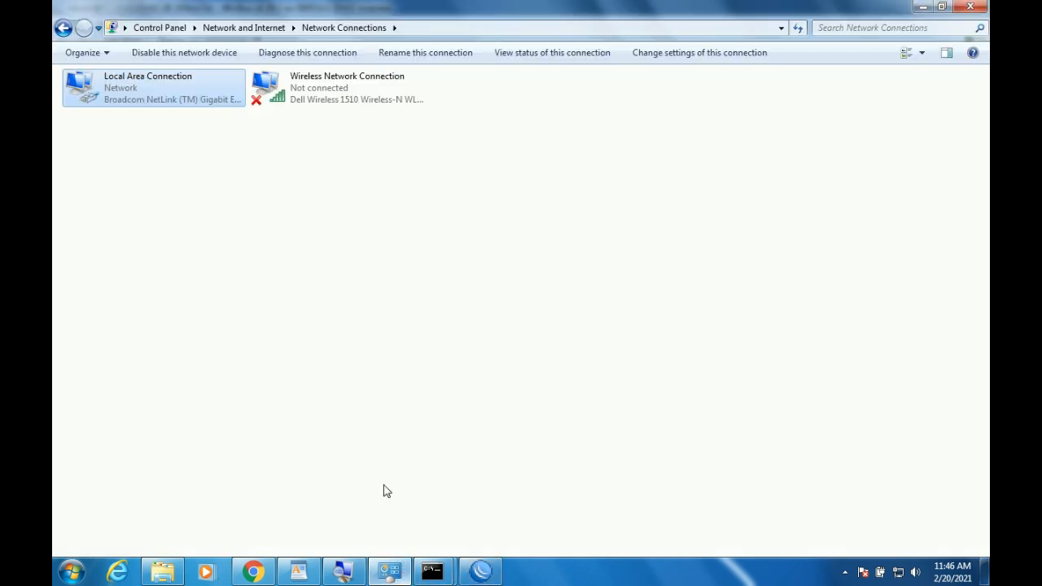
Switch the Local Area Connection's IPv4 back to automatic IP and DNS, then return to WordPad.
{"action": "right_click", "coordinate": [185, 104]}
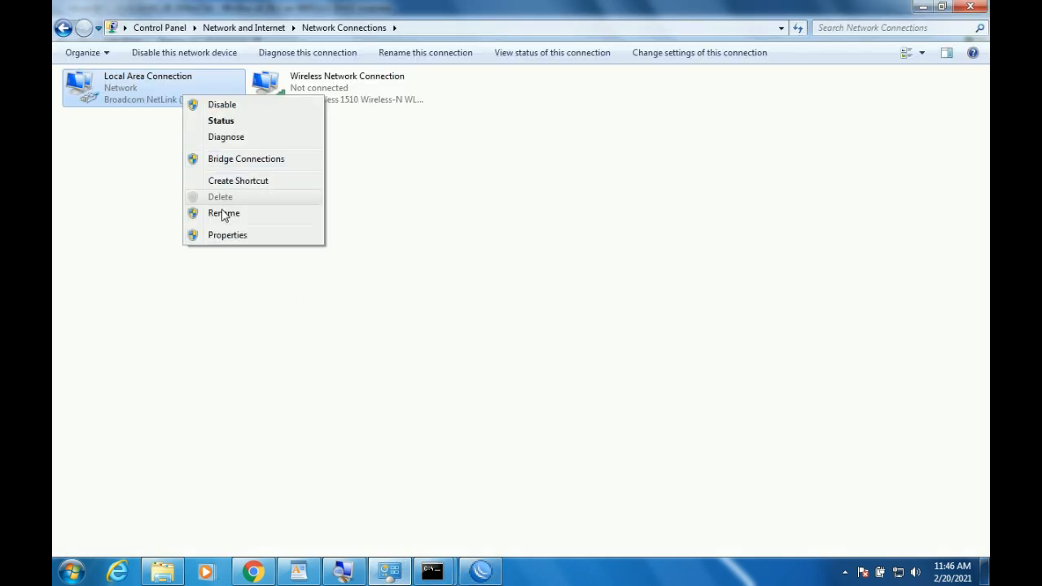
{"action": "left_click", "coordinate": [237, 235]}
{"action": "double_click", "coordinate": [232, 235]}
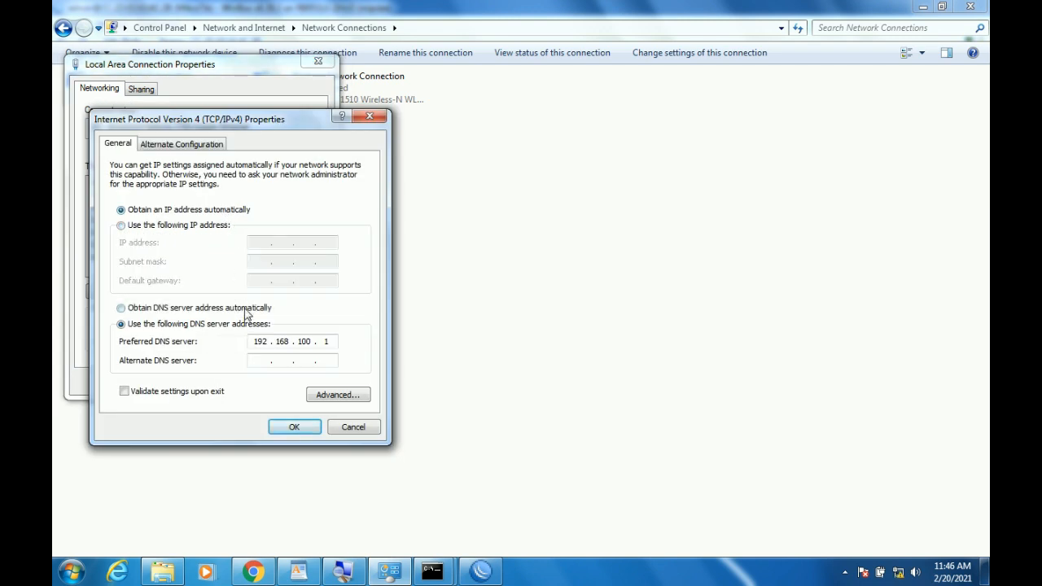
{"action": "left_click", "coordinate": [247, 313]}
{"action": "left_click", "coordinate": [292, 426]}
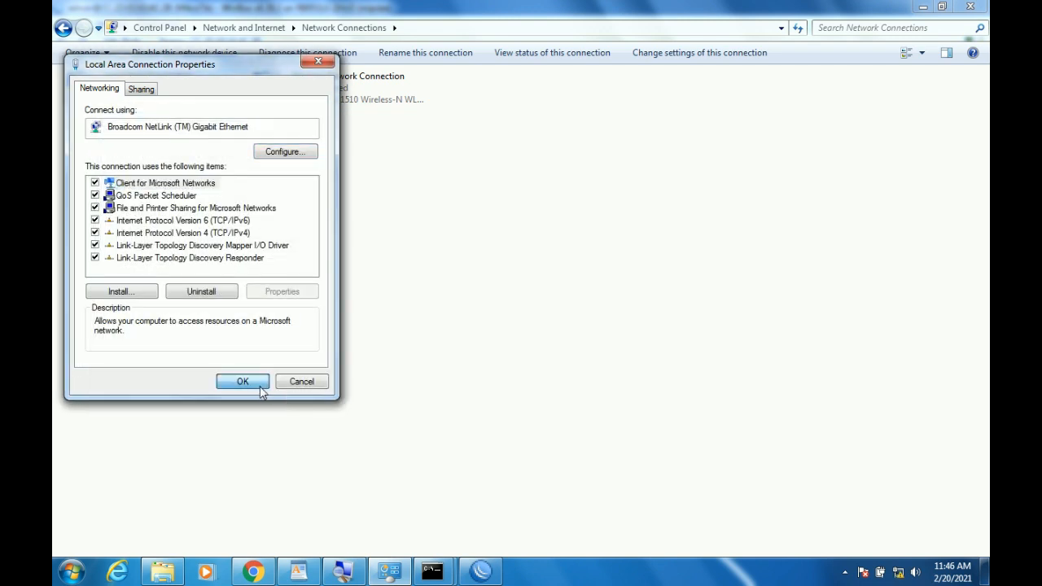
{"action": "left_click", "coordinate": [243, 382]}
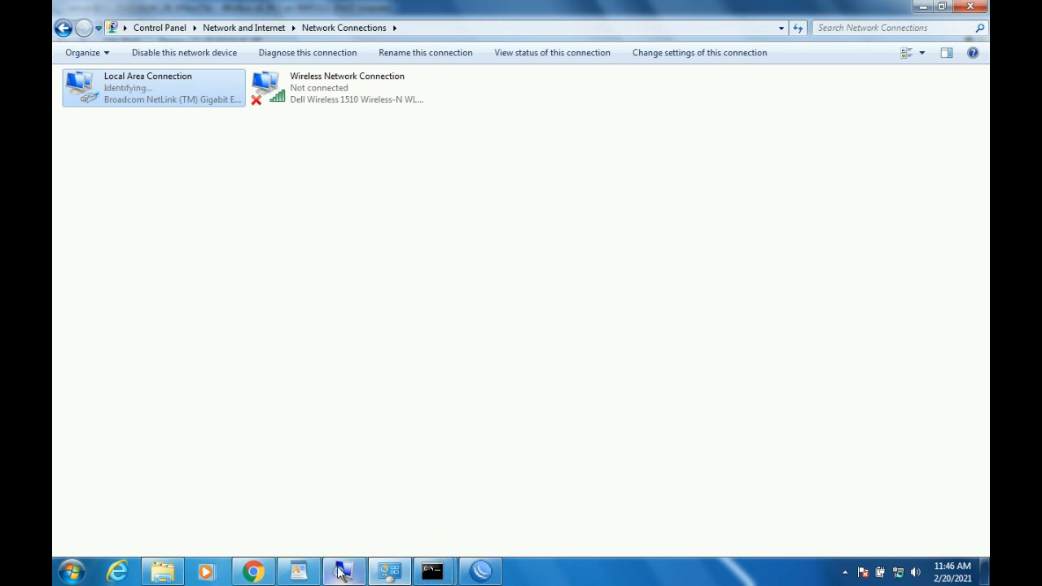
{"action": "left_click", "coordinate": [299, 573]}
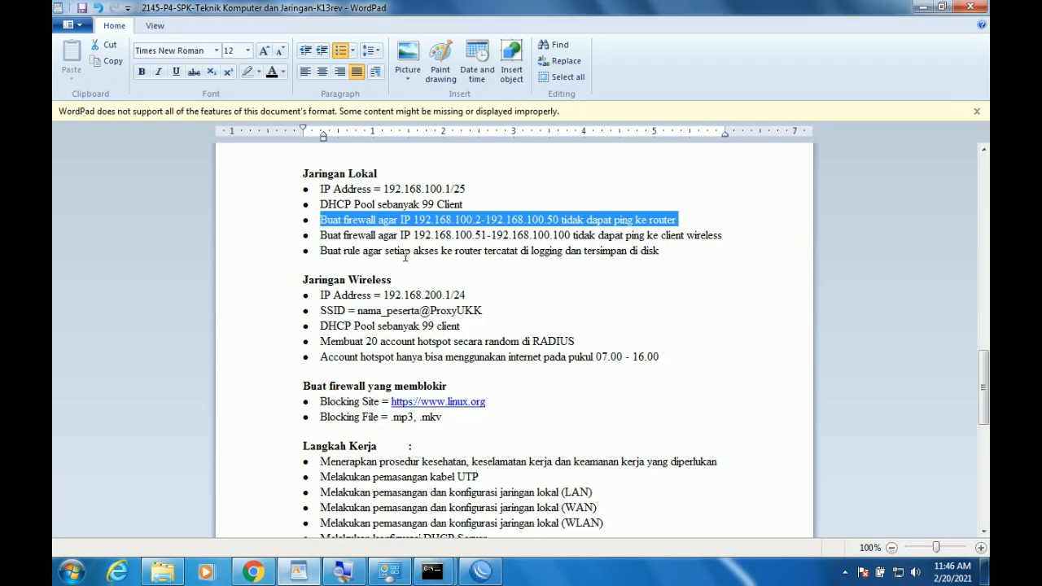
Reconnect the WinBox session to the MikroTik router and bring back its Firewall Filter Rules.
{"action": "left_click", "coordinate": [481, 573]}
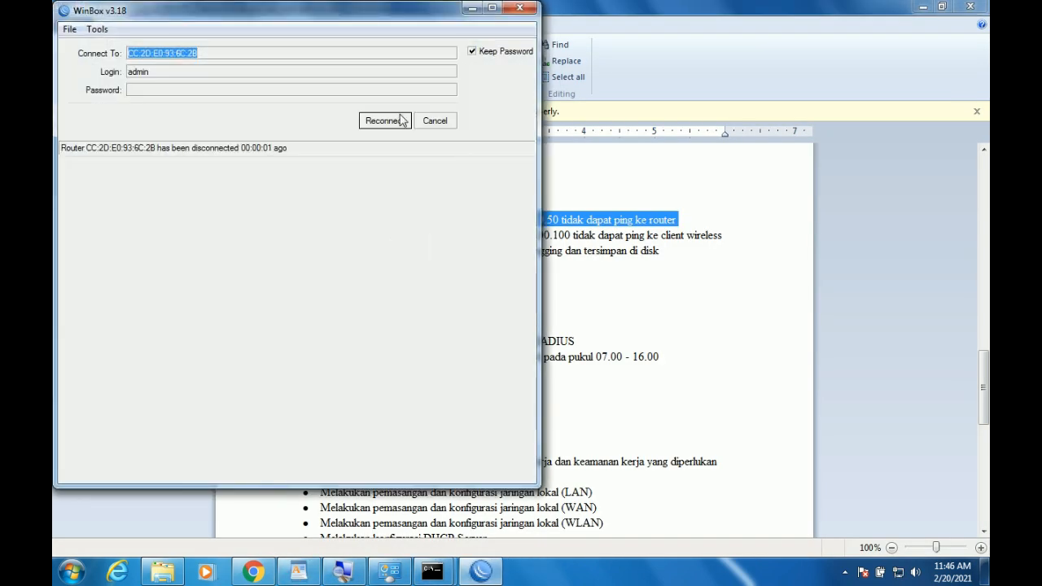
{"action": "left_click", "coordinate": [401, 120]}
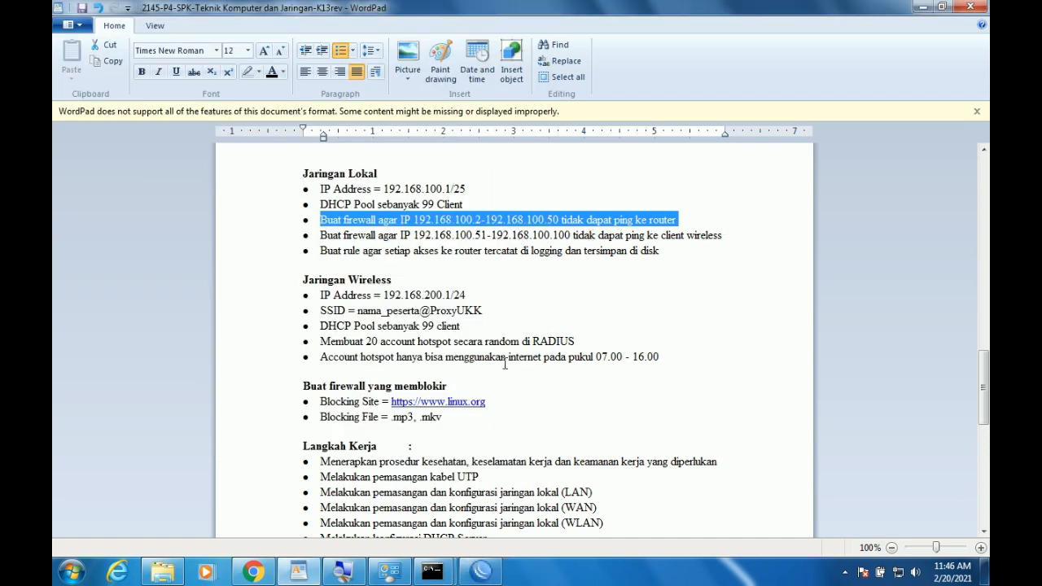
{"action": "left_click", "coordinate": [481, 573]}
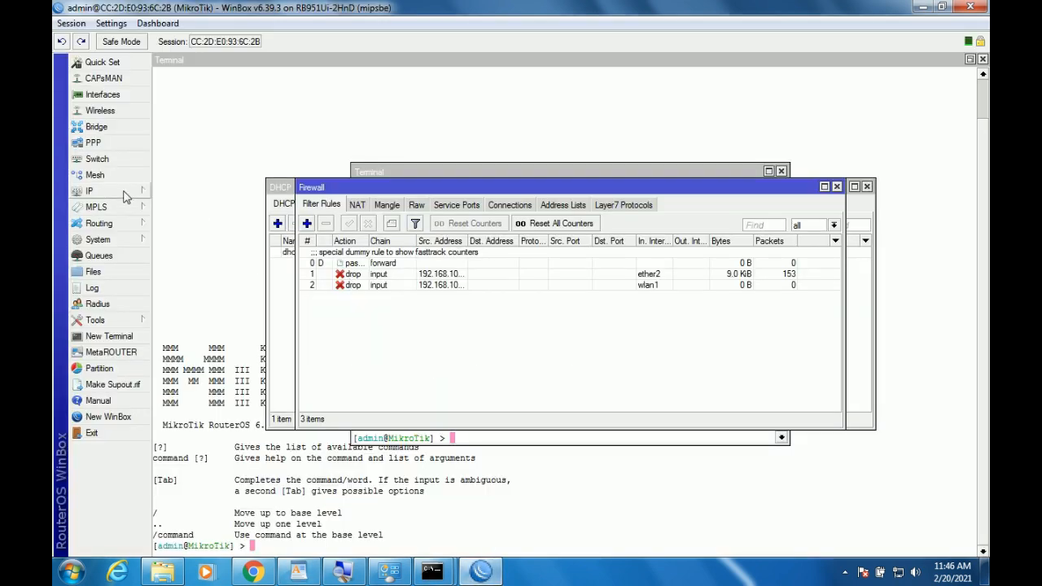
Start a new entry in the router's IP address list, checking the exam sheet.
{"action": "left_click", "coordinate": [94, 190]}
{"action": "left_click", "coordinate": [180, 213]}
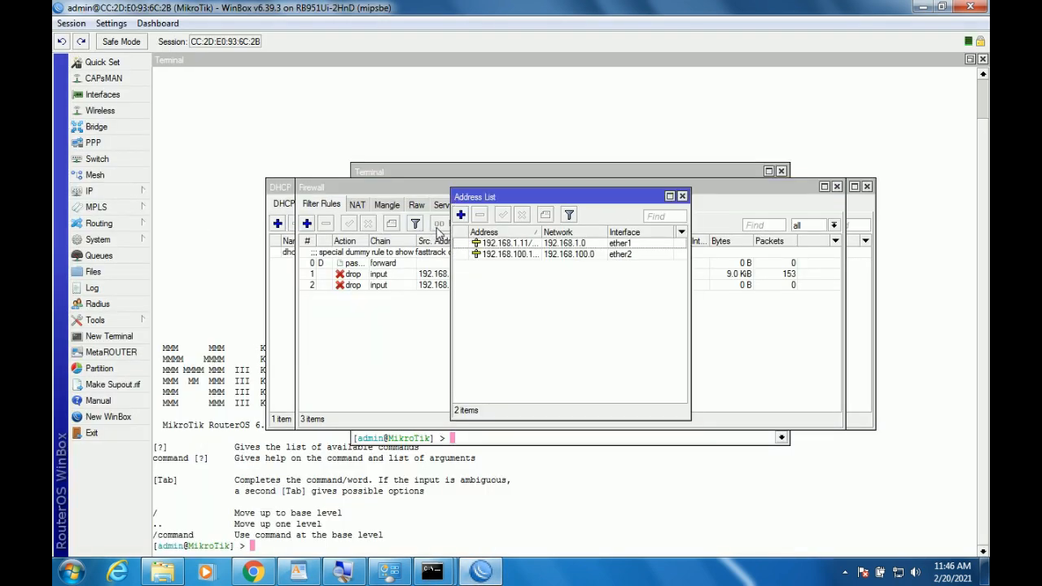
{"action": "left_click", "coordinate": [461, 215]}
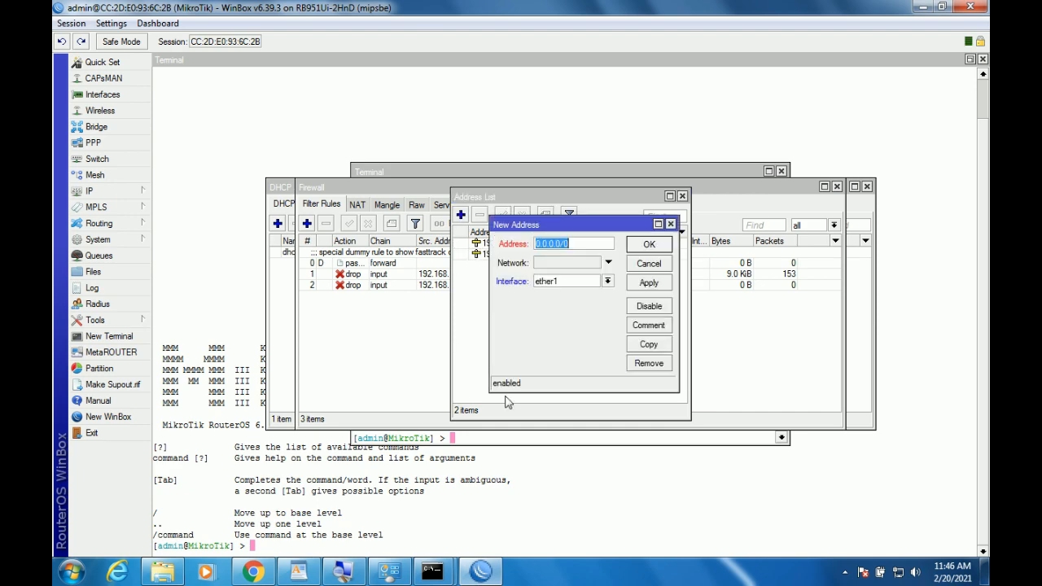
{"action": "left_click", "coordinate": [303, 570]}
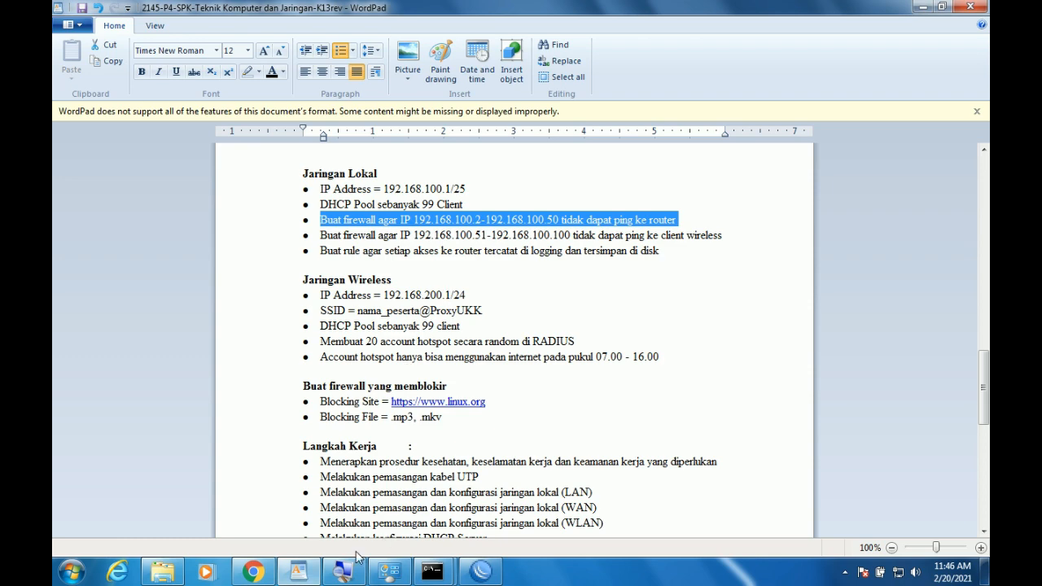
{"action": "left_click", "coordinate": [481, 571]}
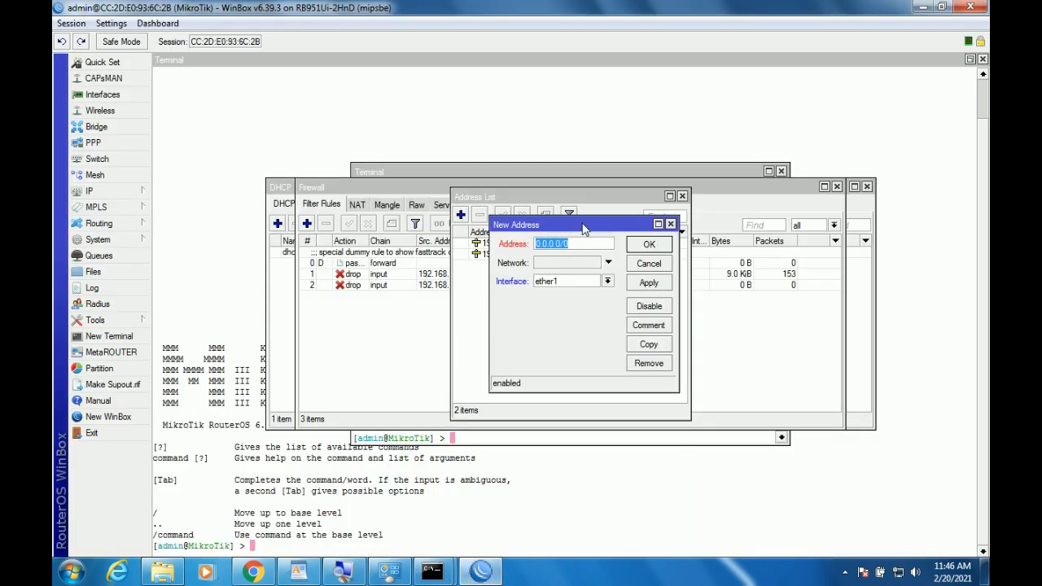
Enter address 192.168.200.1/24 on interface wlan1, apply it and close the entry.
{"action": "type", "text": "192.168.1."}
{"action": "type", "text": "200.1/"}
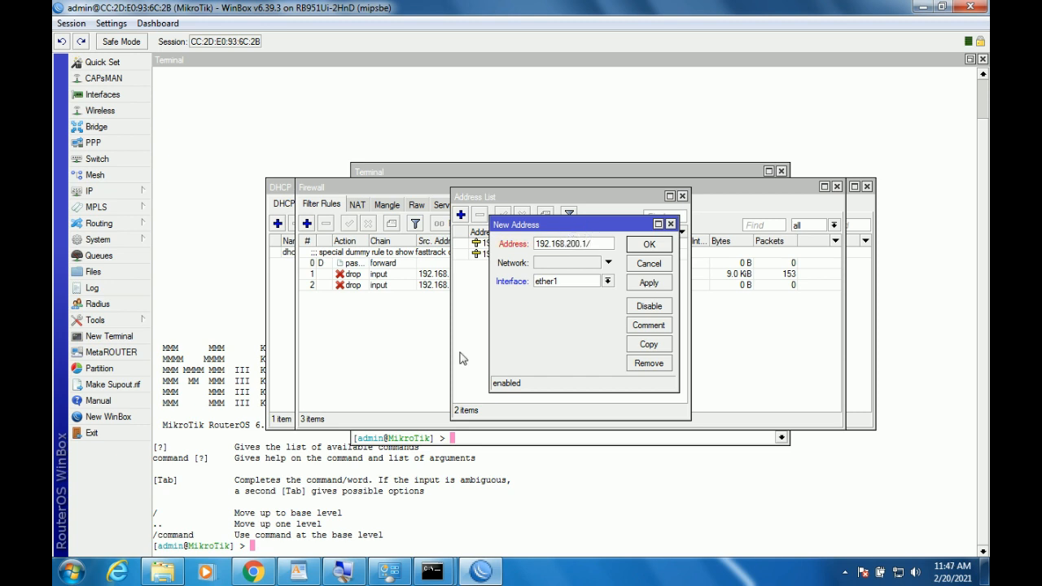
{"action": "left_click", "coordinate": [314, 575]}
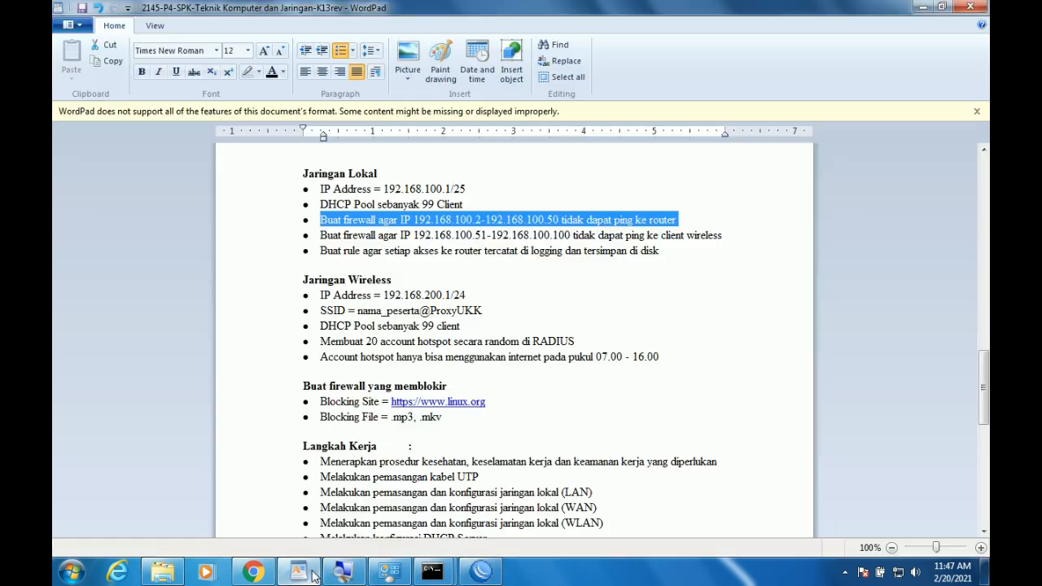
{"action": "left_click", "coordinate": [480, 571]}
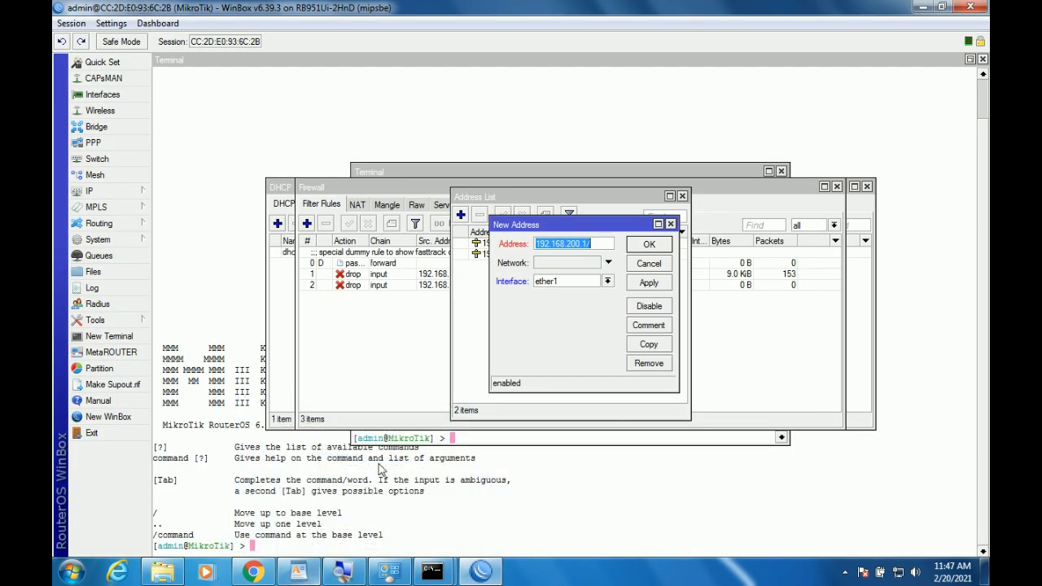
{"action": "left_click", "coordinate": [611, 243]}
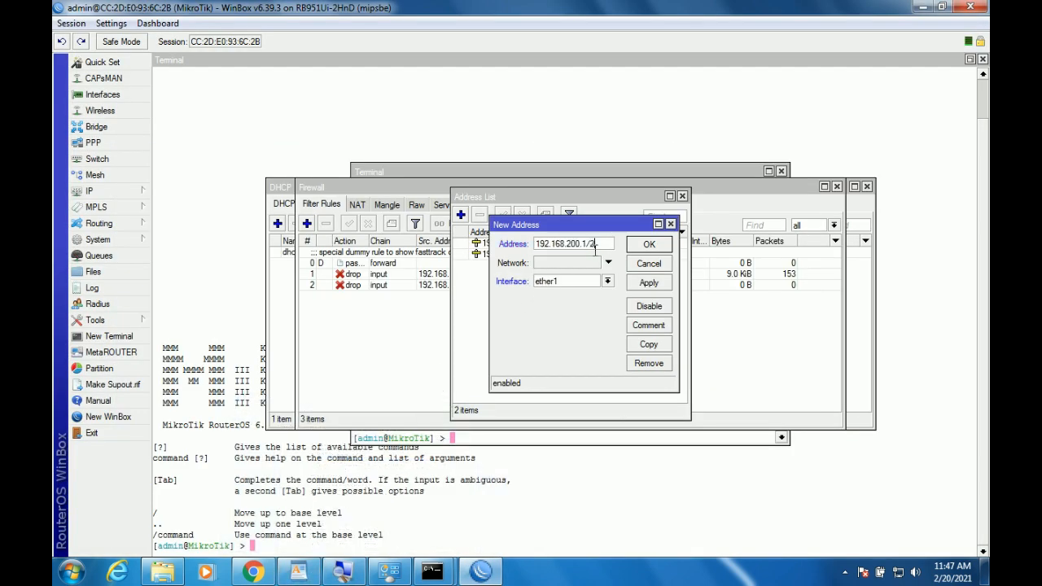
{"action": "left_click", "coordinate": [585, 282]}
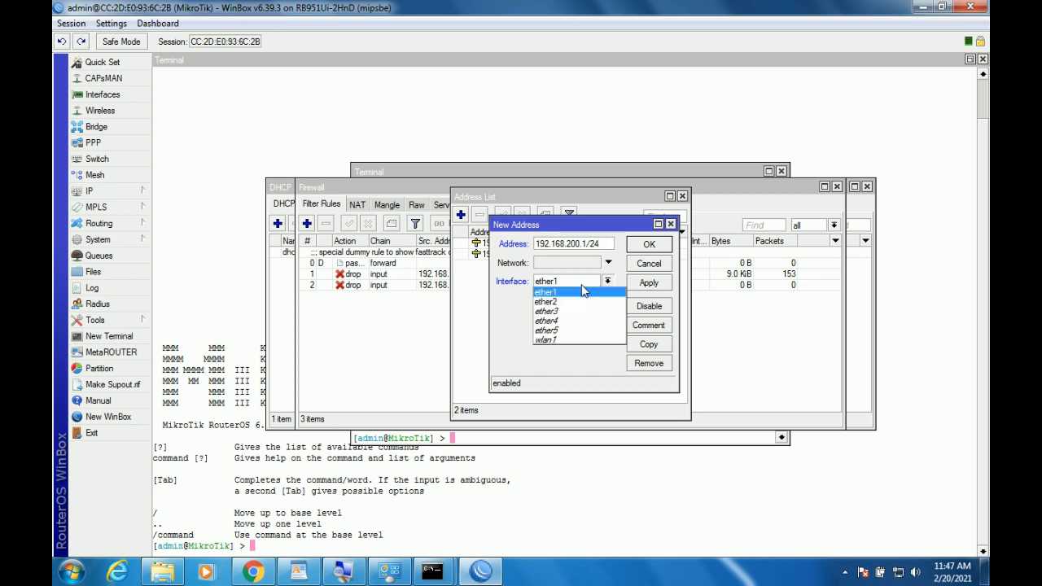
{"action": "left_click", "coordinate": [580, 339]}
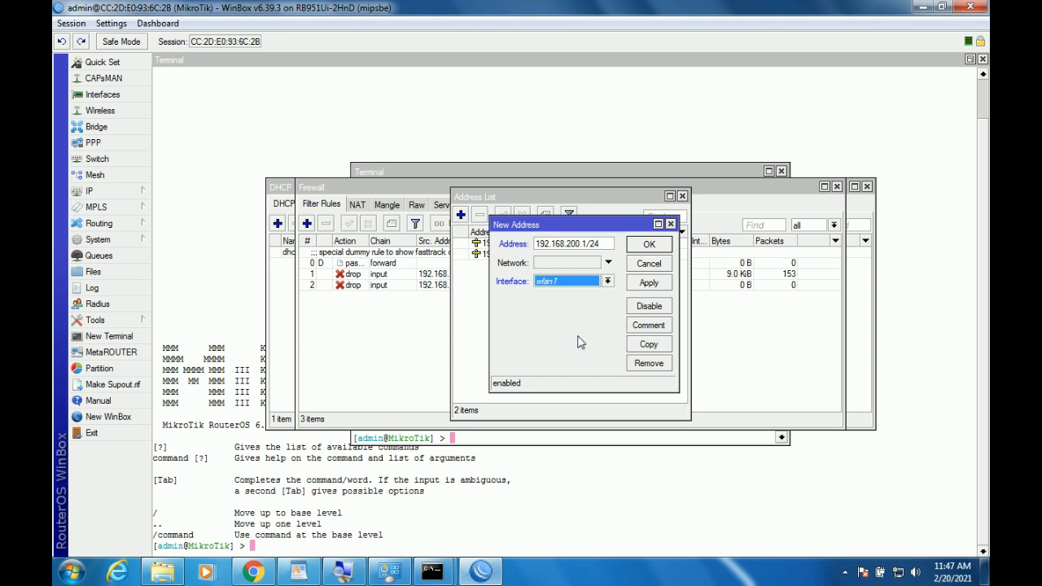
{"action": "left_click", "coordinate": [648, 285]}
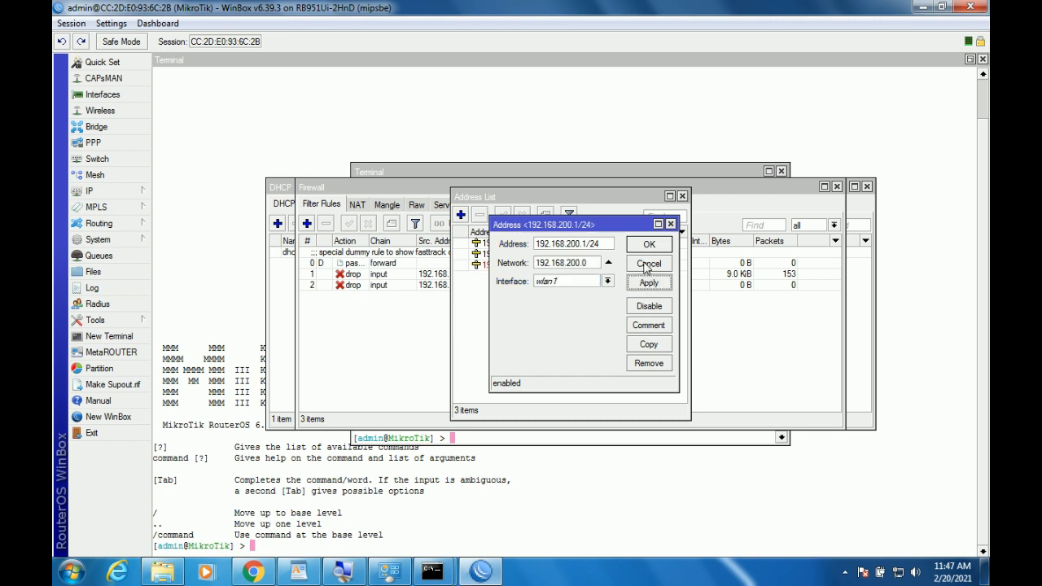
{"action": "left_click", "coordinate": [649, 246]}
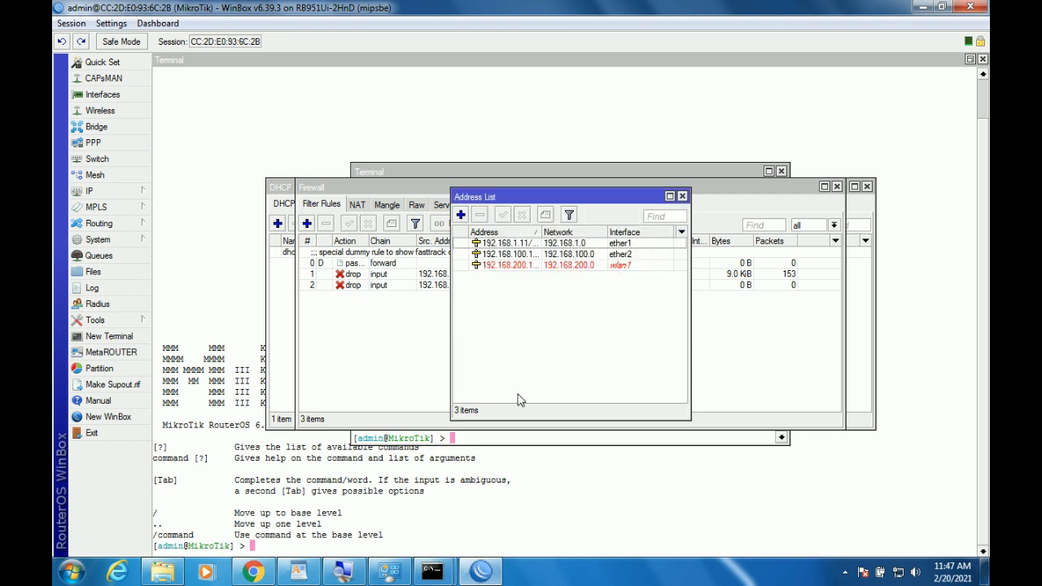
{"action": "left_click", "coordinate": [389, 573]}
Confirm Local Area Connection's IPv4 address is 192.168.100.100, then bring back the Command Prompt ping results.
{"action": "right_click", "coordinate": [172, 112]}
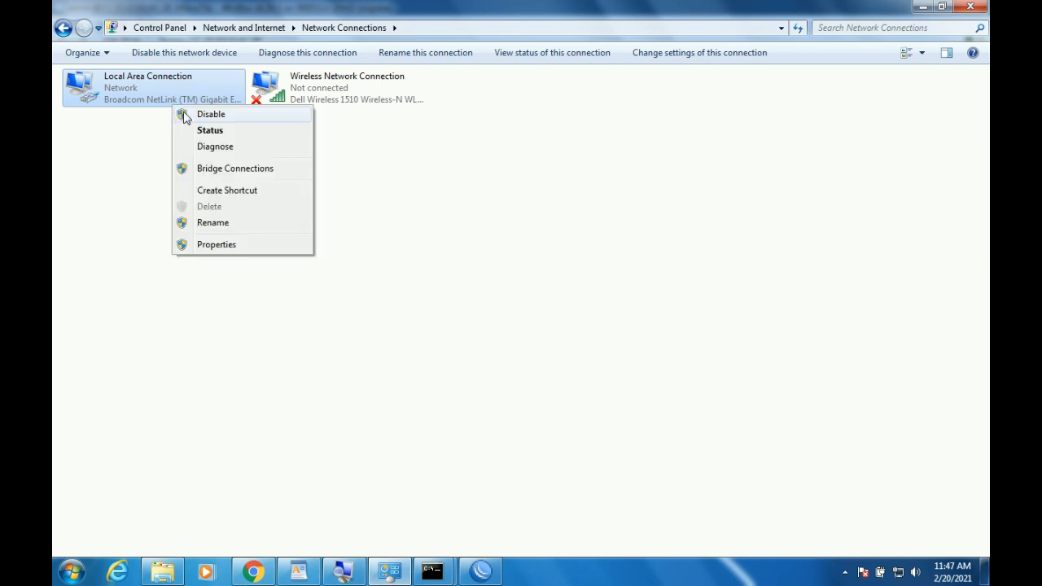
{"action": "left_click", "coordinate": [200, 131]}
{"action": "left_click", "coordinate": [425, 281]}
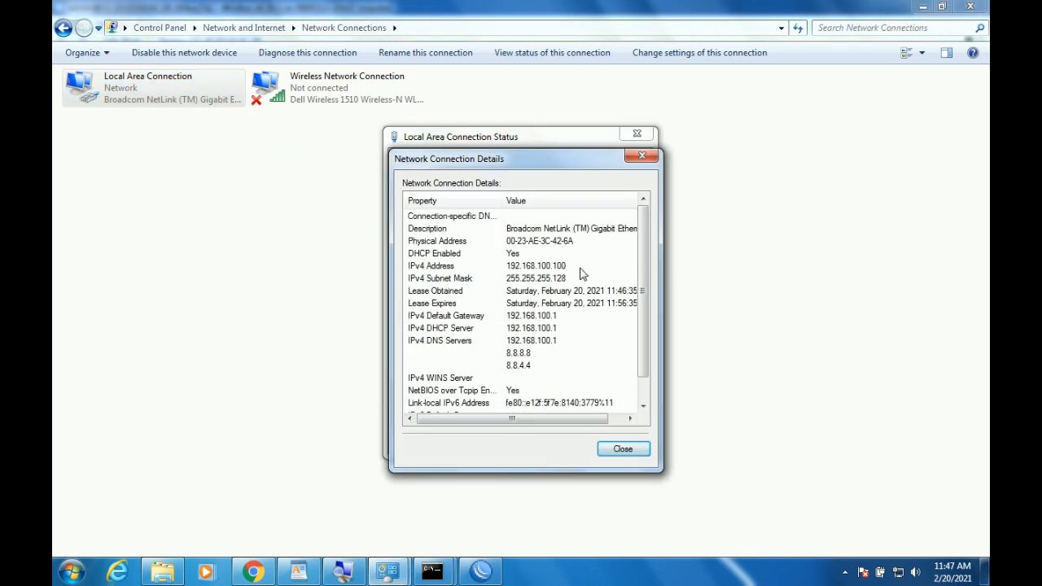
{"action": "left_click", "coordinate": [623, 449]}
{"action": "left_click", "coordinate": [616, 438]}
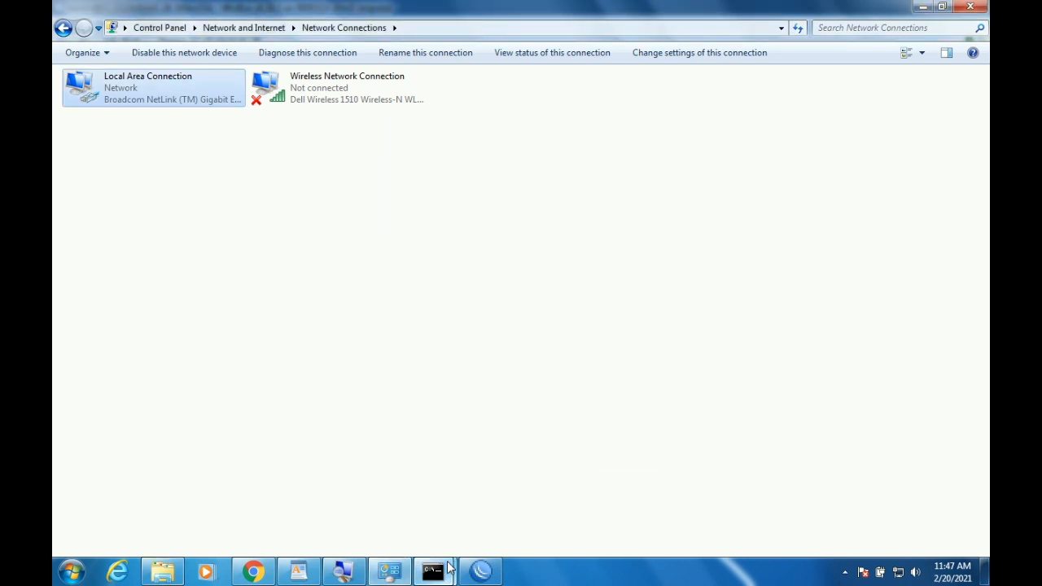
{"action": "mouse_move", "coordinate": [432, 571]}
{"action": "left_click", "coordinate": [472, 514]}
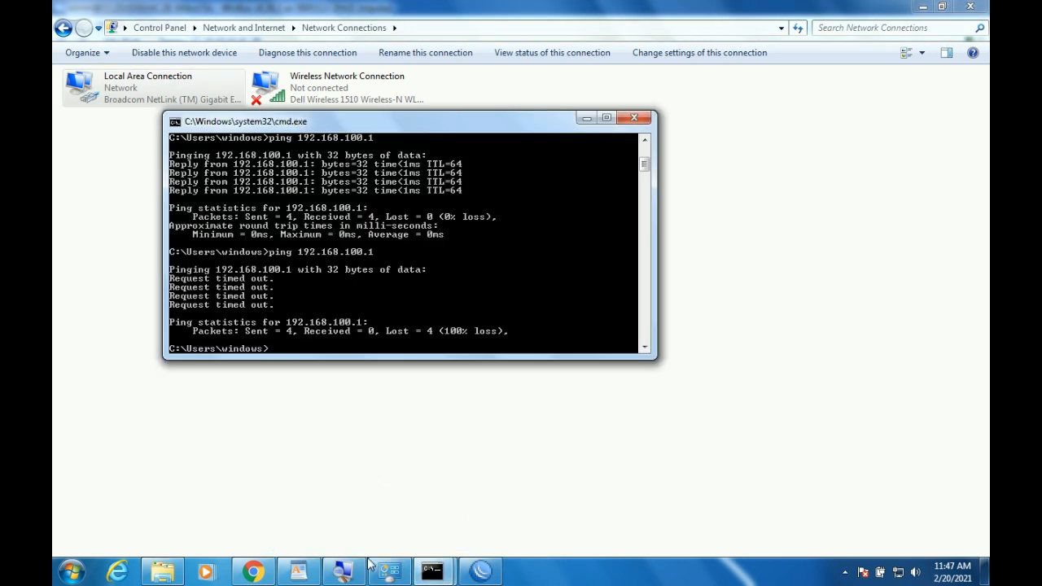
Mark the 192.168.100.100 end of the address range on the exam sheet.
{"action": "left_click", "coordinate": [298, 574]}
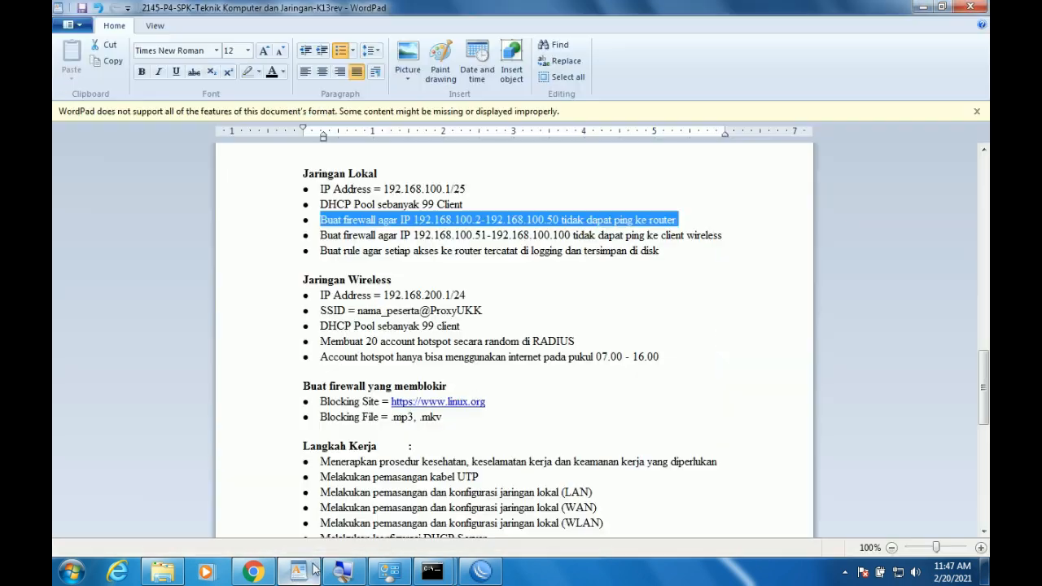
{"action": "left_click_drag", "start_coordinate": [491, 236], "coordinate": [599, 236]}
{"action": "mouse_move", "coordinate": [433, 573]}
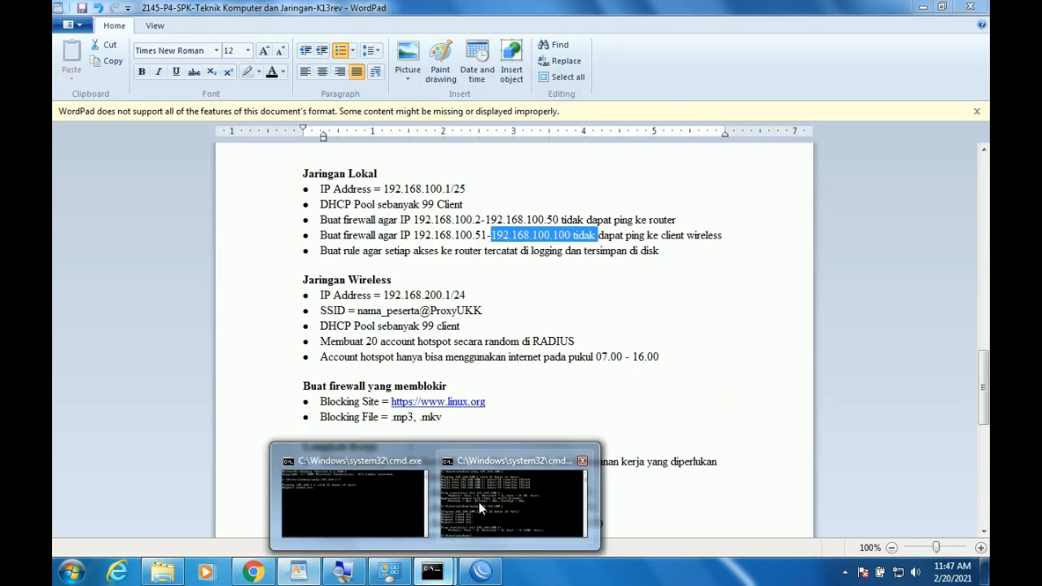
{"action": "left_click", "coordinate": [478, 501]}
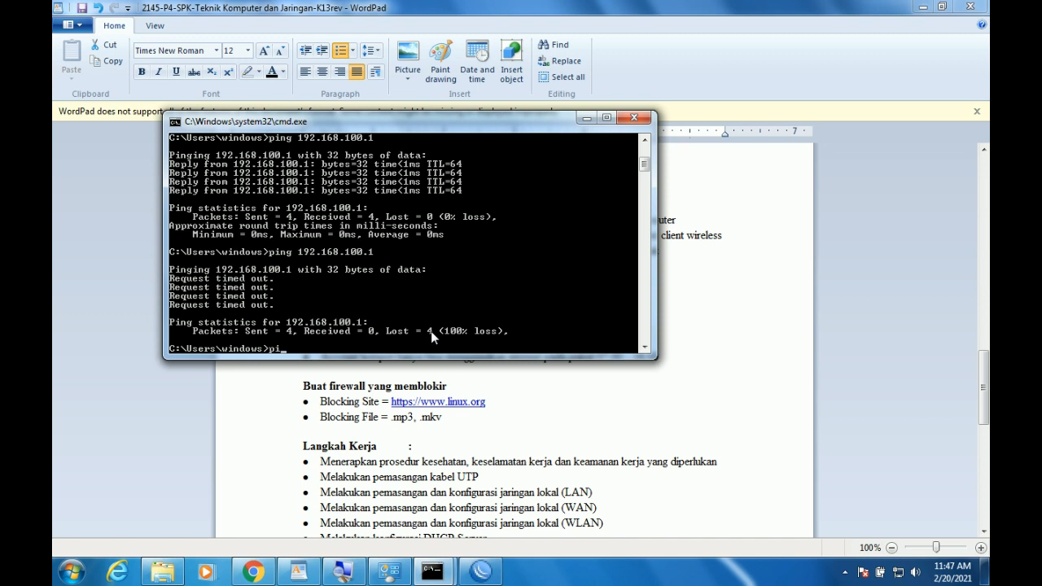
Edit the recalled ping command to target 192.168.200.1 and run it.
{"action": "key", "text": "Up"}
{"action": "key", "text": "BackSpace"}
{"action": "key", "text": "BackSpace"}
{"action": "key", "text": "BackSpace"}
{"action": "key", "text": "BackSpace"}
{"action": "key", "text": "BackSpace"}
{"action": "left_click", "coordinate": [483, 571]}
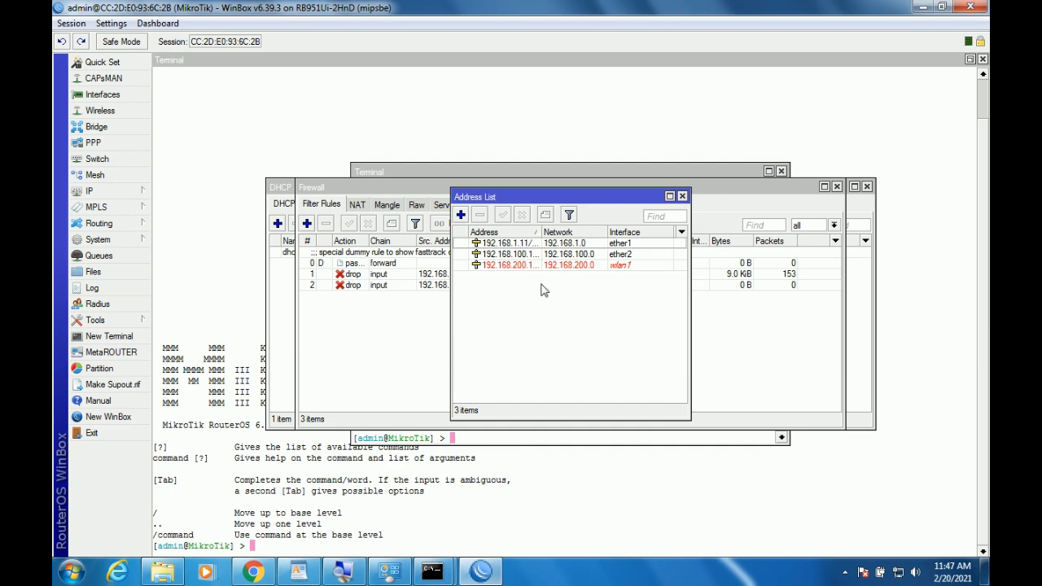
{"action": "mouse_move", "coordinate": [438, 563]}
{"action": "left_click", "coordinate": [466, 514]}
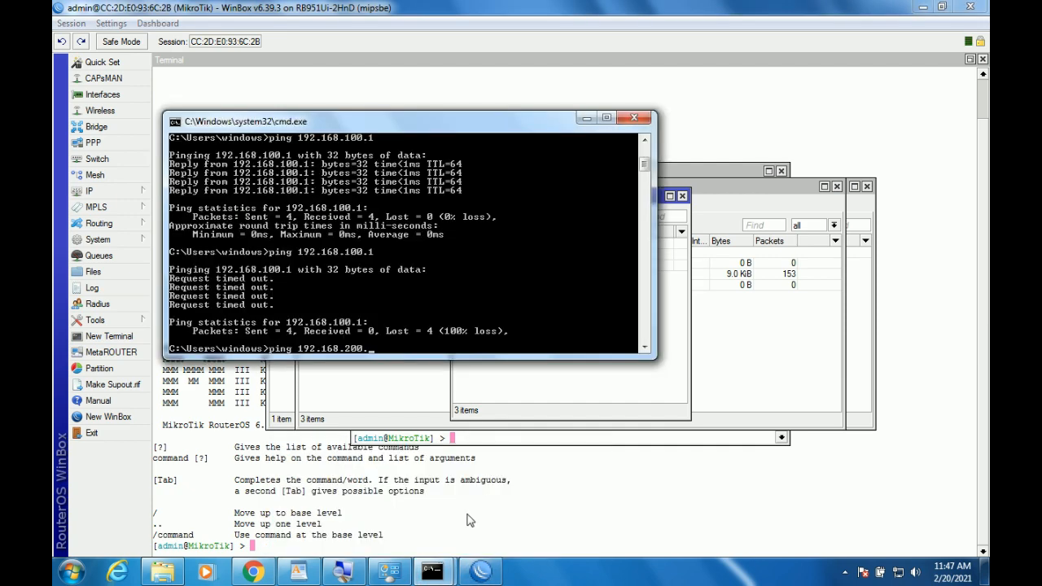
{"action": "key", "text": "Return"}
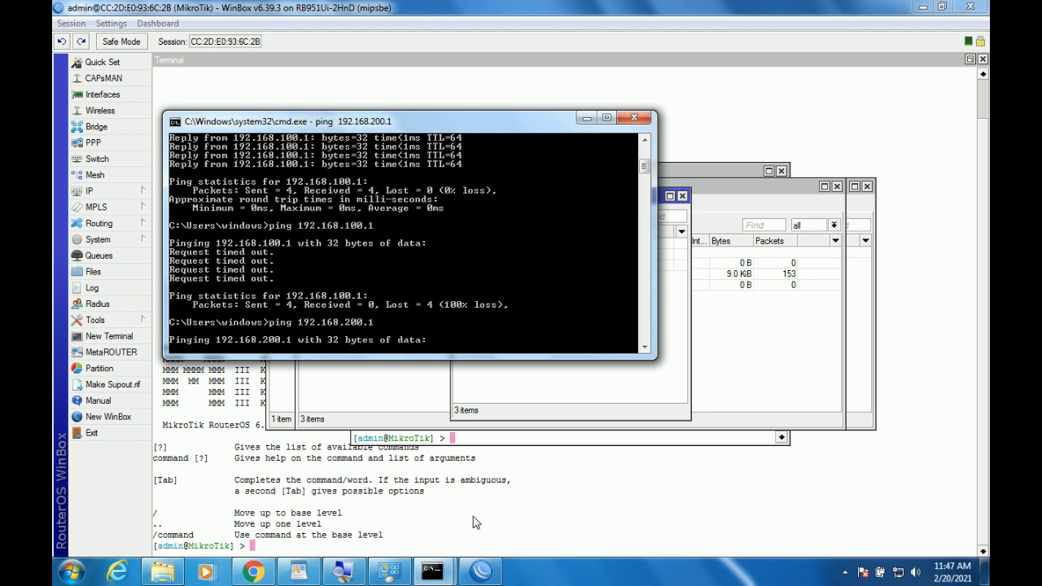
Check the firewall drop rules' counters while the ping times out, then return to WinBox.
{"action": "left_click", "coordinate": [738, 347]}
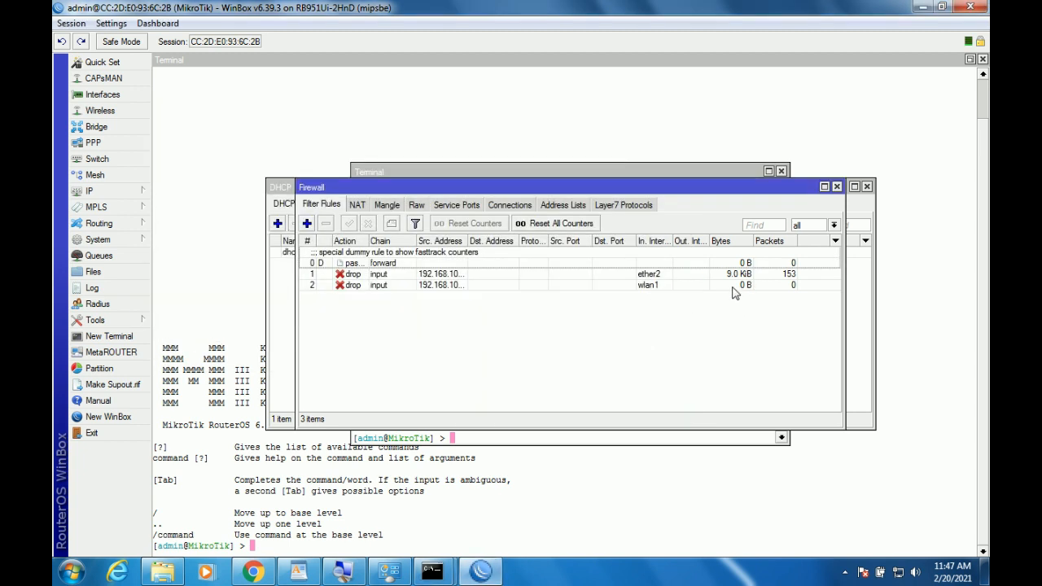
{"action": "mouse_move", "coordinate": [433, 571]}
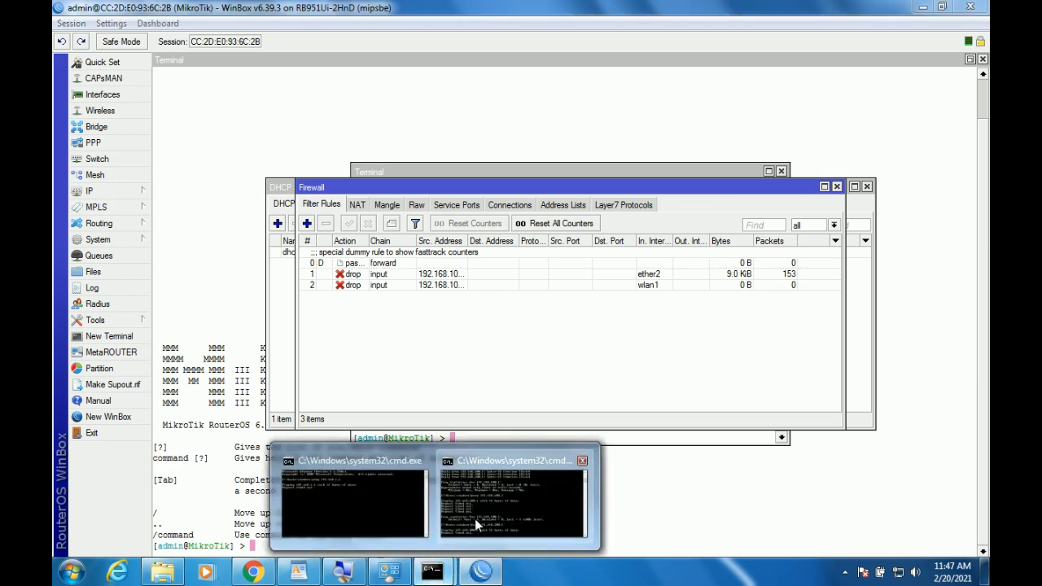
{"action": "left_click", "coordinate": [475, 518]}
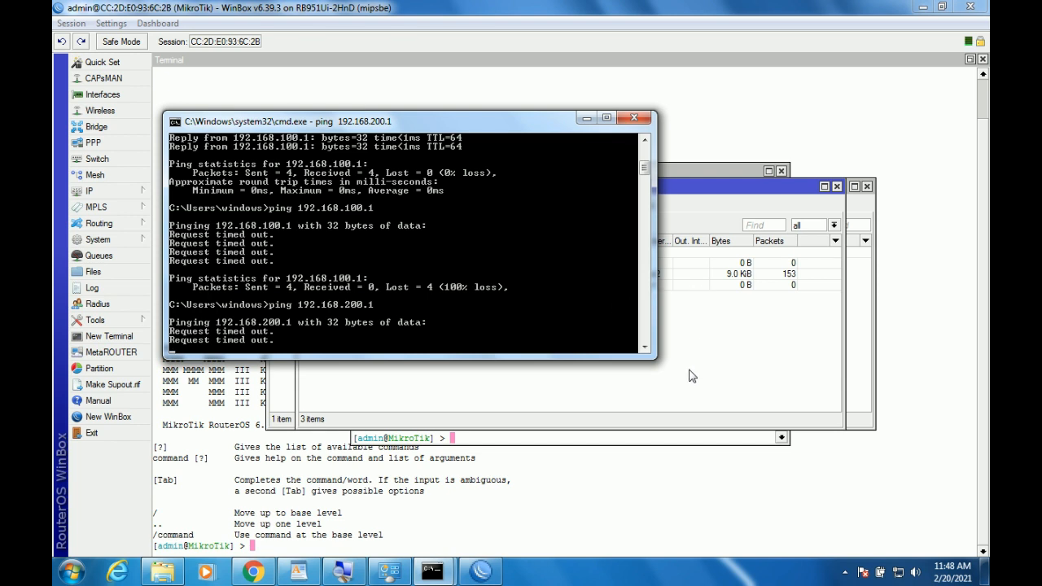
{"action": "left_click", "coordinate": [675, 478]}
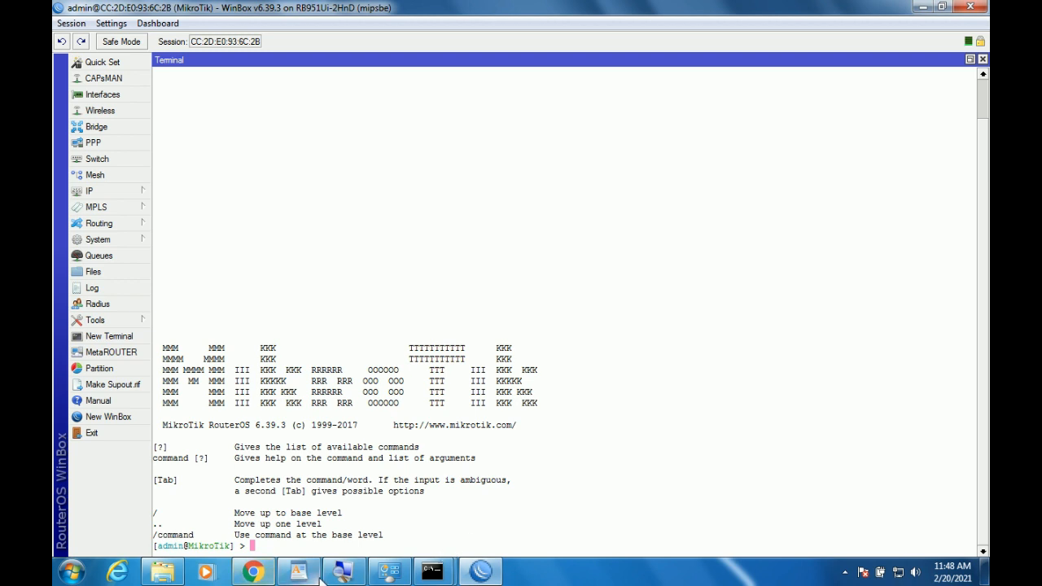
Highlight the Jaringan Wireless 192.168.200.1/24 address and SSID lines on the exam sheet.
{"action": "left_click", "coordinate": [298, 572]}
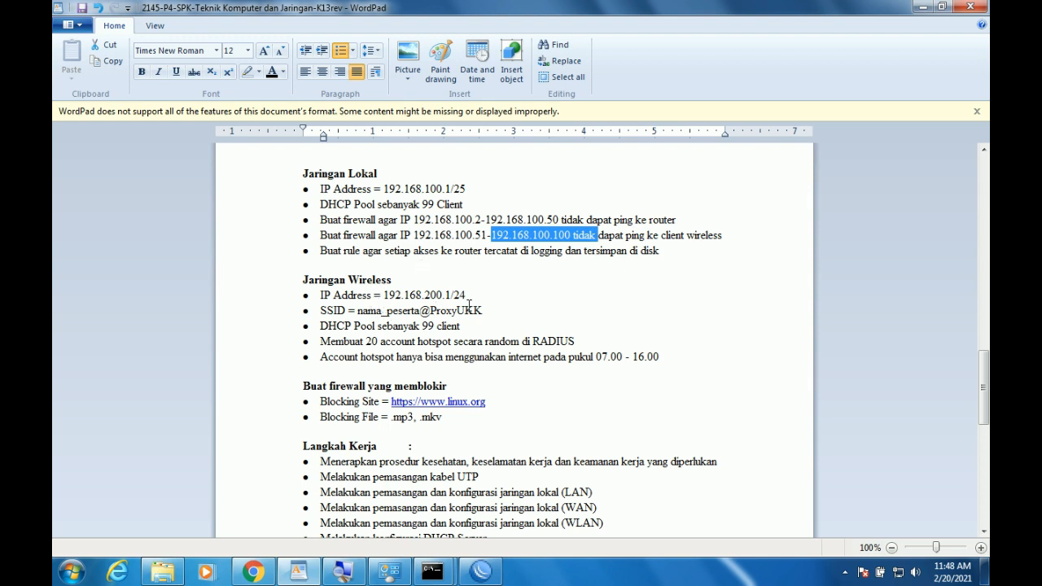
{"action": "left_click_drag", "start_coordinate": [486, 310], "coordinate": [321, 295]}
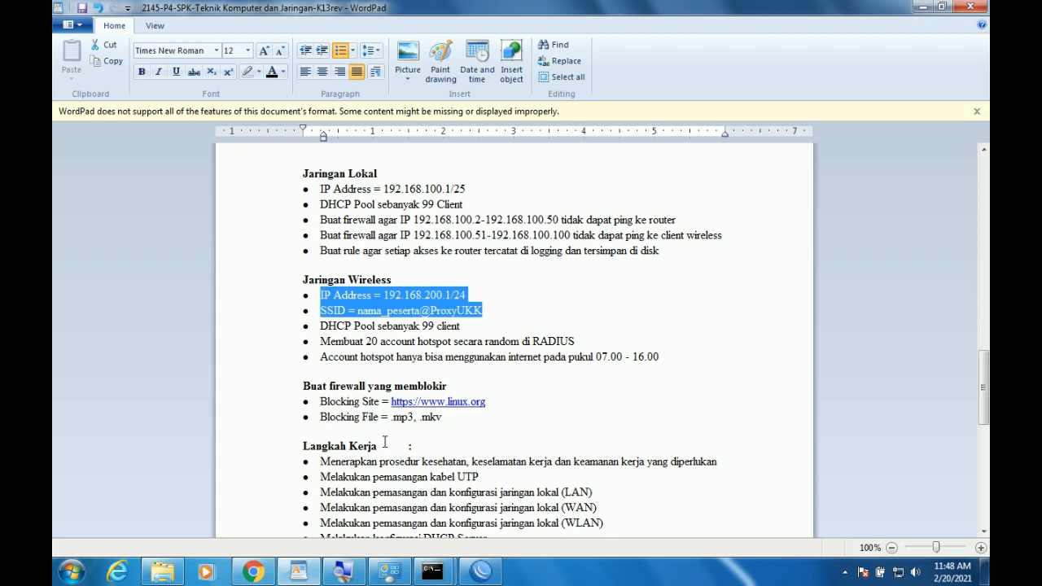
{"action": "left_click", "coordinate": [360, 296]}
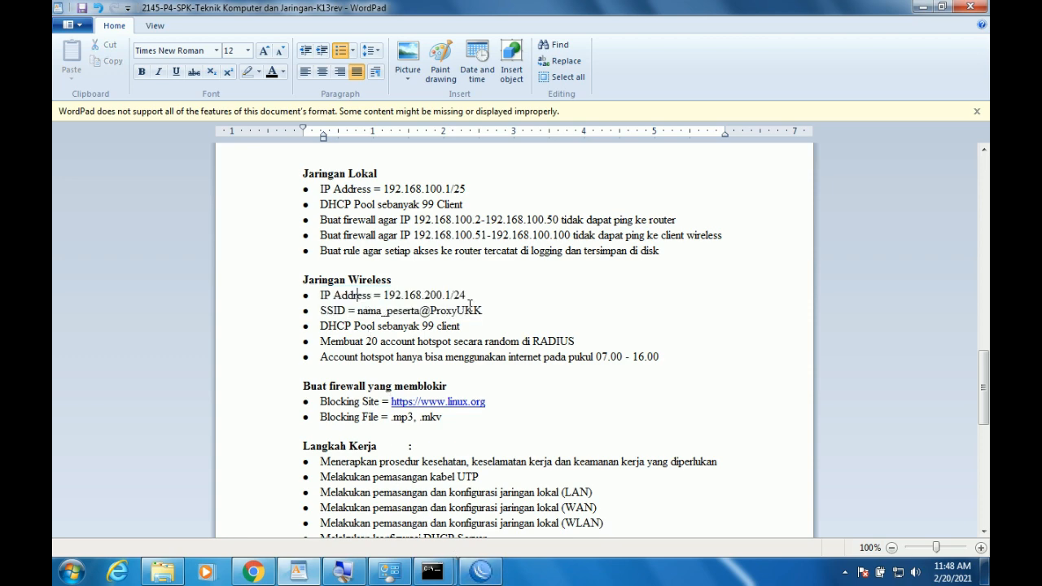
{"action": "left_click_drag", "start_coordinate": [486, 310], "coordinate": [329, 312]}
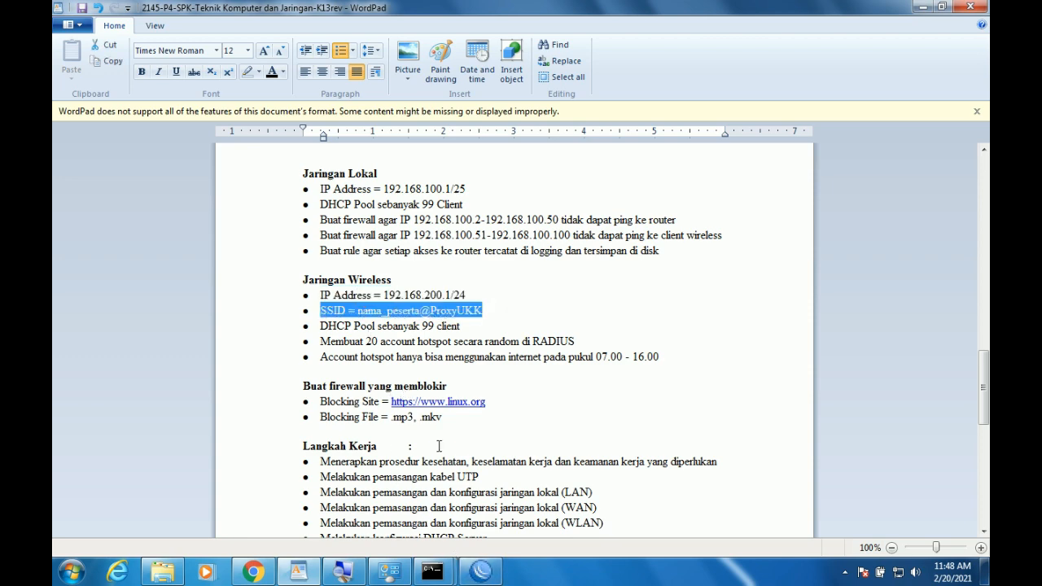
{"action": "left_click", "coordinate": [481, 572]}
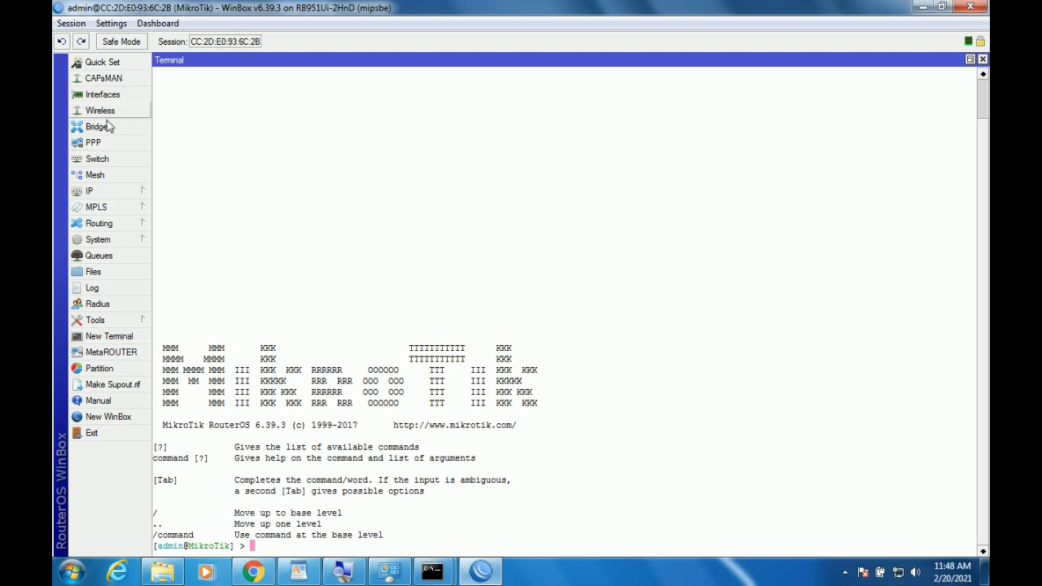
Enable the wlan1 wireless interface.
{"action": "left_click", "coordinate": [139, 199]}
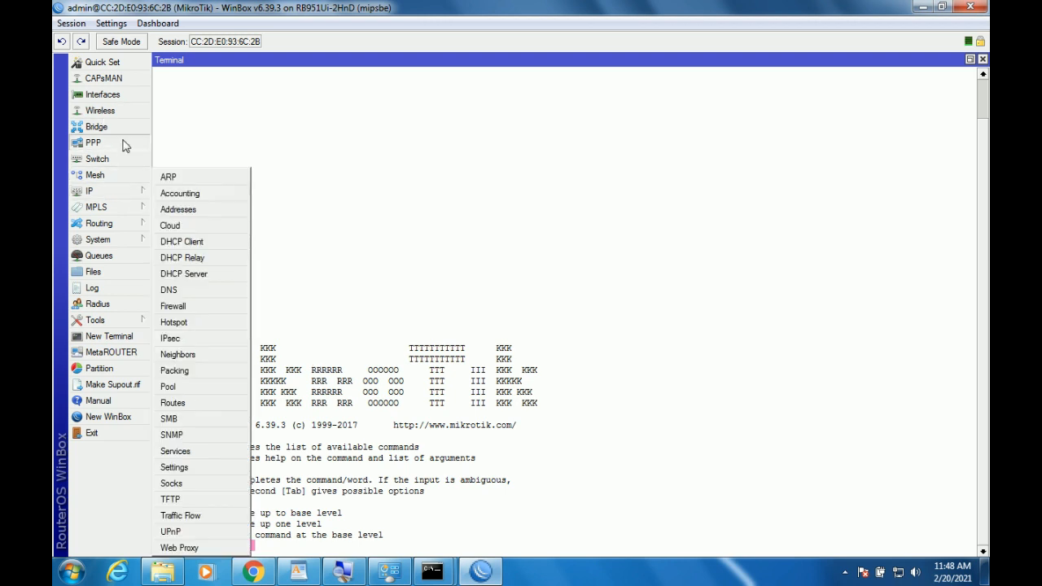
{"action": "left_click", "coordinate": [100, 111]}
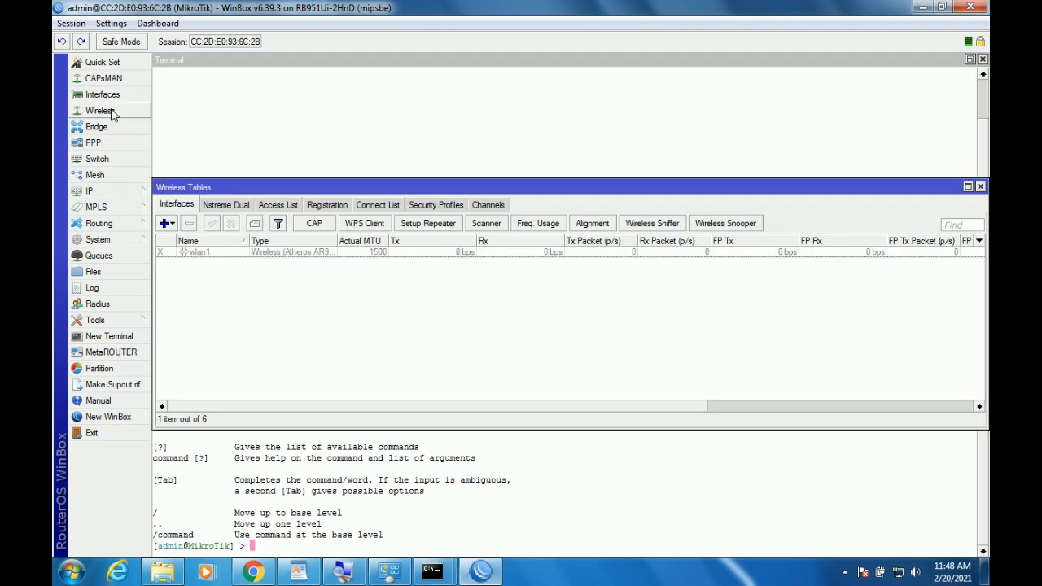
{"action": "left_click", "coordinate": [210, 252]}
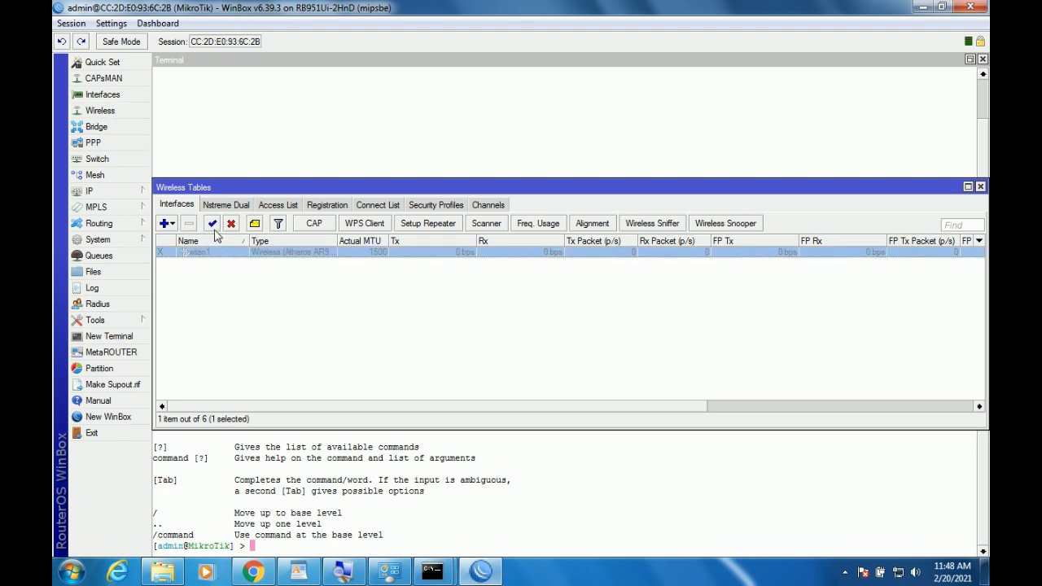
{"action": "left_click", "coordinate": [213, 225]}
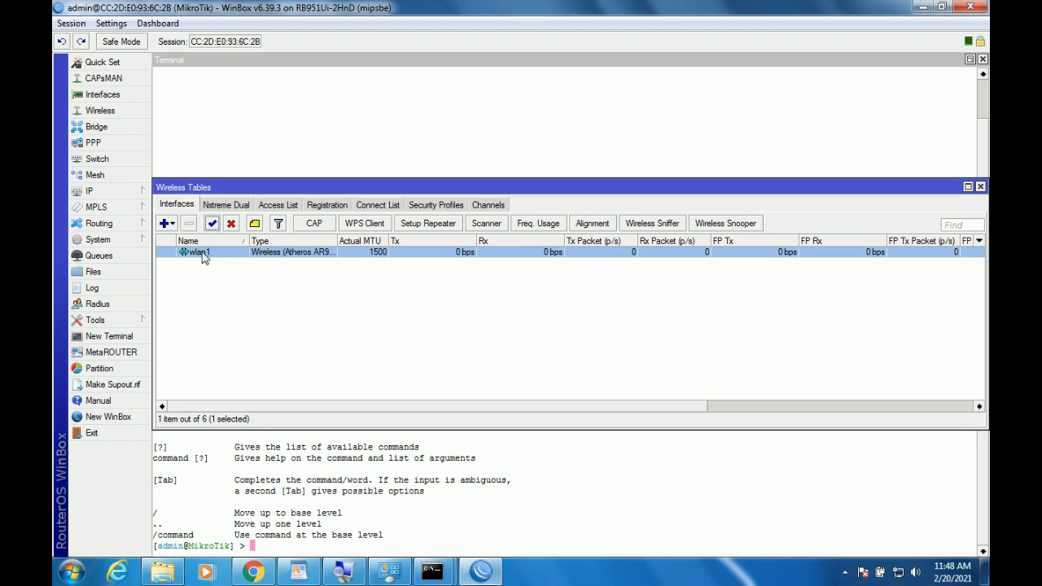
Set wlan1's wireless mode to ap bridge.
{"action": "double_click", "coordinate": [217, 255]}
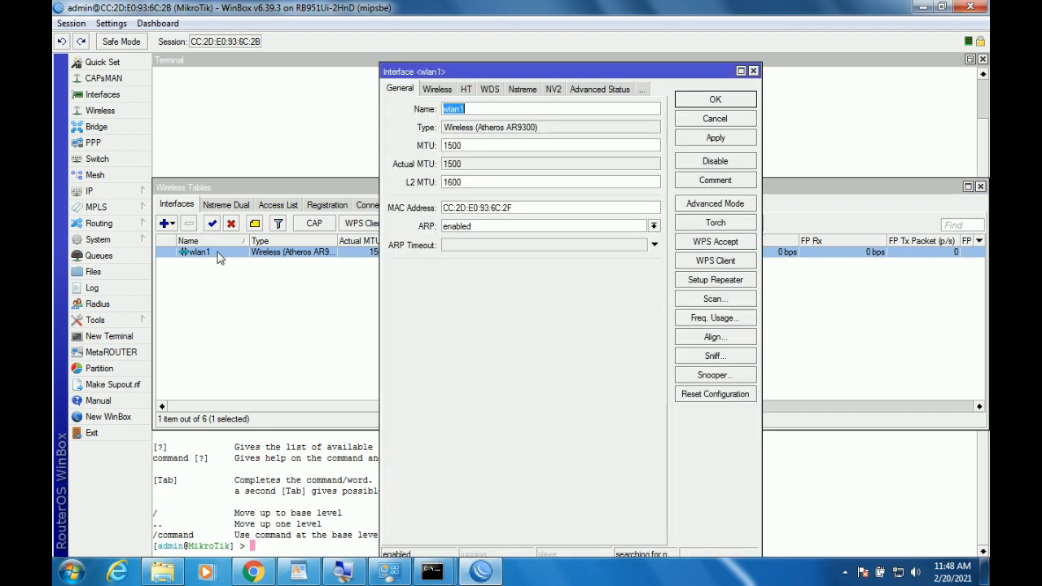
{"action": "left_click", "coordinate": [437, 91]}
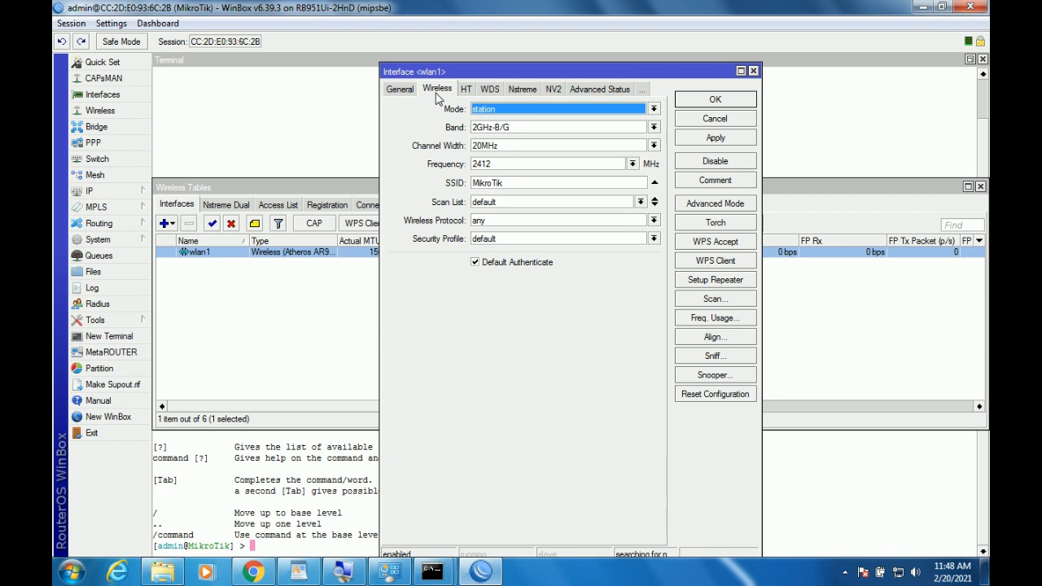
{"action": "left_click", "coordinate": [539, 111]}
{"action": "left_click", "coordinate": [533, 131]}
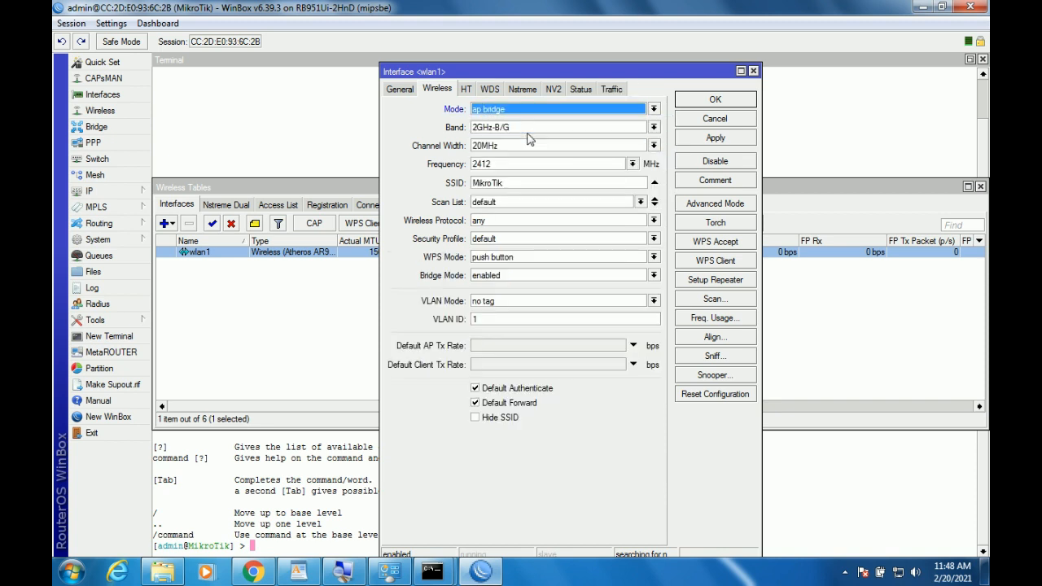
Replace the MikroTik SSID with the participant-name@proxyUKK SSID and save wlan1's settings.
{"action": "double_click", "coordinate": [539, 183]}
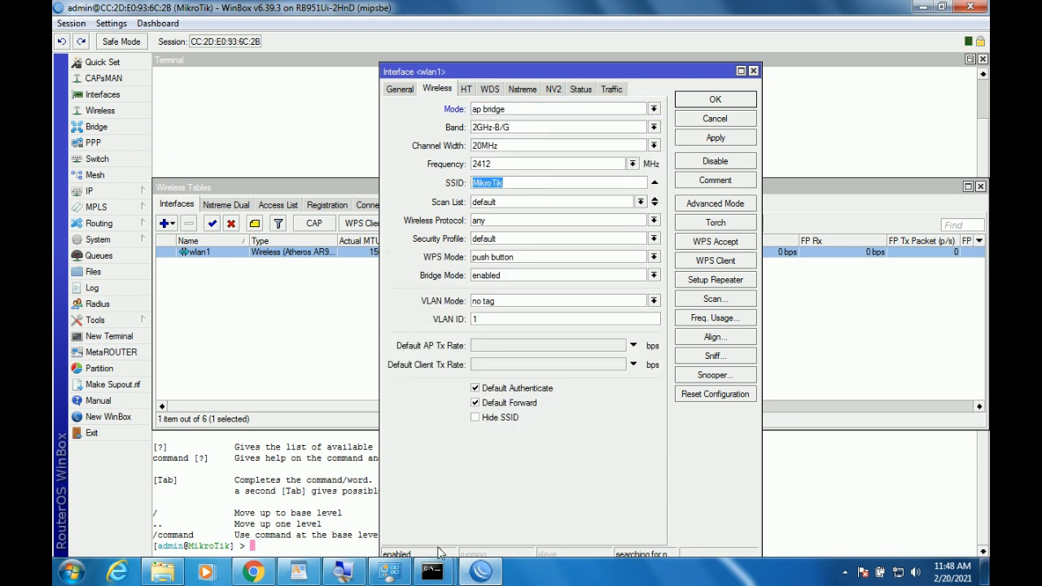
{"action": "left_click", "coordinate": [313, 575]}
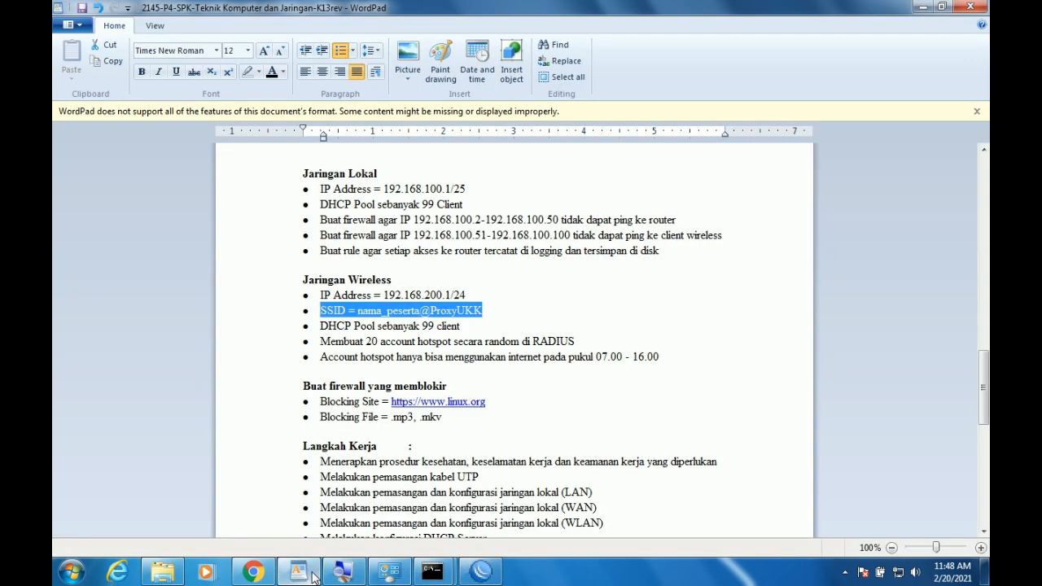
{"action": "left_click", "coordinate": [313, 575]}
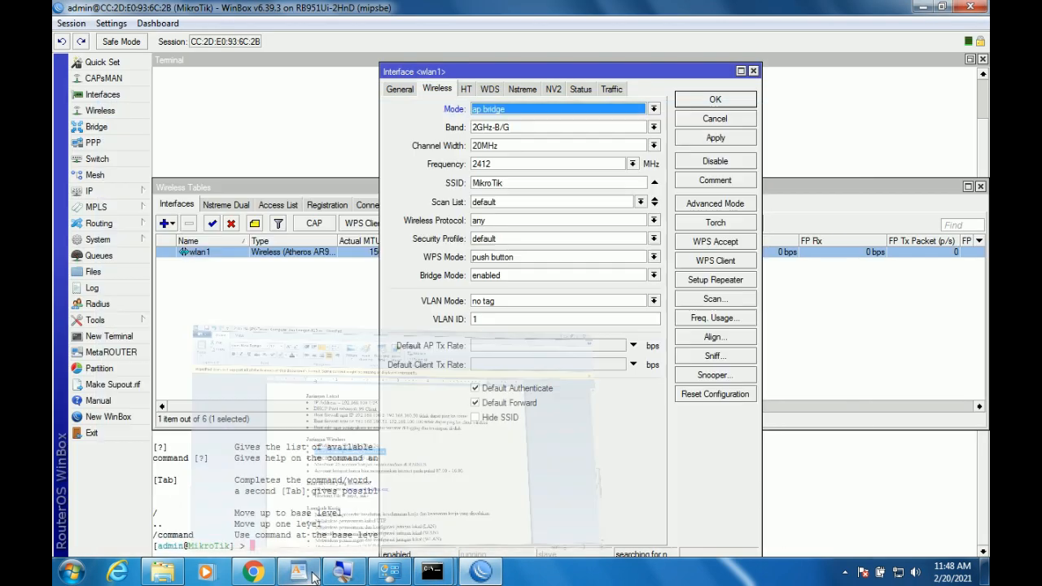
{"action": "double_click", "coordinate": [514, 184]}
{"action": "type", "text": "agus@pro"}
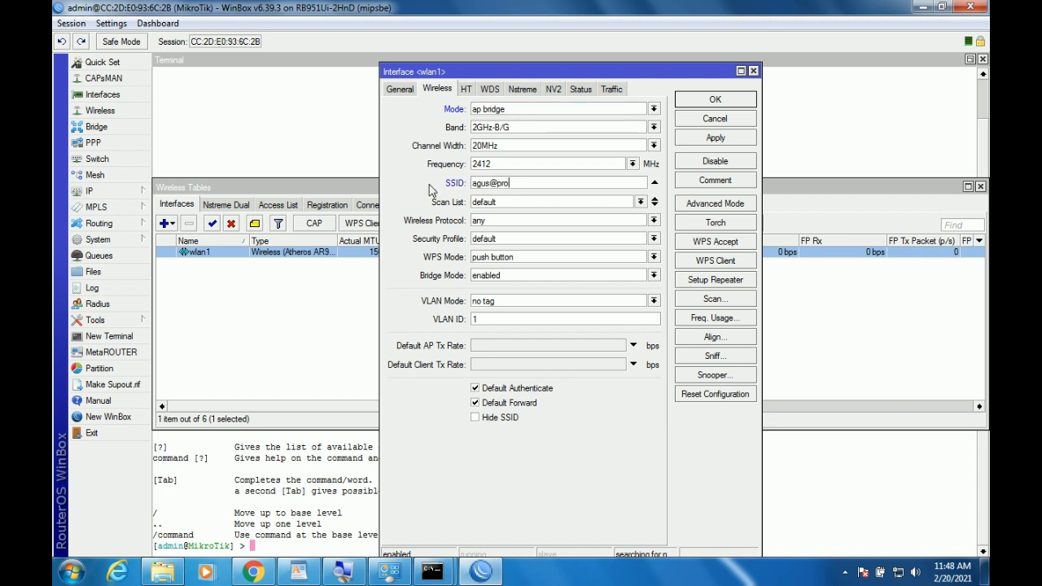
{"action": "type", "text": "xu"}
{"action": "left_click", "coordinate": [696, 140]}
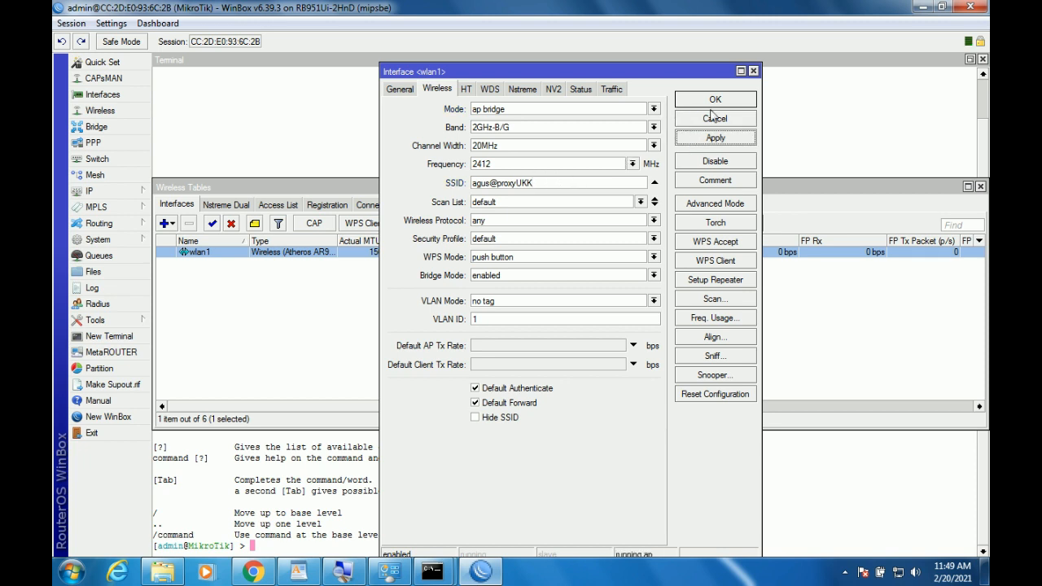
{"action": "left_click", "coordinate": [715, 100]}
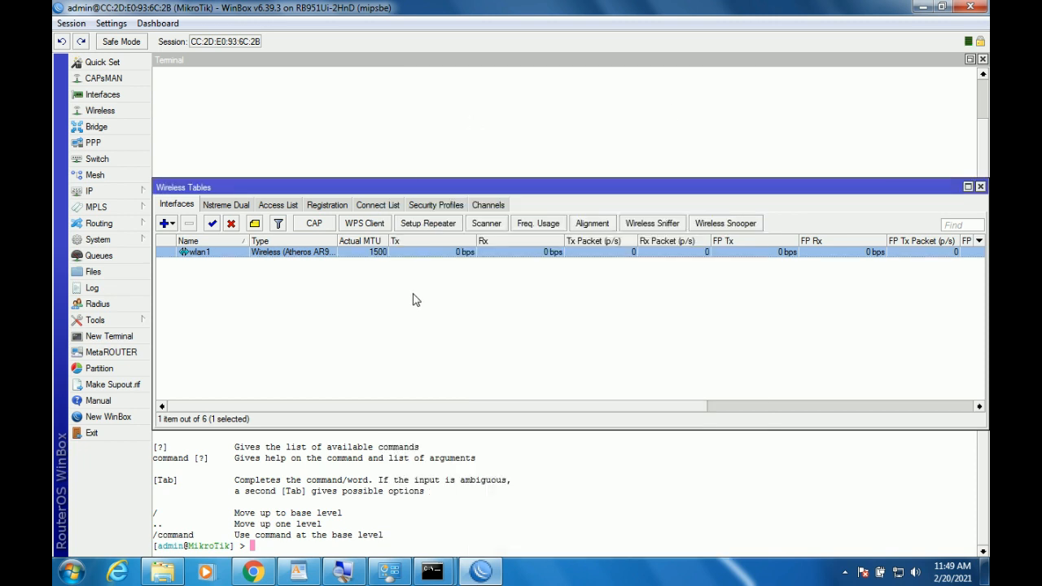
Mark the DHCP pool requirement line on the exam sheet.
{"action": "left_click", "coordinate": [301, 574]}
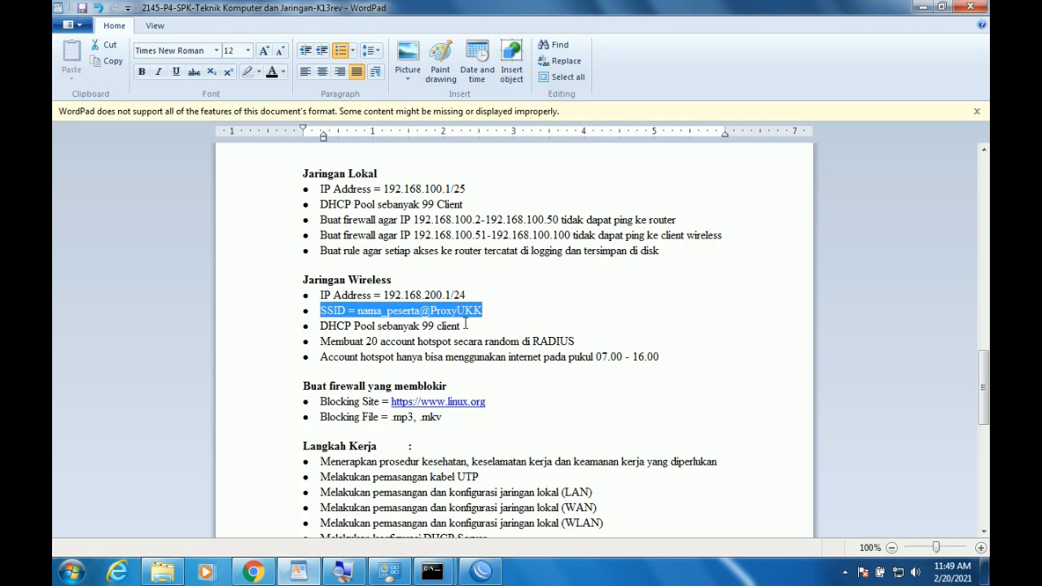
{"action": "left_click_drag", "start_coordinate": [466, 324], "coordinate": [341, 333]}
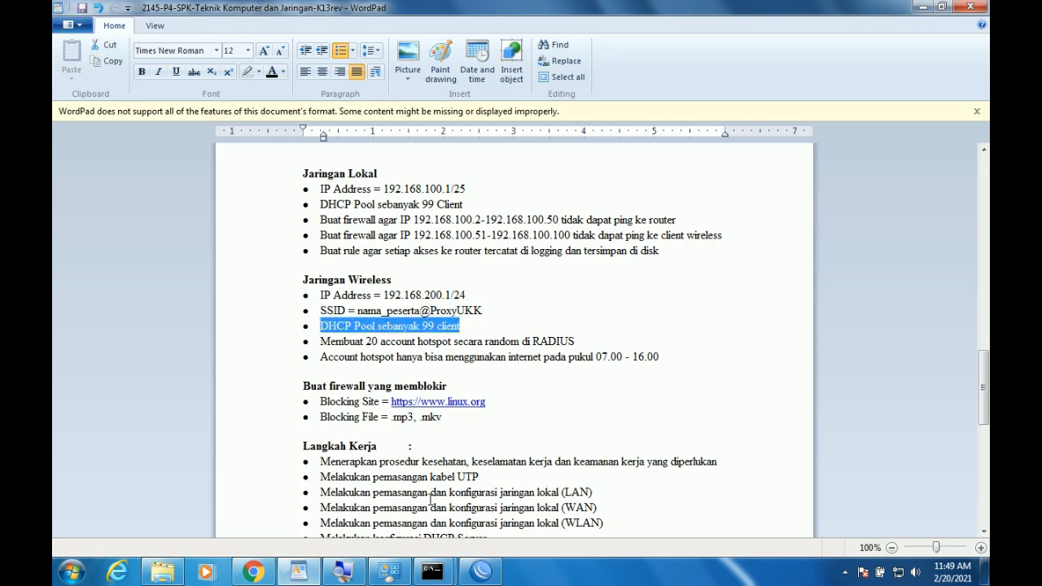
{"action": "left_click", "coordinate": [480, 572]}
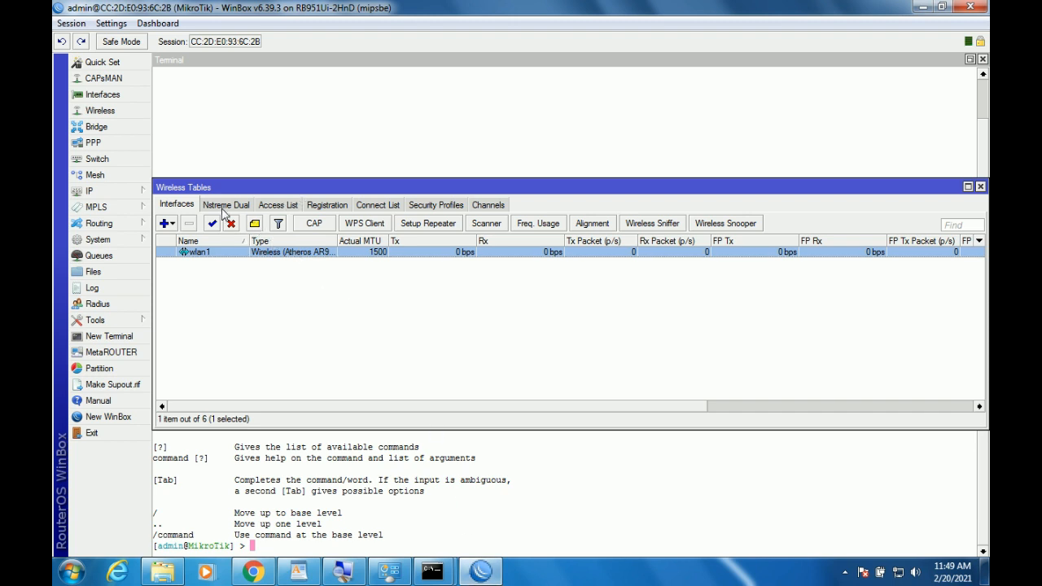
Start the Hotspot Setup wizard on wlan1 with masquerading turned off.
{"action": "left_click", "coordinate": [93, 190]}
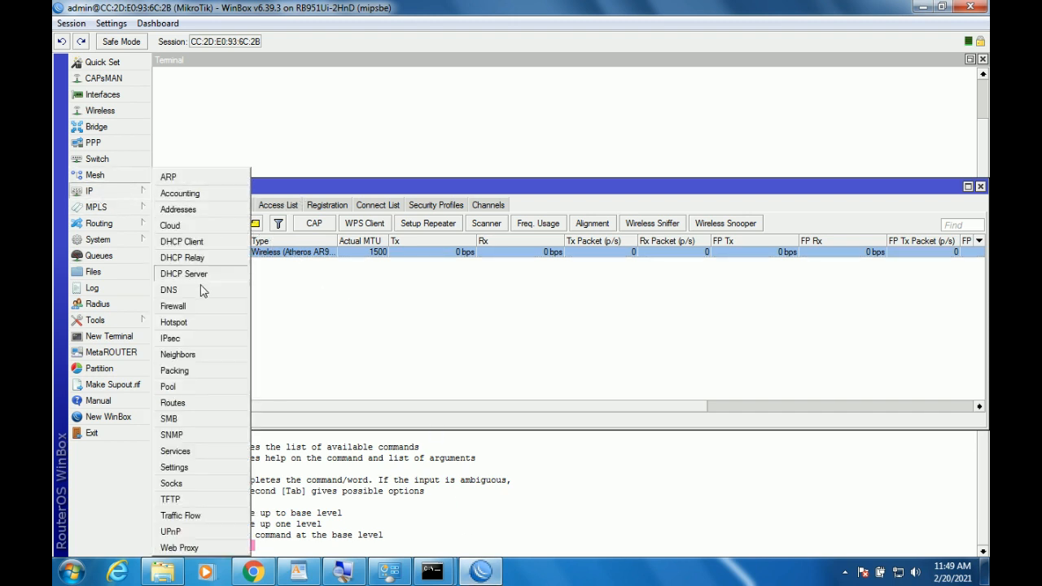
{"action": "left_click", "coordinate": [232, 323]}
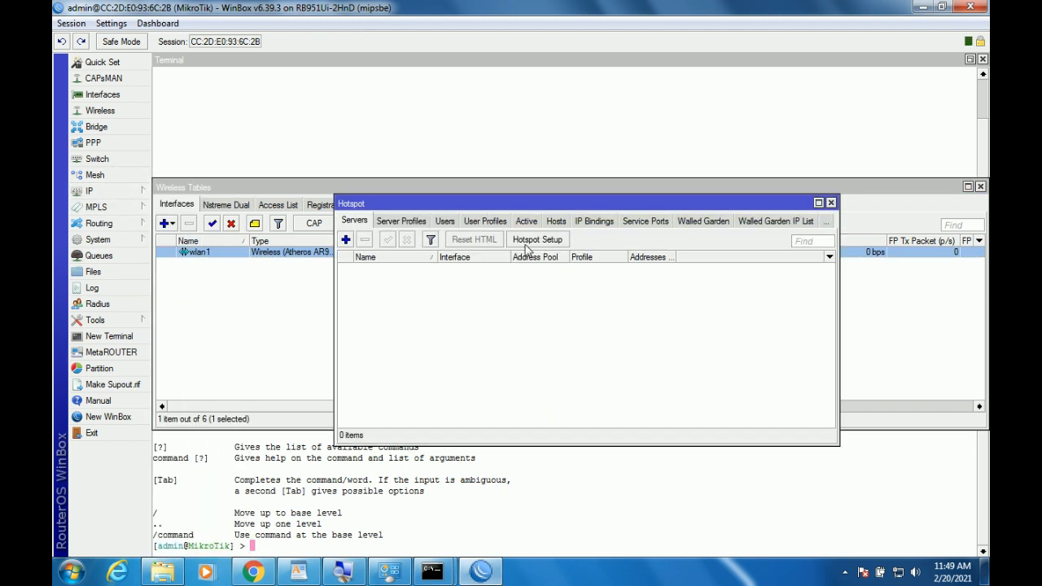
{"action": "left_click", "coordinate": [550, 241]}
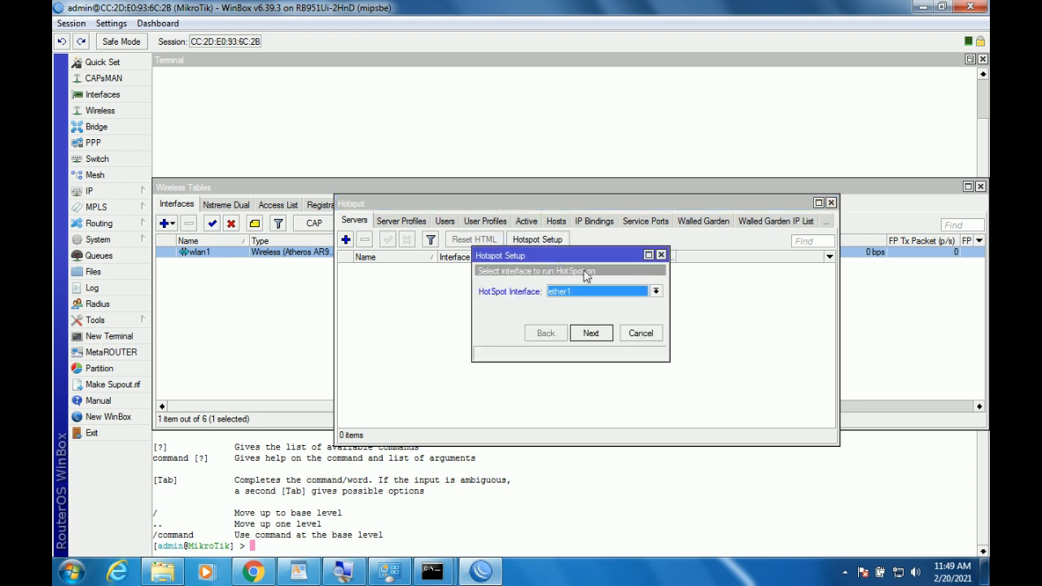
{"action": "left_click", "coordinate": [596, 292]}
{"action": "left_click", "coordinate": [575, 351]}
{"action": "left_click", "coordinate": [588, 334]}
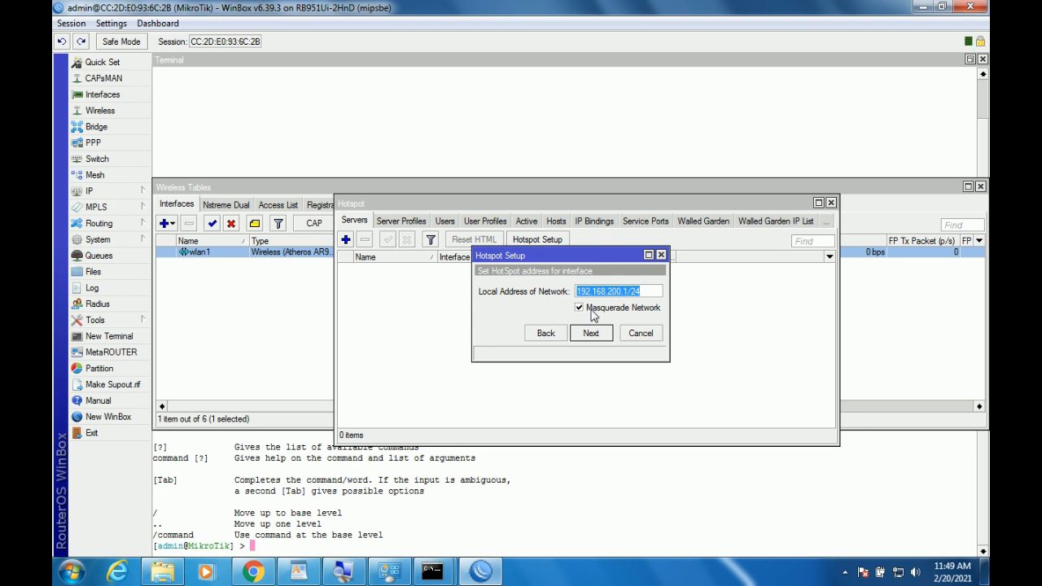
{"action": "left_click", "coordinate": [595, 314]}
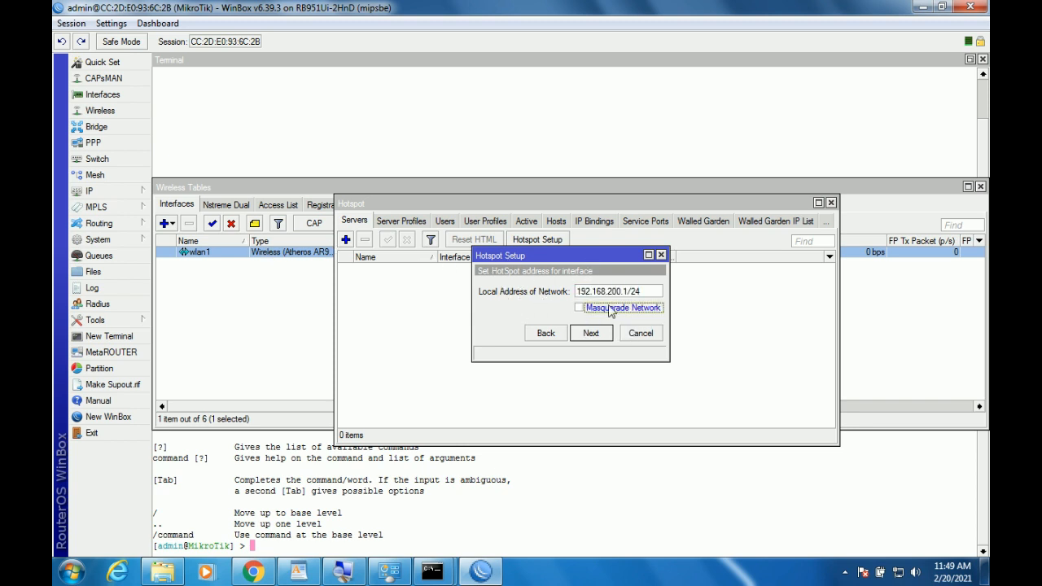
{"action": "left_click", "coordinate": [592, 333]}
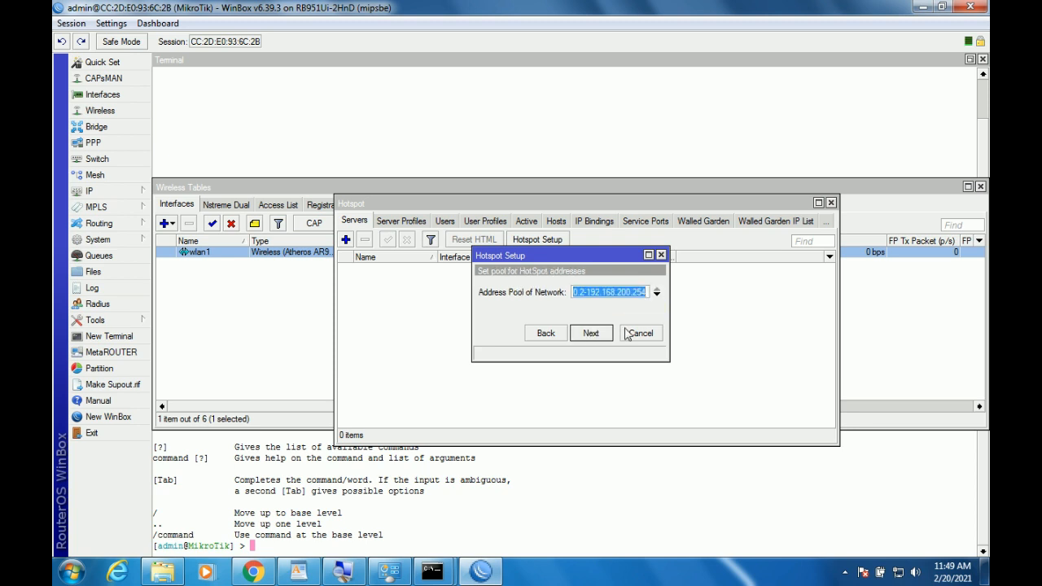
Use pool 192.168.200.2-192.168.200.100, skip certificate and SMTP, and accept DNS 8.8.8.8, 8.8.4.4.
{"action": "left_click_drag", "start_coordinate": [670, 315], "coordinate": [762, 326]}
{"action": "left_click", "coordinate": [709, 292]}
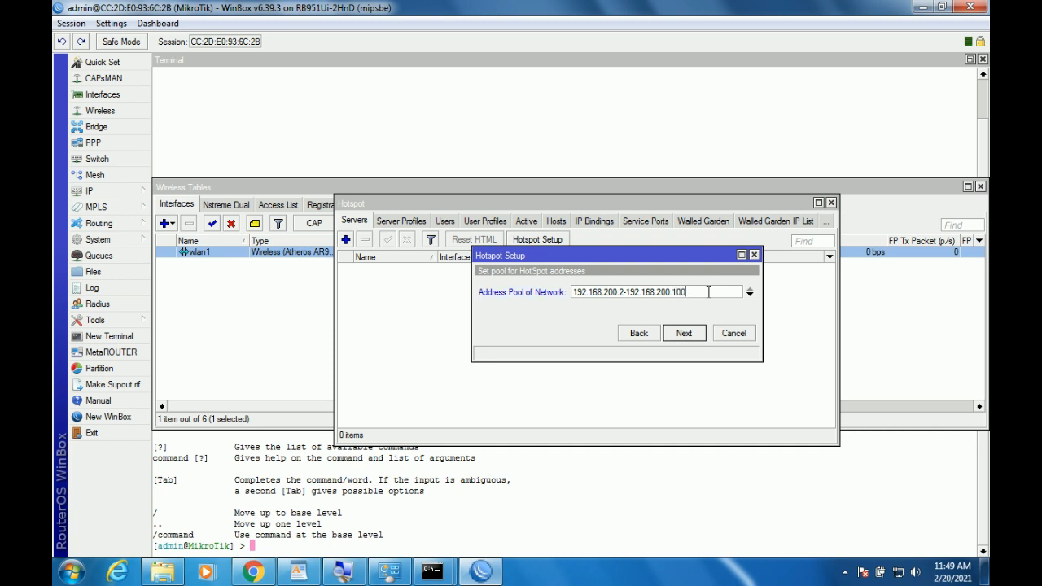
{"action": "left_click", "coordinate": [684, 334]}
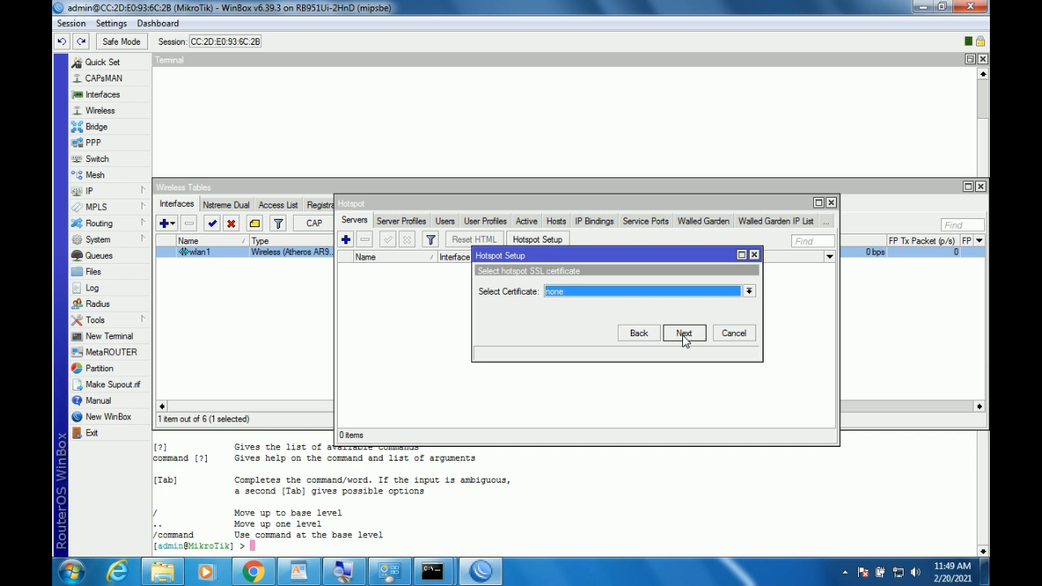
{"action": "left_click", "coordinate": [684, 334]}
{"action": "left_click", "coordinate": [684, 336]}
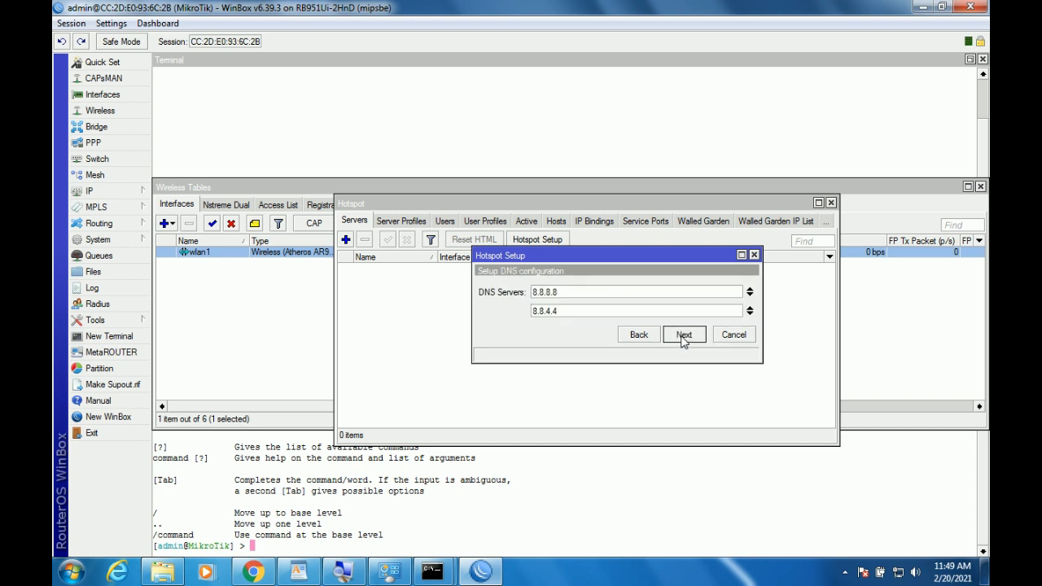
{"action": "left_click", "coordinate": [683, 336]}
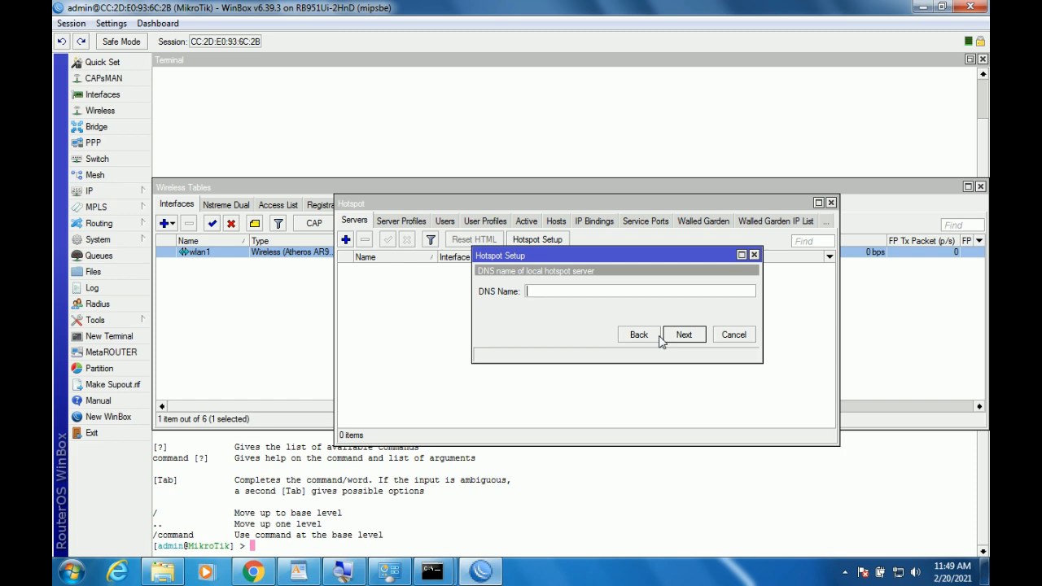
Consult the exam sheet again before the hotspot DNS name step.
{"action": "left_click", "coordinate": [317, 564]}
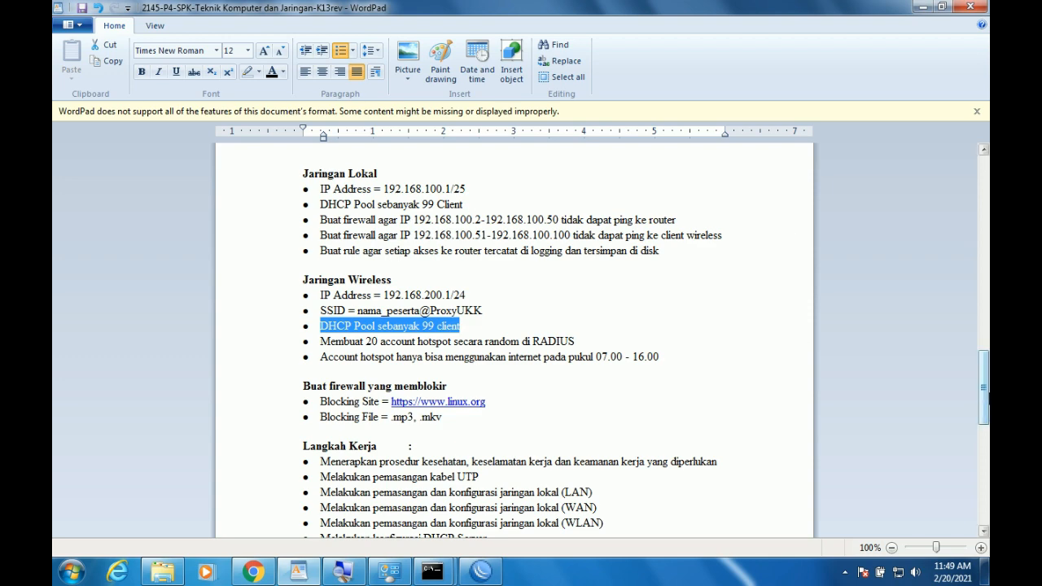
{"action": "mouse_move", "coordinate": [985, 386]}
{"action": "left_mouse_down"}
{"action": "mouse_move", "coordinate": [985, 339]}
{"action": "mouse_move", "coordinate": [987, 391]}
{"action": "left_mouse_up"}
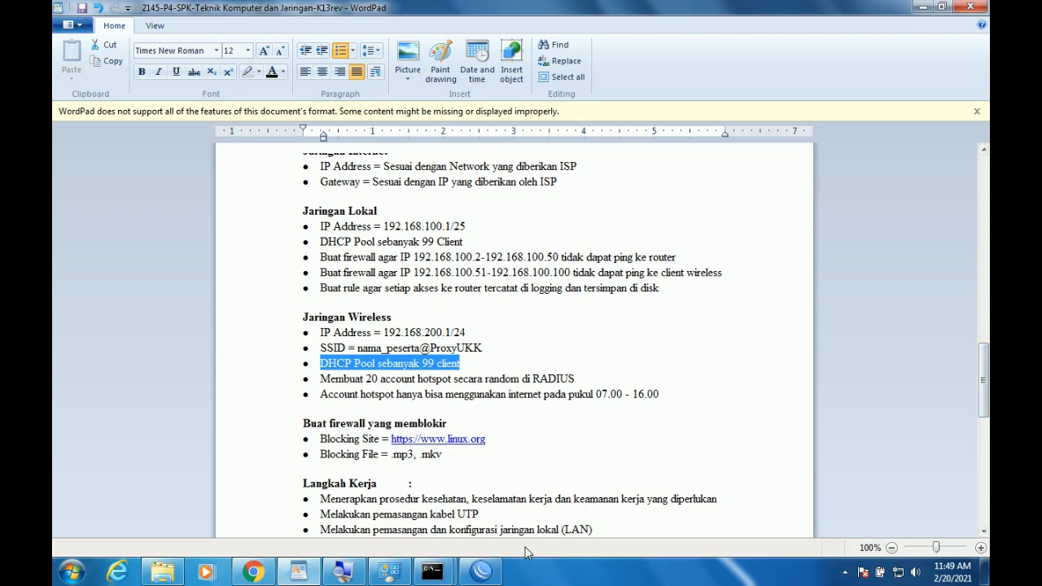
{"action": "left_click", "coordinate": [481, 571]}
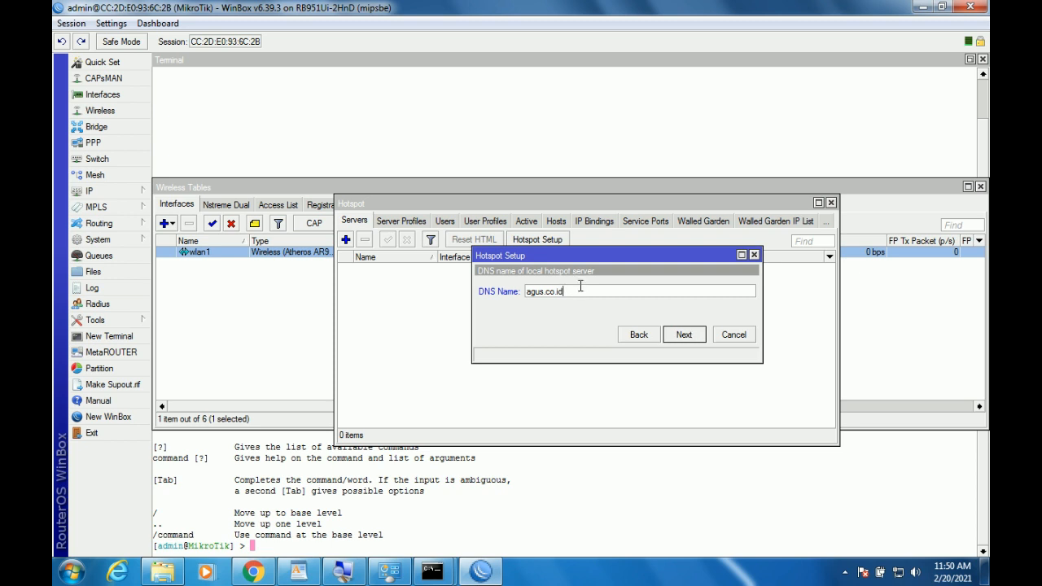
Set the hotspot DNS name to sekolah.sch.id.
{"action": "left_click_drag", "start_coordinate": [579, 290], "coordinate": [511, 291]}
{"action": "type", "text": "sekolah.sch"}
{"action": "left_click", "coordinate": [680, 335]}
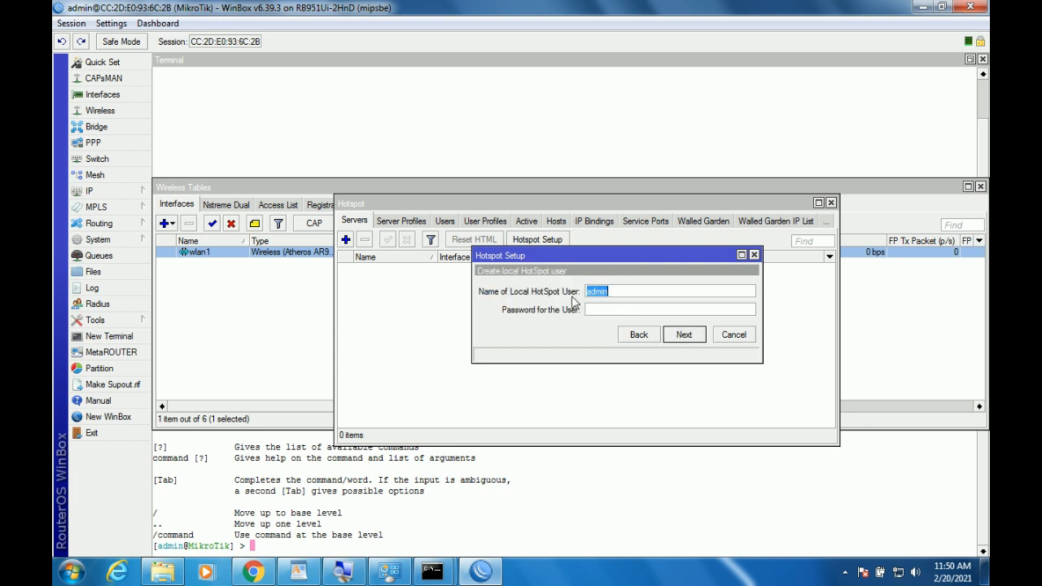
Accept the default local user, dismiss the completion message, and bring up the WordPad task sheet.
{"action": "left_click", "coordinate": [689, 341]}
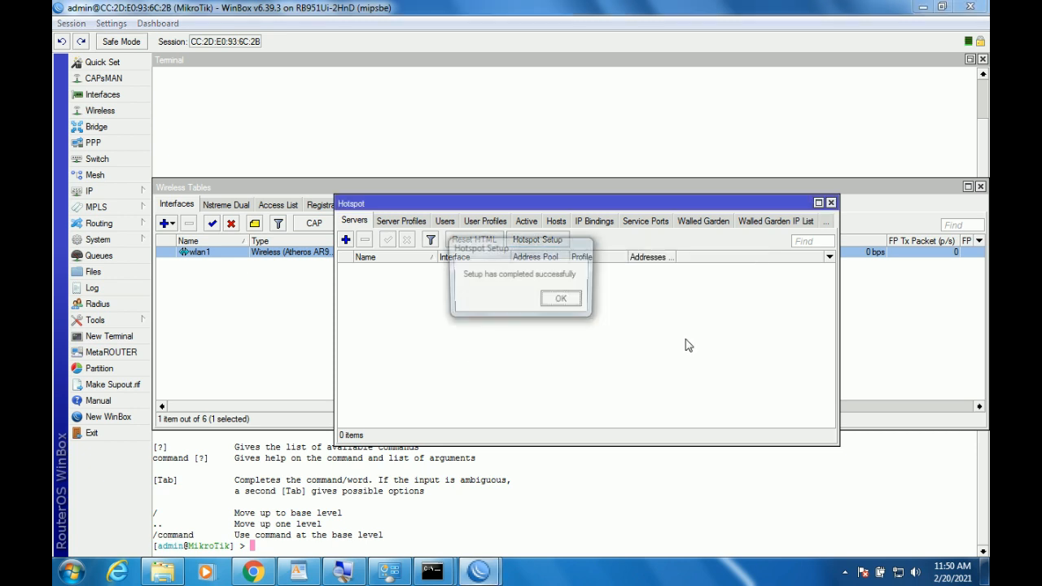
{"action": "left_click", "coordinate": [562, 301]}
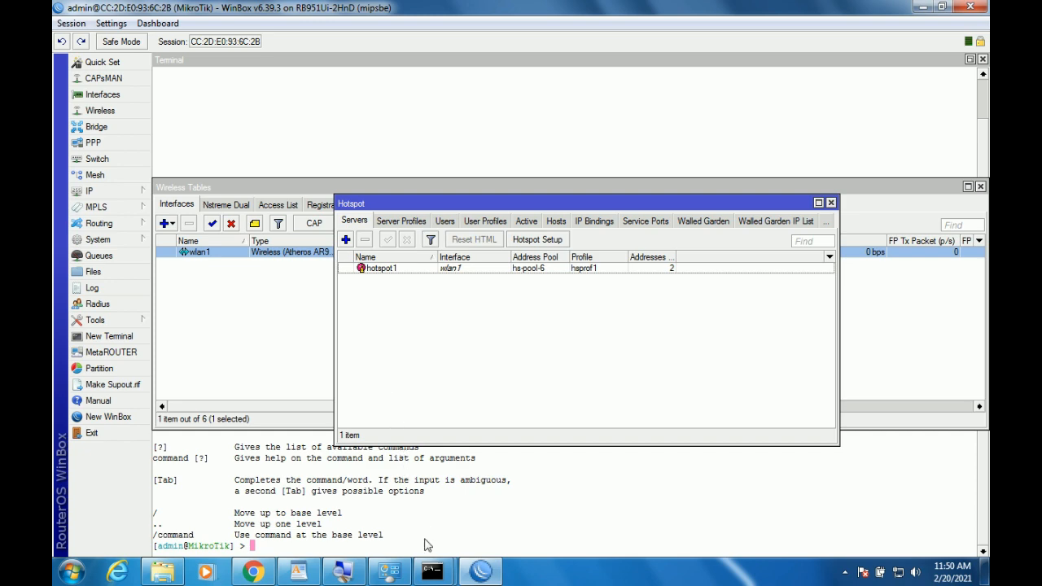
{"action": "left_click", "coordinate": [299, 570]}
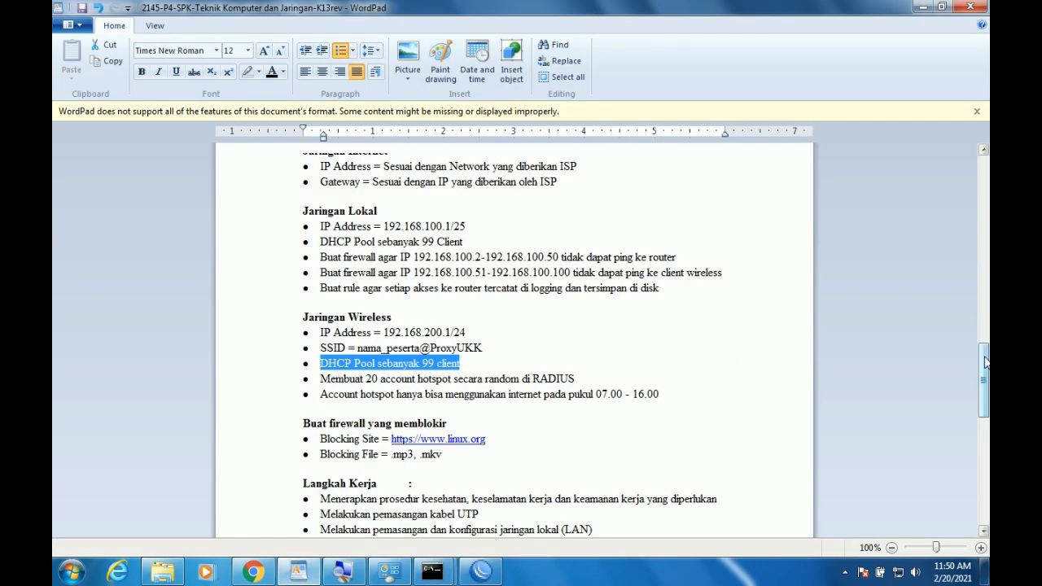
Review the hotspot account and Blocking Site requirements in the task sheet, then return to WinBox.
{"action": "left_click_drag", "start_coordinate": [984, 362], "coordinate": [984, 395]}
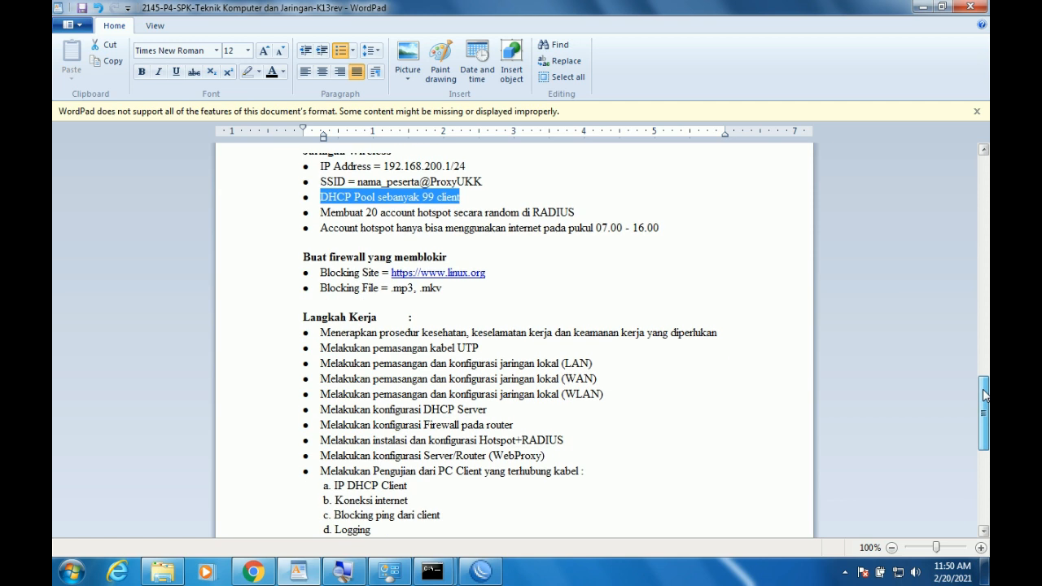
{"action": "left_click_drag", "start_coordinate": [346, 216], "coordinate": [444, 229]}
{"action": "left_click", "coordinate": [458, 243]}
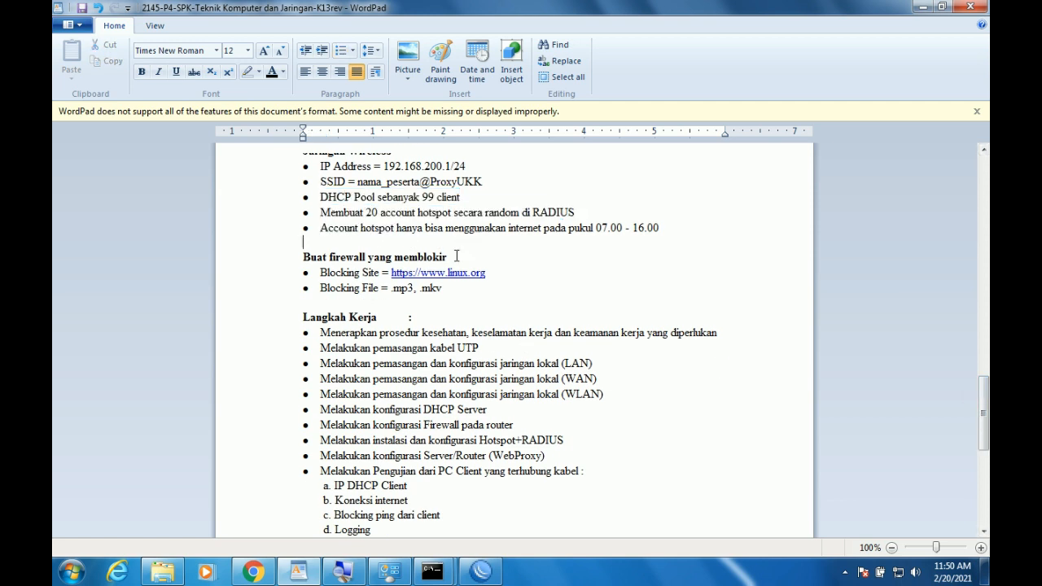
{"action": "left_click", "coordinate": [295, 259]}
{"action": "mouse_move", "coordinate": [535, 264]}
{"action": "left_mouse_down"}
{"action": "mouse_move", "coordinate": [528, 272]}
{"action": "mouse_move", "coordinate": [531, 262]}
{"action": "left_mouse_up"}
{"action": "left_click", "coordinate": [484, 573]}
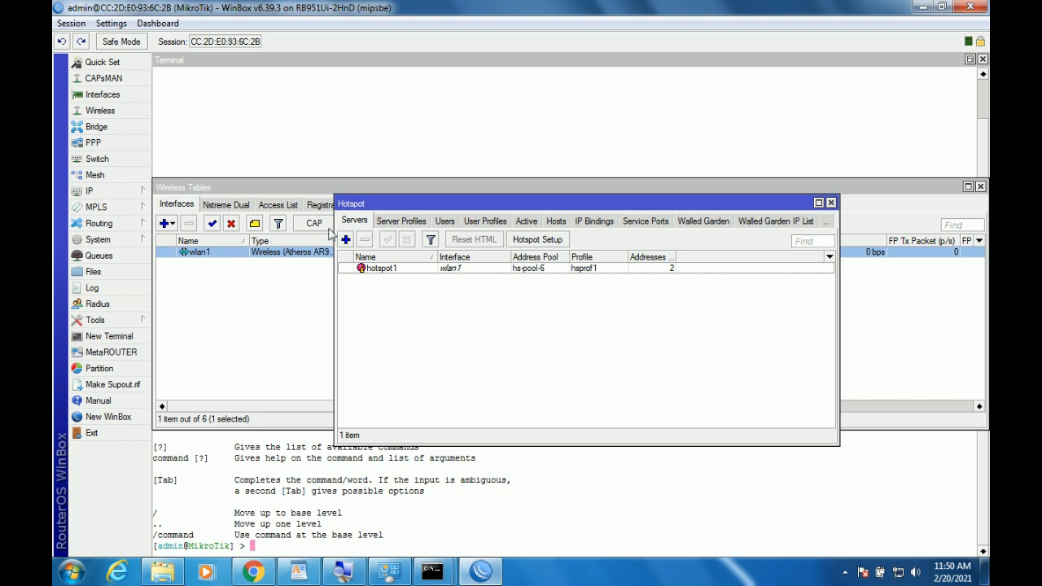
Open IP > Firewall filter rules and add a new rule.
{"action": "left_click", "coordinate": [115, 206]}
{"action": "mouse_move", "coordinate": [114, 190]}
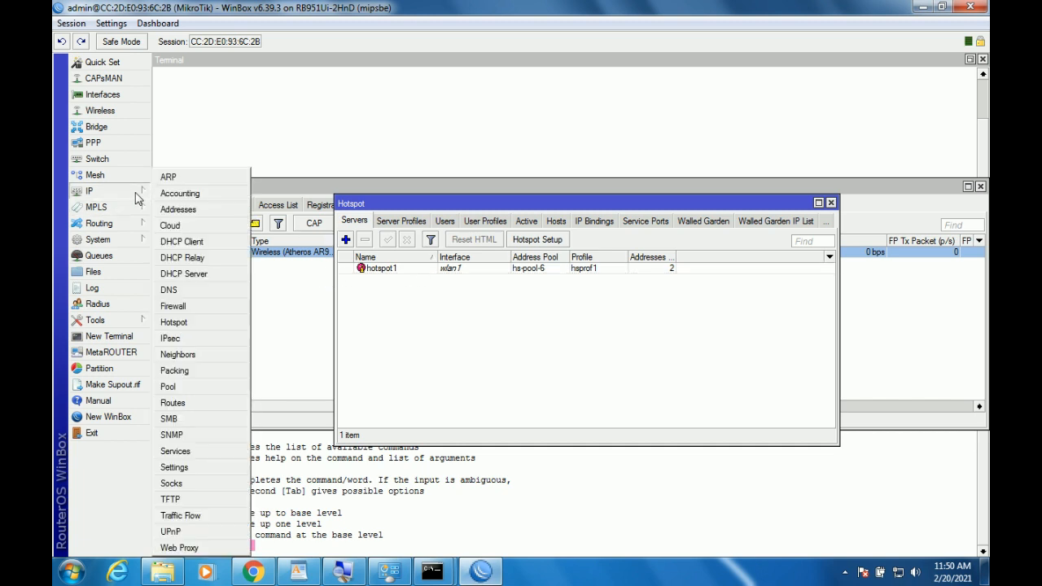
{"action": "left_click", "coordinate": [186, 307]}
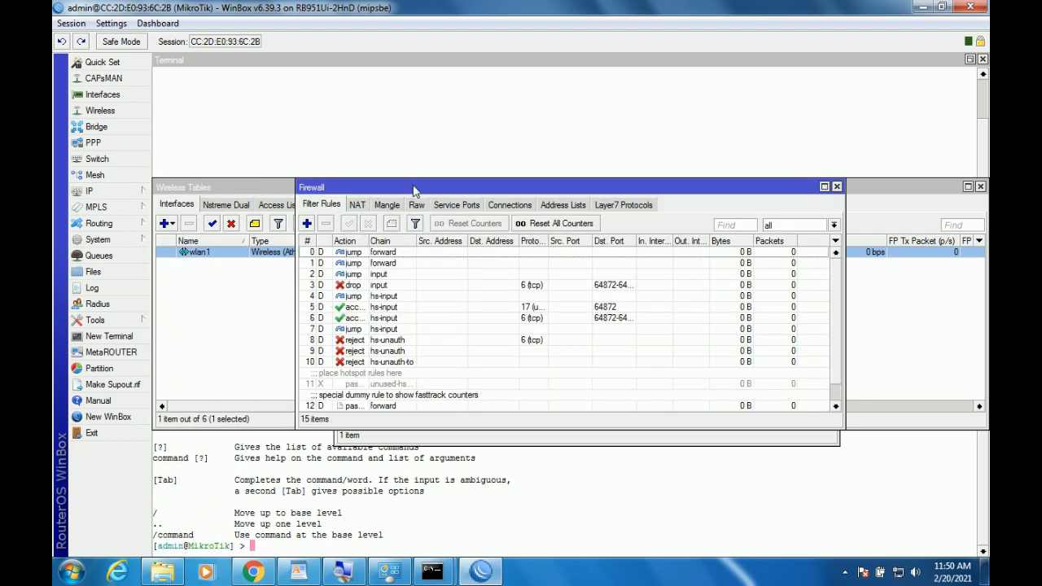
{"action": "left_click", "coordinate": [307, 224]}
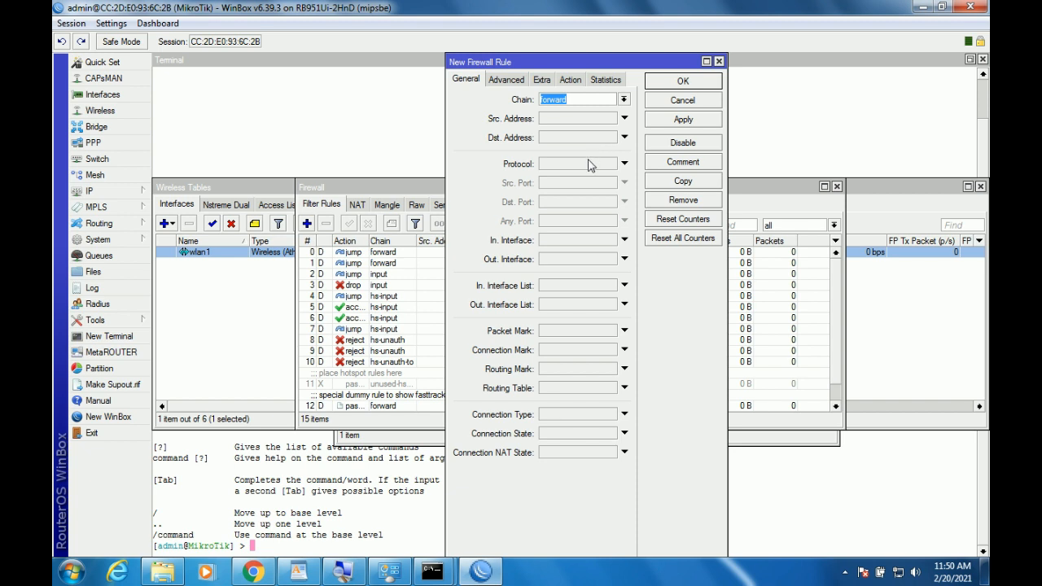
Make it a forward TCP rule on destination port 80, begin Content 'linux.', then check the task sheet.
{"action": "left_click", "coordinate": [590, 165]}
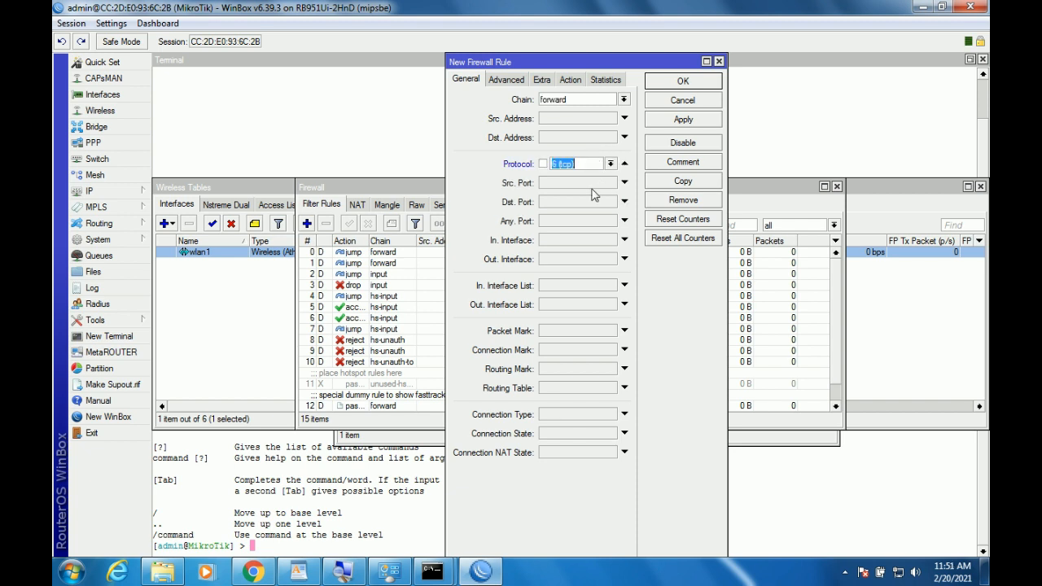
{"action": "left_click", "coordinate": [581, 202]}
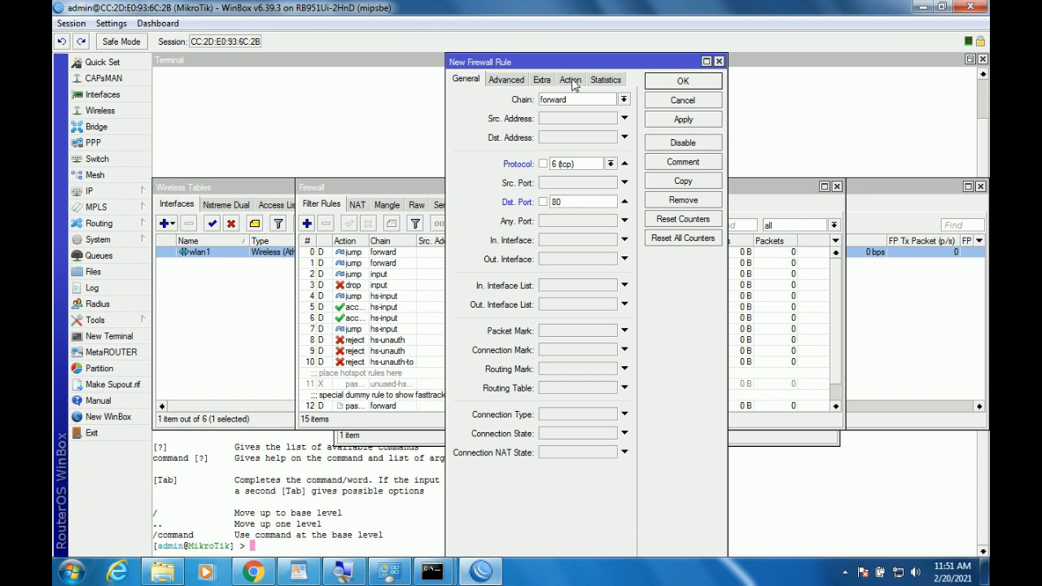
{"action": "left_click", "coordinate": [506, 80]}
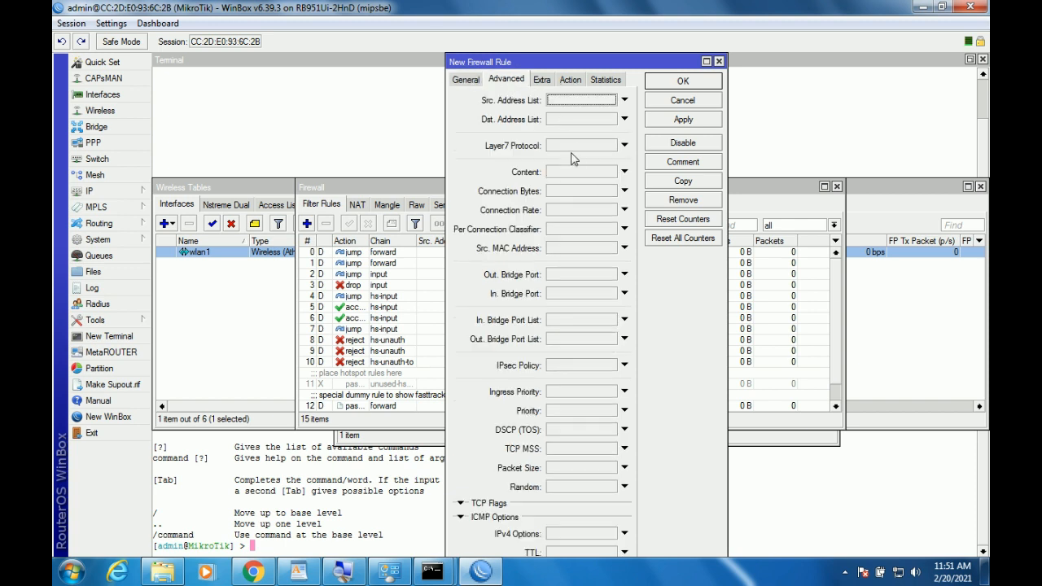
{"action": "left_click", "coordinate": [575, 178]}
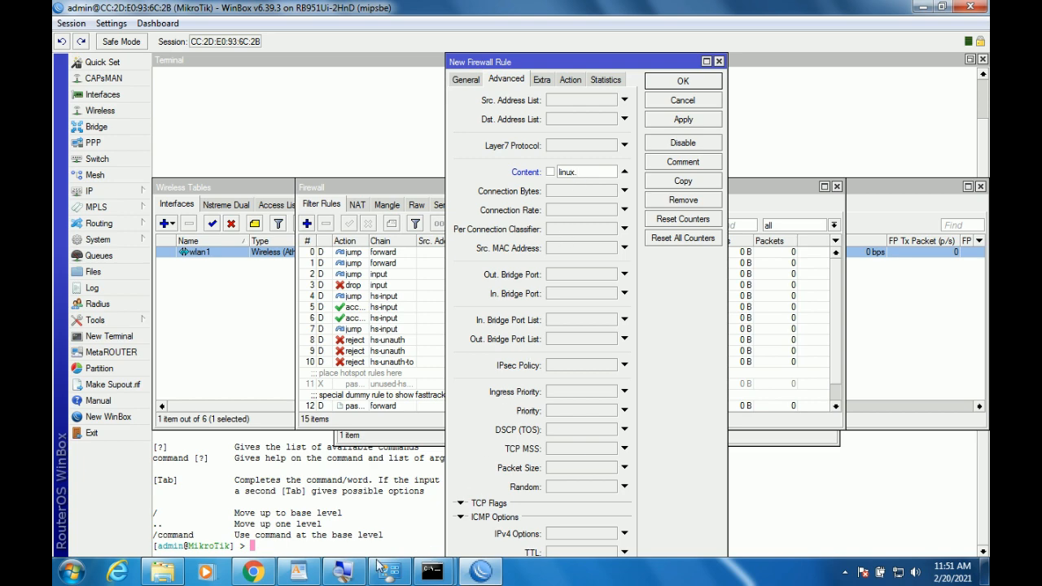
{"action": "left_click", "coordinate": [303, 574]}
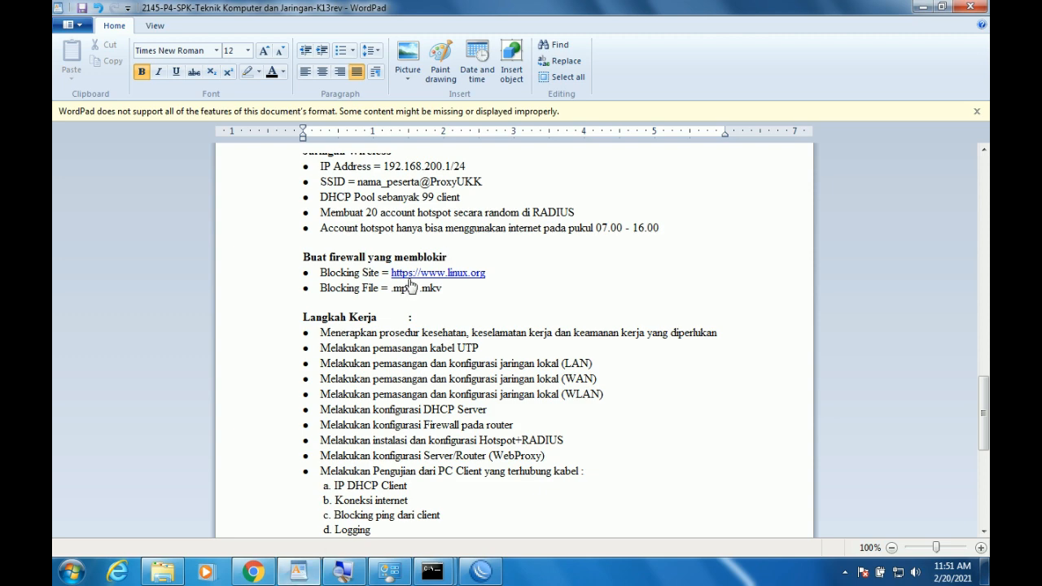
Return to the new firewall rule and complete its Content as linux.org.
{"action": "left_click", "coordinate": [300, 574]}
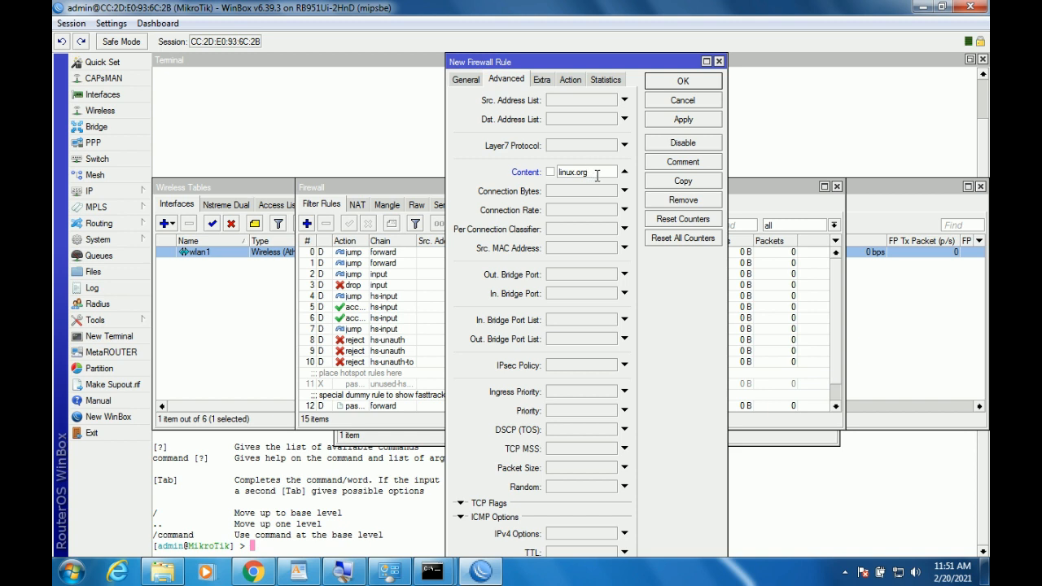
Set the rule's action to drop, apply, and save it.
{"action": "left_click", "coordinate": [570, 79]}
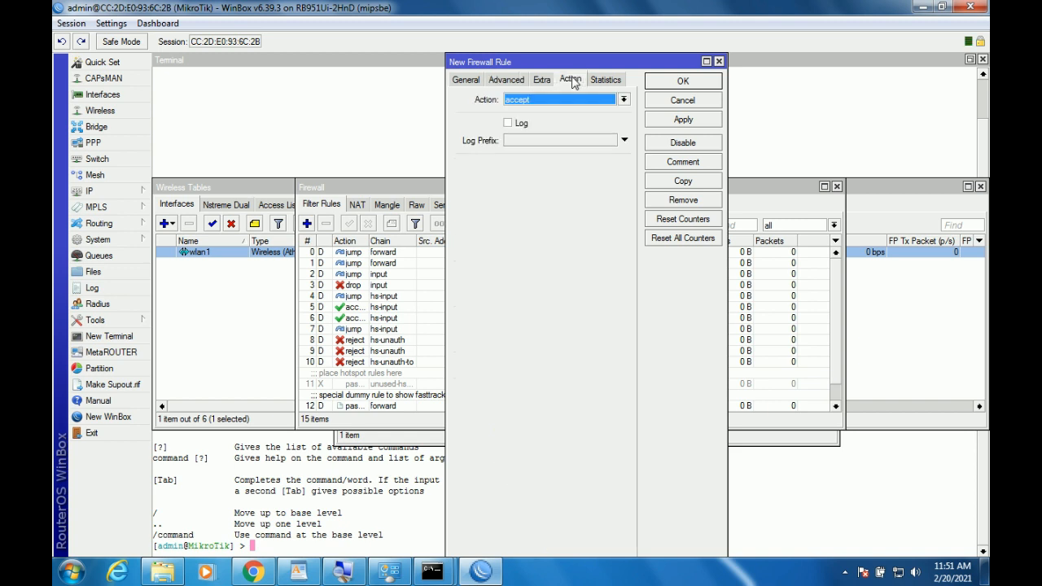
{"action": "left_click", "coordinate": [572, 101]}
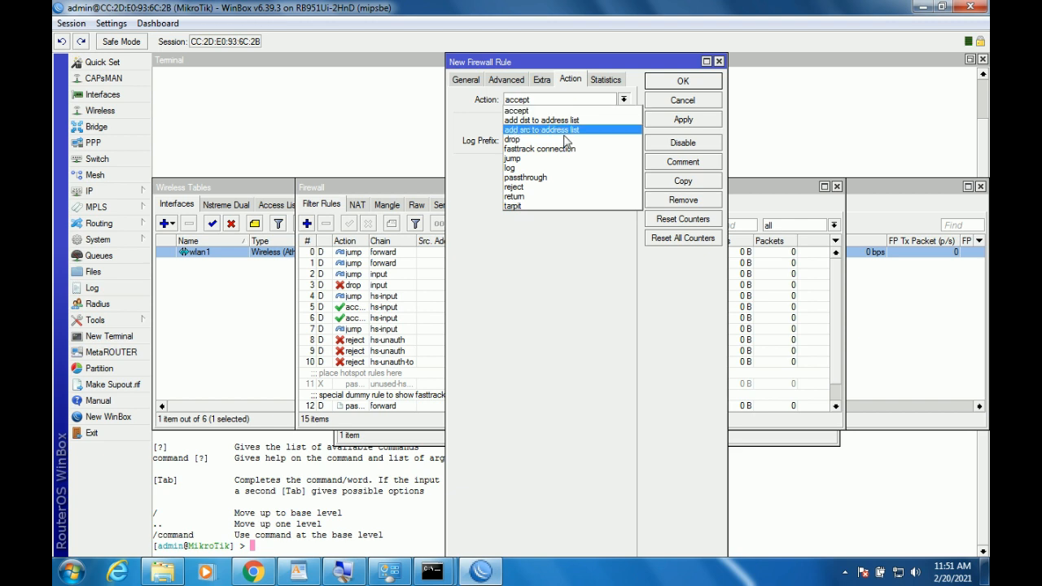
{"action": "left_click", "coordinate": [564, 140]}
{"action": "left_click", "coordinate": [682, 120]}
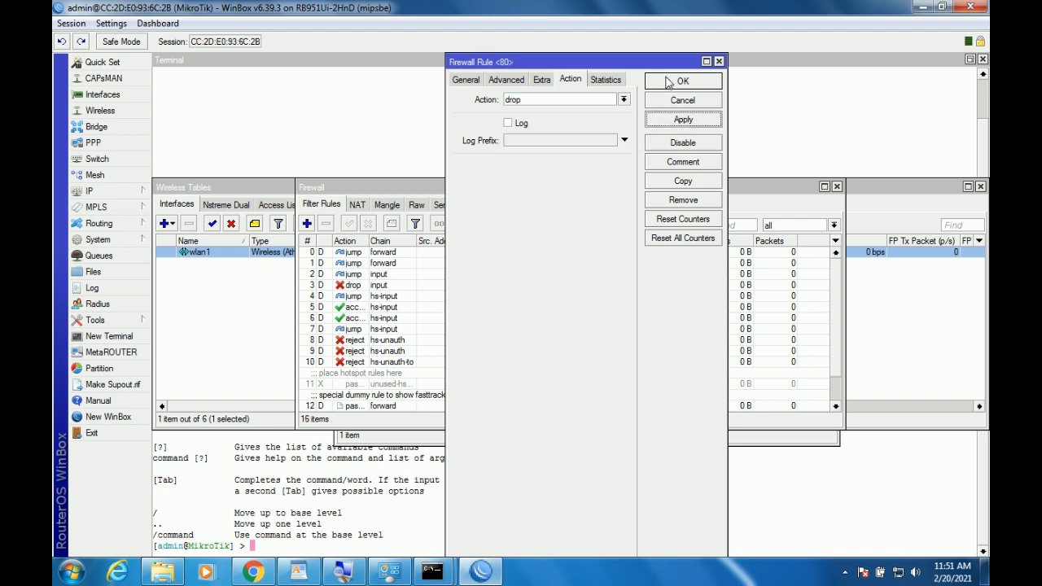
{"action": "left_click", "coordinate": [669, 84]}
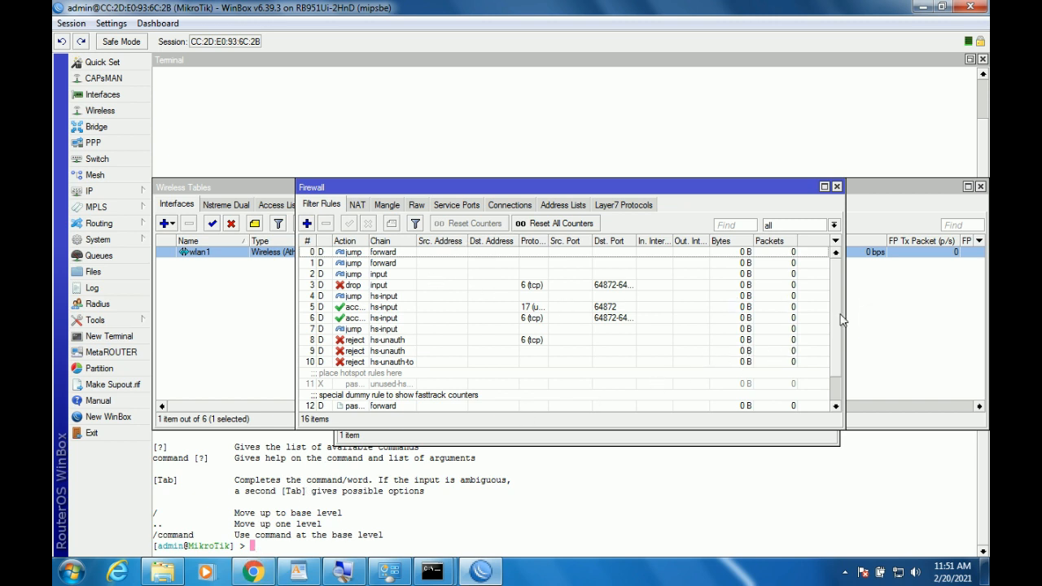
Select the new port 80 drop rule 15 in Filter Rules, then launch Chrome.
{"action": "scroll", "coordinate": [833, 371], "scroll_direction": "down", "scroll_amount": 1}
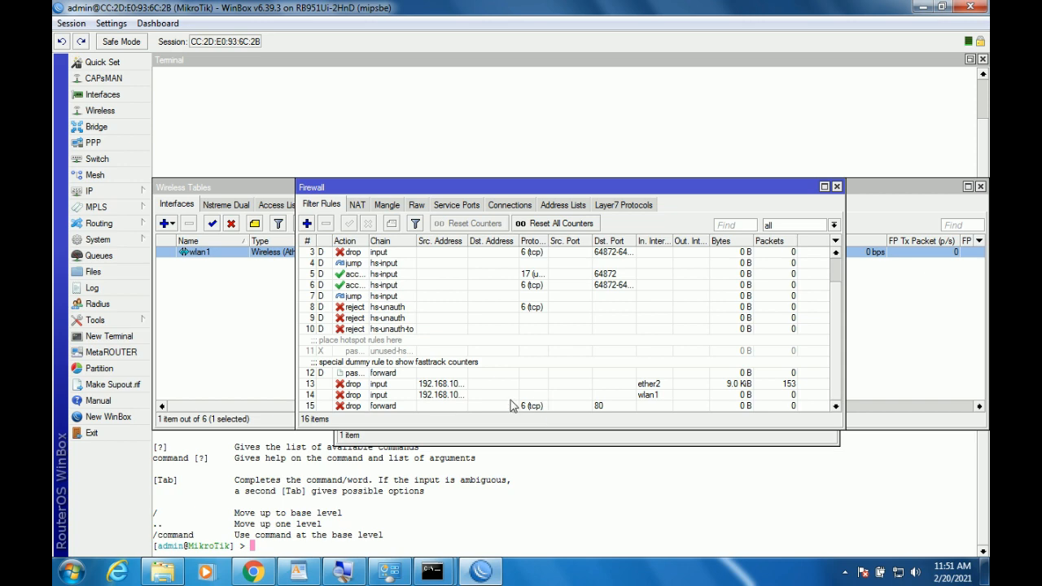
{"action": "left_click", "coordinate": [397, 406]}
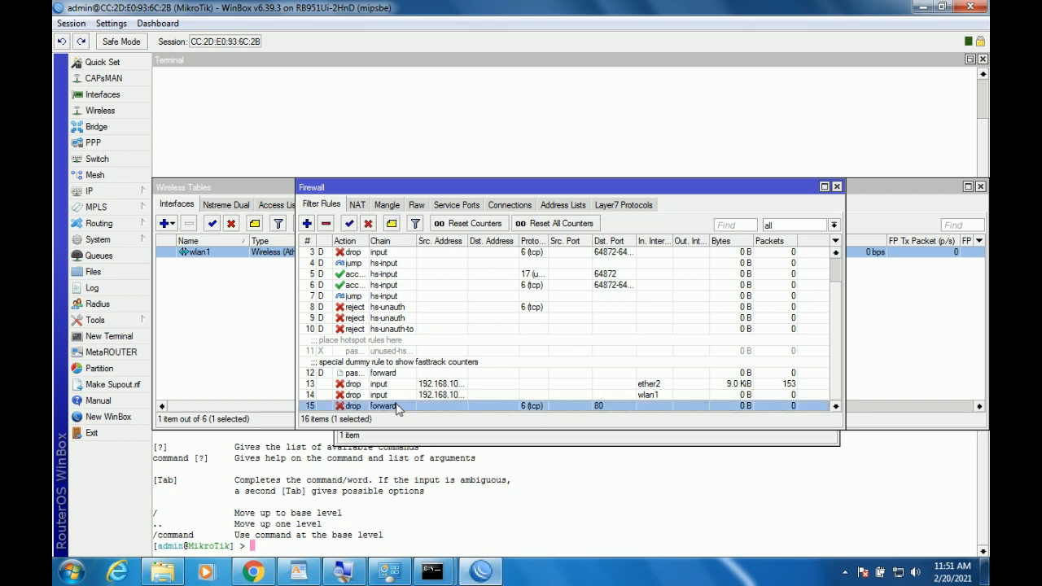
{"action": "left_click", "coordinate": [254, 573]}
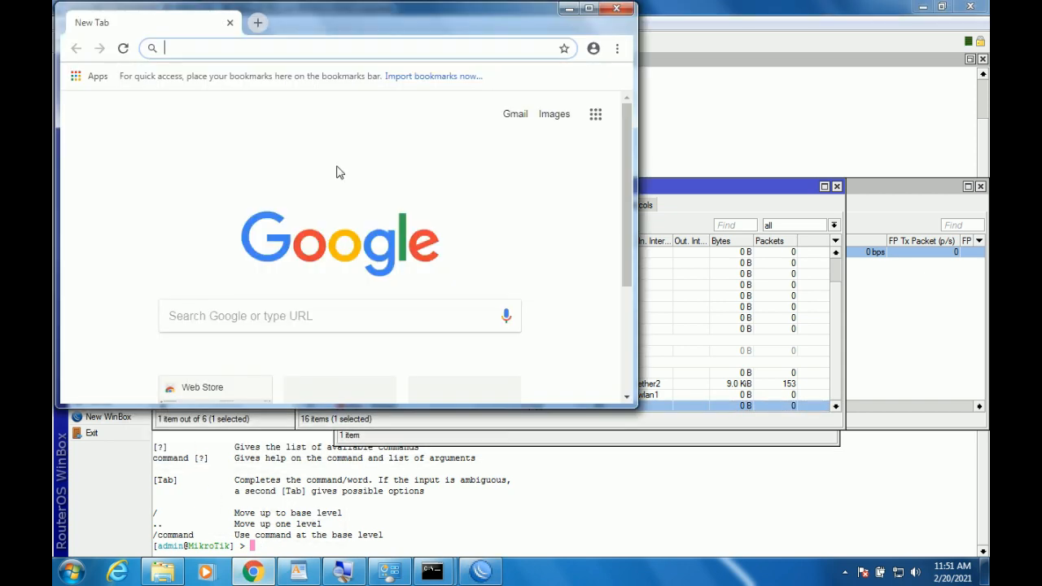
Maximize Chrome and load linux.or.id, which shows an Access forbidden Error 403 page.
{"action": "double_click", "coordinate": [413, 26]}
{"action": "type", "text": "linux"}
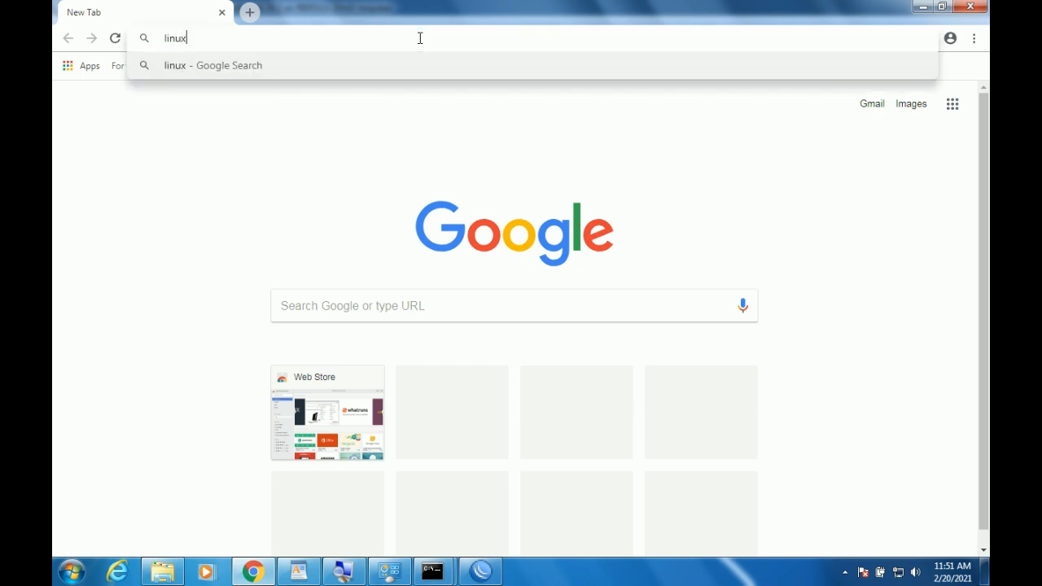
{"action": "type", "text": ".or"}
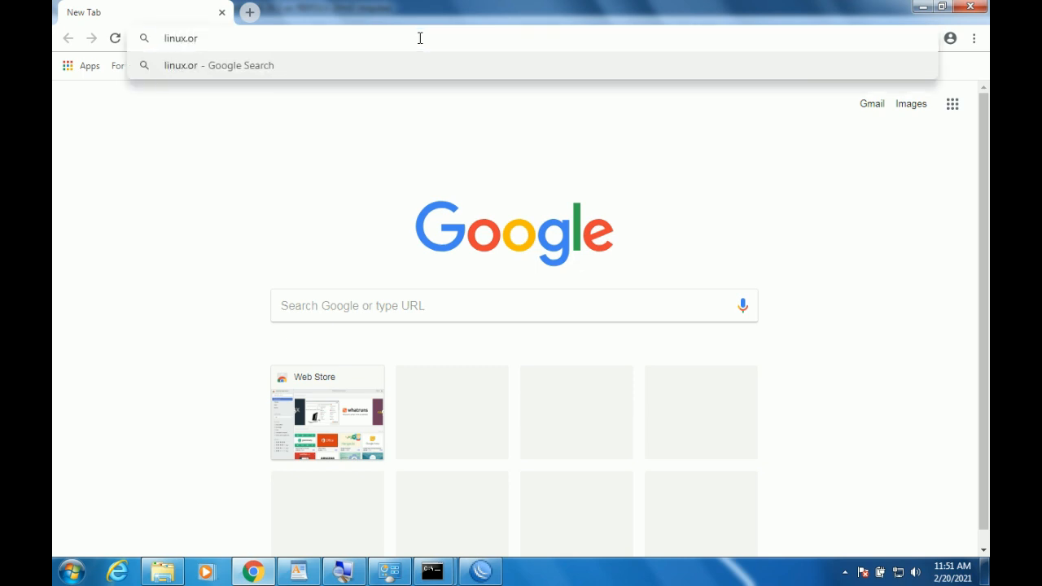
{"action": "type", "text": ".id"}
{"action": "key", "text": "Return"}
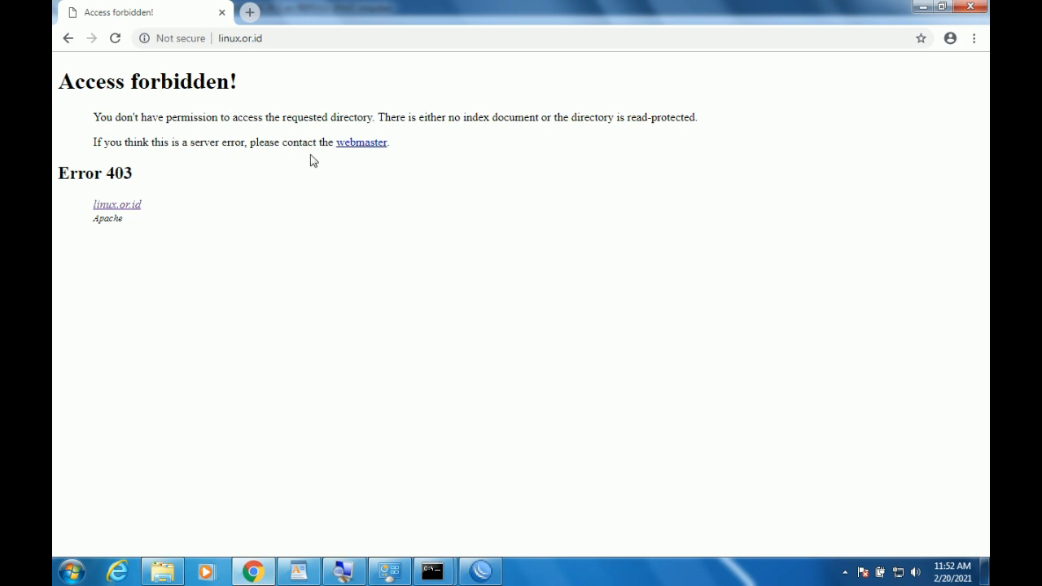
{"action": "left_click", "coordinate": [116, 39]}
Search Google for 'selamat datang' in a new tab.
{"action": "left_click", "coordinate": [250, 13]}
{"action": "type", "text": "sook"}
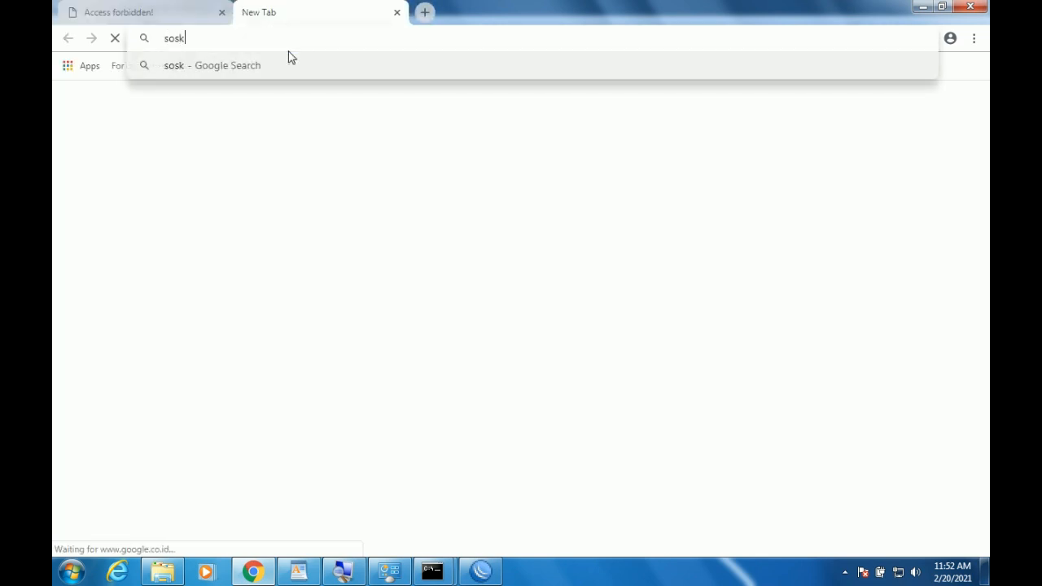
{"action": "key", "text": "BackSpace"}
{"action": "key", "text": "BackSpace"}
{"action": "key", "text": "BackSpace"}
{"action": "type", "text": "elamat datang"}
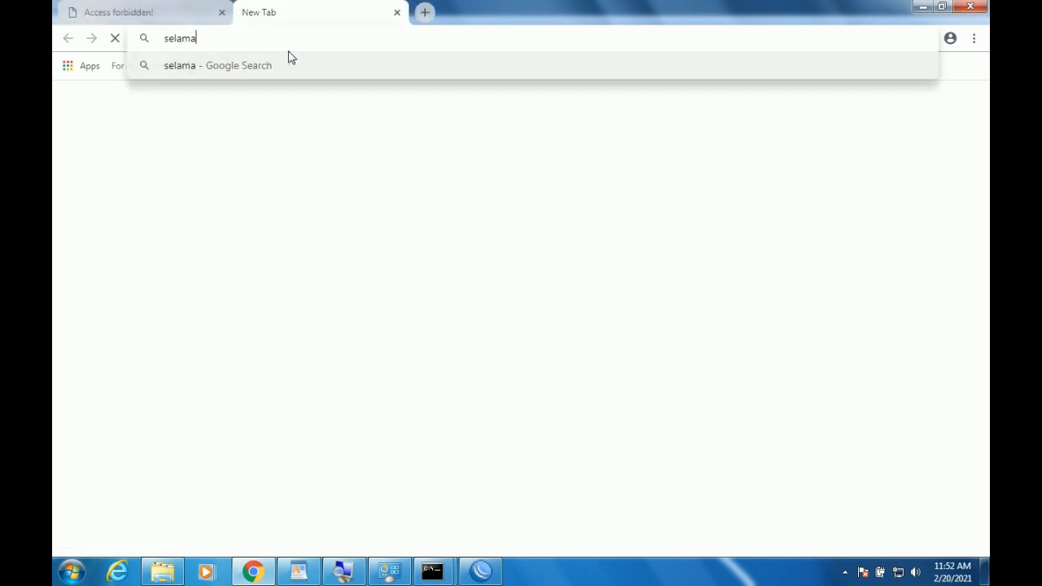
{"action": "key", "text": "Return"}
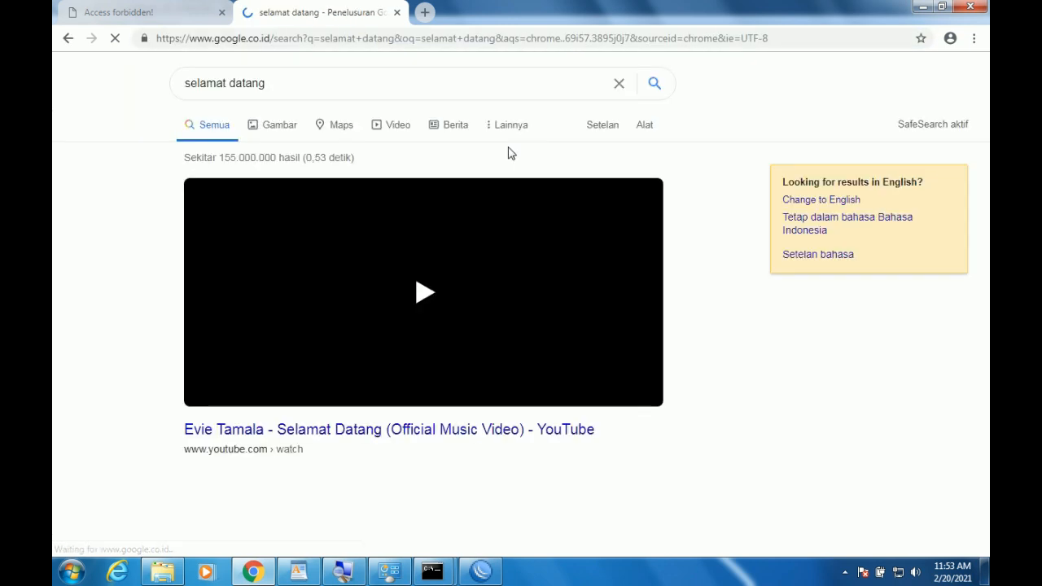
Compare both tabs, dismiss the location request, and start typing a linux.org address.
{"action": "left_click", "coordinate": [72, 10]}
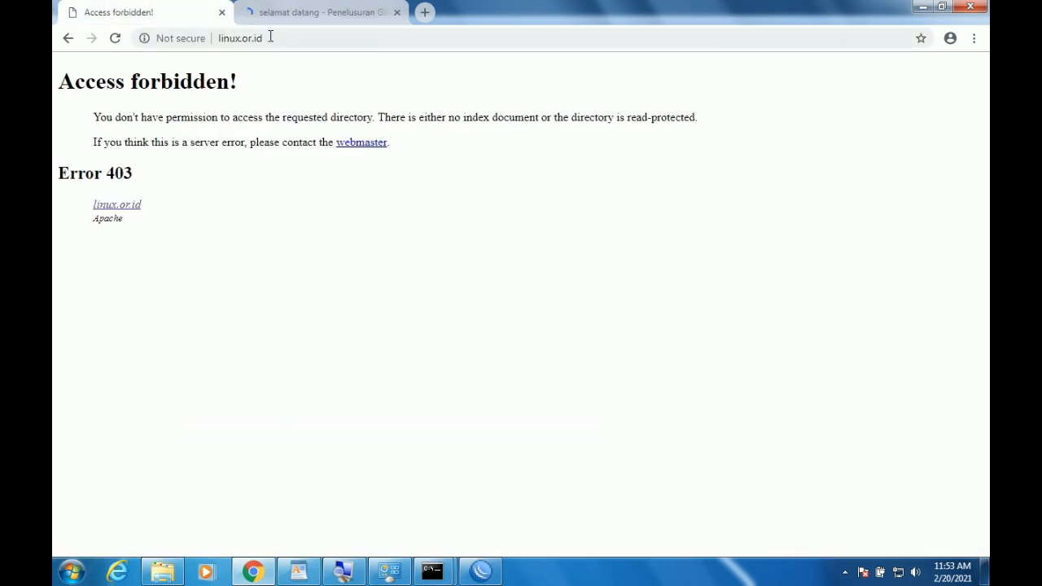
{"action": "left_click", "coordinate": [314, 12]}
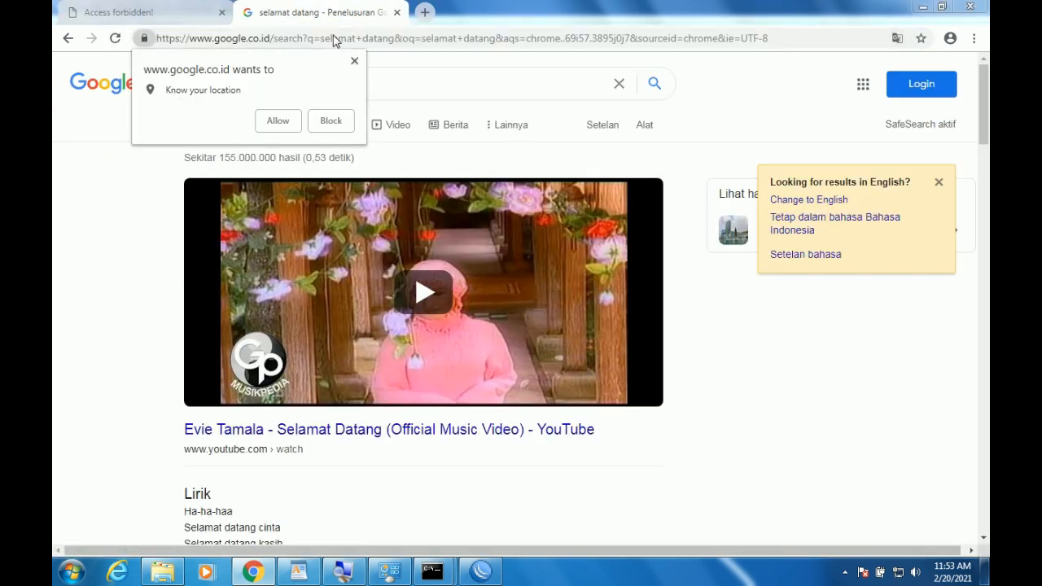
{"action": "left_click", "coordinate": [355, 62]}
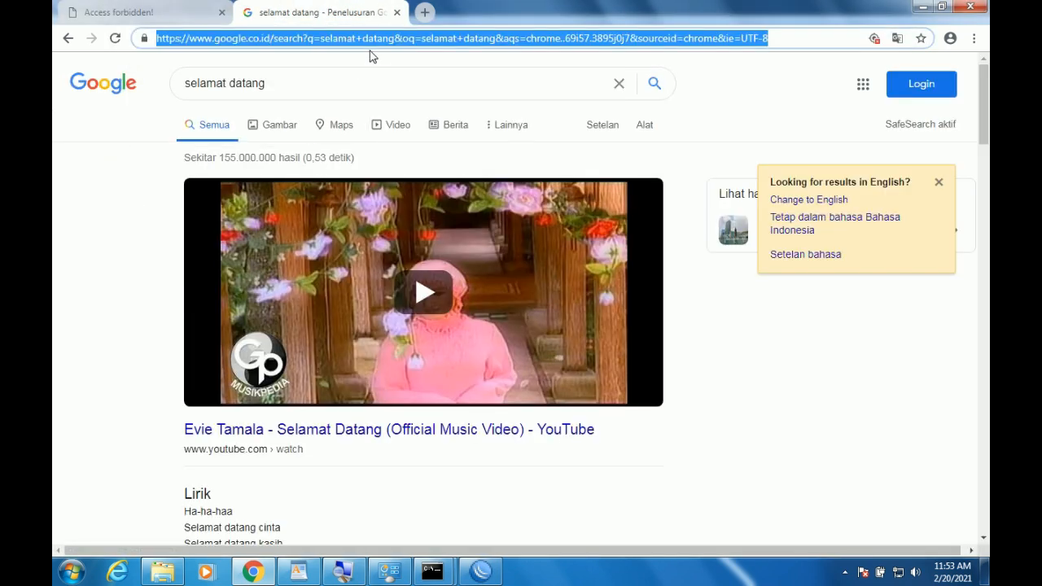
{"action": "type", "text": "linux/"}
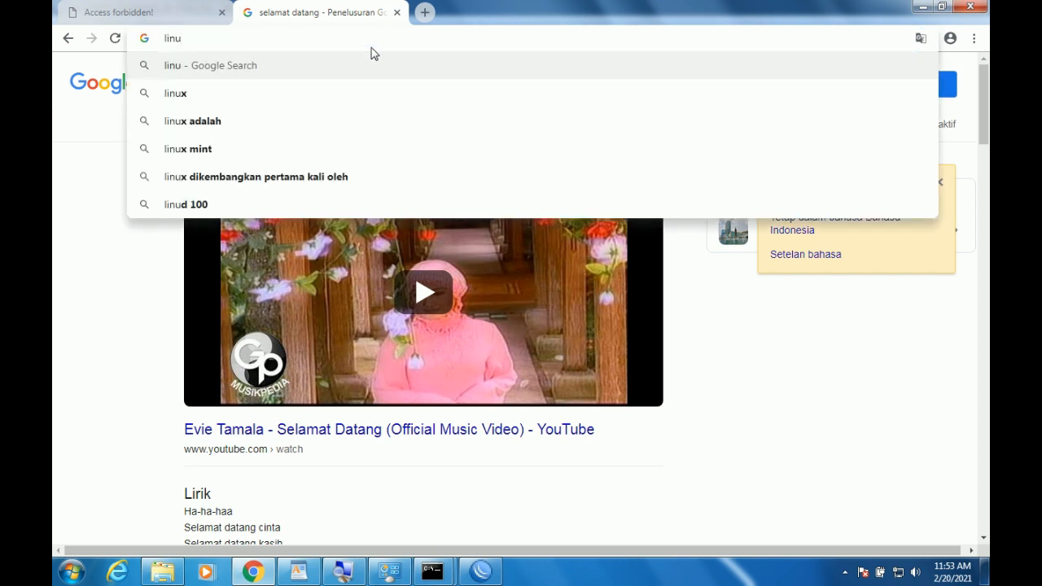
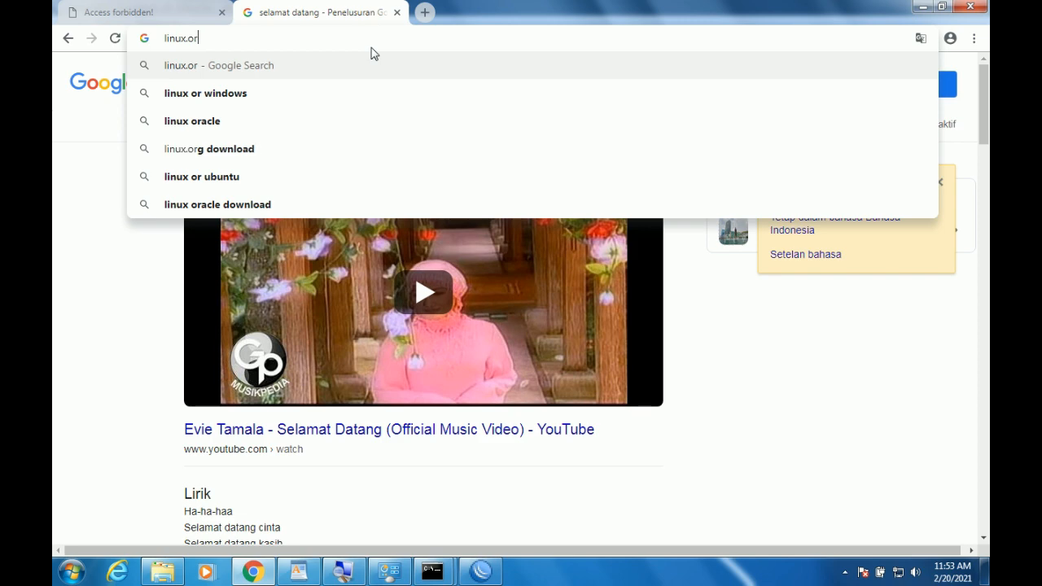
Load linux.org to confirm it's now blocked, check WinBox, and close the old linux.or.id tab.
{"action": "type", "text": "g"}
{"action": "key", "text": "Return"}
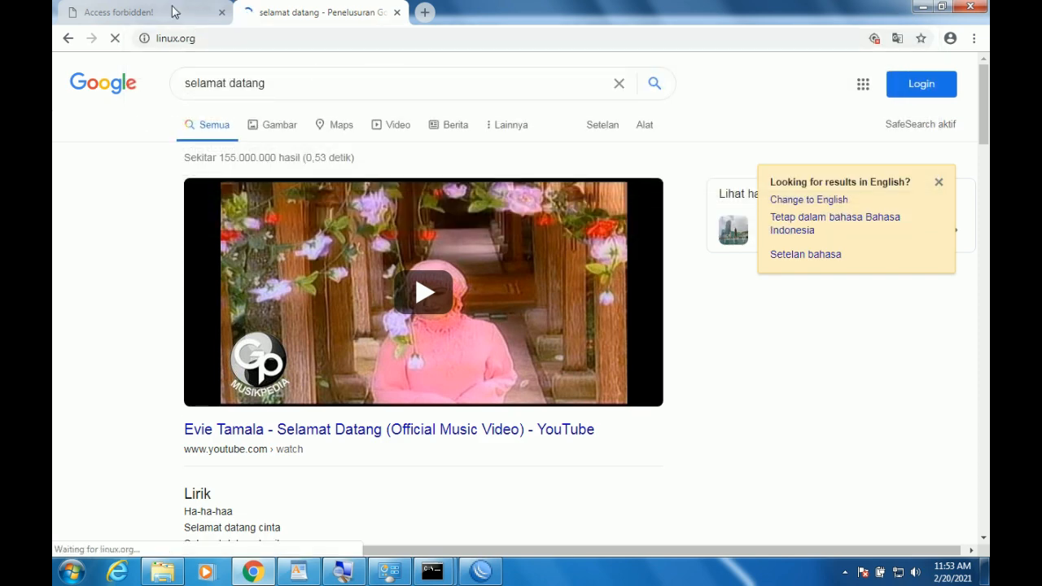
{"action": "left_click", "coordinate": [175, 12]}
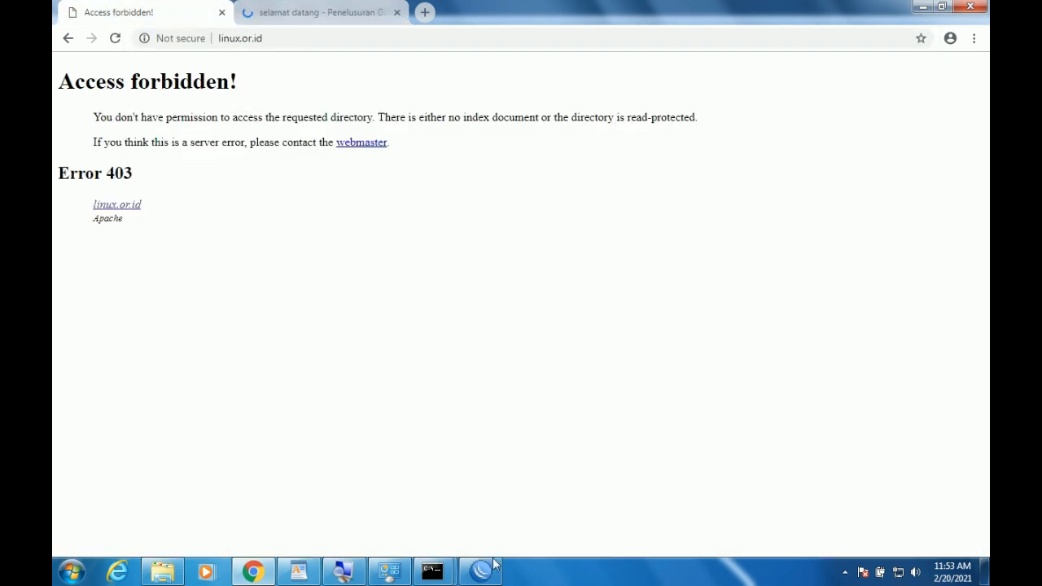
{"action": "left_click", "coordinate": [480, 570]}
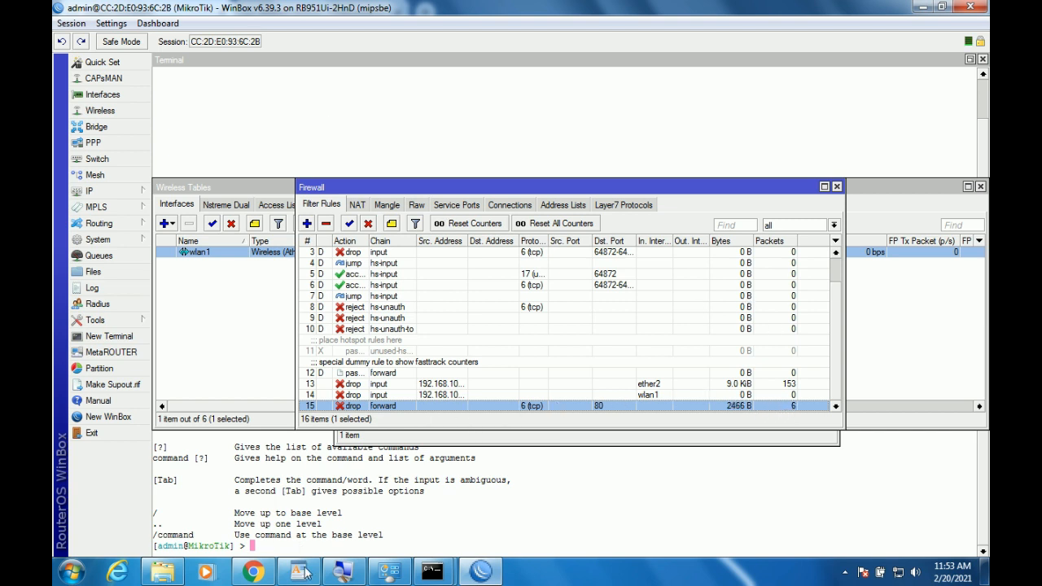
{"action": "left_click", "coordinate": [253, 573]}
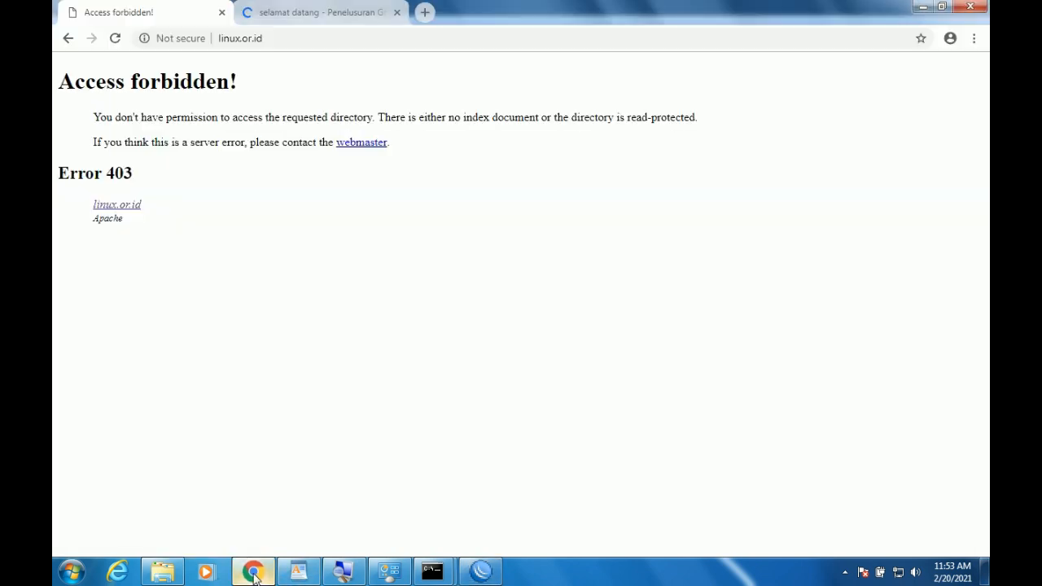
{"action": "left_click", "coordinate": [273, 9]}
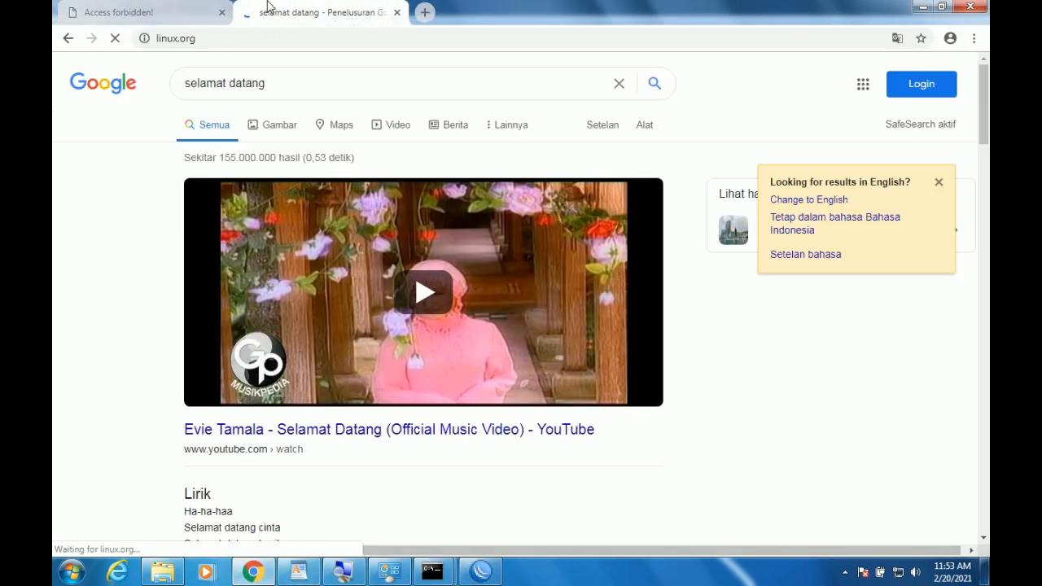
{"action": "left_click", "coordinate": [160, 8]}
{"action": "left_click", "coordinate": [222, 12]}
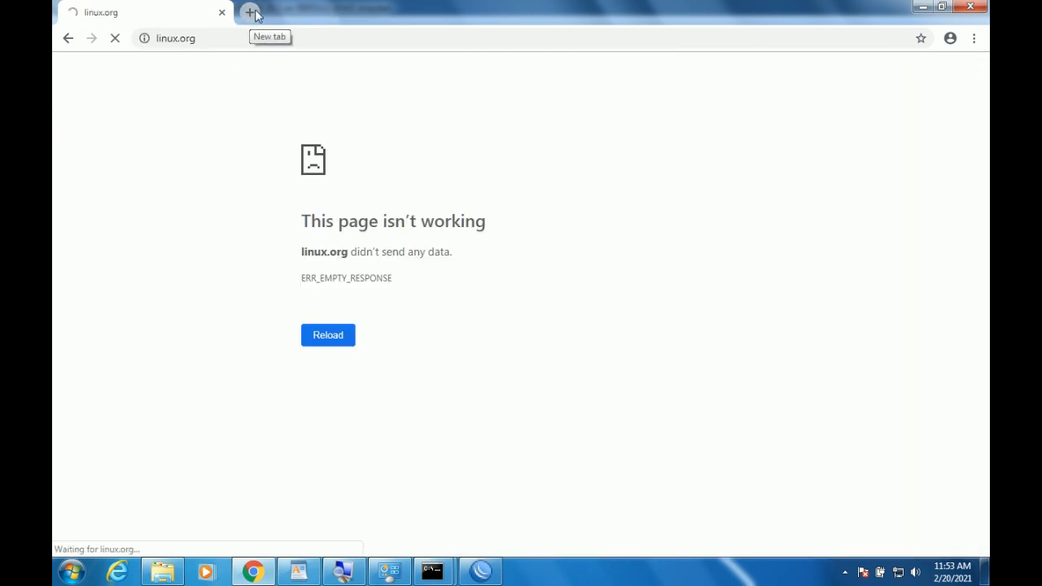
Load linux.or.id in a new tab to confirm it still works, then return to the WinBox firewall rules.
{"action": "left_click", "coordinate": [251, 12]}
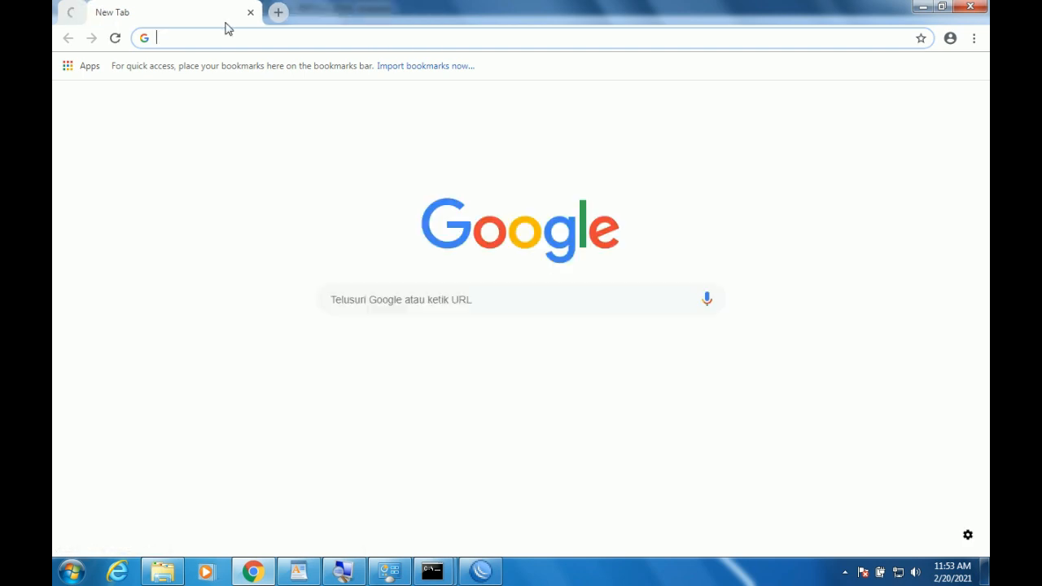
{"action": "type", "text": "lnu"}
{"action": "key", "text": "BackSpace"}
{"action": "key", "text": "BackSpace"}
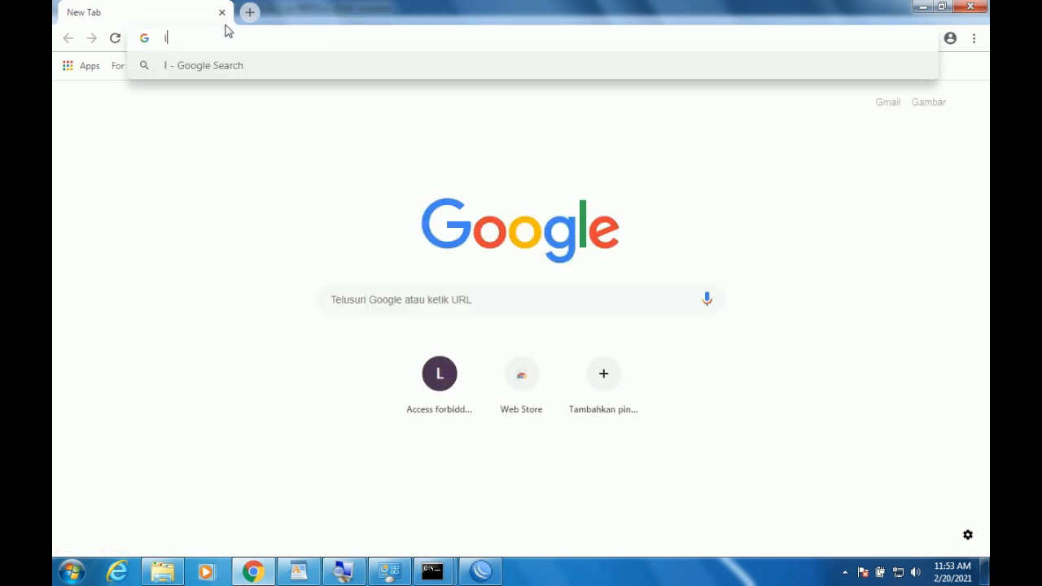
{"action": "type", "text": "inux.or"}
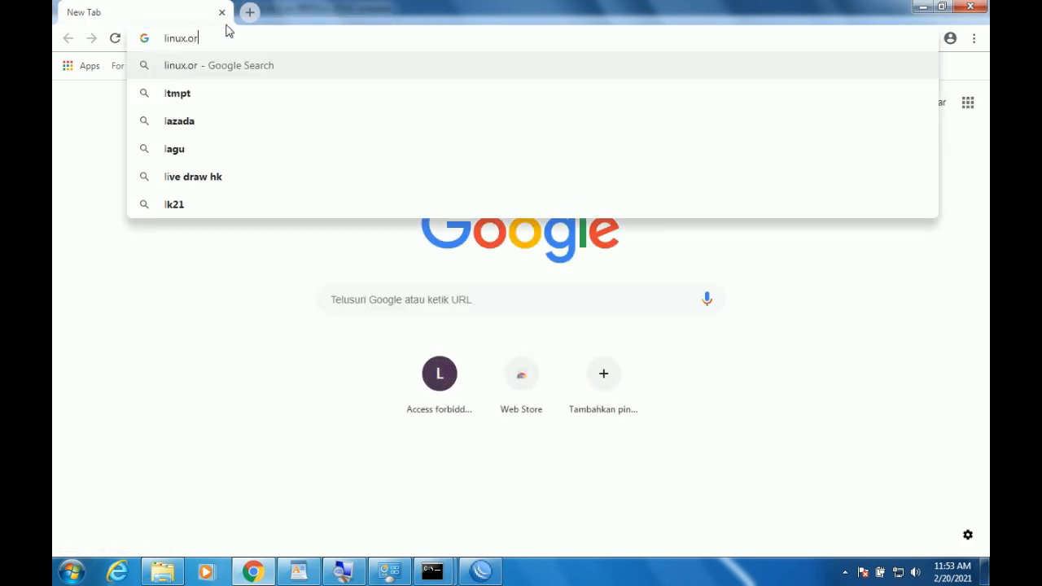
{"action": "type", "text": ".id"}
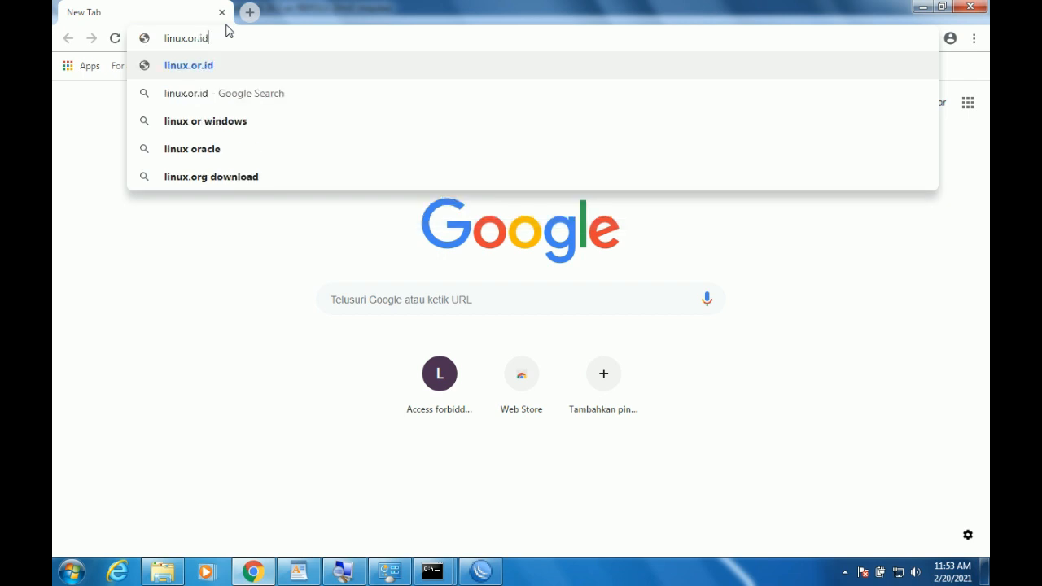
{"action": "key", "text": "Return"}
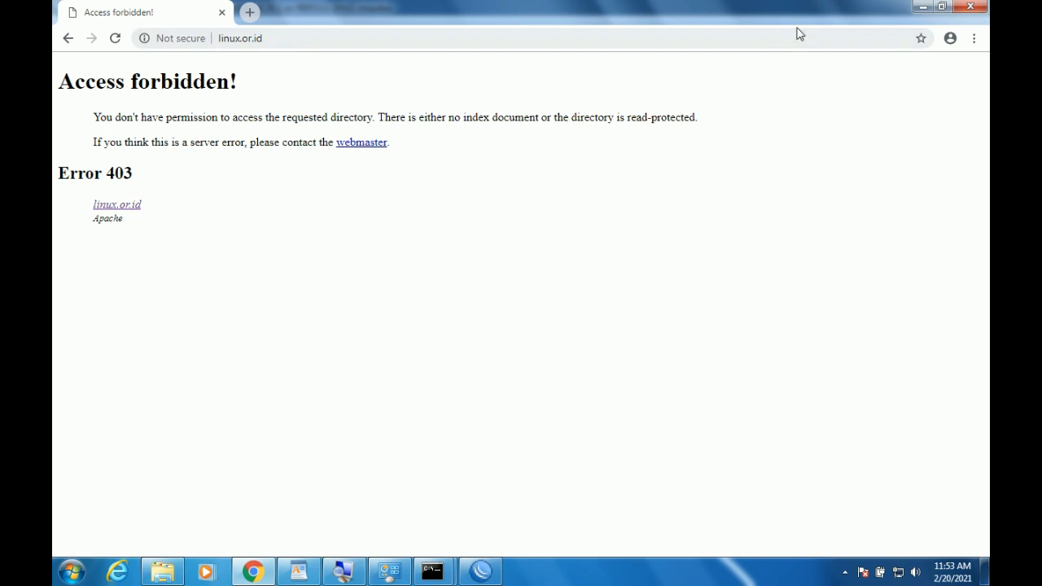
{"action": "left_click", "coordinate": [925, 7]}
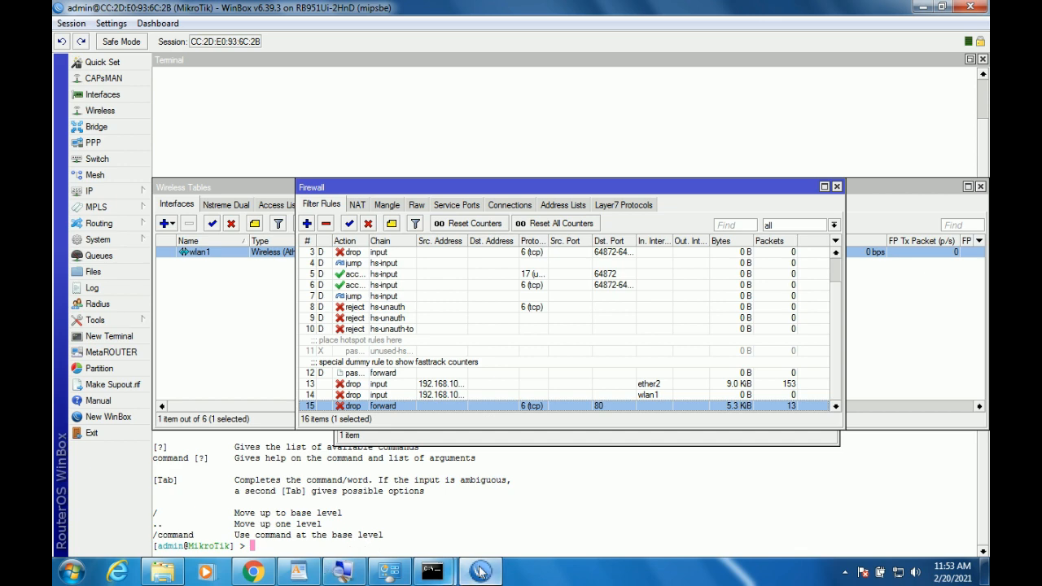
{"action": "left_click", "coordinate": [298, 572]}
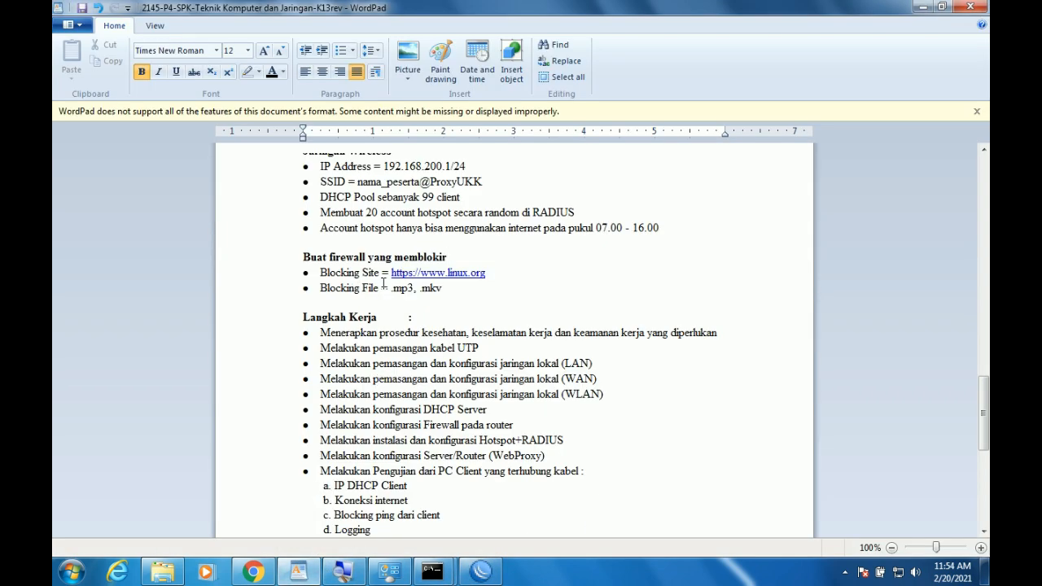
{"action": "left_click", "coordinate": [481, 572]}
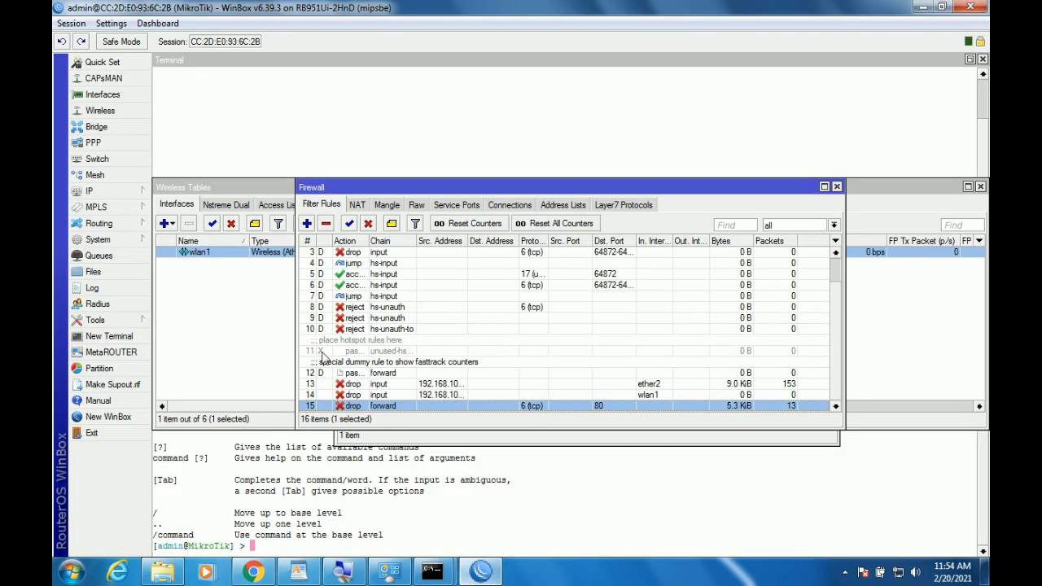
Copy the port-80 drop rule 15, replace its linux.org content match with .mp3, and apply.
{"action": "left_click", "coordinate": [307, 223]}
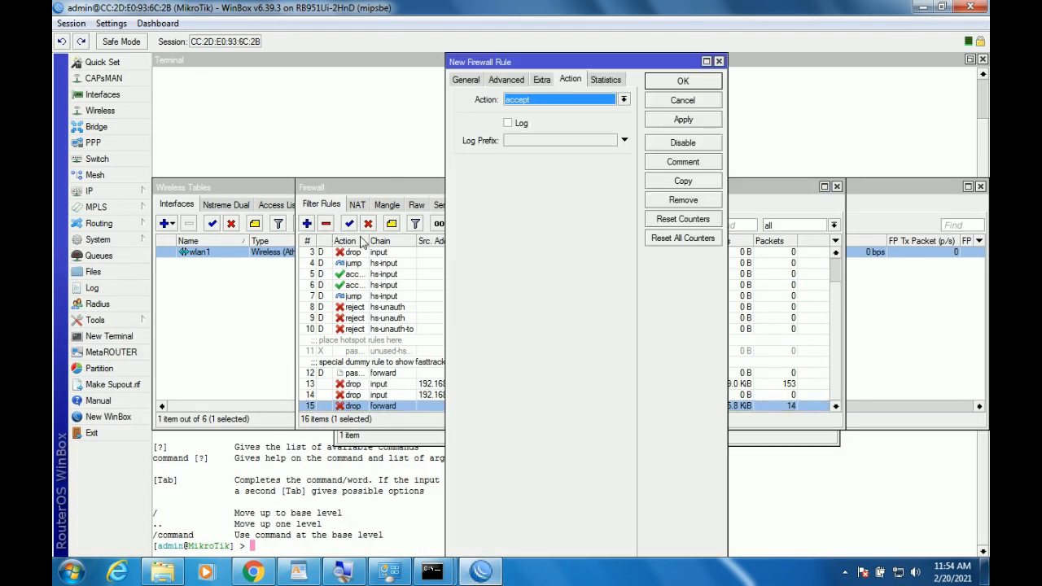
{"action": "left_click", "coordinate": [467, 79]}
{"action": "left_click", "coordinate": [688, 106]}
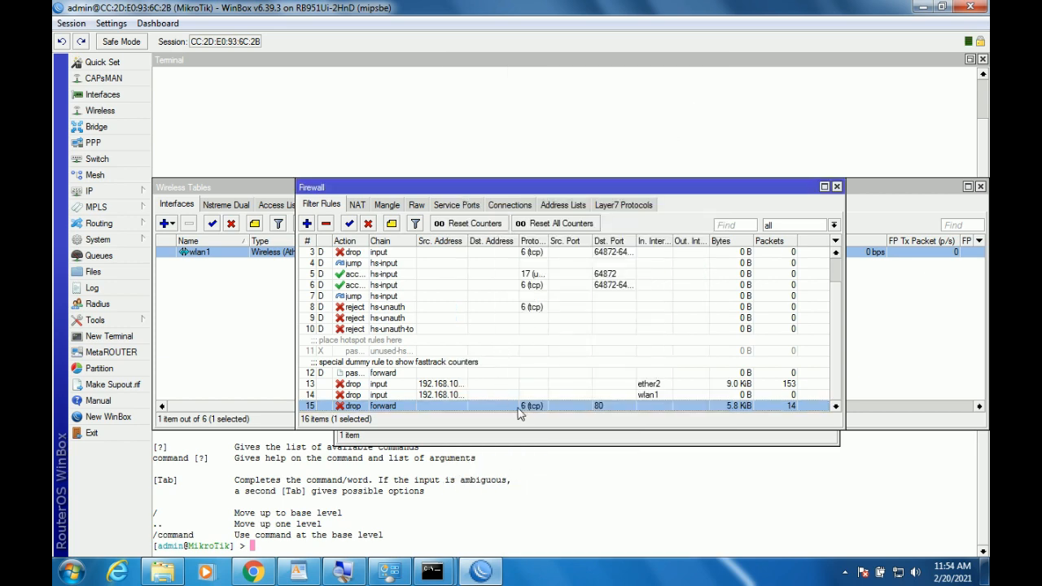
{"action": "double_click", "coordinate": [519, 406]}
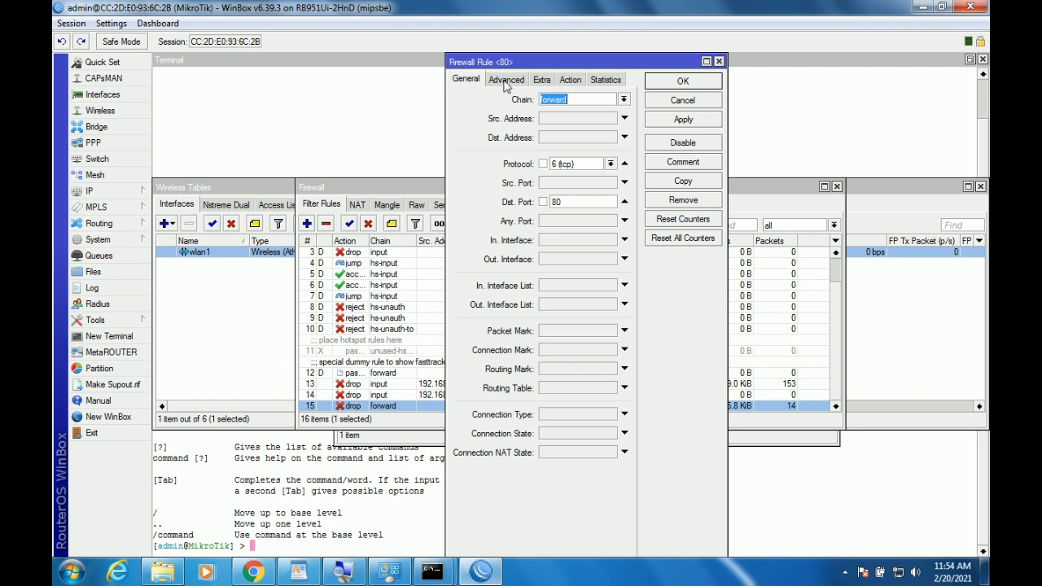
{"action": "left_click", "coordinate": [684, 180]}
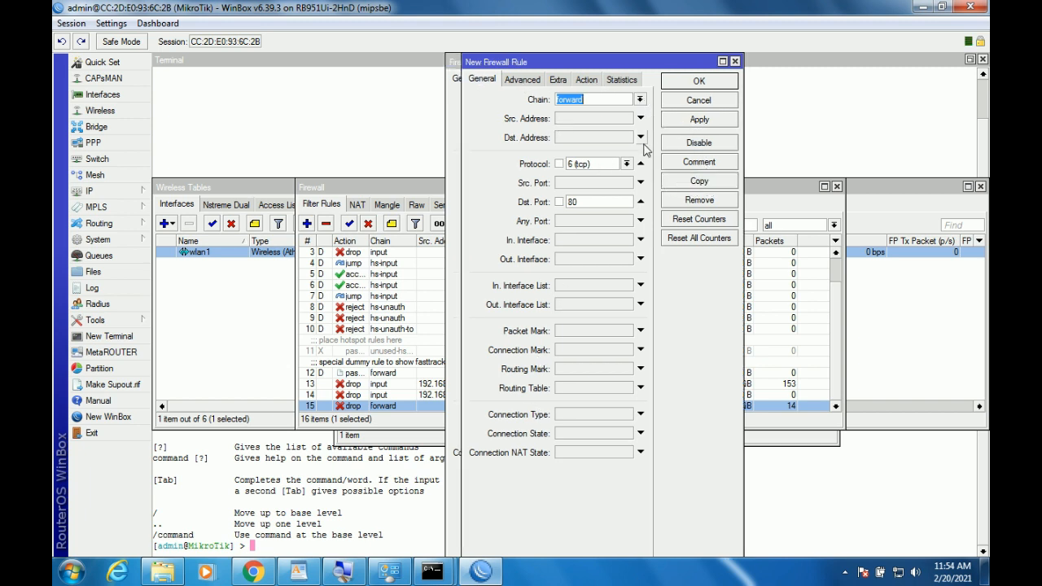
{"action": "left_click", "coordinate": [522, 81]}
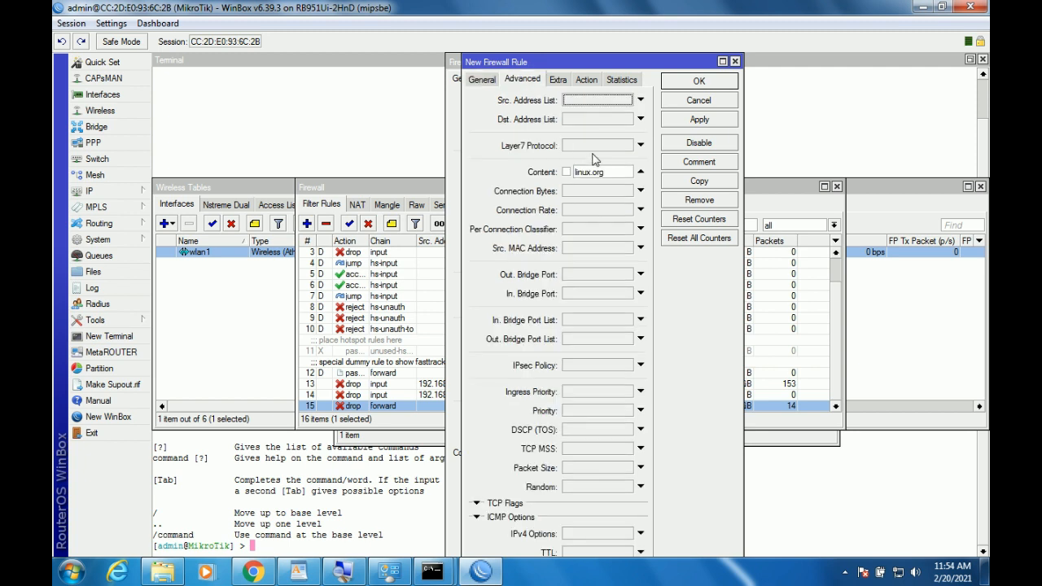
{"action": "left_click_drag", "start_coordinate": [609, 169], "coordinate": [513, 171]}
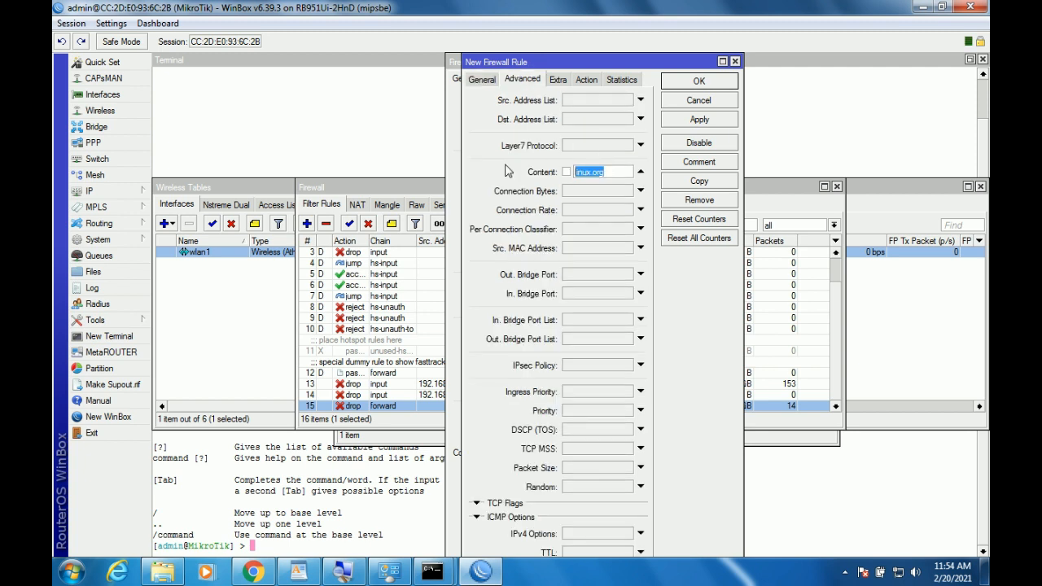
{"action": "key", "text": "BackSpace"}
{"action": "left_click", "coordinate": [588, 80]}
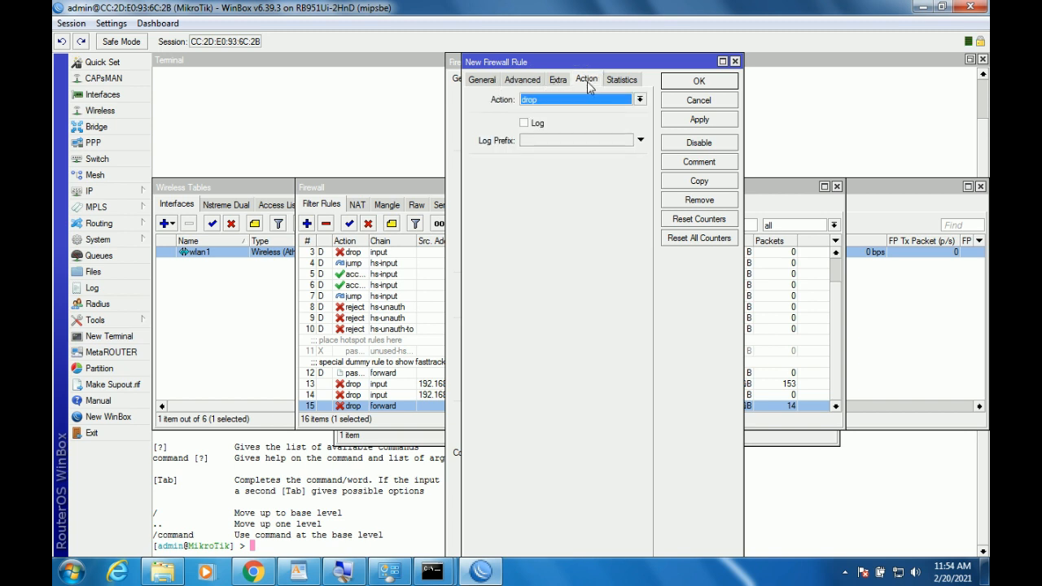
{"action": "left_click", "coordinate": [694, 122]}
Make a second copy matching .mkv content, apply it, and OK all open rule dialogs.
{"action": "left_click", "coordinate": [710, 185]}
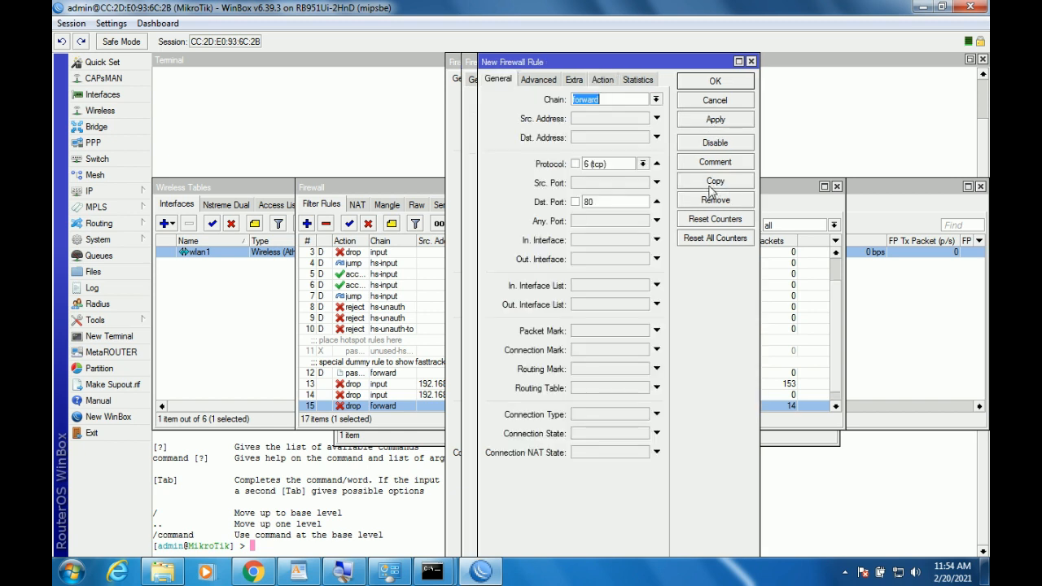
{"action": "left_click", "coordinate": [538, 80]}
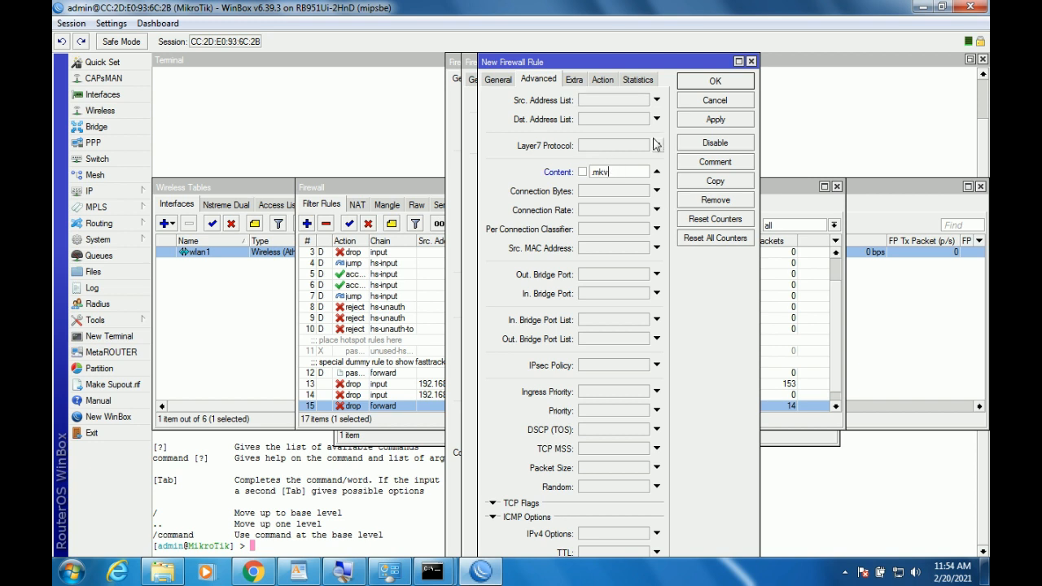
{"action": "left_click", "coordinate": [704, 122]}
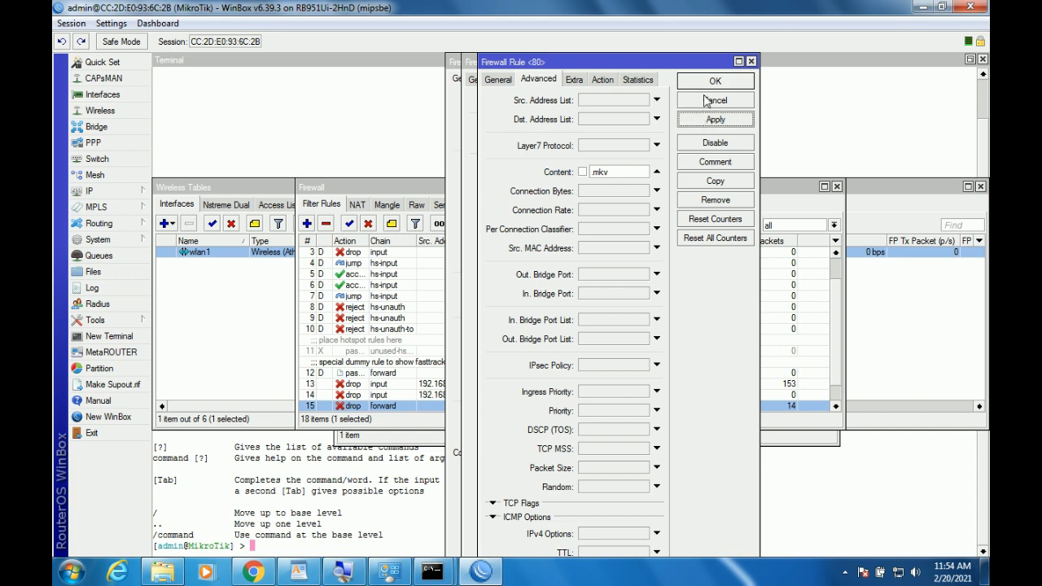
{"action": "left_click", "coordinate": [705, 85]}
{"action": "left_click", "coordinate": [701, 120]}
{"action": "left_click", "coordinate": [705, 86]}
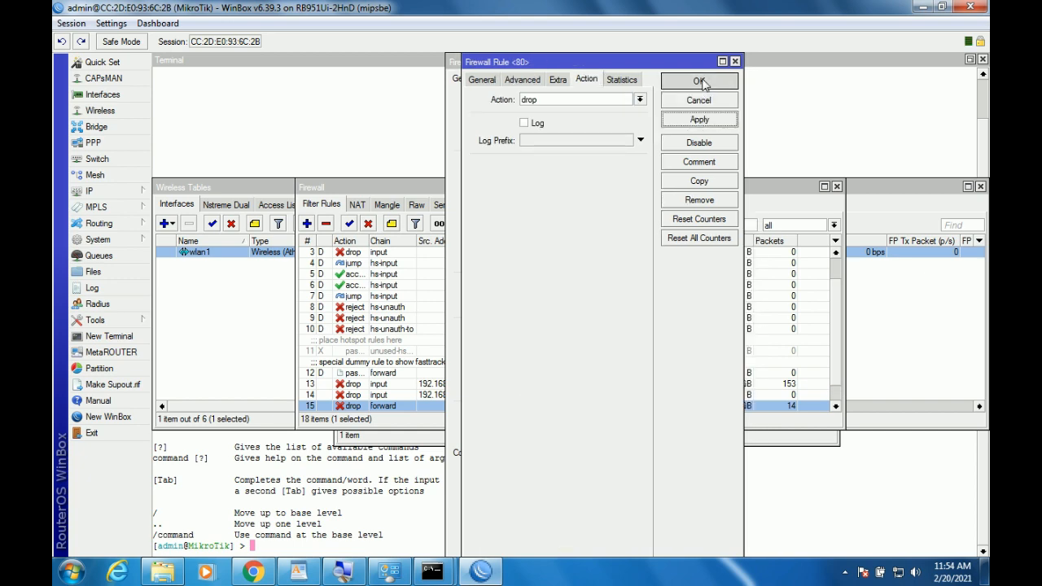
{"action": "left_click", "coordinate": [690, 120]}
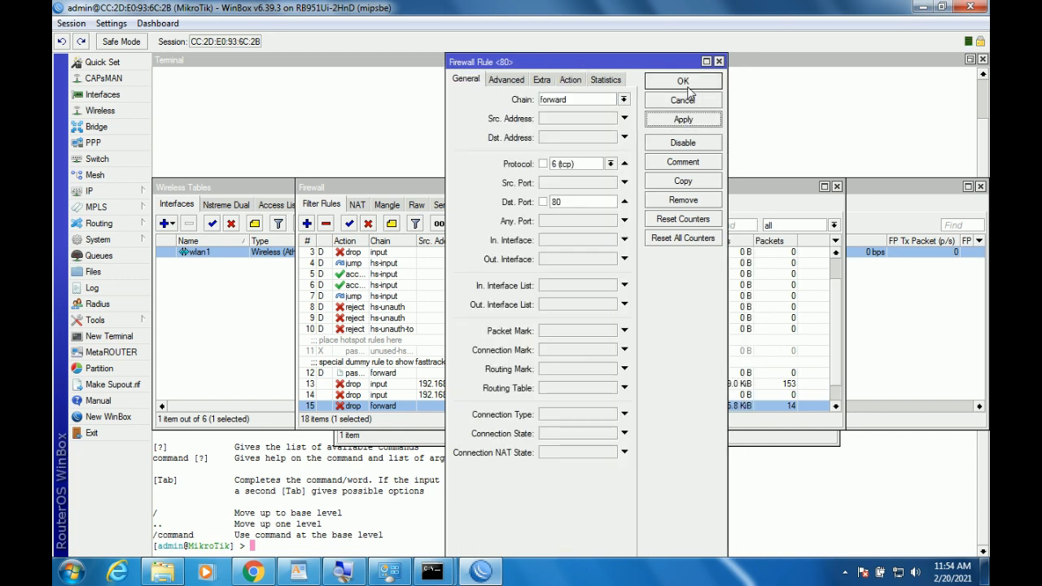
{"action": "left_click", "coordinate": [689, 83]}
{"action": "left_click", "coordinate": [254, 572]}
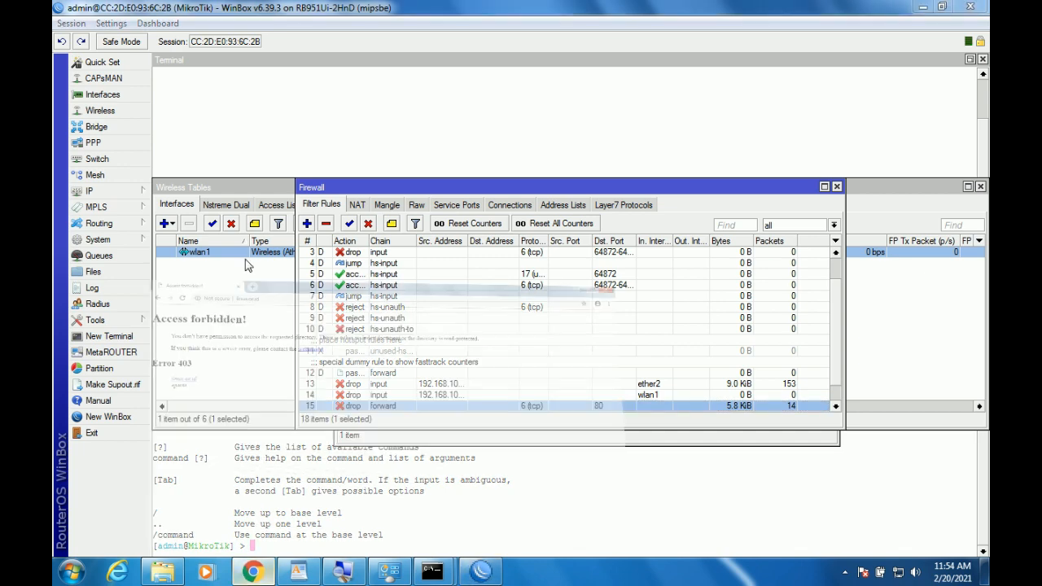
Google 'index of mp3' and open the Metallica mp3 directory result in its own tab.
{"action": "key", "text": "ctrl+t"}
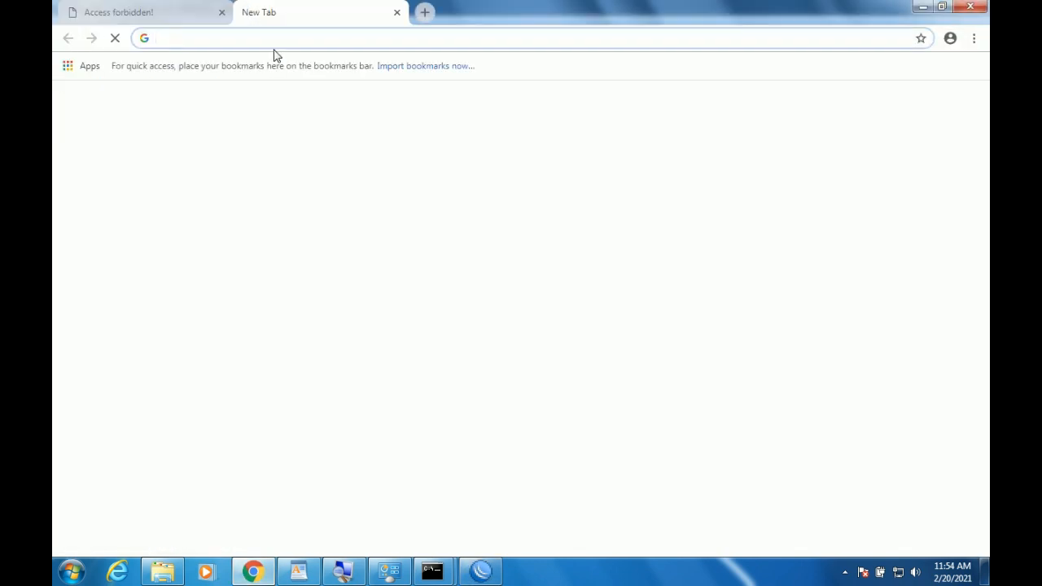
{"action": "type", "text": "index o"}
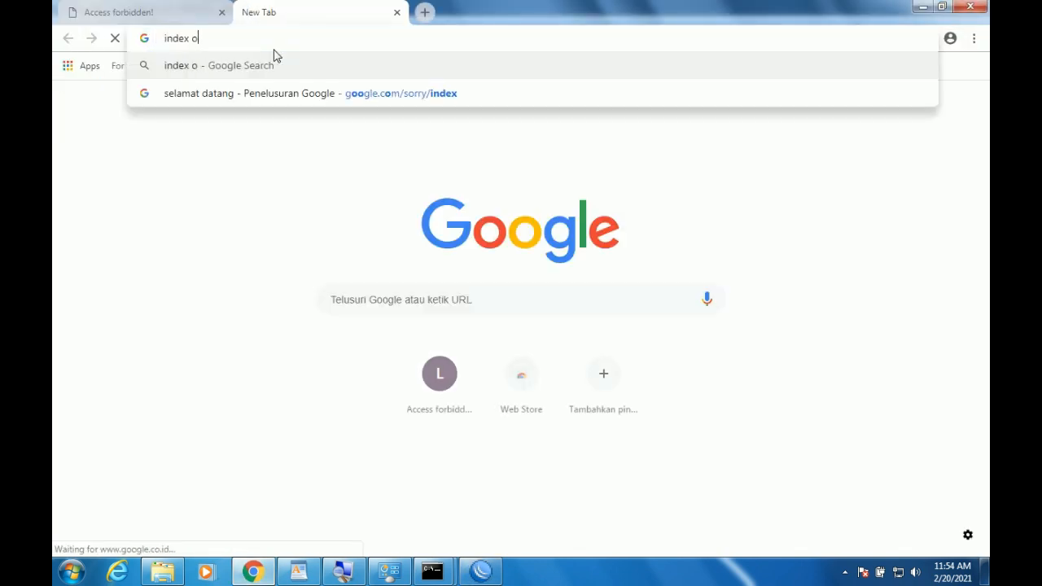
{"action": "type", "text": "f mp4"}
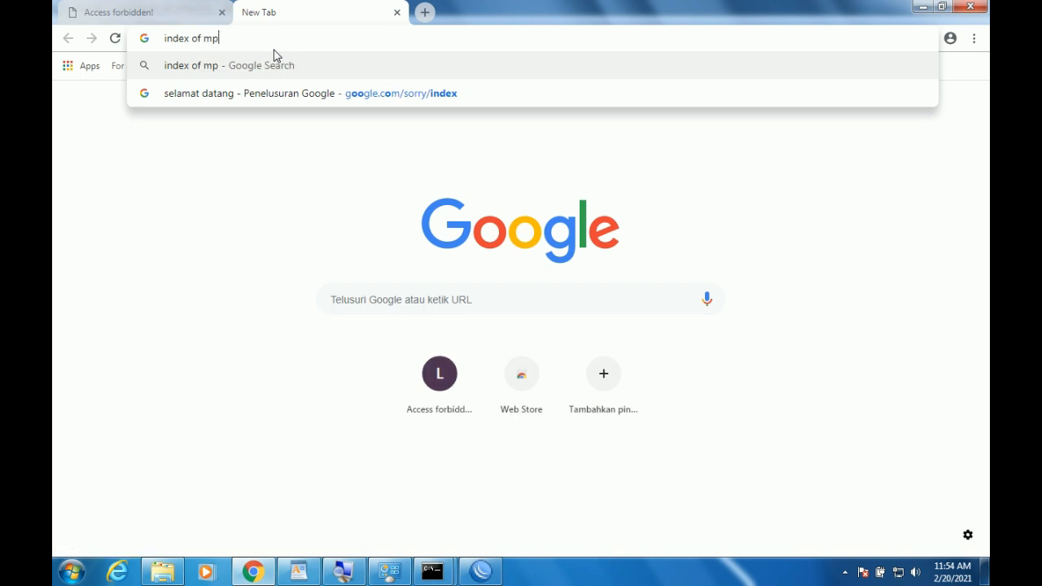
{"action": "key", "text": "Return"}
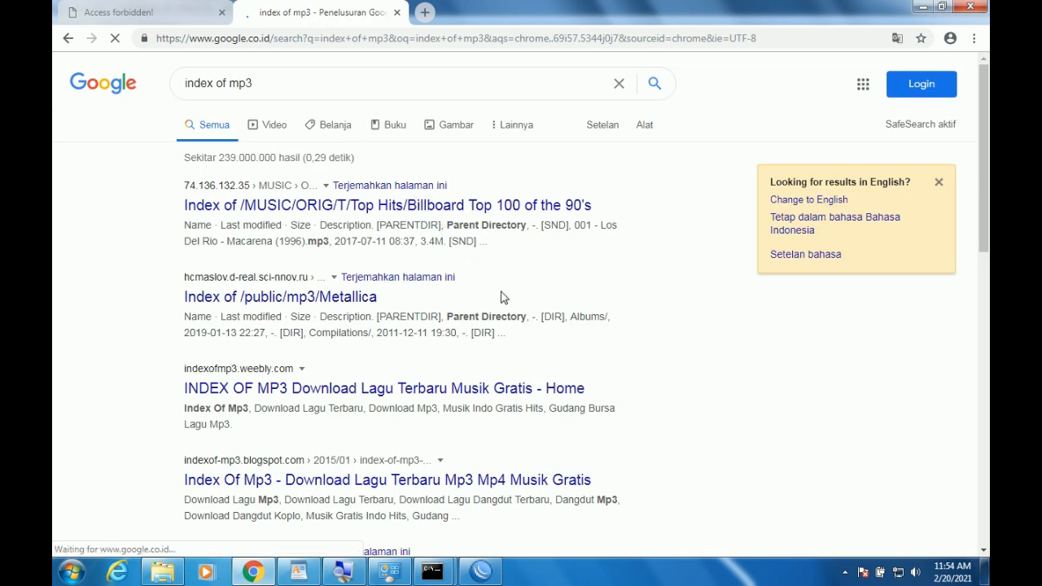
{"action": "right_click", "coordinate": [283, 299]}
{"action": "left_click", "coordinate": [351, 311]}
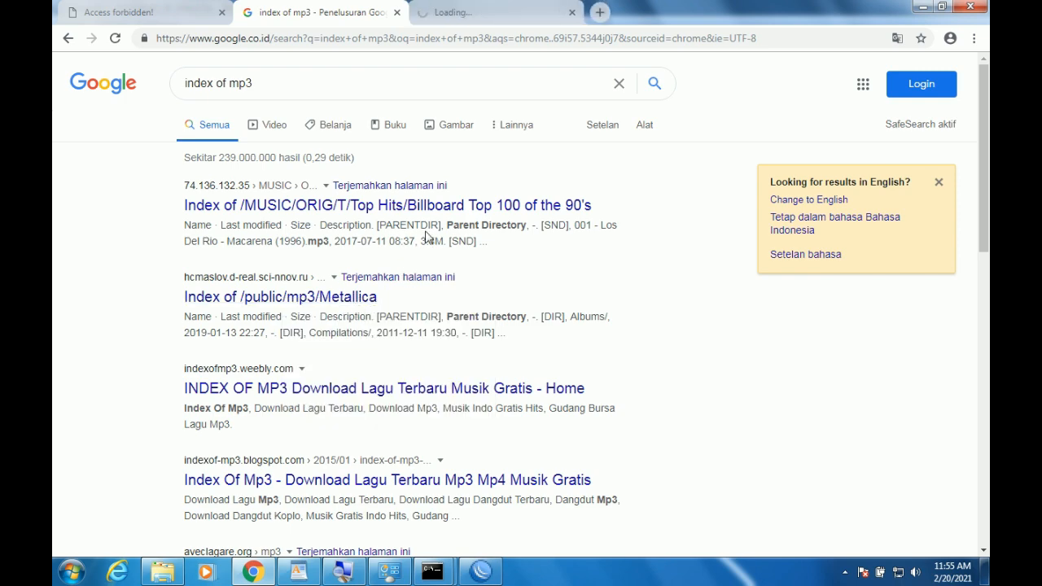
{"action": "left_click", "coordinate": [482, 14]}
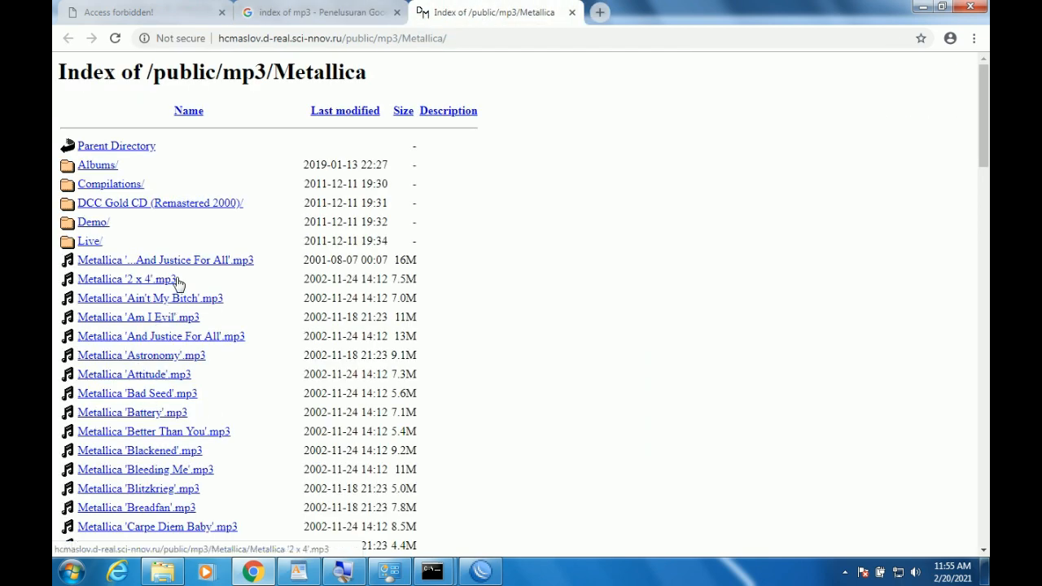
Check the Advanced content of filter rules 17 (.mkv) and 16 (.mp3).
{"action": "left_click", "coordinate": [482, 571]}
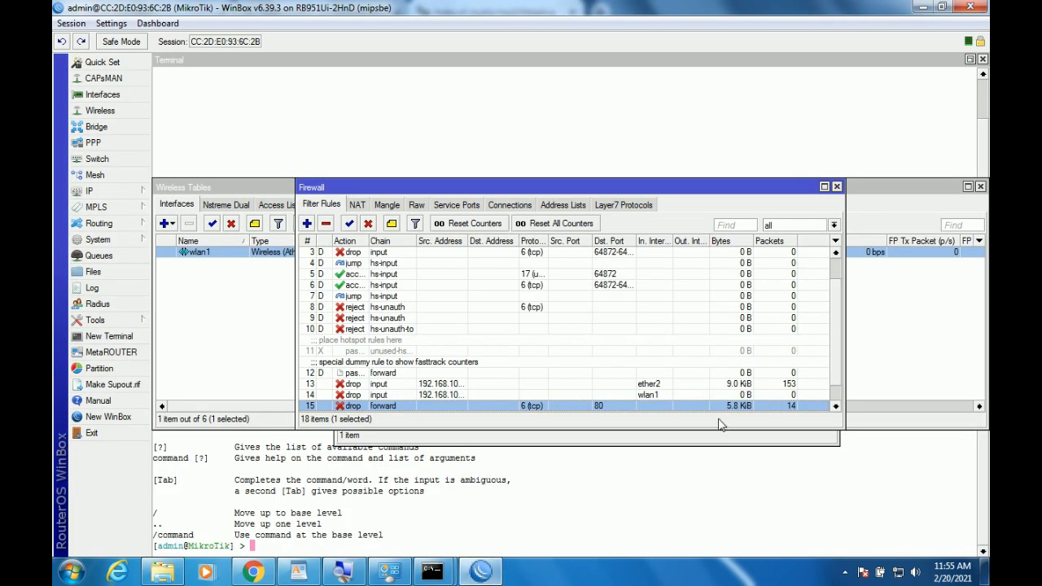
{"action": "scroll", "coordinate": [829, 383], "scroll_direction": "down", "scroll_amount": 2}
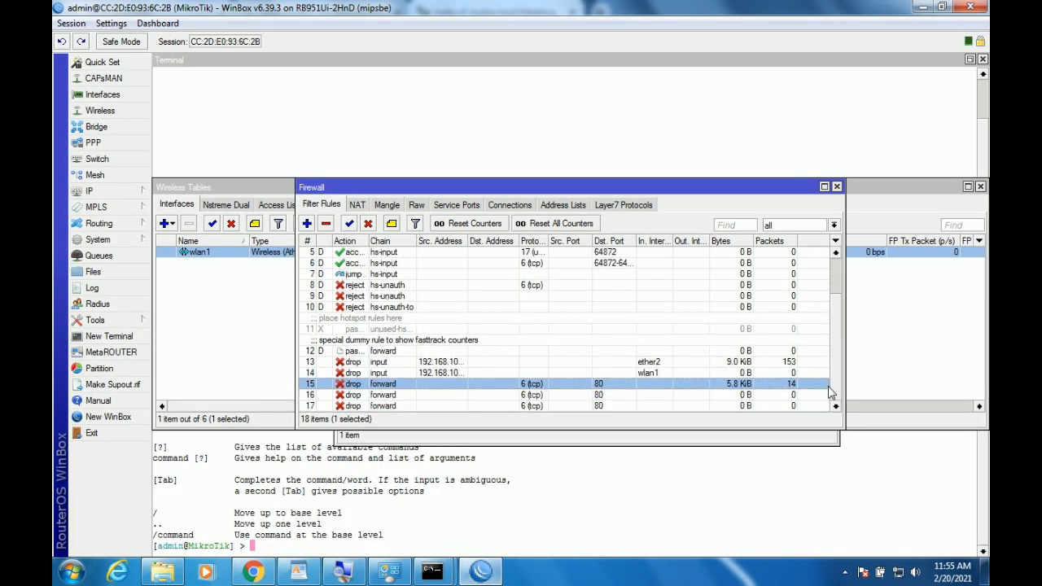
{"action": "double_click", "coordinate": [557, 406]}
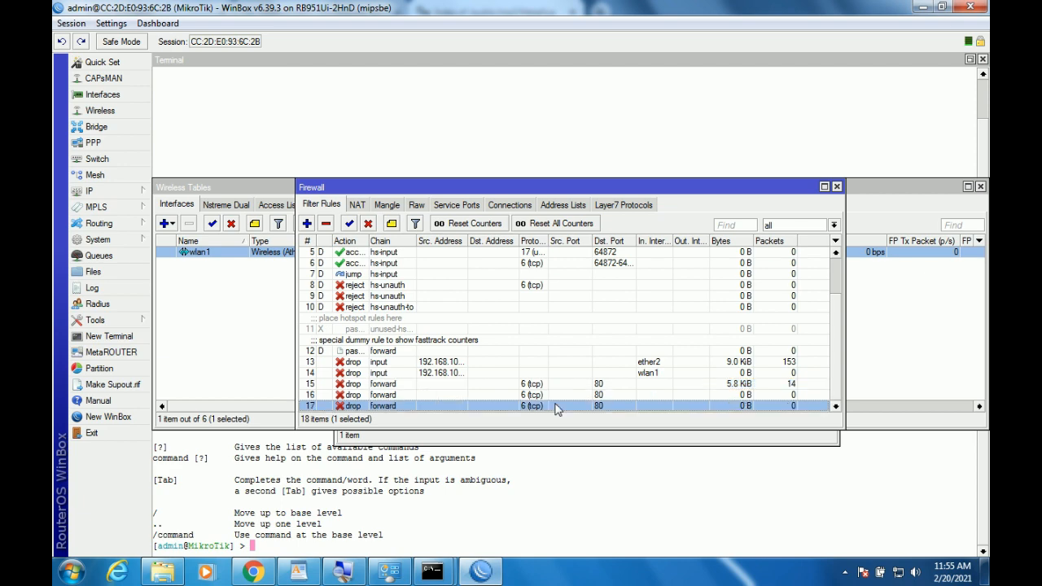
{"action": "left_click", "coordinate": [506, 79]}
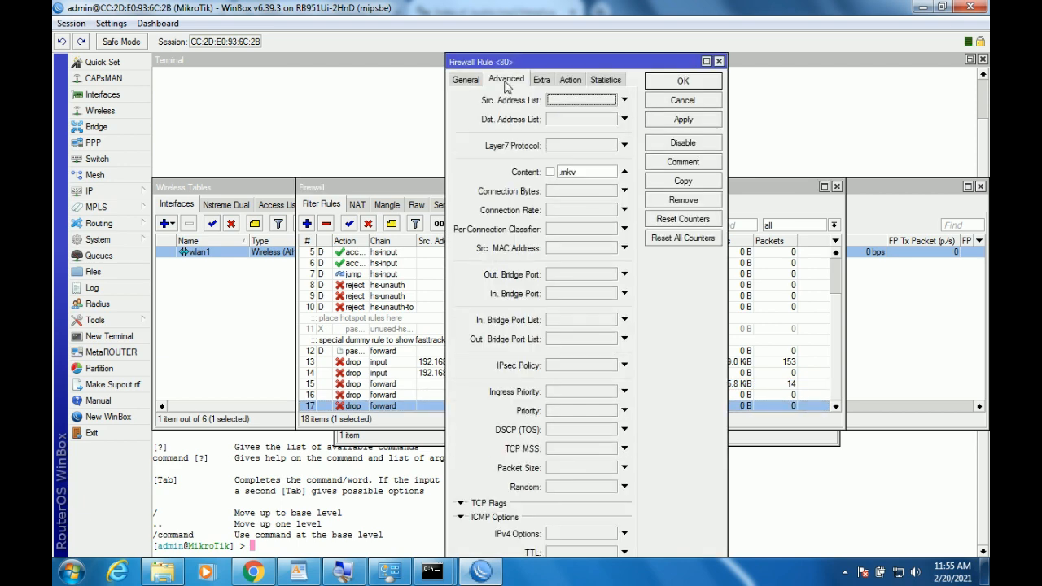
{"action": "left_click", "coordinate": [683, 103]}
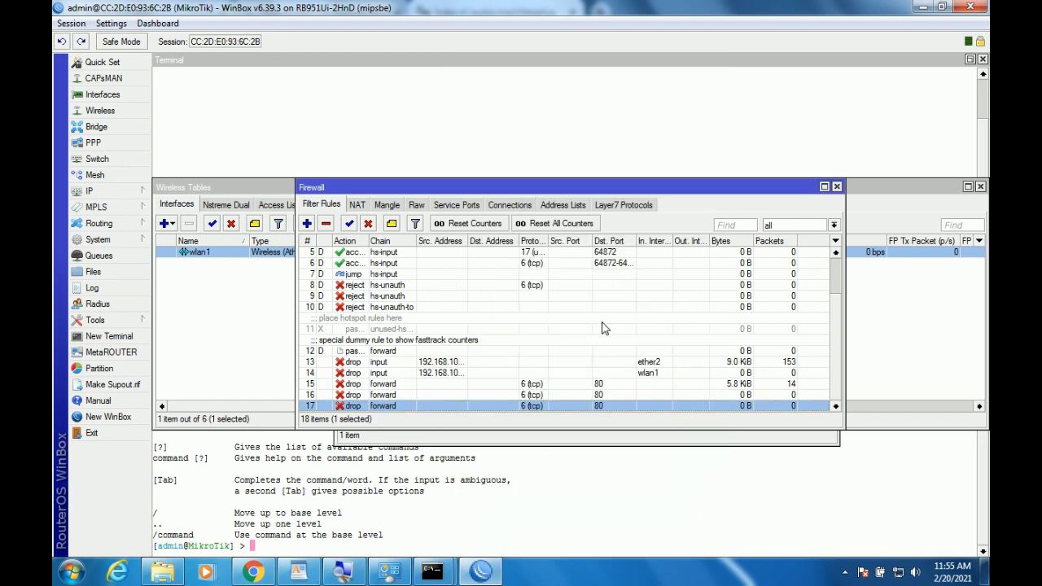
{"action": "double_click", "coordinate": [619, 395]}
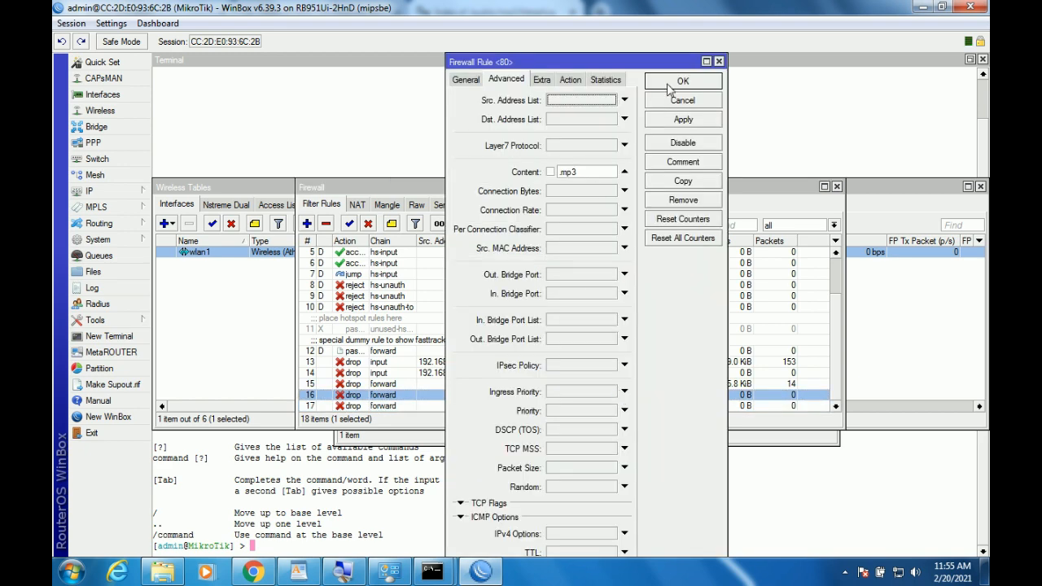
{"action": "left_click", "coordinate": [680, 81]}
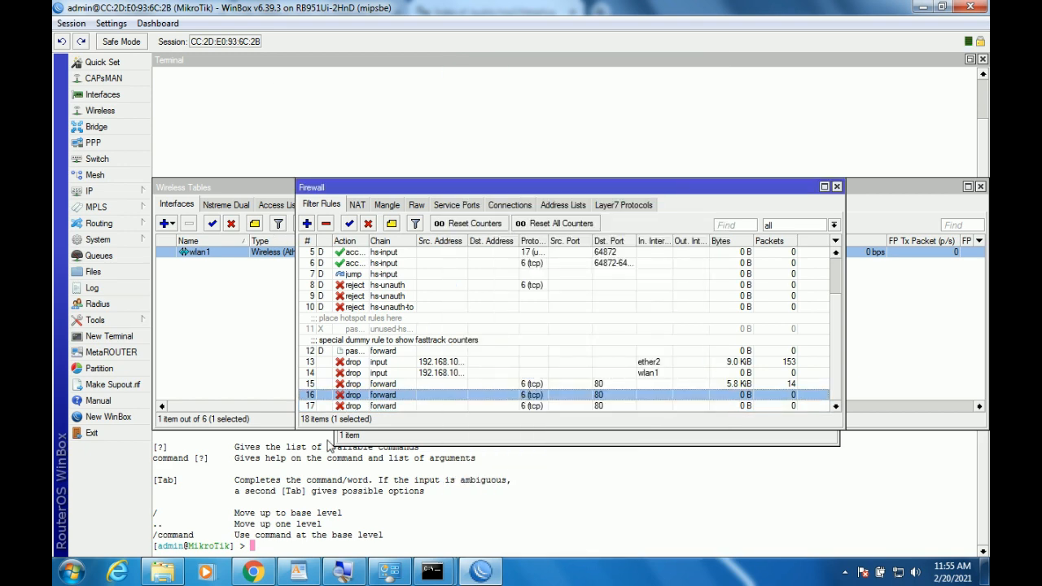
Try downloading the …And Justice For All mp3 and watch rule 16's counter reach 5 packets.
{"action": "left_click", "coordinate": [253, 573]}
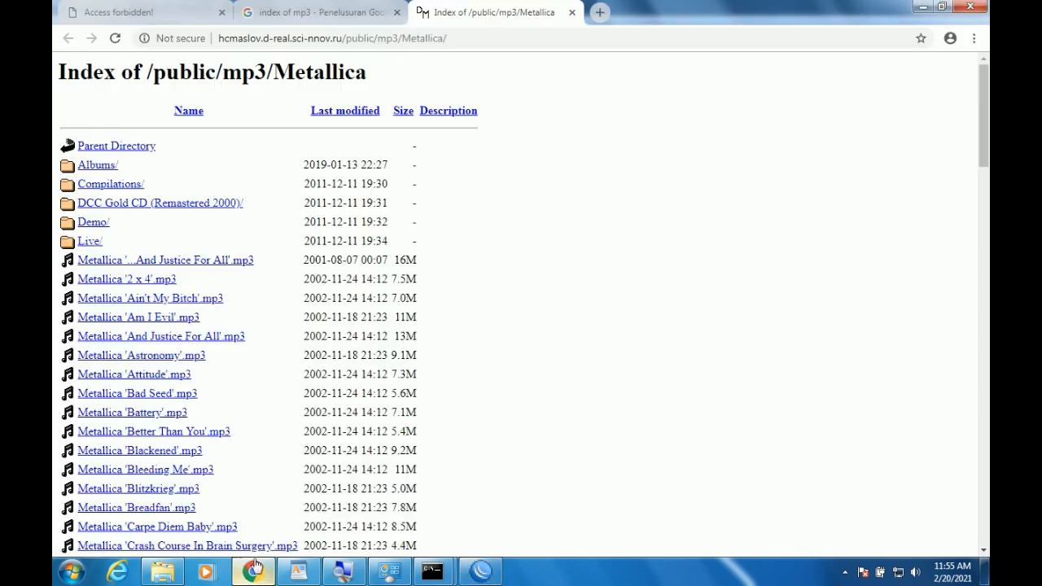
{"action": "left_click", "coordinate": [181, 261]}
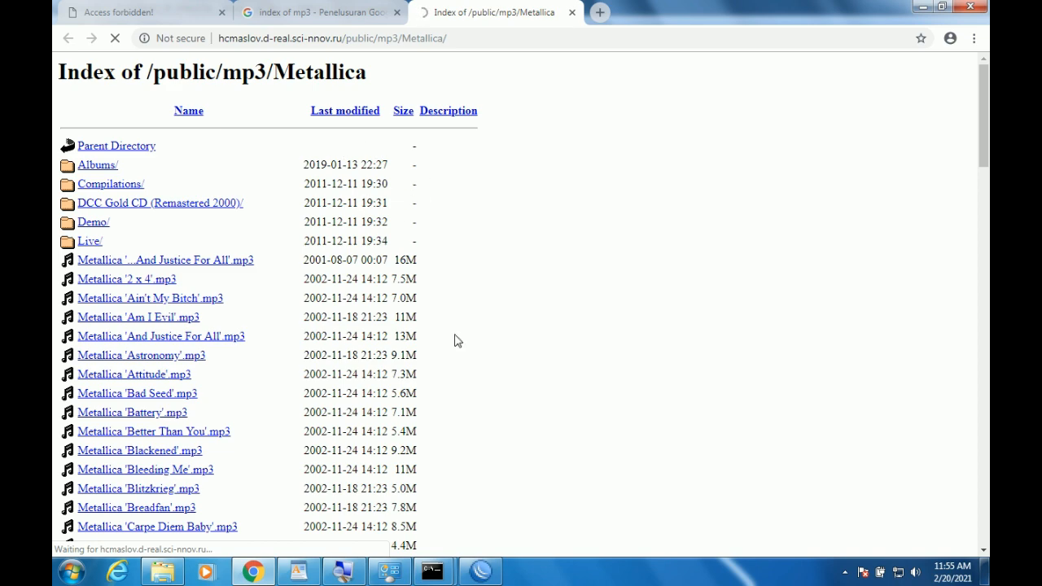
{"action": "left_click", "coordinate": [481, 572]}
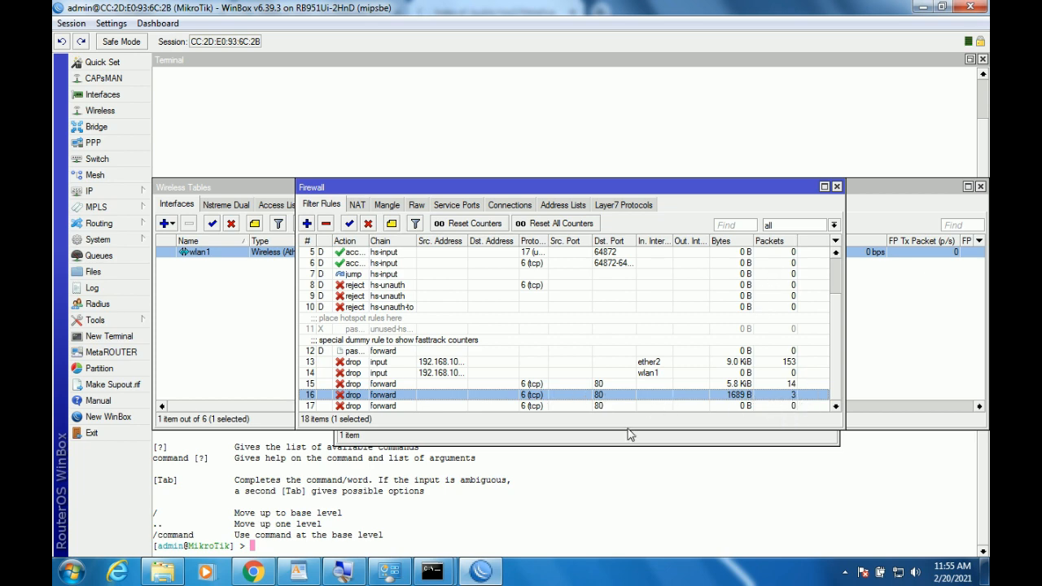
{"action": "left_click", "coordinate": [254, 571]}
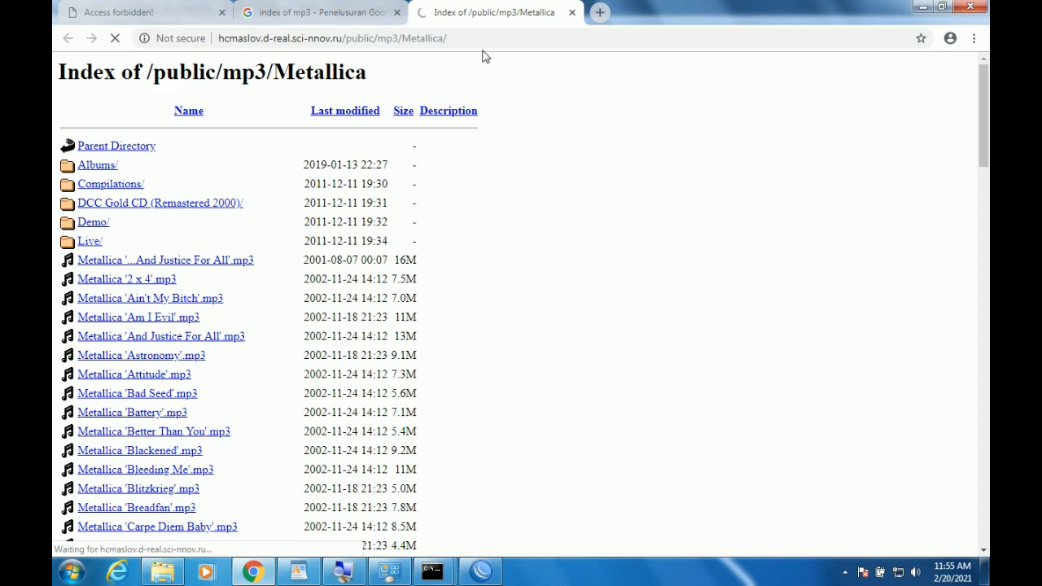
{"action": "key", "text": "alt+Tab"}
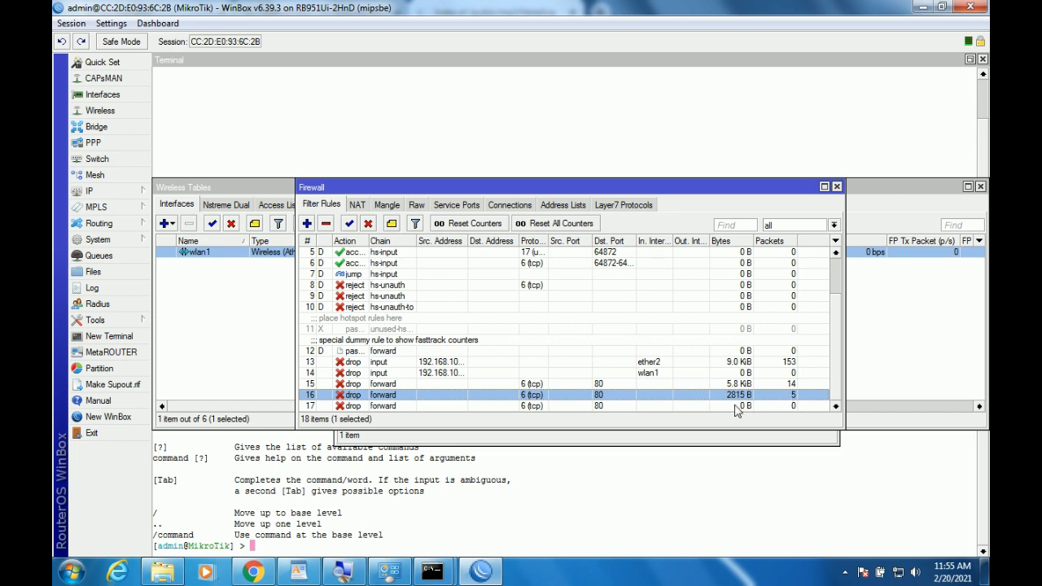
{"action": "left_click", "coordinate": [253, 572]}
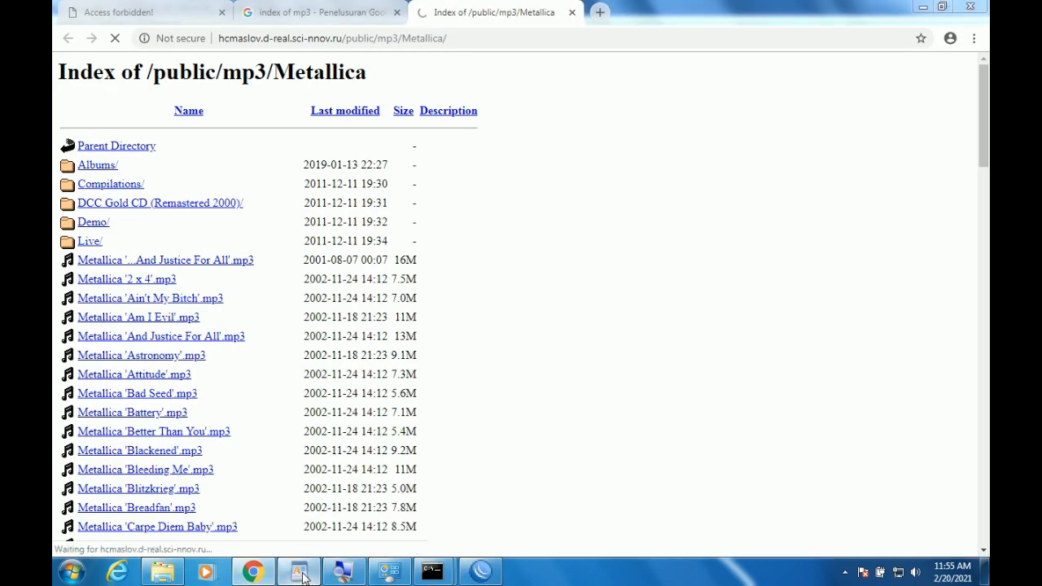
Highlight the Jaringan Wireless bullets: 20 random hotspot accounts, usable only 07.00–16.00.
{"action": "left_click", "coordinate": [298, 572]}
{"action": "scroll", "coordinate": [909, 303], "scroll_direction": "down", "scroll_amount": 1}
{"action": "scroll", "coordinate": [645, 302], "scroll_direction": "up", "scroll_amount": 2}
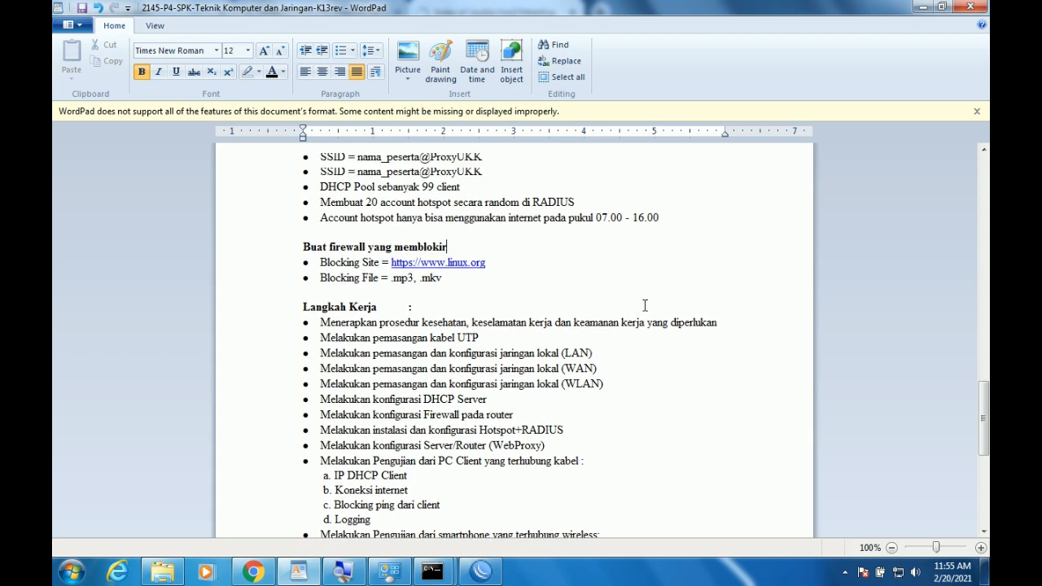
{"action": "scroll", "coordinate": [526, 369], "scroll_direction": "down", "scroll_amount": 1}
{"action": "scroll", "coordinate": [525, 371], "scroll_direction": "up", "scroll_amount": 4}
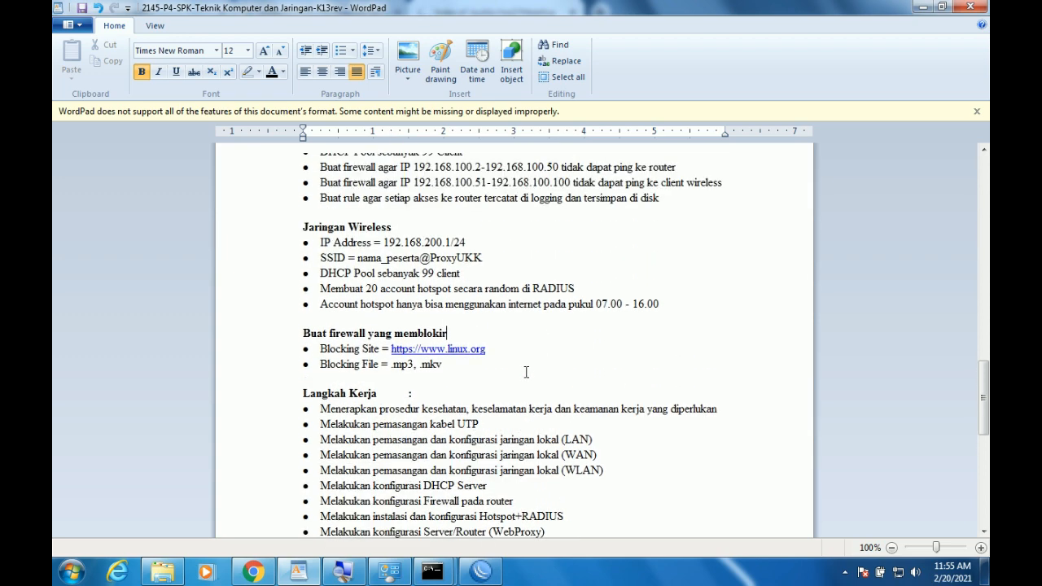
{"action": "scroll", "coordinate": [525, 372], "scroll_direction": "up", "scroll_amount": 4}
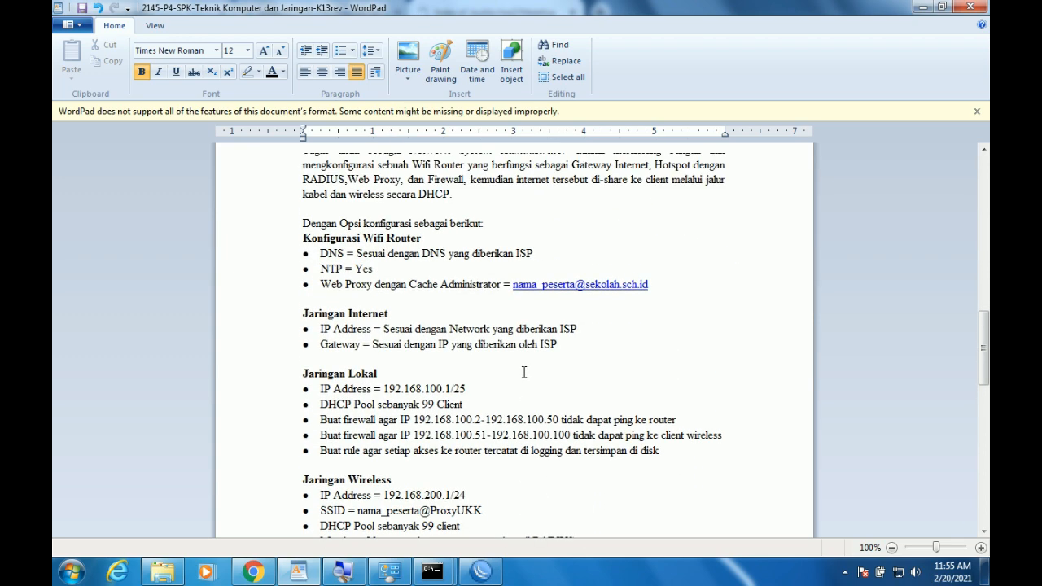
{"action": "scroll", "coordinate": [524, 372], "scroll_direction": "up", "scroll_amount": 3}
{"action": "scroll", "coordinate": [524, 372], "scroll_direction": "down", "scroll_amount": 10}
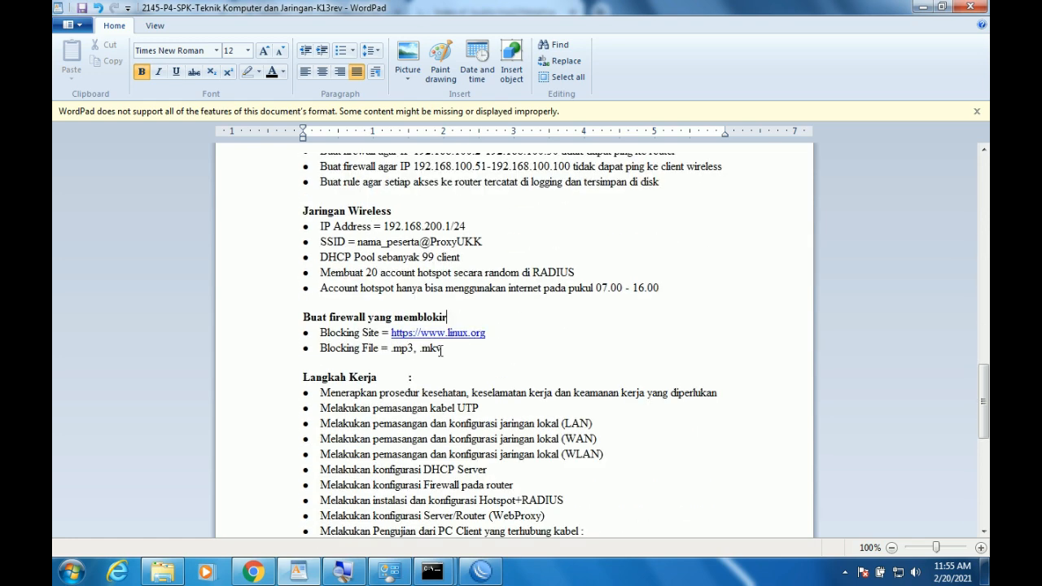
{"action": "left_click_drag", "start_coordinate": [356, 272], "coordinate": [672, 284]}
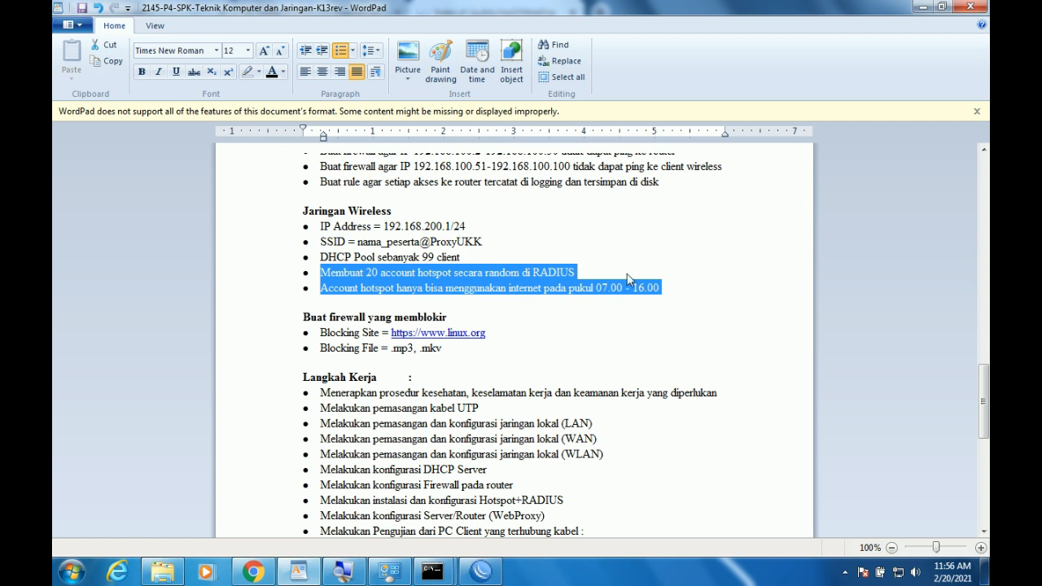
{"action": "left_click", "coordinate": [417, 272]}
{"action": "left_click_drag", "start_coordinate": [319, 278], "coordinate": [706, 306]}
{"action": "left_click", "coordinate": [923, 6]}
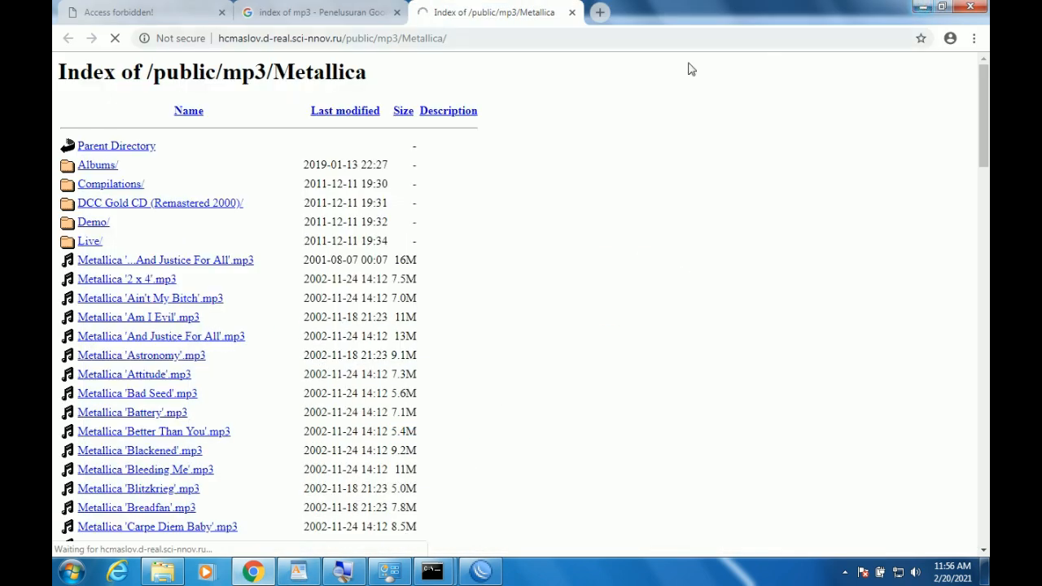
In System > Packages, check for updates and Download&Install RouterOS 6.48.1.
{"action": "left_click", "coordinate": [518, 33]}
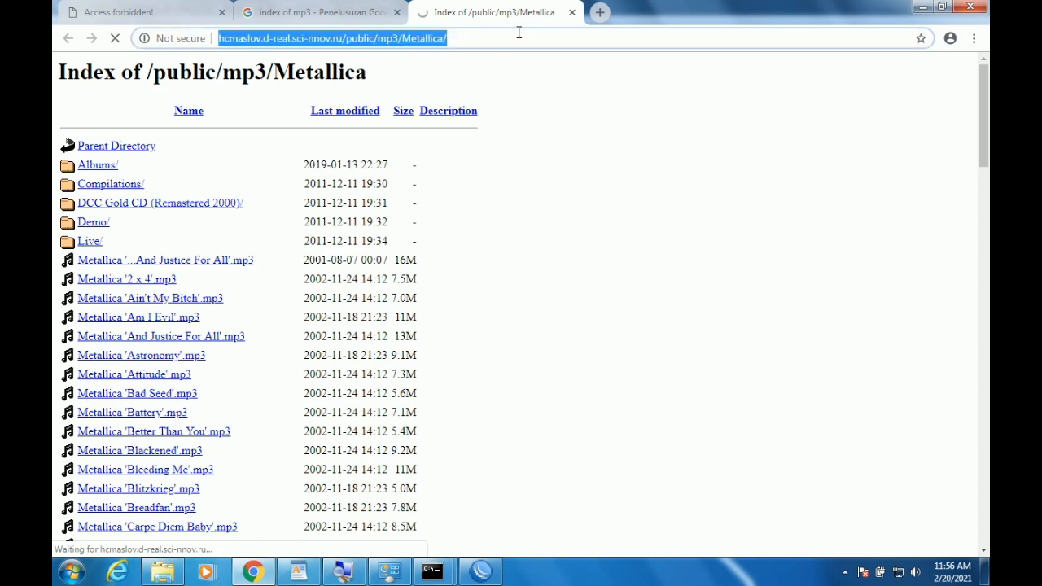
{"action": "left_click", "coordinate": [481, 572]}
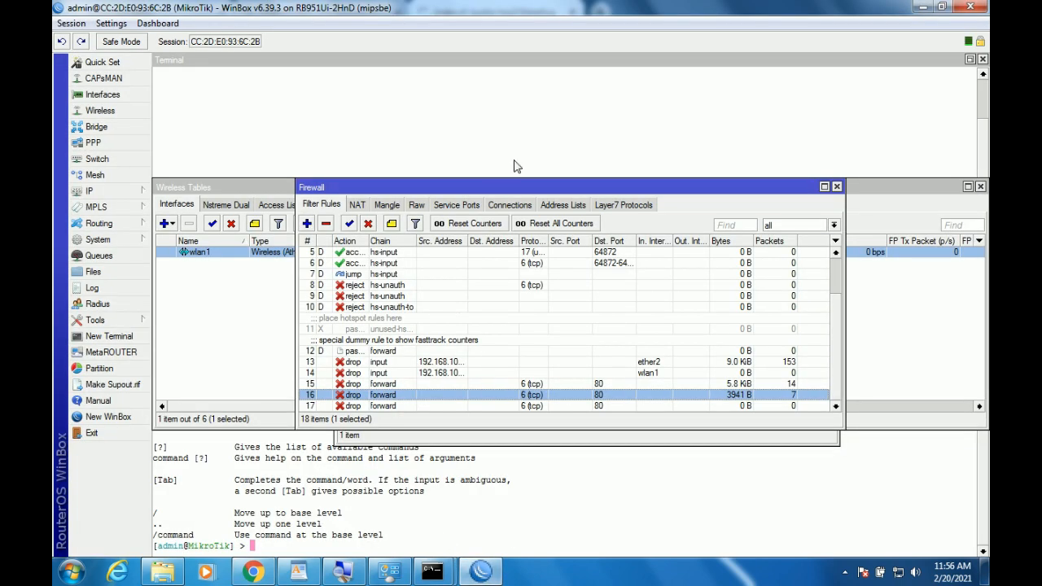
{"action": "left_click", "coordinate": [102, 239]}
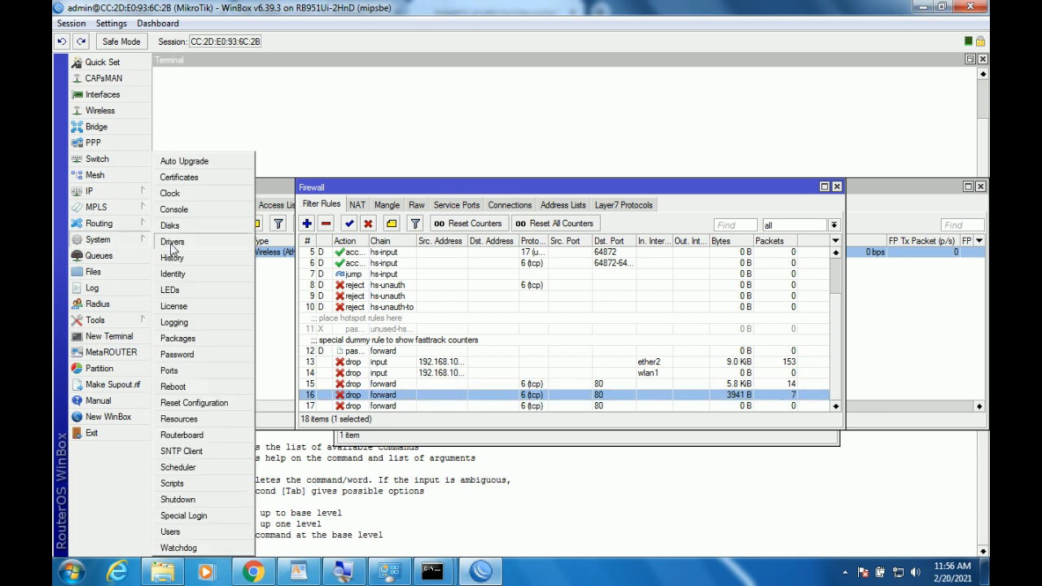
{"action": "left_click", "coordinate": [178, 338]}
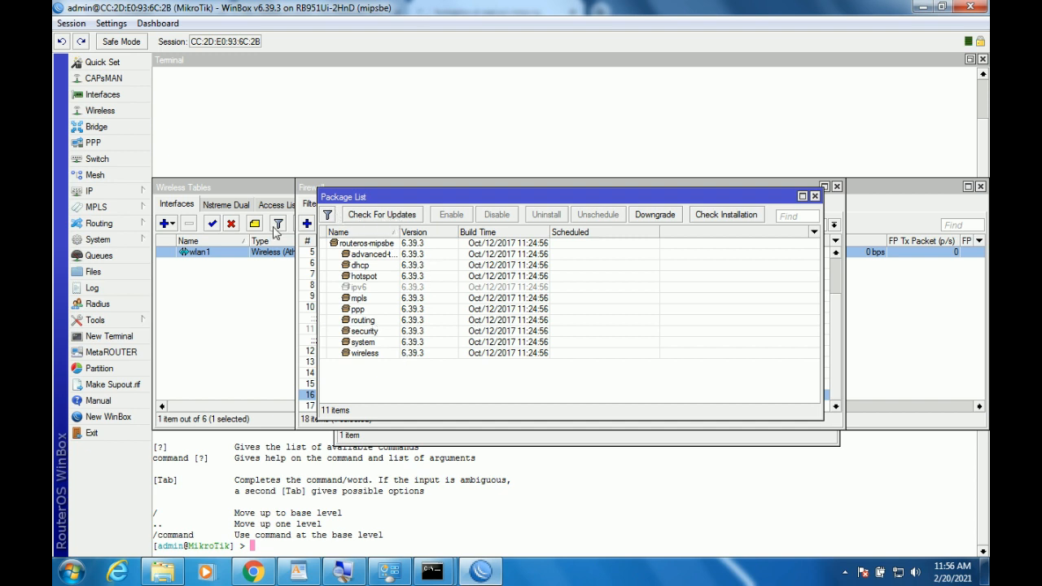
{"action": "left_click", "coordinate": [393, 217]}
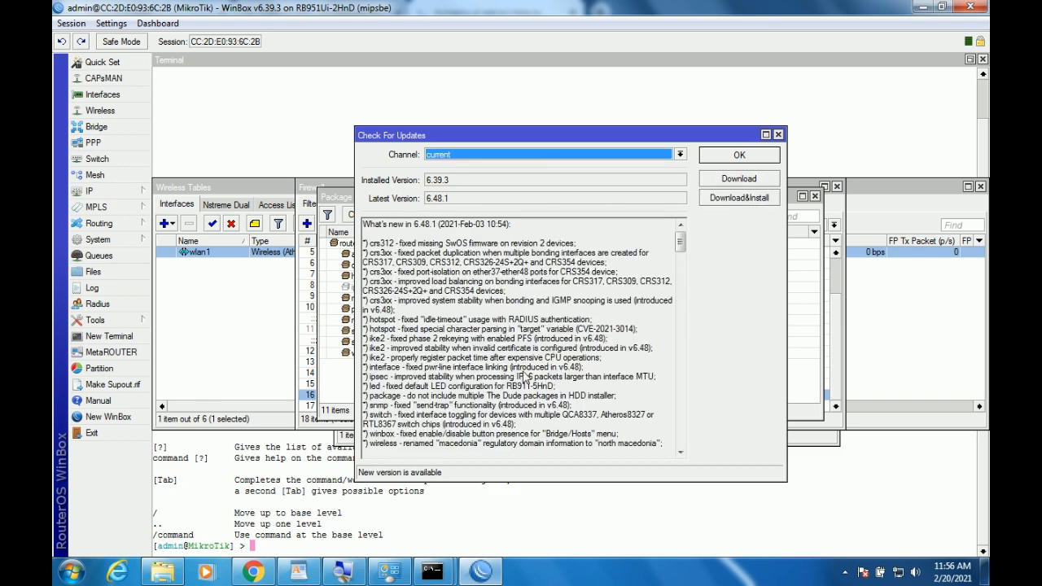
{"action": "left_click", "coordinate": [746, 202]}
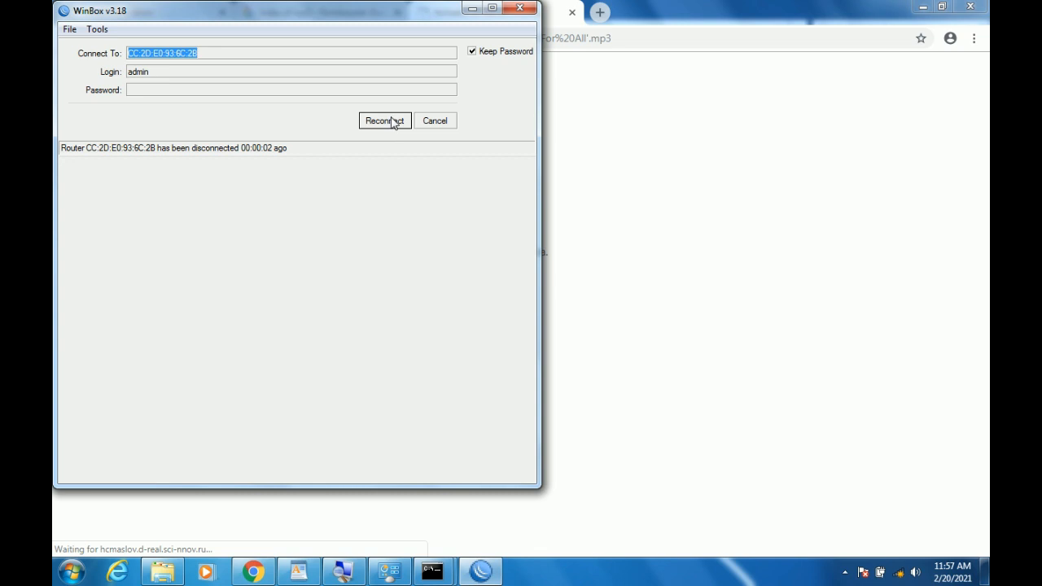
Start typing mikrotik.com in Chrome's address bar, then abandon it.
{"action": "left_click", "coordinate": [472, 9]}
{"action": "left_click", "coordinate": [464, 42]}
{"action": "type", "text": "ms"}
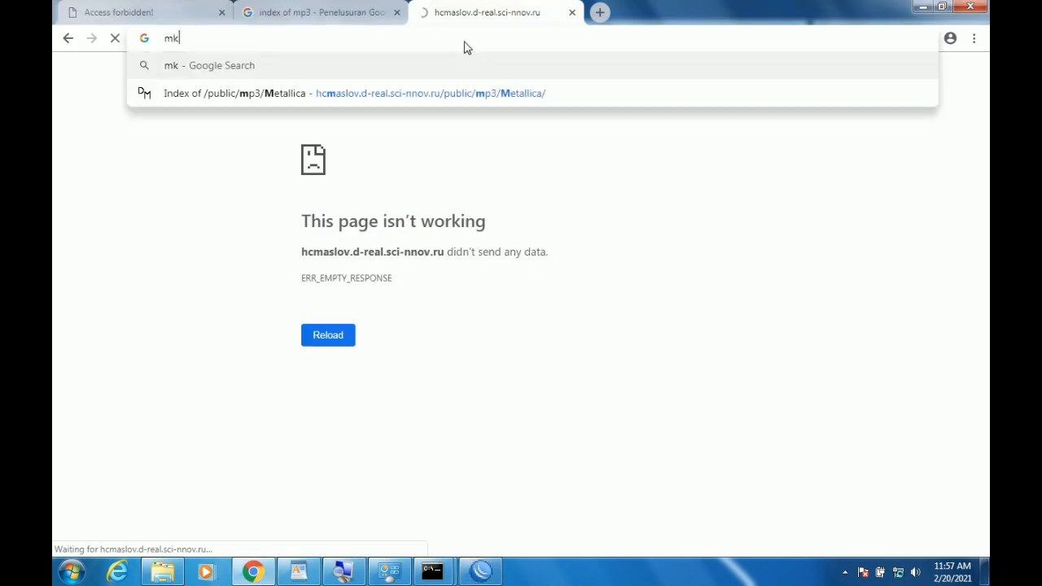
{"action": "key", "text": "BackSpace"}
{"action": "type", "text": "ikr"}
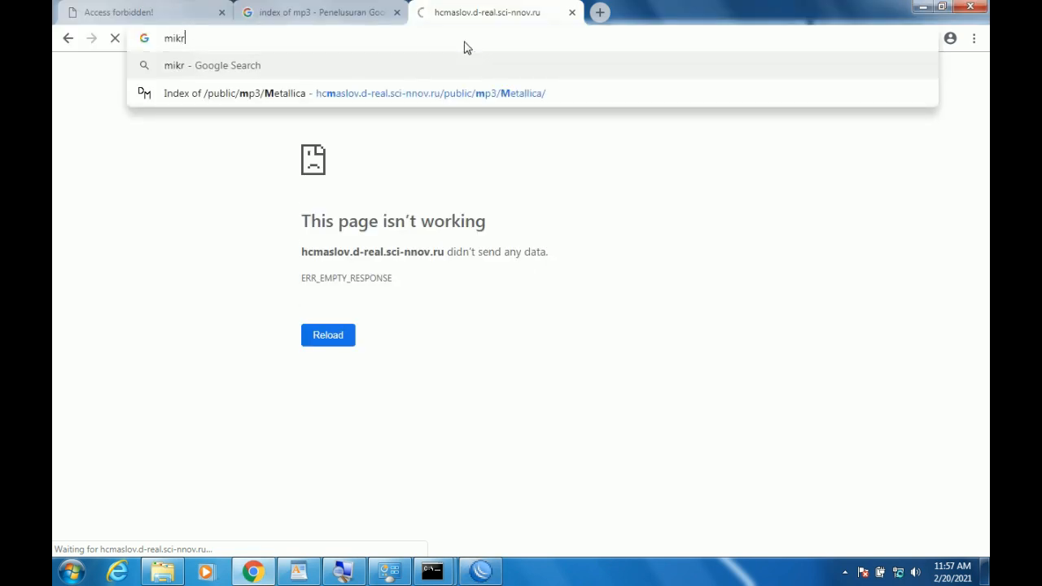
{"action": "type", "text": "o"}
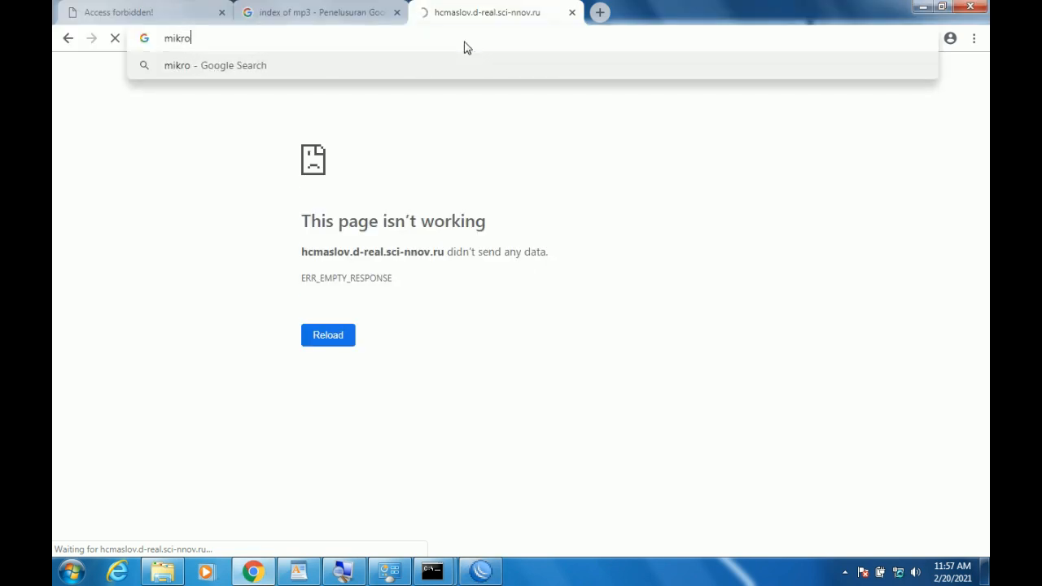
{"action": "type", "text": "tik.com"}
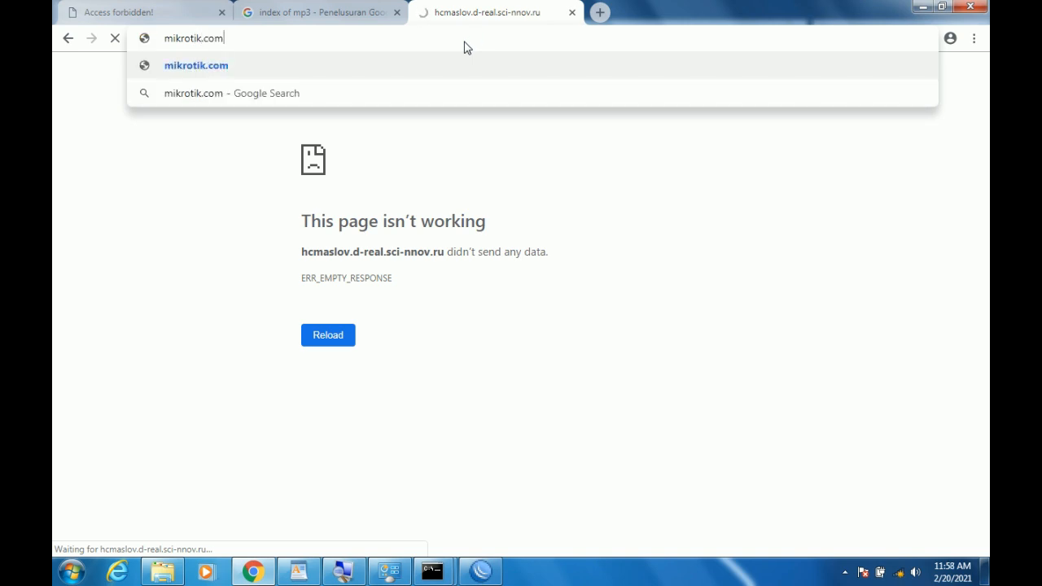
{"action": "key", "text": "Escape"}
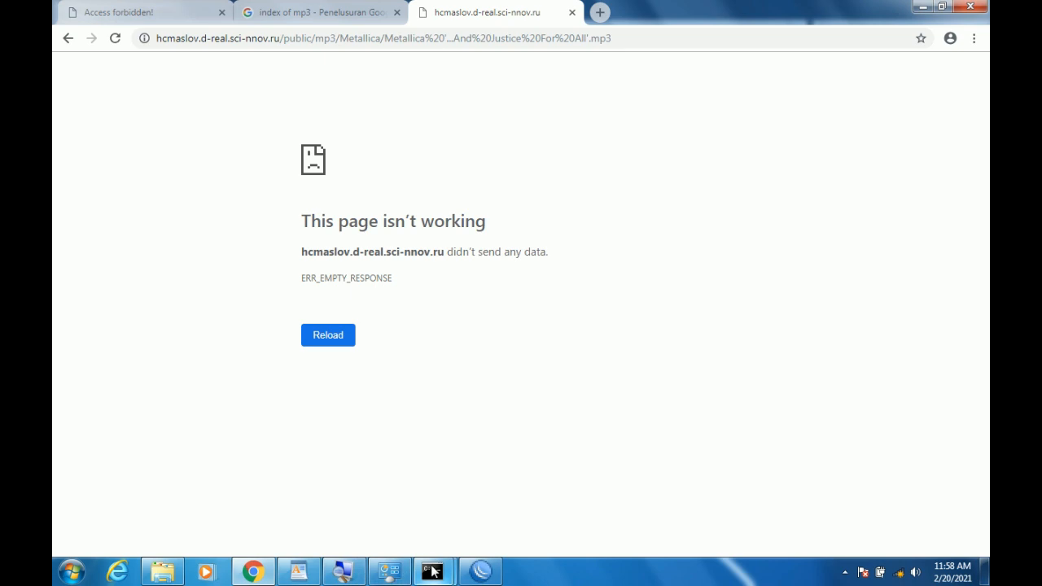
Refresh Neighbors, connect to the MikroTik router, and dismiss the up-to-date 6.48.1 update check.
{"action": "mouse_move", "coordinate": [431, 570]}
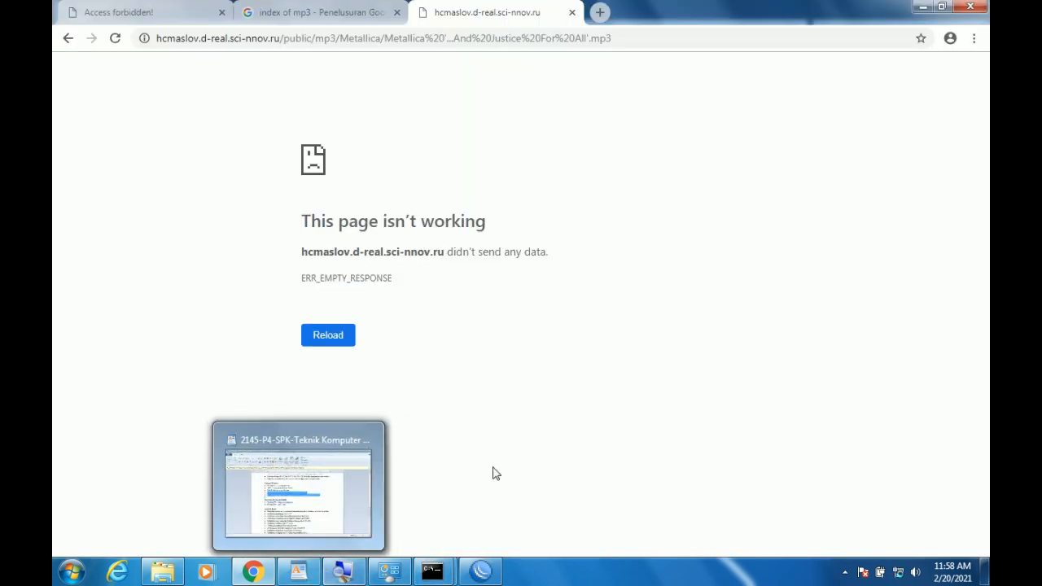
{"action": "left_click", "coordinate": [480, 571]}
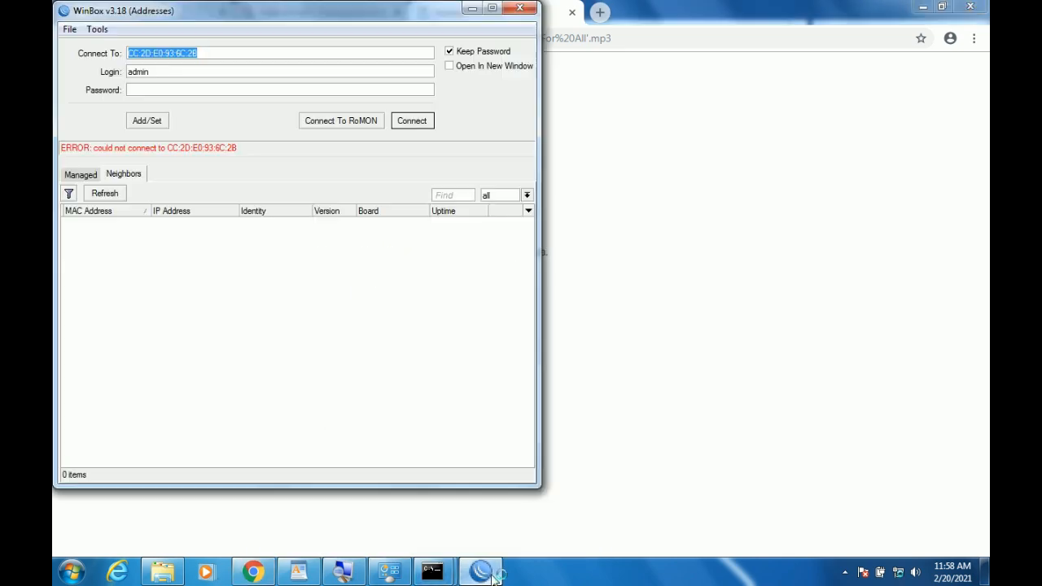
{"action": "left_click", "coordinate": [116, 197]}
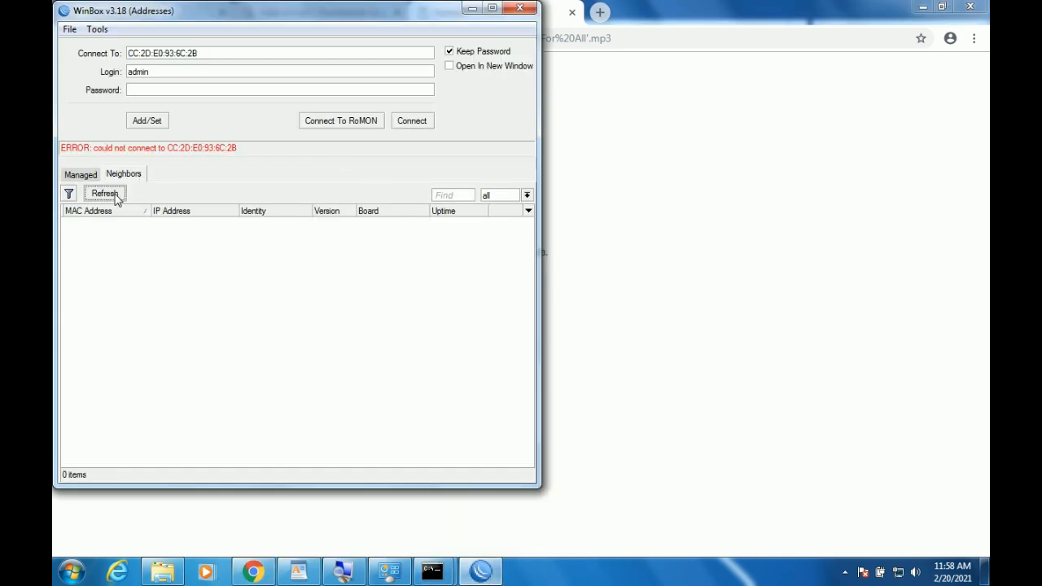
{"action": "left_click", "coordinate": [113, 229]}
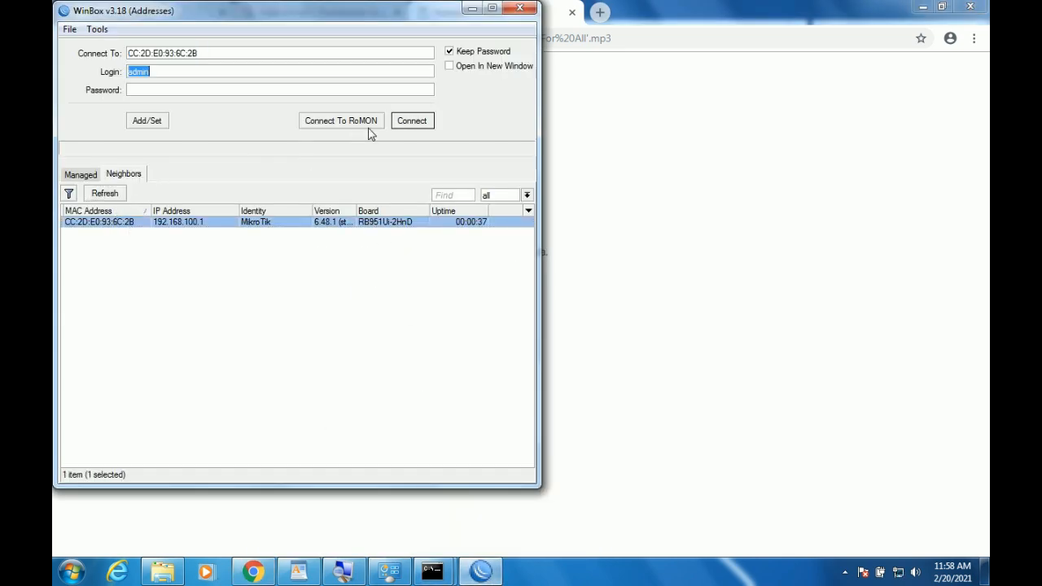
{"action": "left_click", "coordinate": [412, 123]}
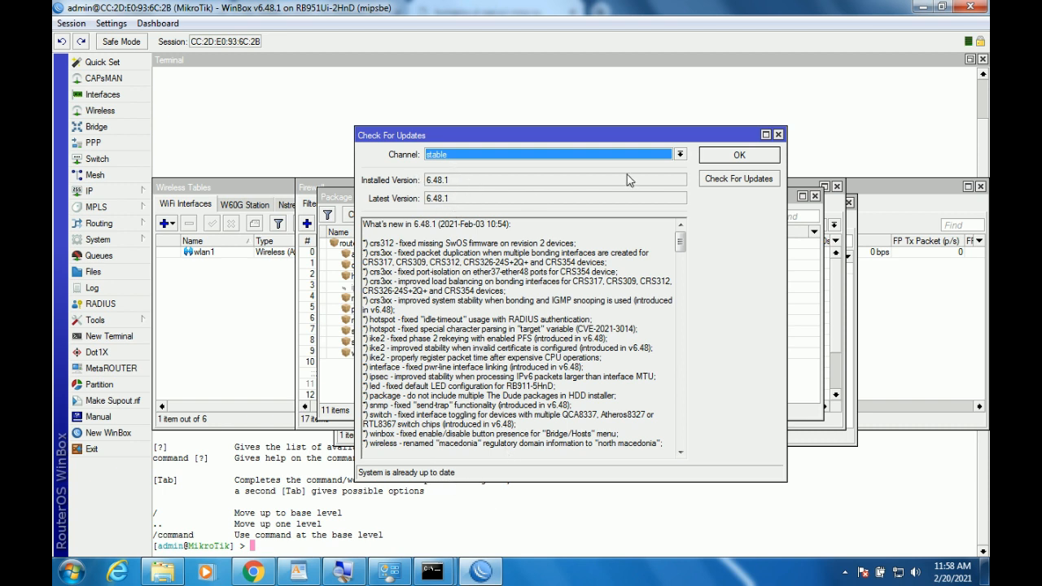
{"action": "left_click", "coordinate": [738, 156]}
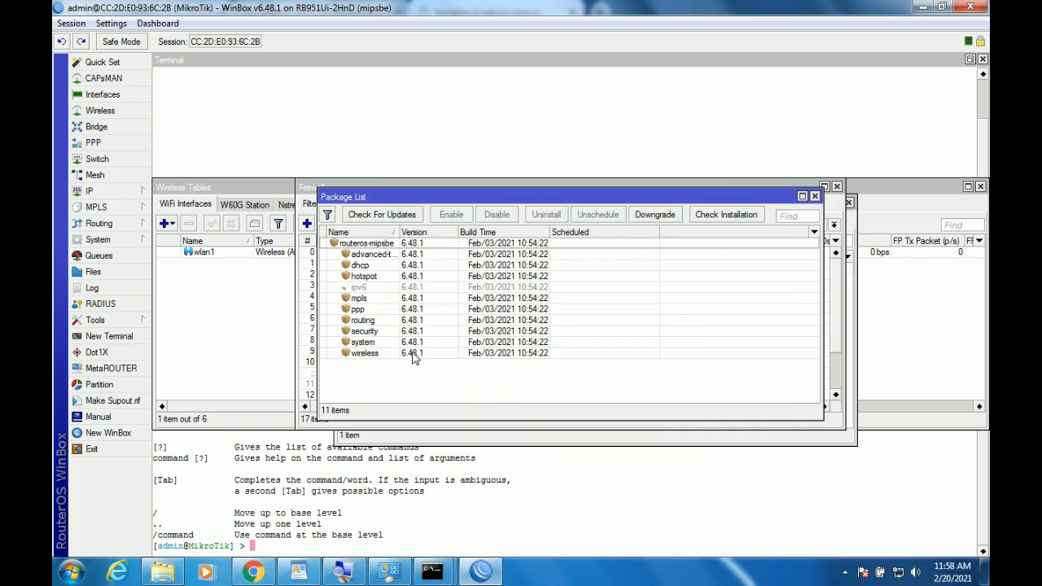
Load mikrotik.com, go to Software > Download archive, and close the index of mp3 tab.
{"action": "left_click", "coordinate": [254, 572]}
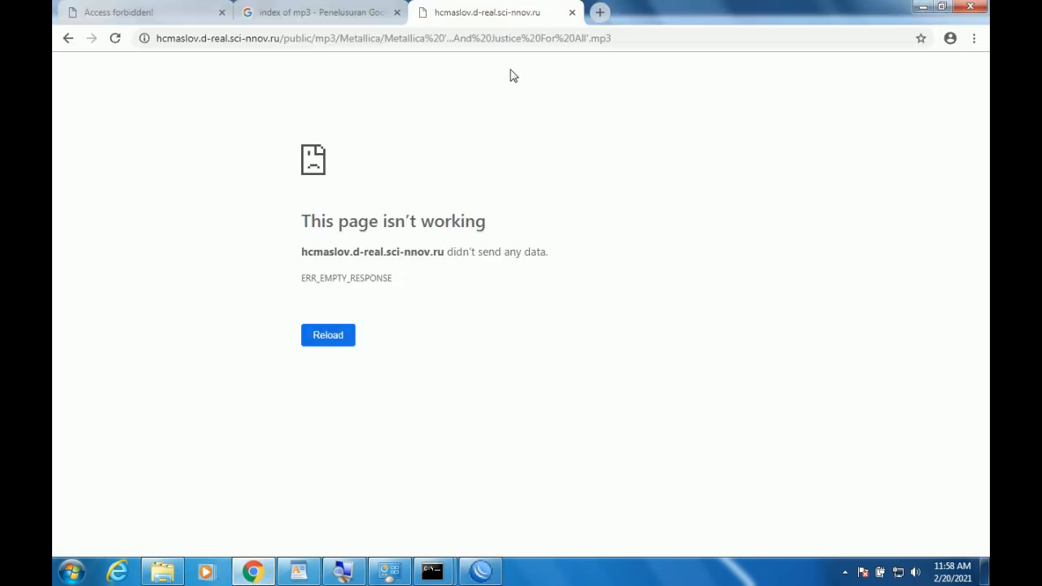
{"action": "left_click", "coordinate": [509, 43]}
{"action": "type", "text": "mik"}
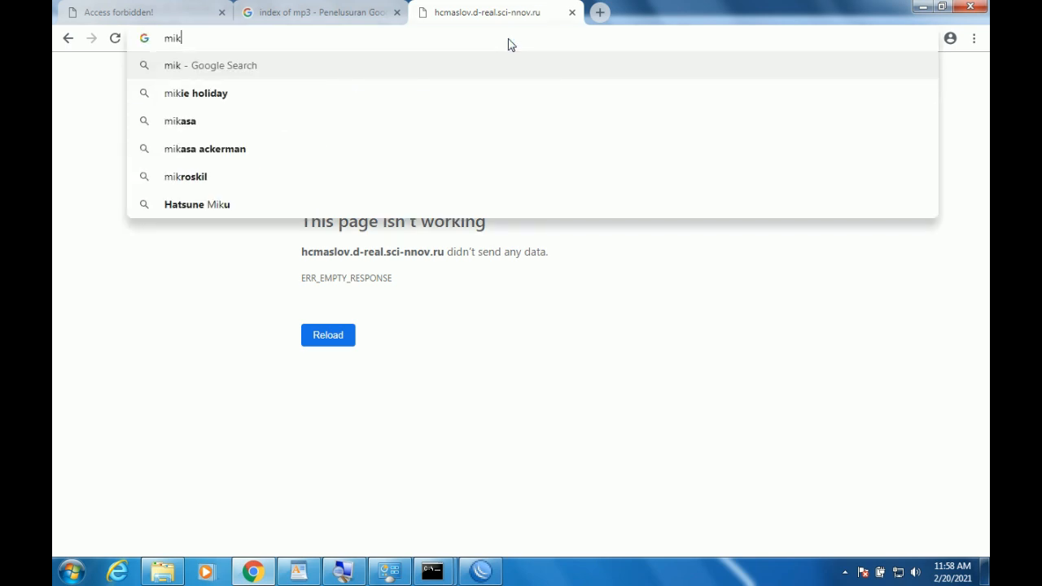
{"action": "type", "text": "rotik"}
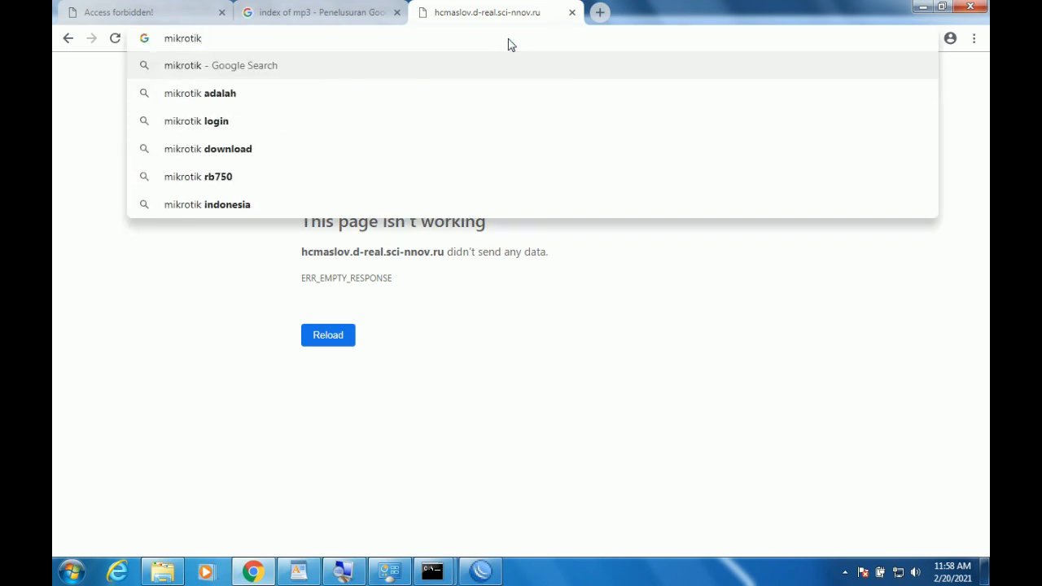
{"action": "type", "text": ".com"}
{"action": "key", "text": "Return"}
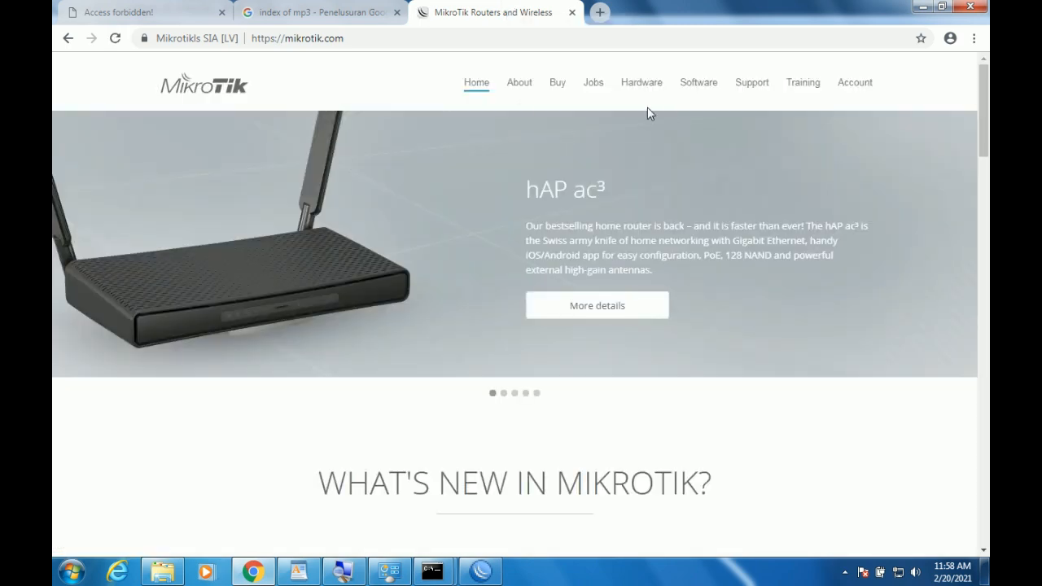
{"action": "left_click", "coordinate": [698, 84]}
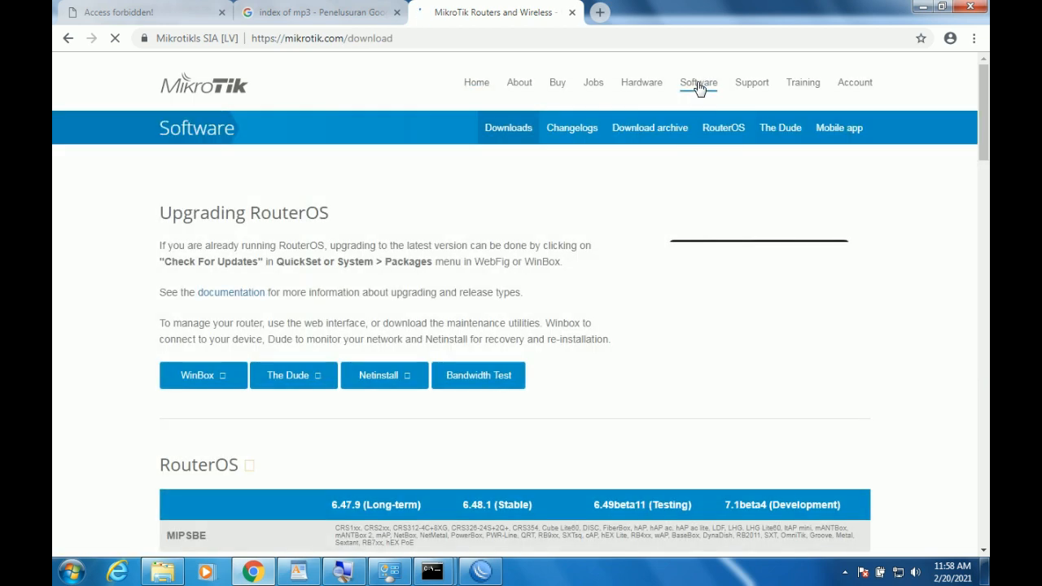
{"action": "left_click", "coordinate": [665, 132]}
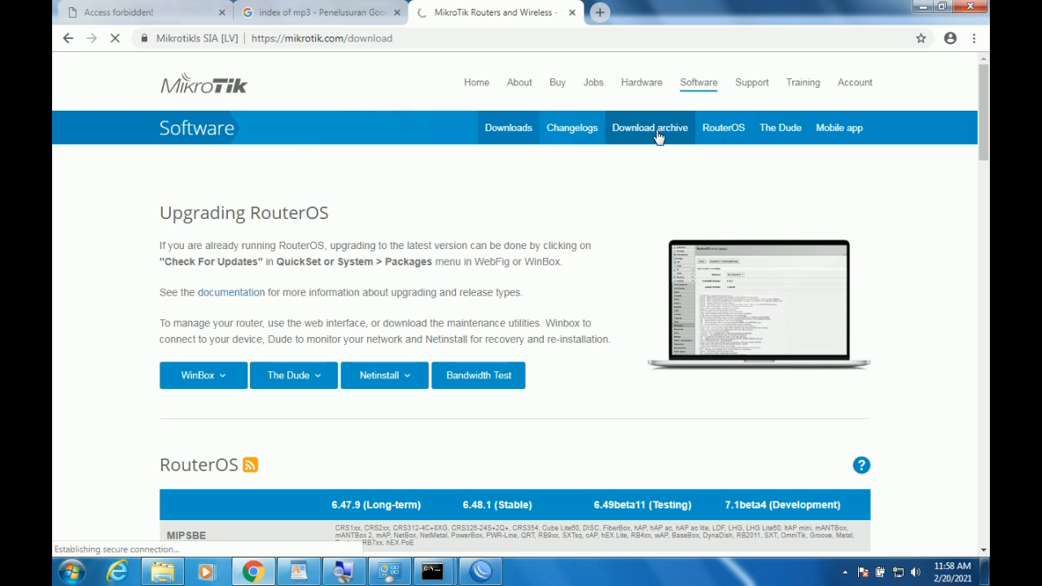
{"action": "left_click", "coordinate": [318, 13]}
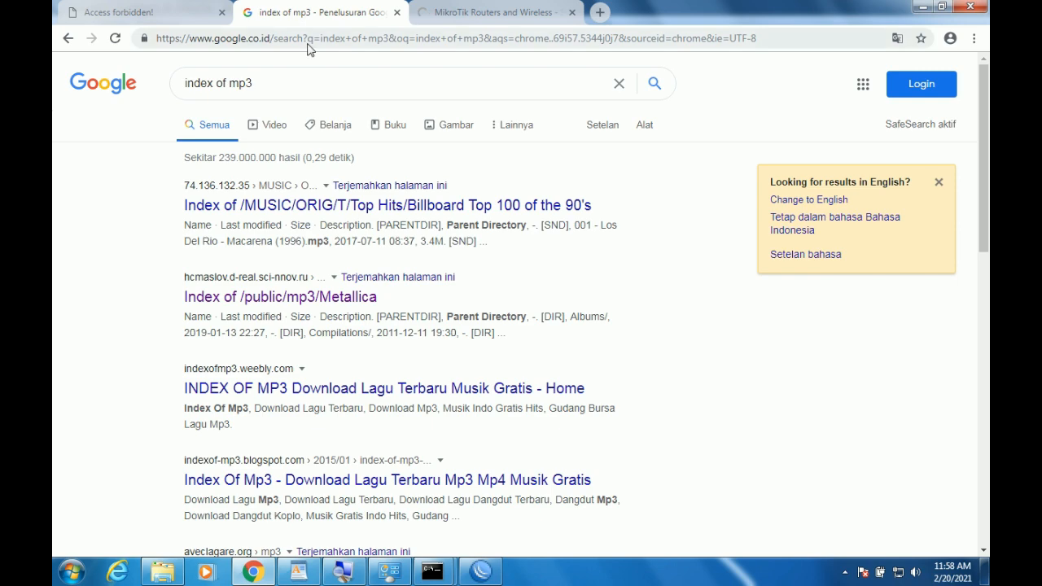
{"action": "left_click", "coordinate": [397, 12]}
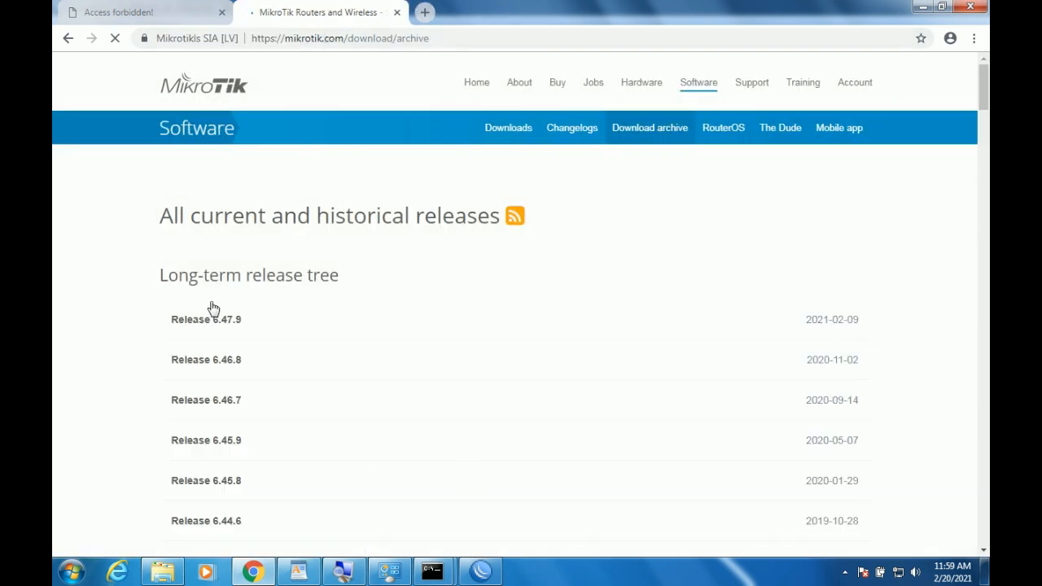
Scroll the download archive down to Release 6.48.1 and expand its file list.
{"action": "left_click", "coordinate": [479, 569]}
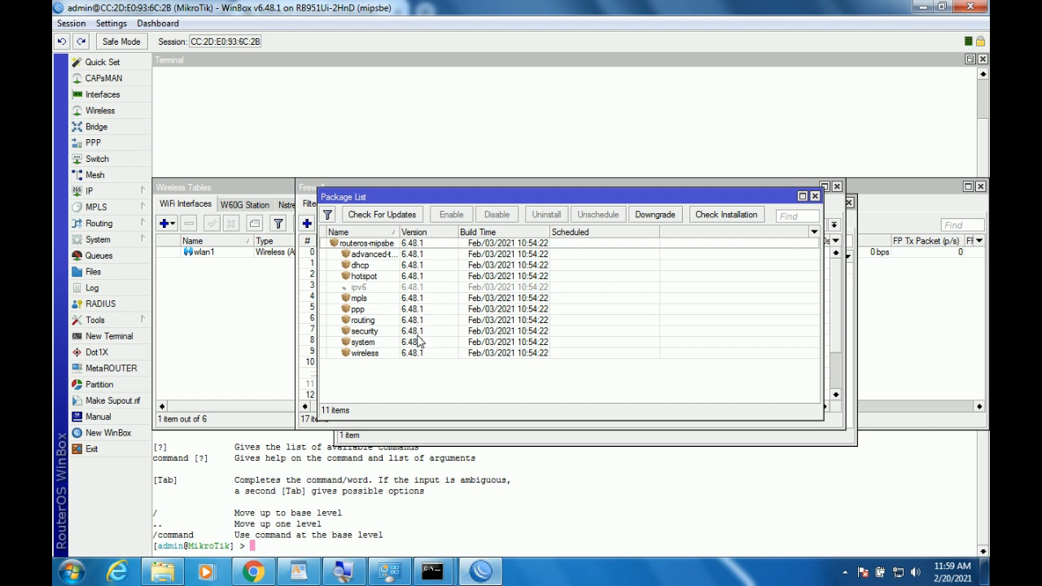
{"action": "left_click", "coordinate": [253, 572]}
{"action": "scroll", "coordinate": [516, 349], "scroll_direction": "down", "scroll_amount": 1}
{"action": "scroll", "coordinate": [516, 348], "scroll_direction": "down", "scroll_amount": 1}
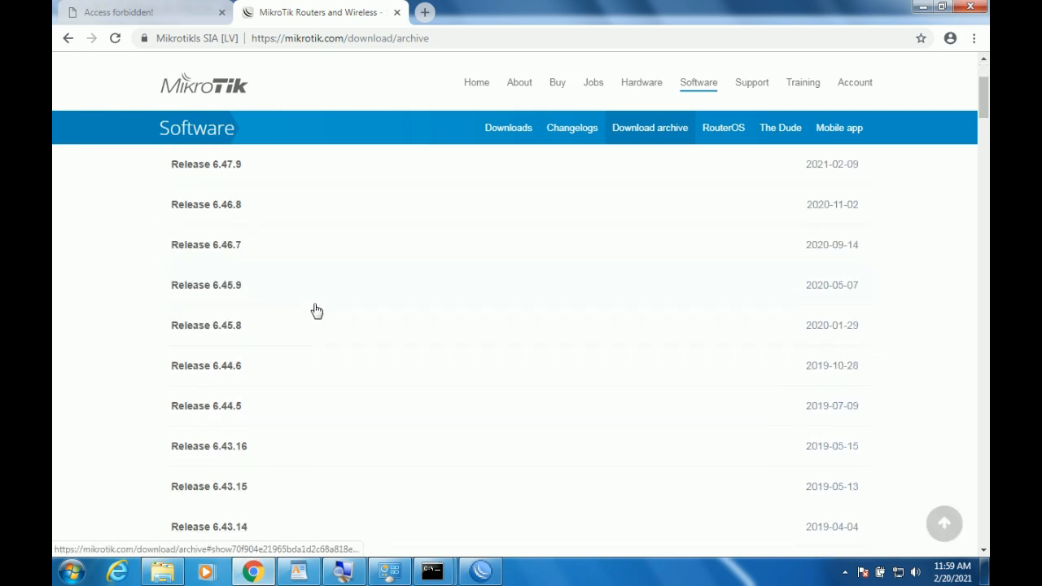
{"action": "scroll", "coordinate": [313, 306], "scroll_direction": "down", "scroll_amount": 3}
{"action": "scroll", "coordinate": [323, 309], "scroll_direction": "down", "scroll_amount": 5}
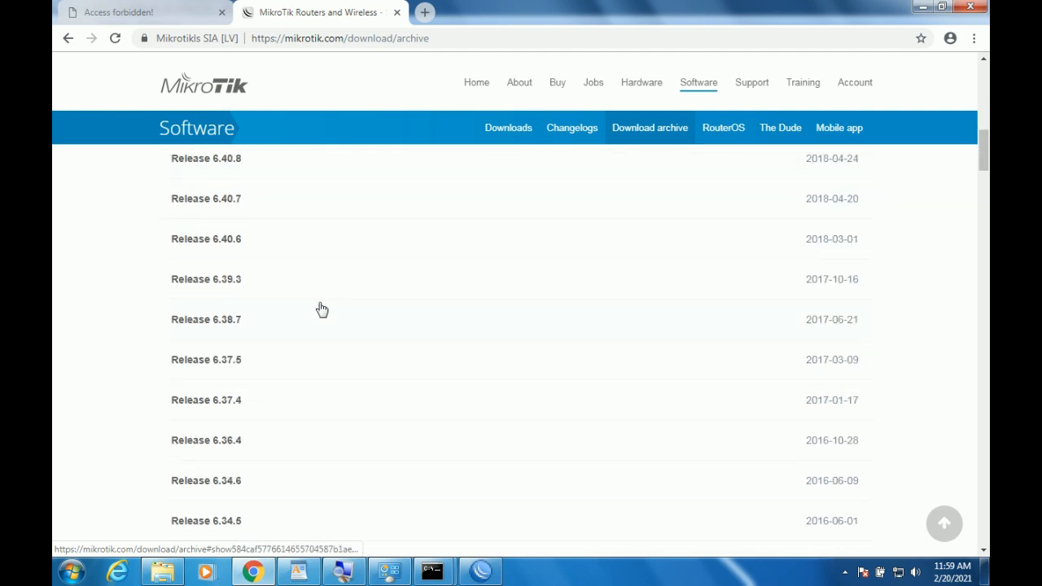
{"action": "scroll", "coordinate": [334, 302], "scroll_direction": "up", "scroll_amount": 9}
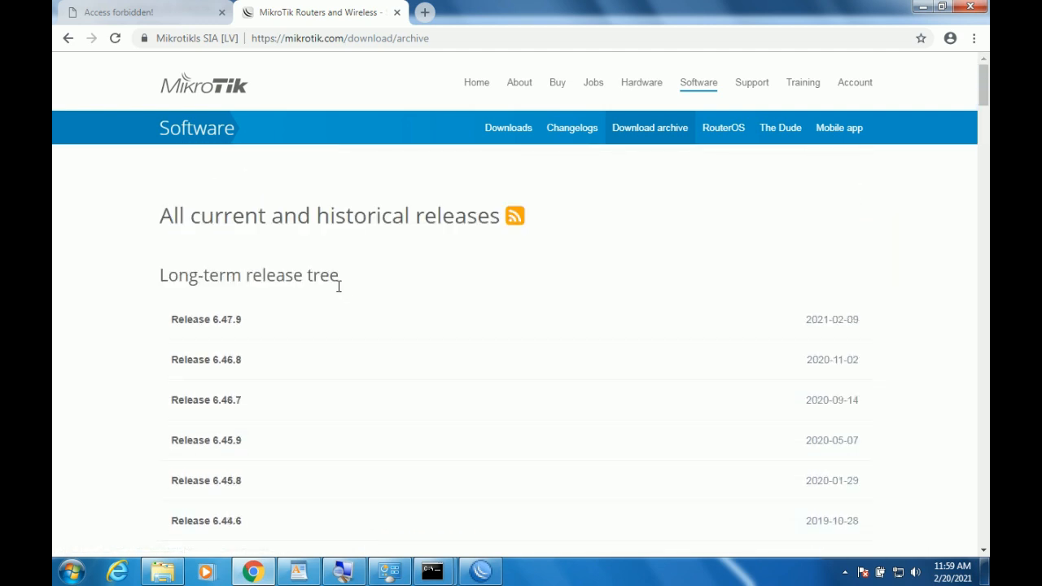
{"action": "scroll", "coordinate": [356, 311], "scroll_direction": "down", "scroll_amount": 2}
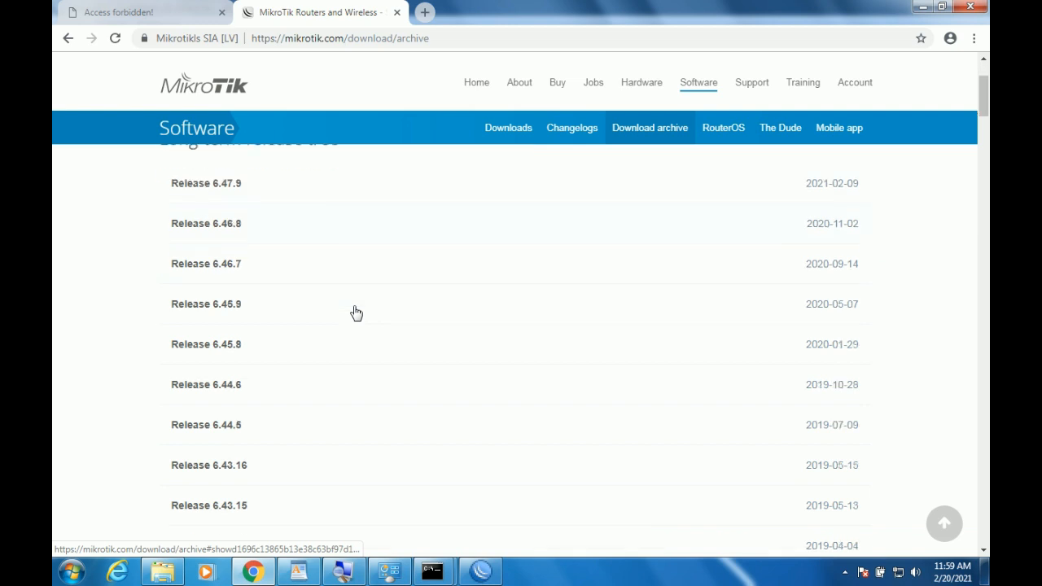
{"action": "scroll", "coordinate": [356, 312], "scroll_direction": "down", "scroll_amount": 3}
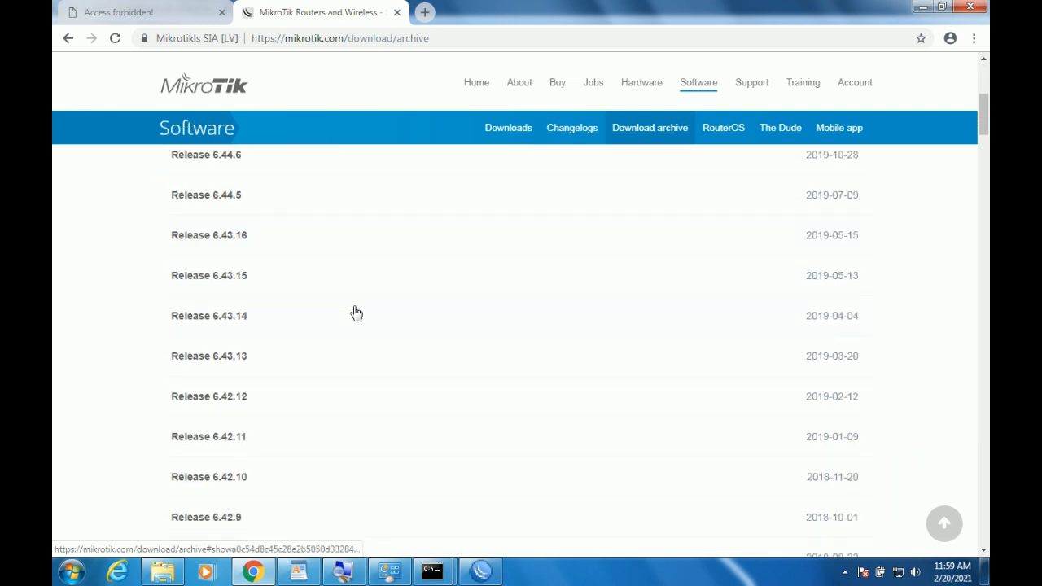
{"action": "scroll", "coordinate": [355, 313], "scroll_direction": "down", "scroll_amount": 5}
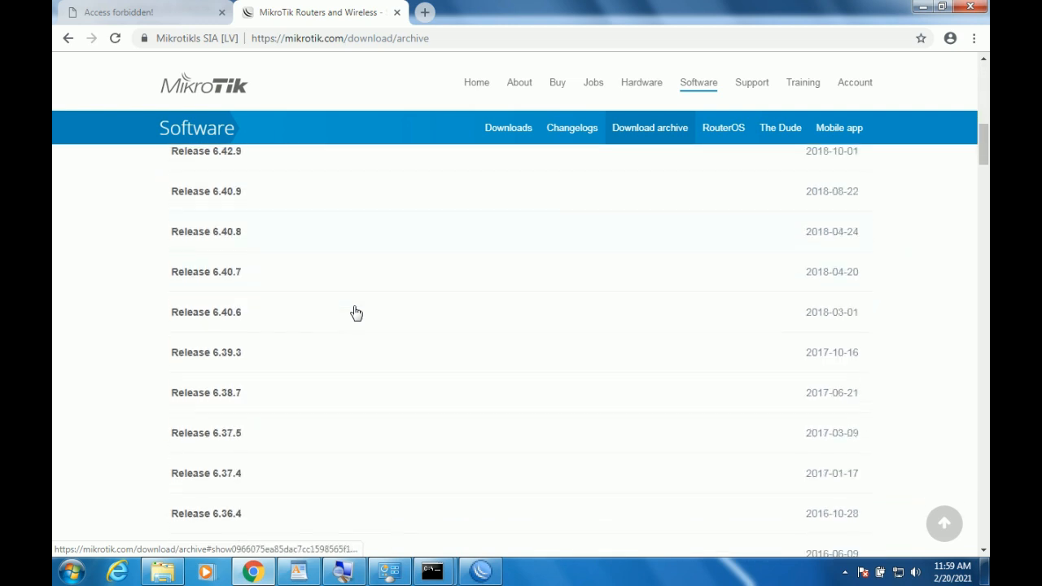
{"action": "scroll", "coordinate": [356, 312], "scroll_direction": "down", "scroll_amount": 5}
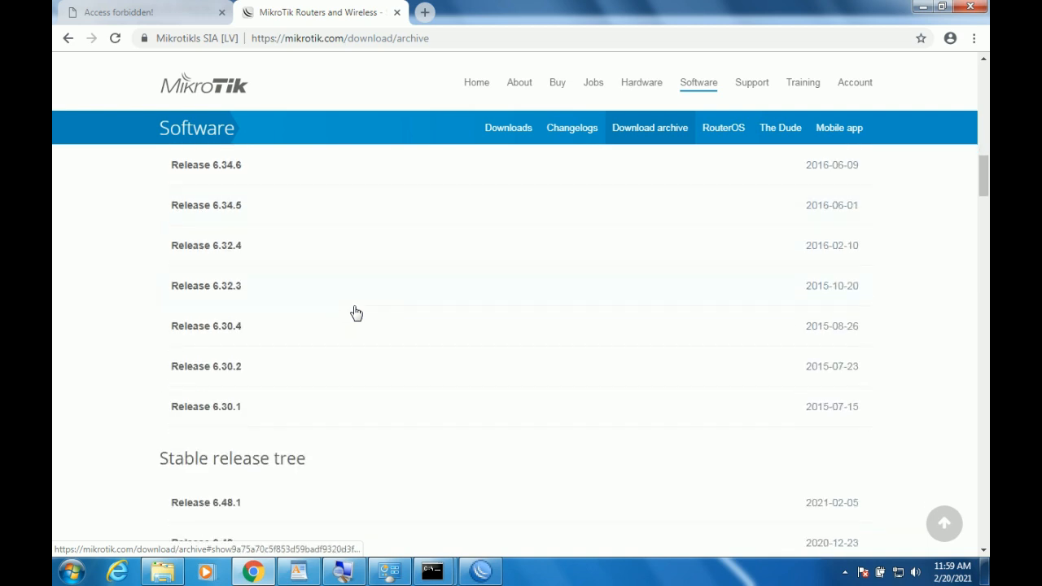
{"action": "scroll", "coordinate": [356, 313], "scroll_direction": "down", "scroll_amount": 3}
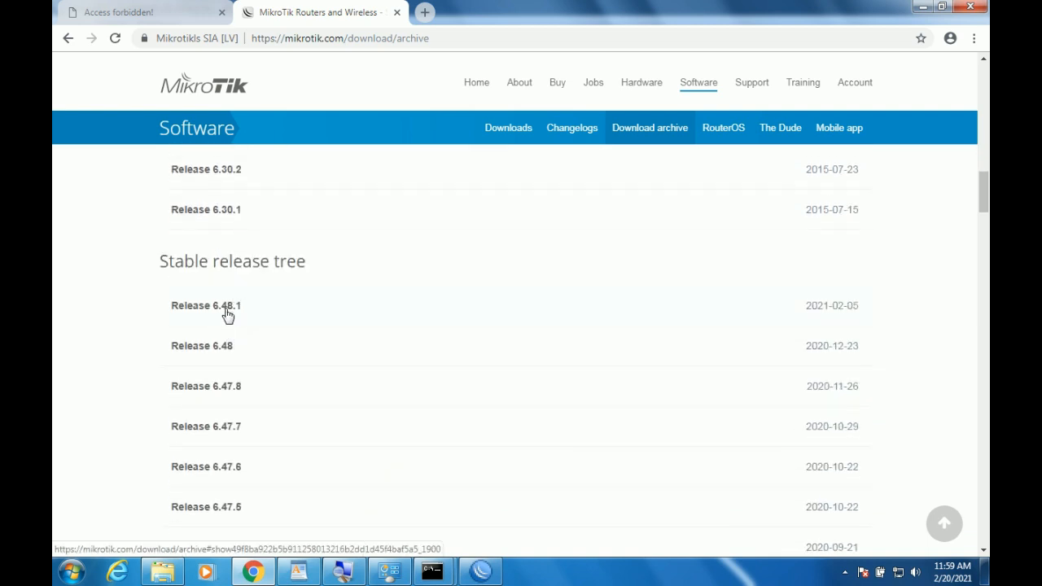
{"action": "left_click", "coordinate": [227, 316]}
{"action": "scroll", "coordinate": [427, 296], "scroll_direction": "down", "scroll_amount": 2}
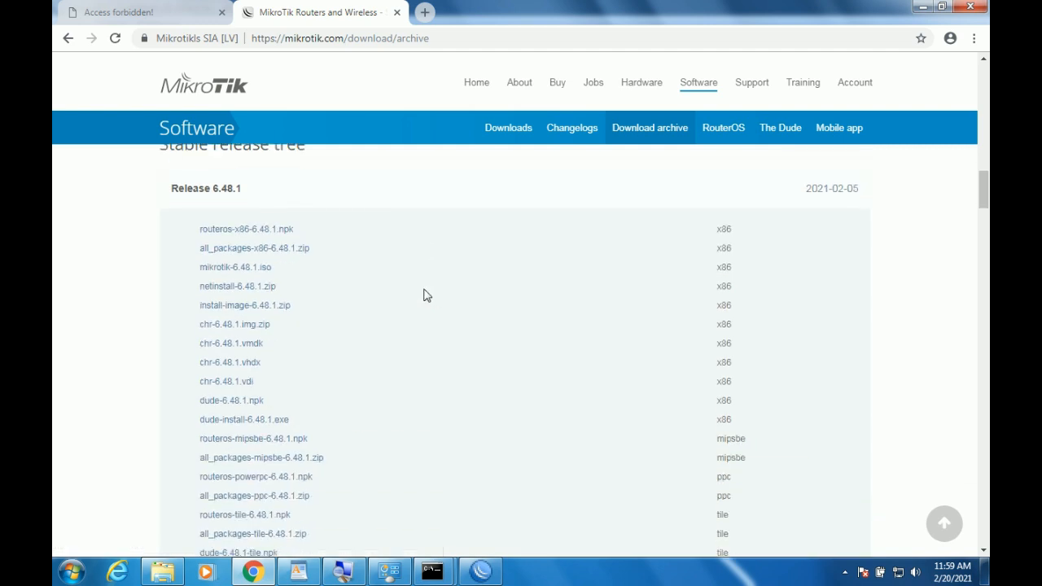
Download the 15.3 MB all_packages-mipsbe-6.48.1.zip from the Release 6.48.1 section.
{"action": "left_click", "coordinate": [481, 571]}
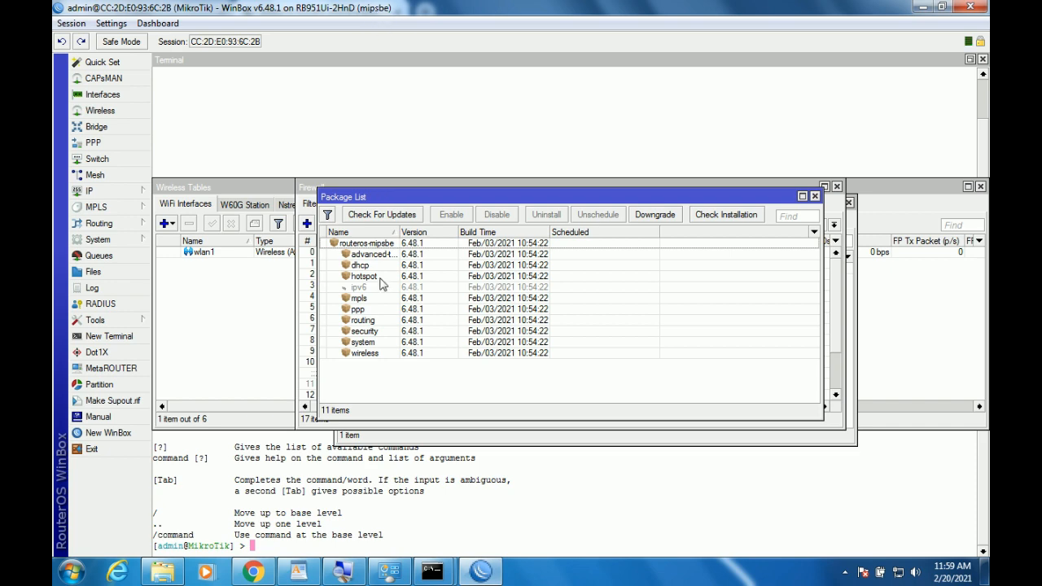
{"action": "left_click", "coordinate": [253, 571]}
{"action": "scroll", "coordinate": [424, 334], "scroll_direction": "down", "scroll_amount": 2}
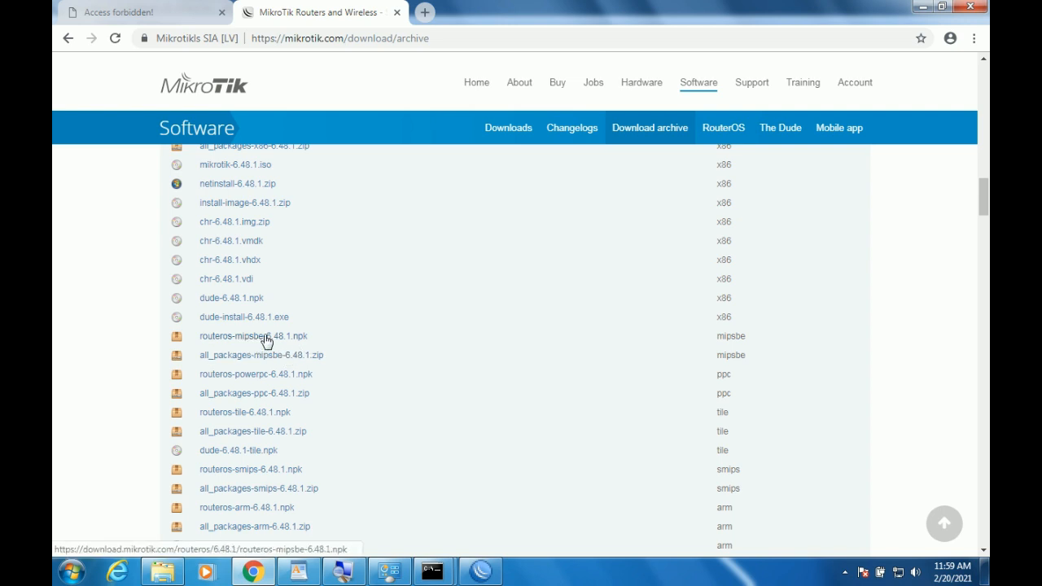
{"action": "scroll", "coordinate": [349, 321], "scroll_direction": "down", "scroll_amount": 1}
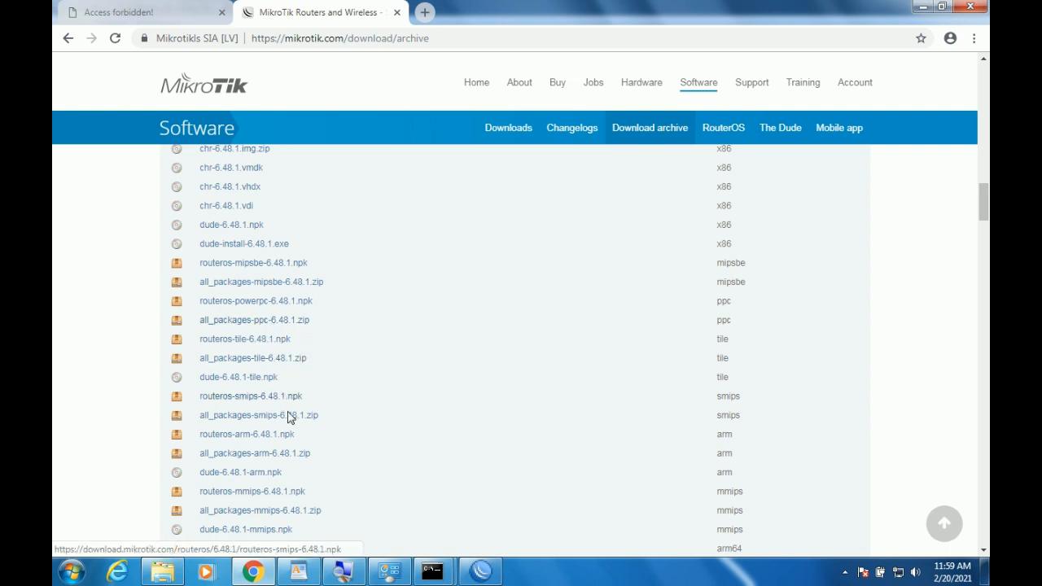
{"action": "scroll", "coordinate": [481, 350], "scroll_direction": "down", "scroll_amount": 2}
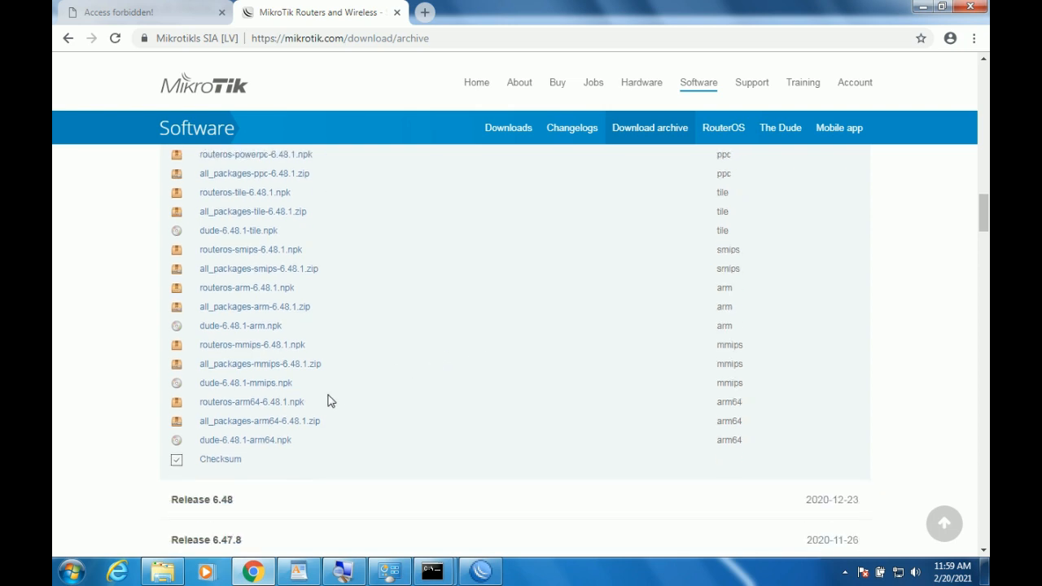
{"action": "scroll", "coordinate": [397, 374], "scroll_direction": "up", "scroll_amount": 5}
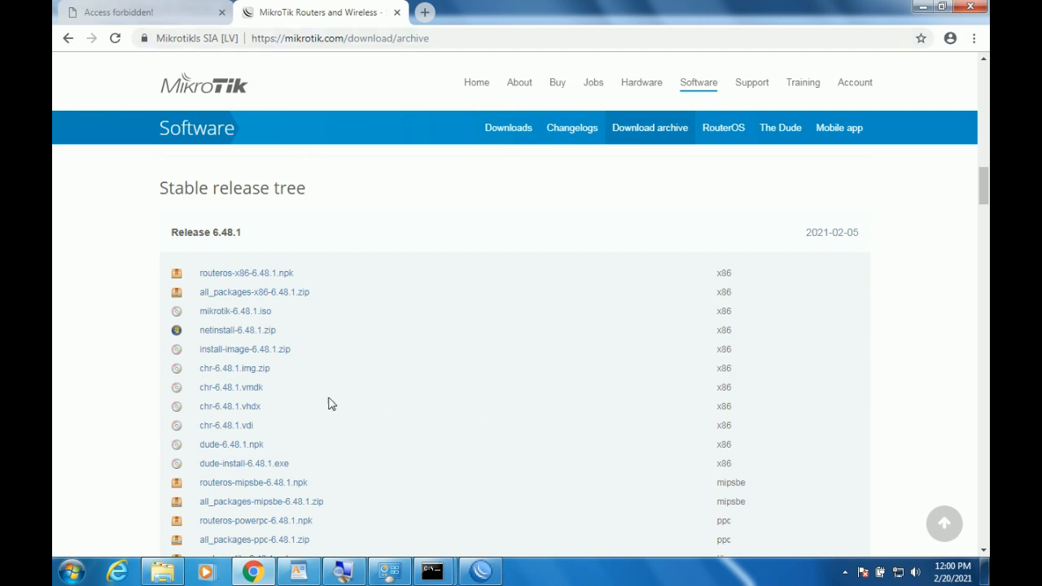
{"action": "scroll", "coordinate": [329, 394], "scroll_direction": "down", "scroll_amount": 1}
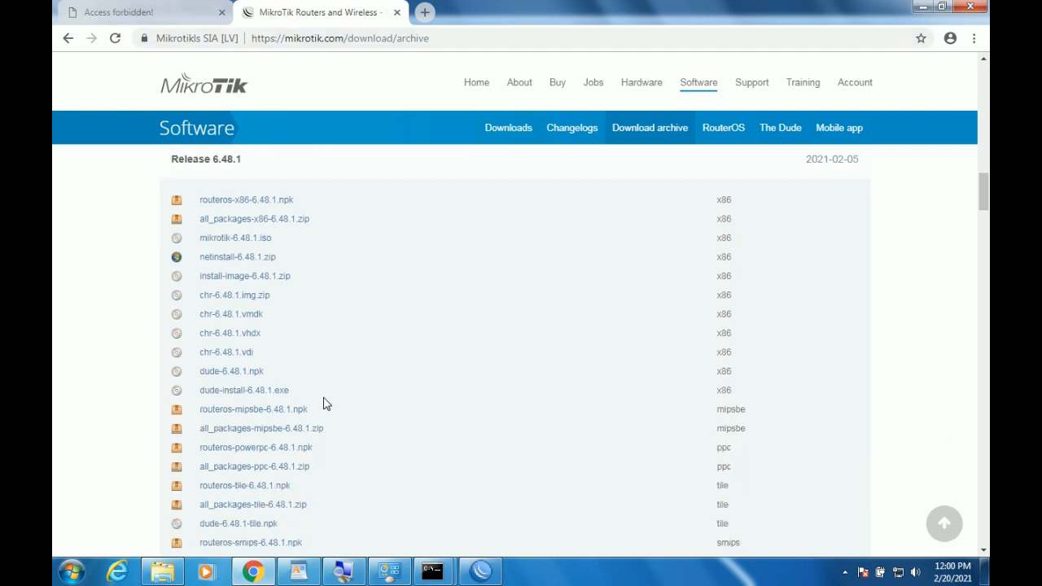
{"action": "left_click", "coordinate": [269, 437]}
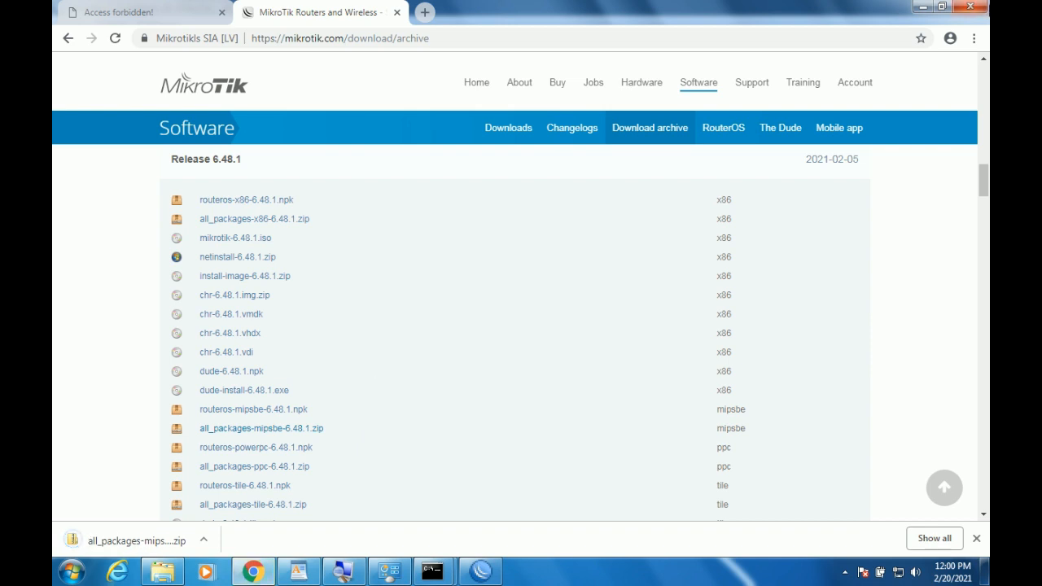
{"action": "left_click", "coordinate": [204, 539]}
Copy the downloaded all_packages-mipsbe-6.48.1.zip into the Videos library.
{"action": "left_click", "coordinate": [232, 492]}
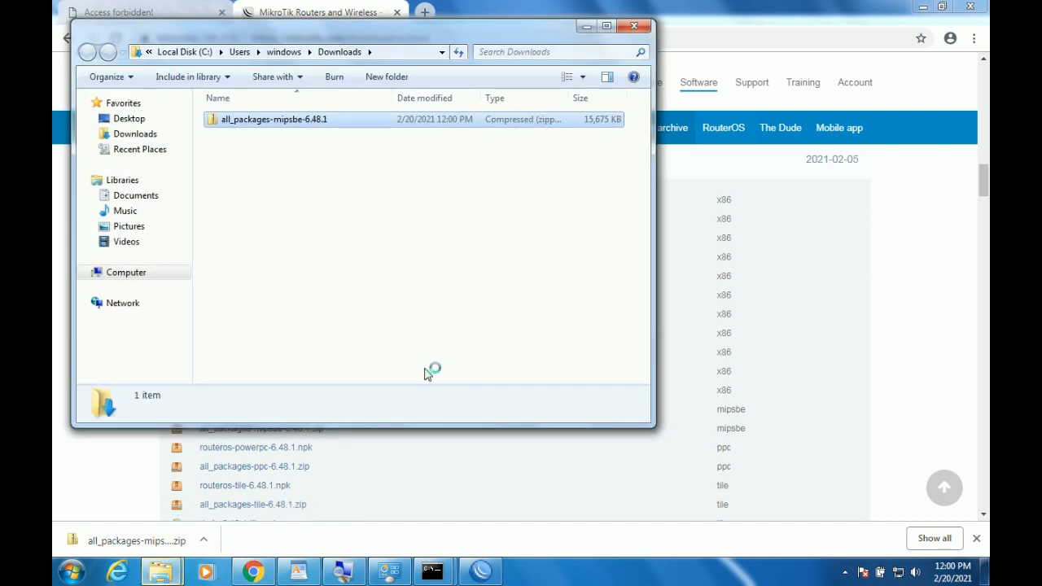
{"action": "right_click", "coordinate": [263, 120]}
{"action": "left_click", "coordinate": [319, 296]}
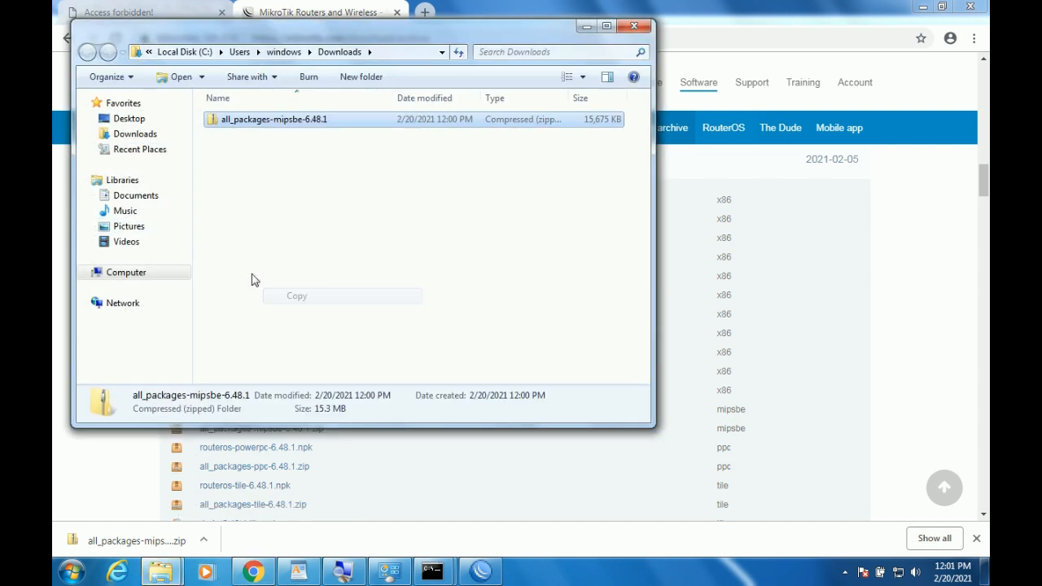
{"action": "left_click", "coordinate": [160, 248]}
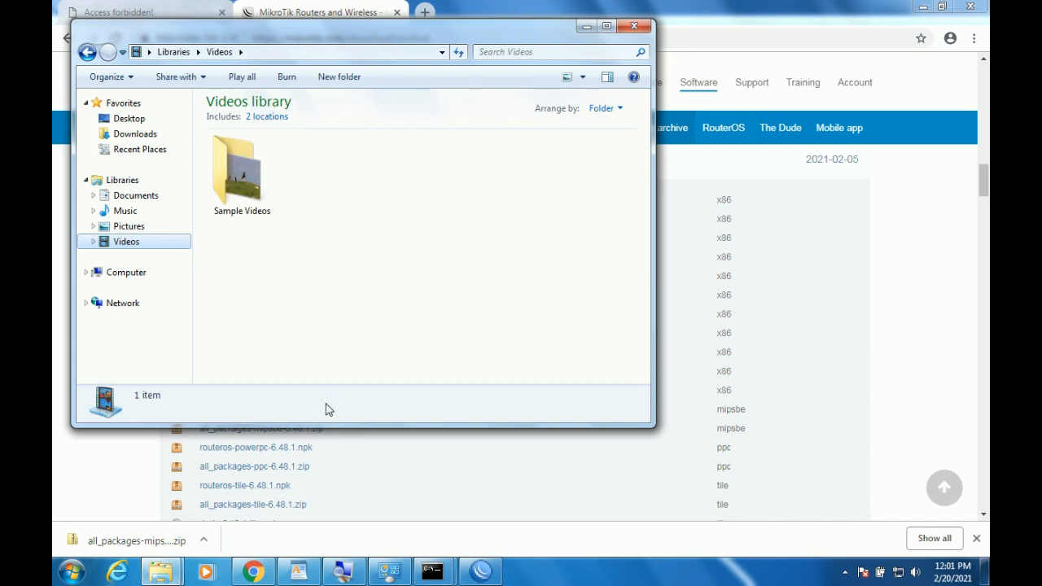
{"action": "right_click", "coordinate": [382, 238]}
{"action": "left_click", "coordinate": [444, 340]}
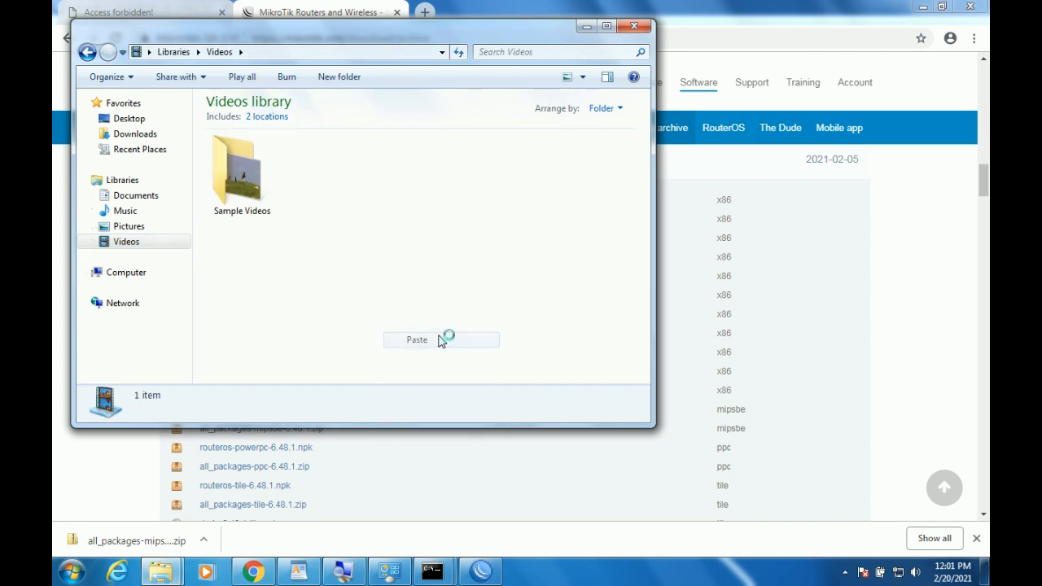
Extract the zip into the suggested all_packages-mipsbe-6.48.1 folder.
{"action": "right_click", "coordinate": [348, 199]}
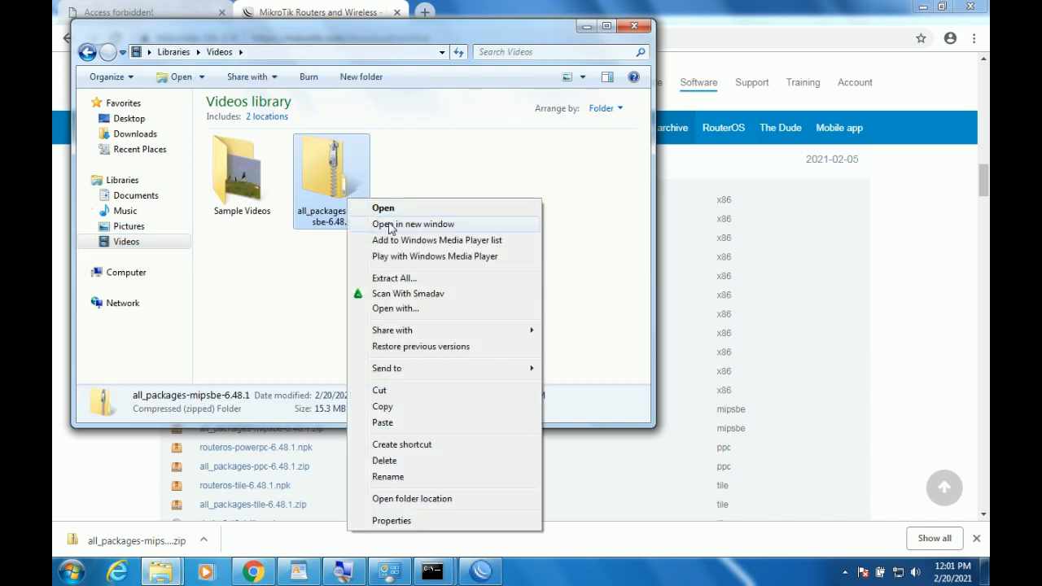
{"action": "left_click", "coordinate": [427, 277]}
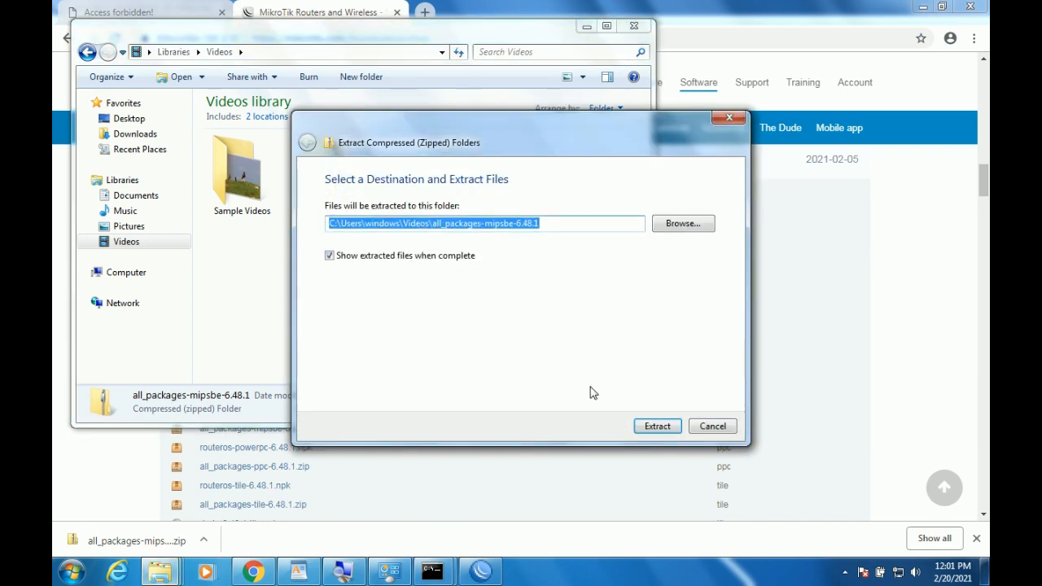
{"action": "left_click", "coordinate": [653, 427]}
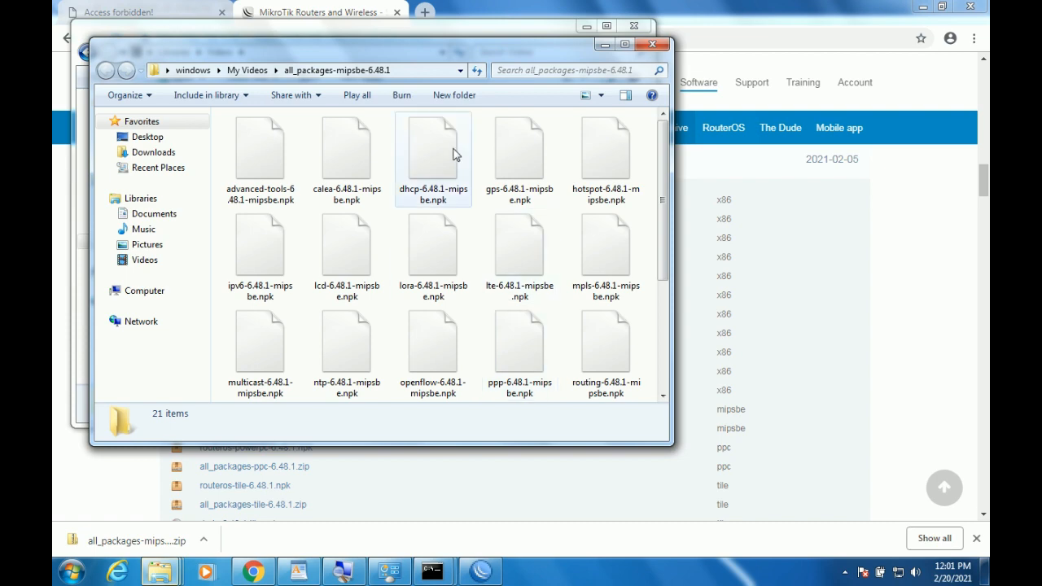
Minimize the other windows and maximize the extracted folder showing 21 .npk packages.
{"action": "left_click", "coordinate": [923, 6]}
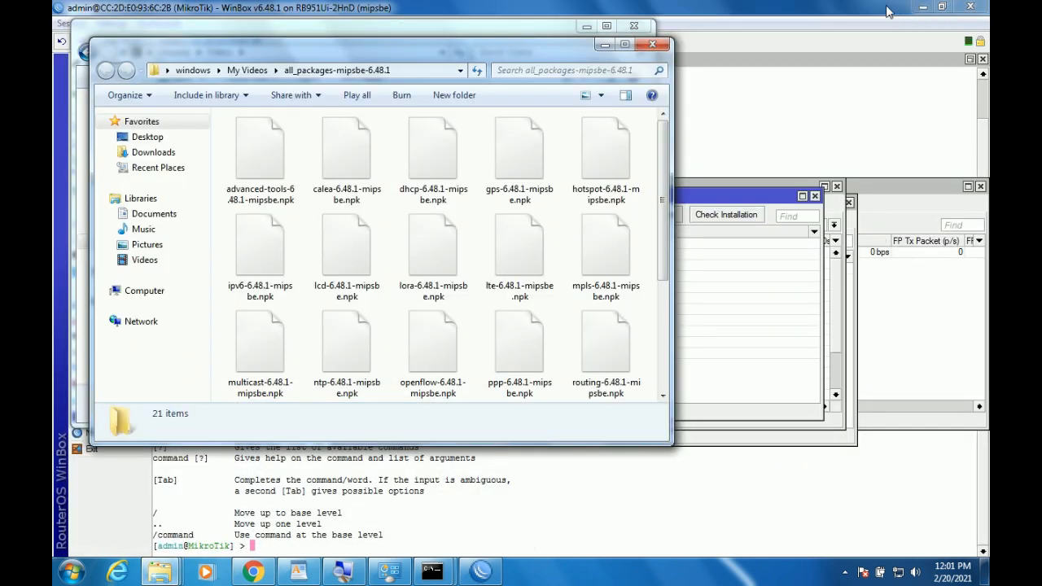
{"action": "left_click", "coordinate": [922, 6]}
{"action": "left_click", "coordinate": [922, 8]}
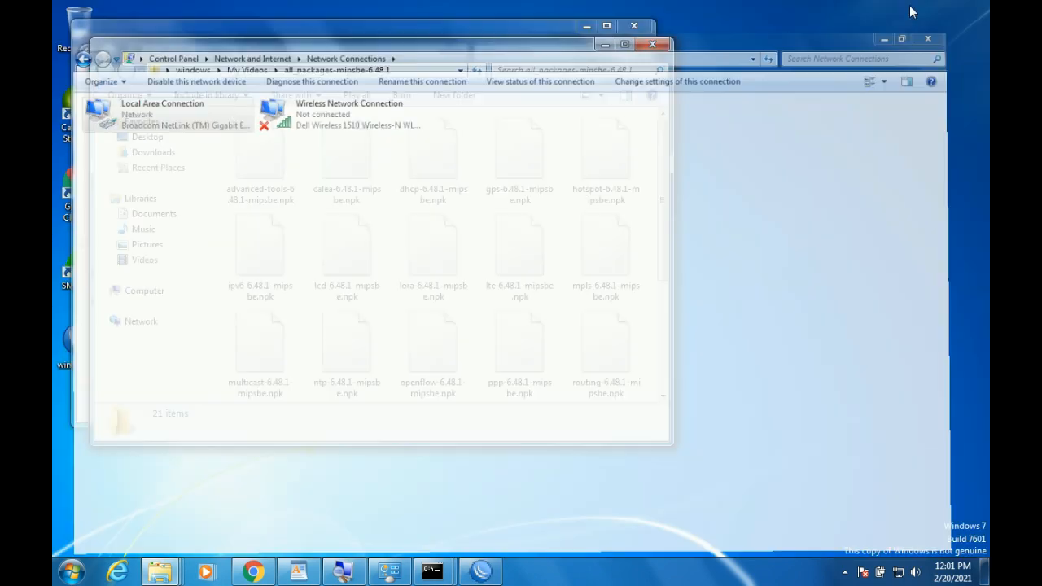
{"action": "left_click_drag", "start_coordinate": [574, 59], "coordinate": [692, 111]}
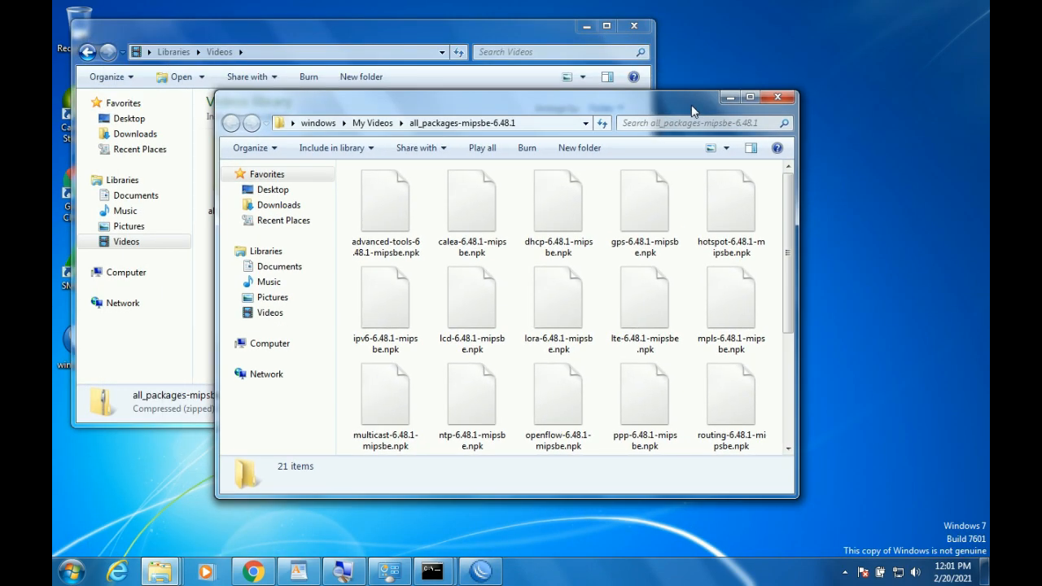
{"action": "left_click", "coordinate": [587, 26]}
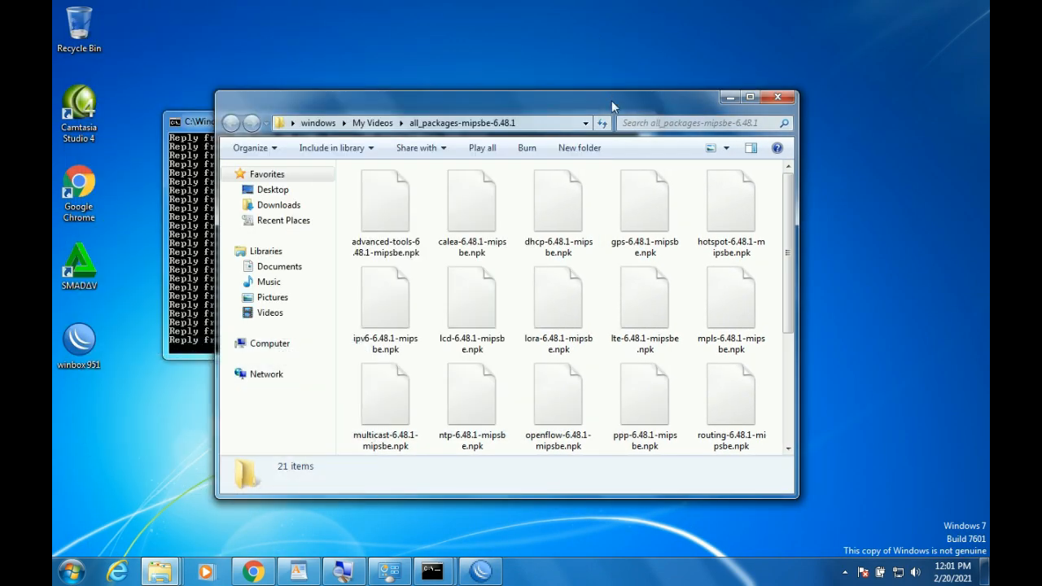
{"action": "left_click_drag", "start_coordinate": [612, 100], "coordinate": [744, 30]}
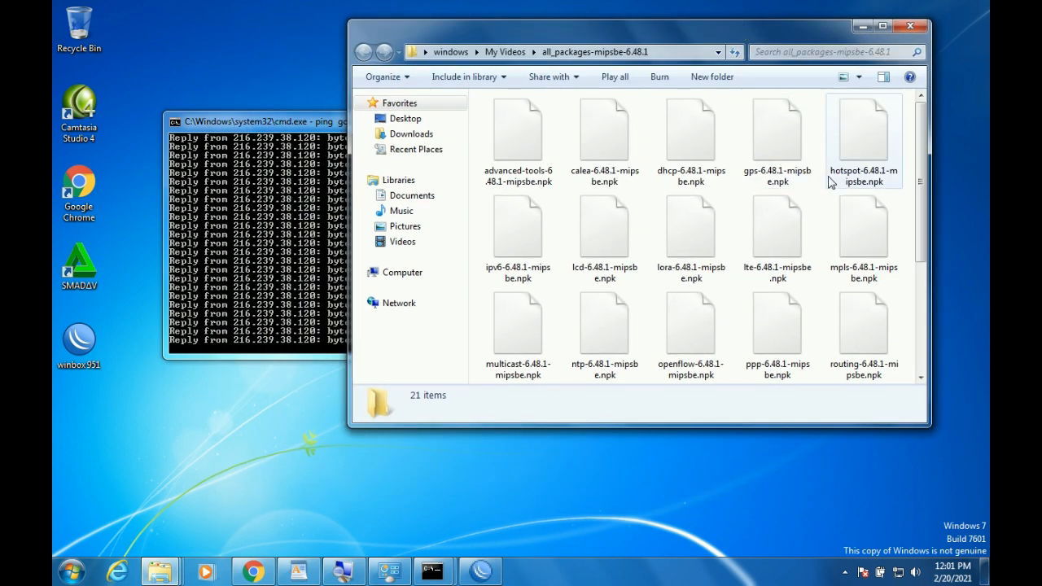
{"action": "left_click", "coordinate": [882, 26]}
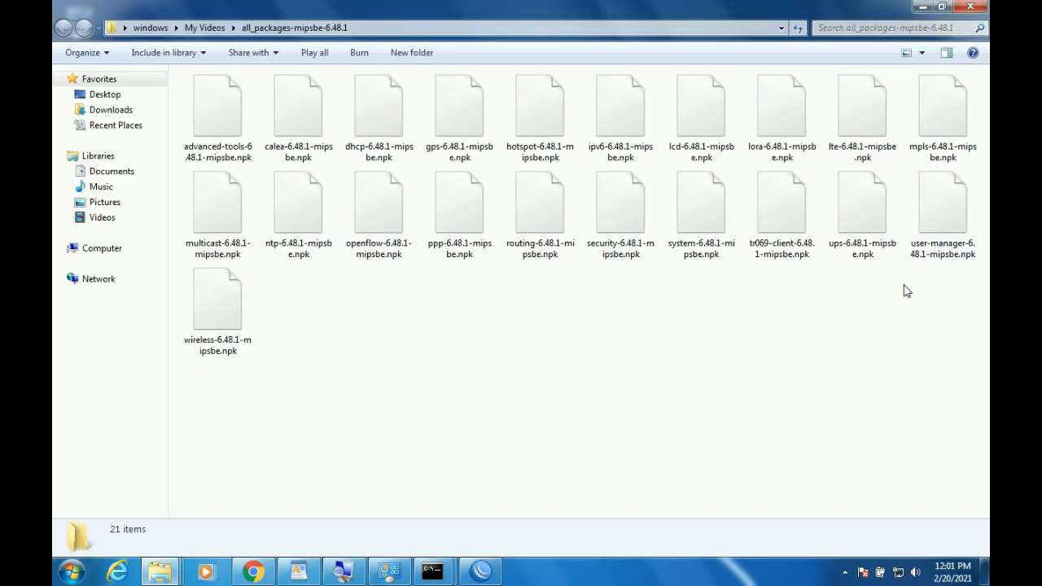
Upload user-manager-6.48.1-mipsbe.npk from Explorer onto the router and open a new terminal.
{"action": "left_click", "coordinate": [931, 244]}
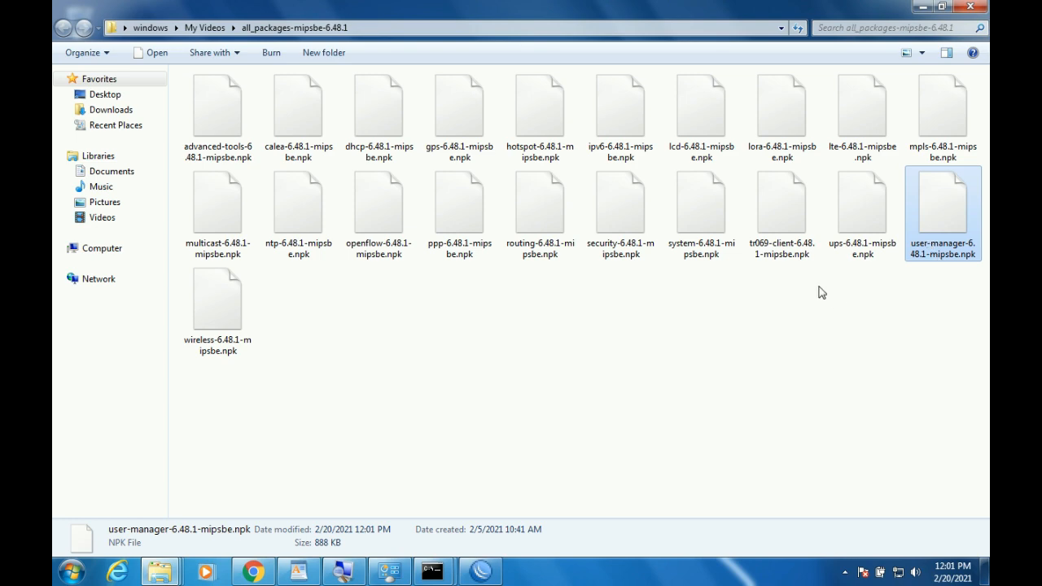
{"action": "left_click", "coordinate": [482, 572]}
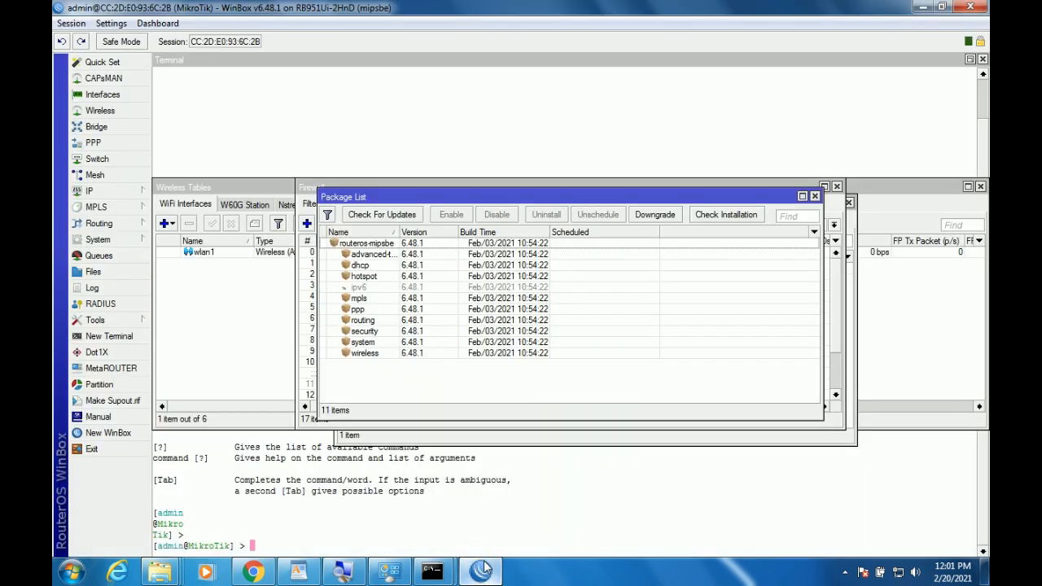
{"action": "double_click", "coordinate": [778, 6]}
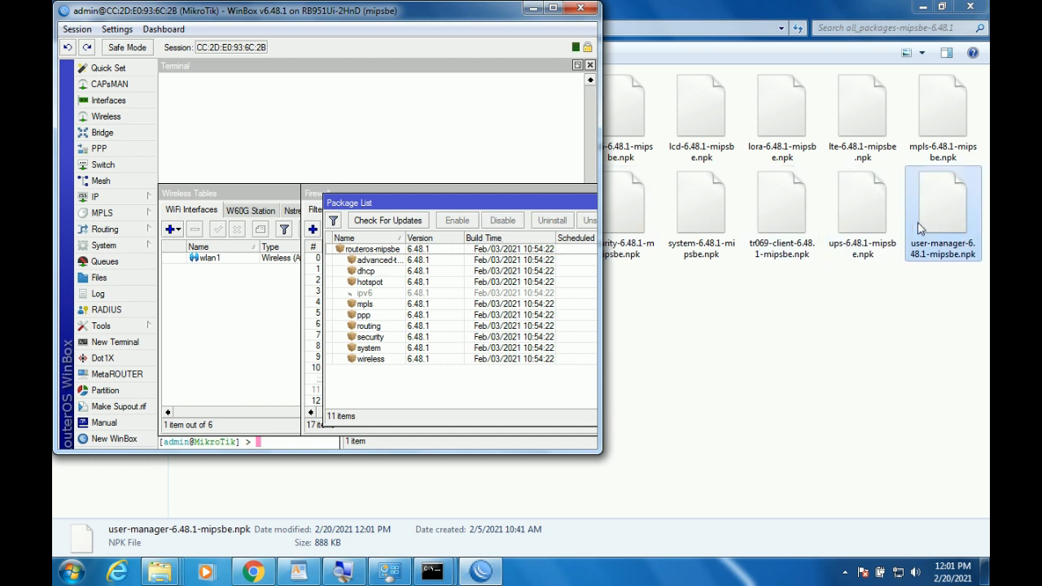
{"action": "left_click_drag", "start_coordinate": [945, 228], "coordinate": [379, 384]}
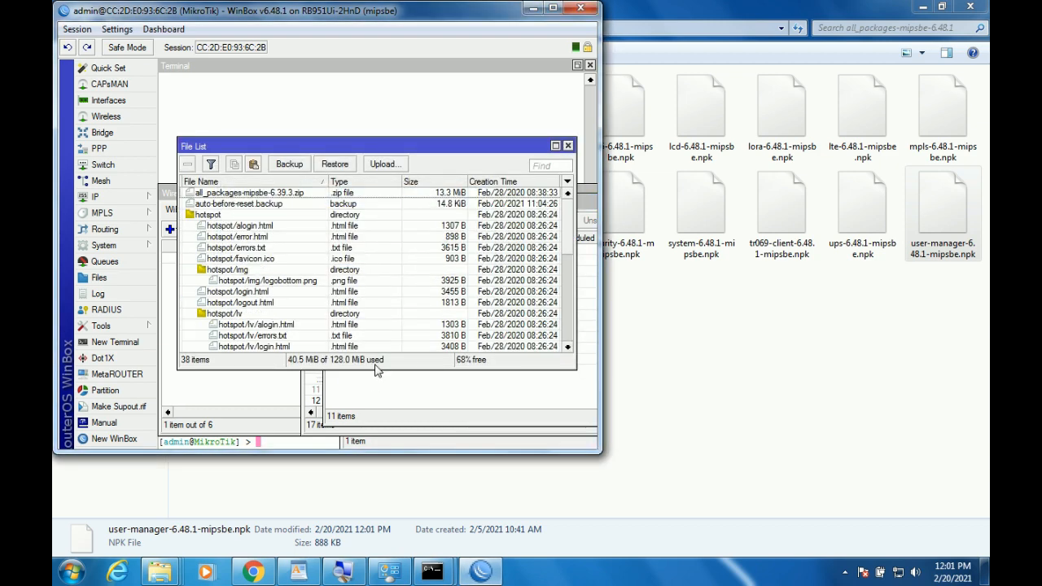
{"action": "left_click", "coordinate": [447, 394]}
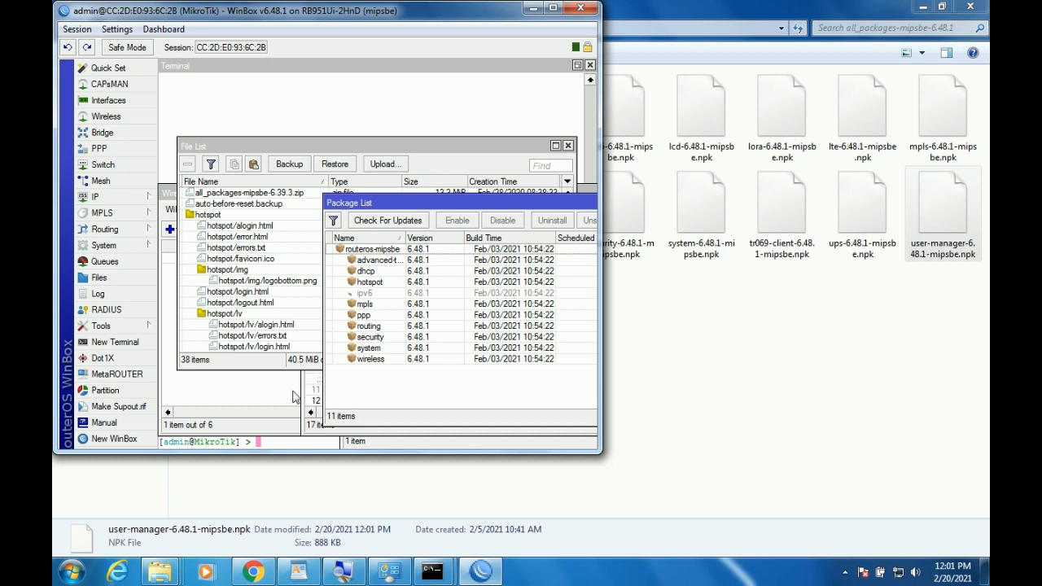
{"action": "left_click", "coordinate": [128, 342]}
Reboot the router with the system reboot command, confirming with y.
{"action": "type", "text": "s"}
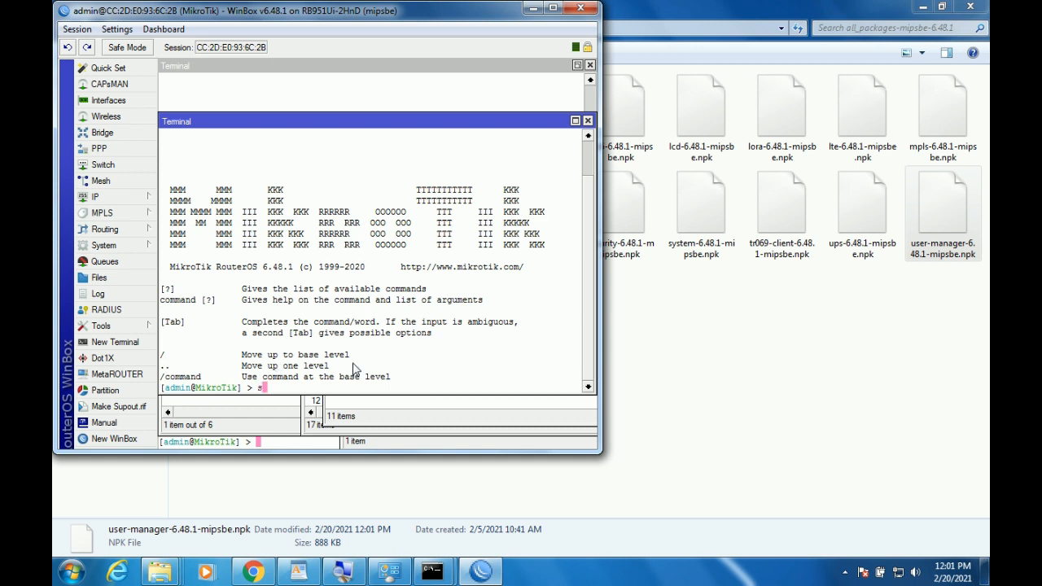
{"action": "type", "text": "ystem reboot"}
{"action": "key", "text": "Return"}
{"action": "type", "text": "y"}
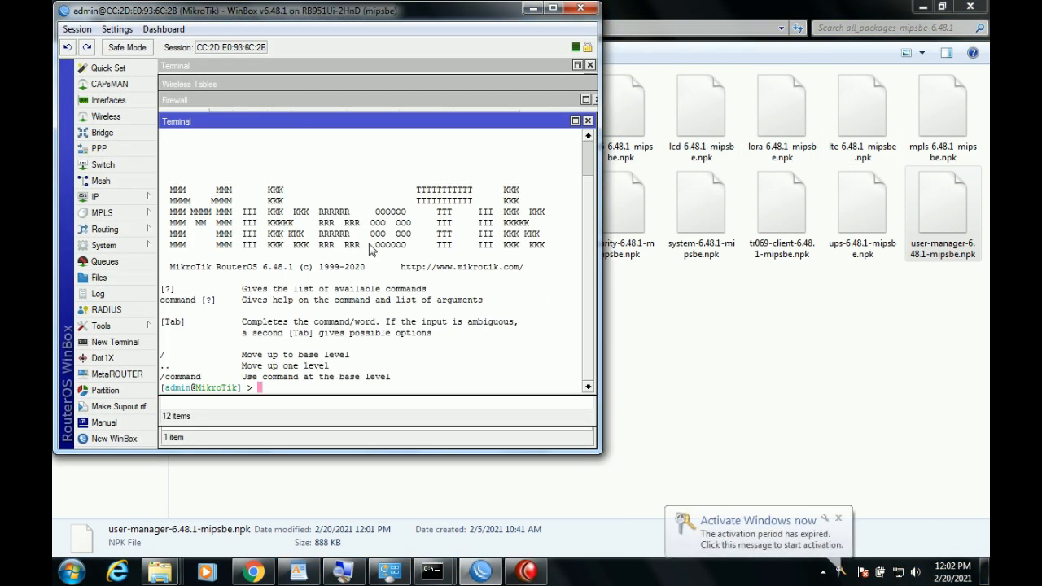
Show the System package list with user-manager 6.48.1 selected, in a maximized session window.
{"action": "left_click", "coordinate": [120, 249]}
{"action": "left_click", "coordinate": [214, 342]}
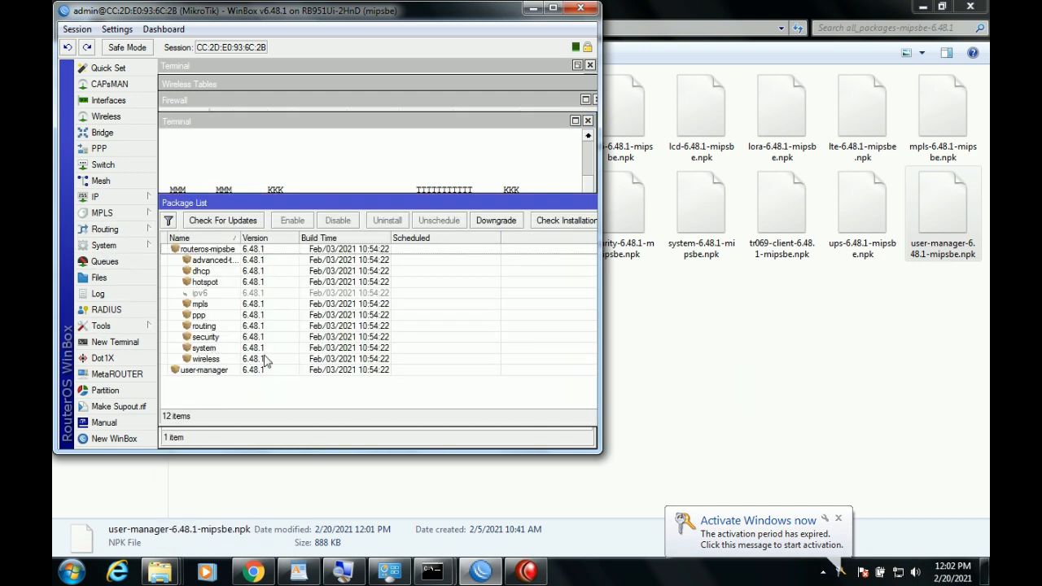
{"action": "left_click", "coordinate": [245, 374]}
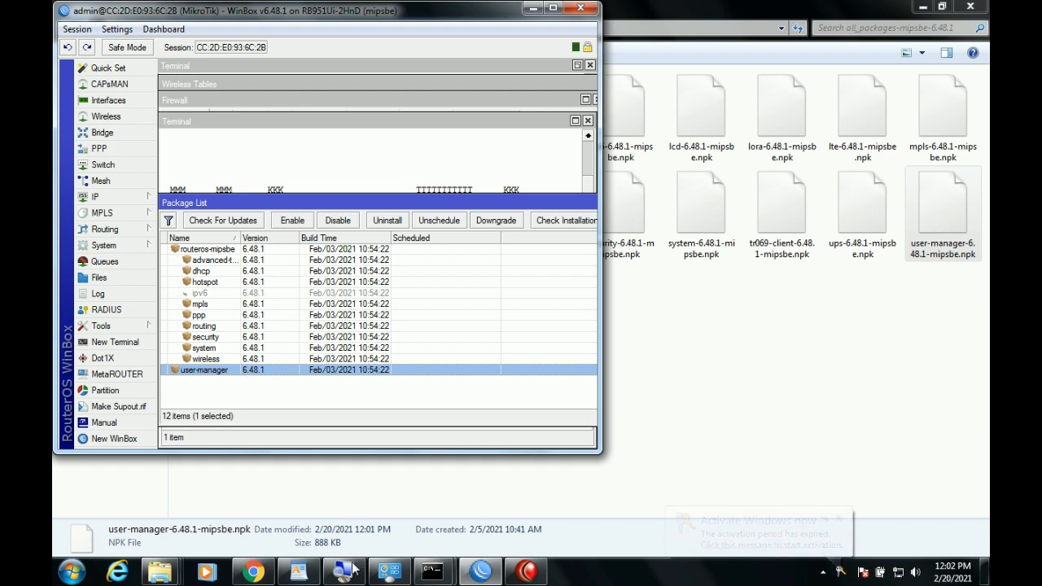
{"action": "double_click", "coordinate": [252, 25]}
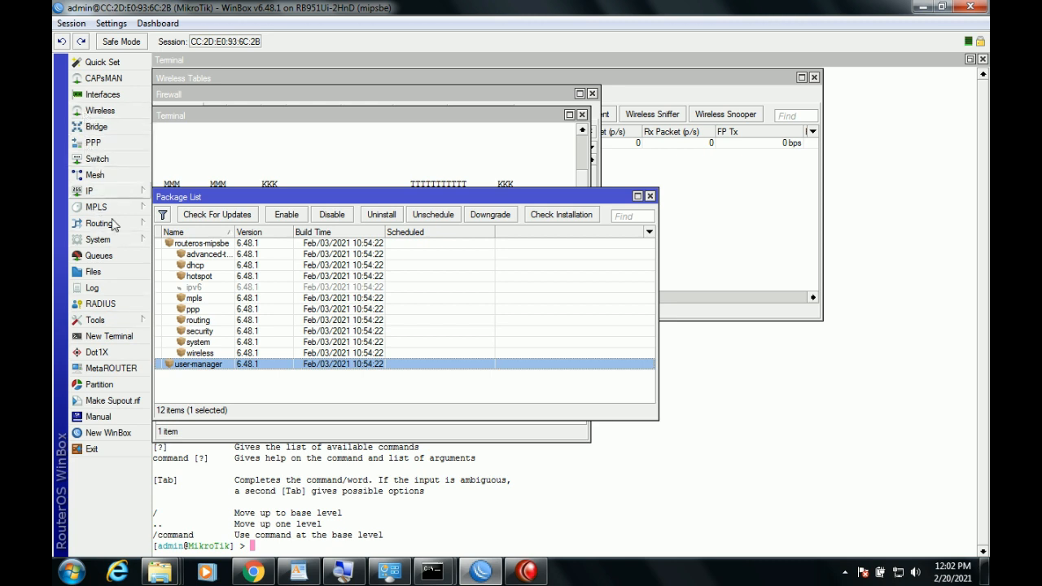
Add a RADIUS server for the hotspot service at 127.0.0.1 with a shared secret.
{"action": "left_click", "coordinate": [138, 305]}
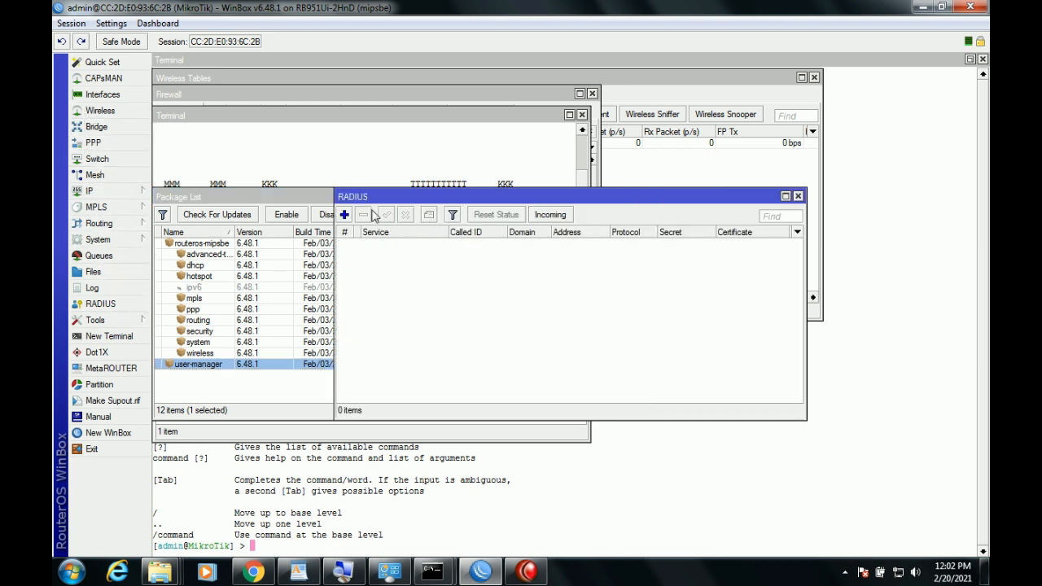
{"action": "left_click", "coordinate": [345, 215]}
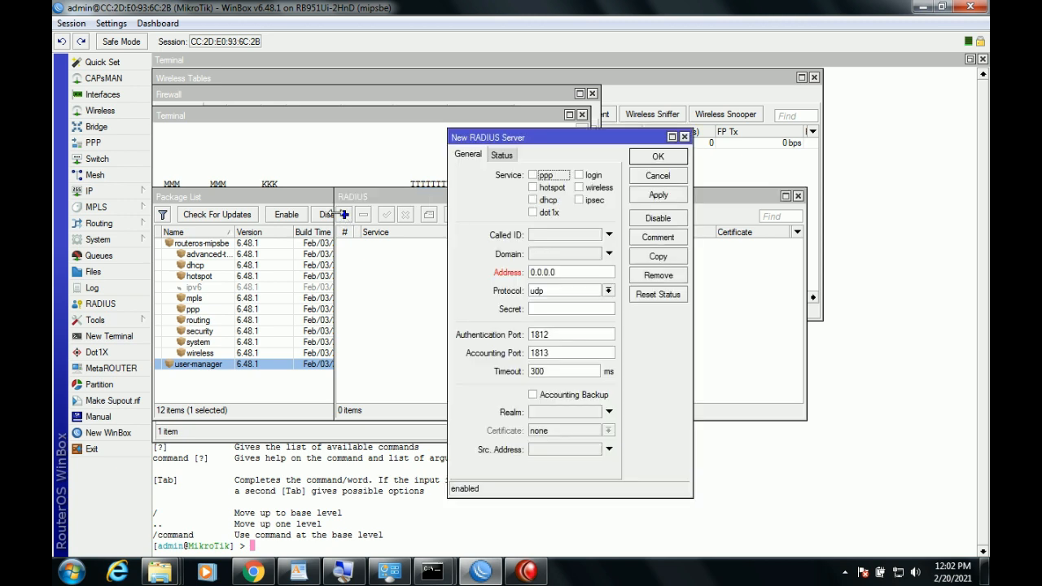
{"action": "left_click", "coordinate": [551, 188]}
{"action": "left_click_drag", "start_coordinate": [564, 272], "coordinate": [487, 272]}
{"action": "type", "text": "127"}
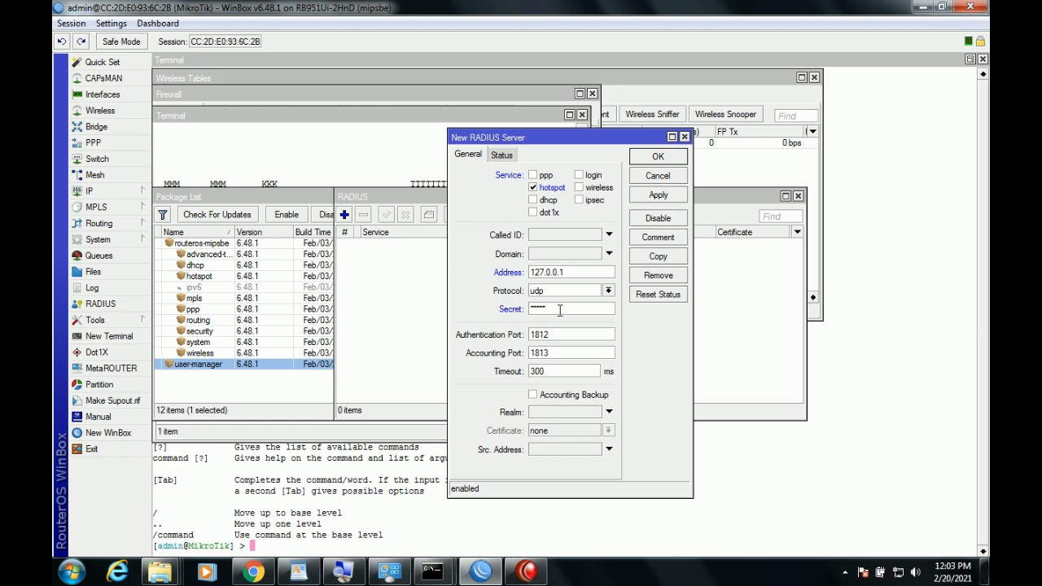
{"action": "left_click", "coordinate": [501, 157]}
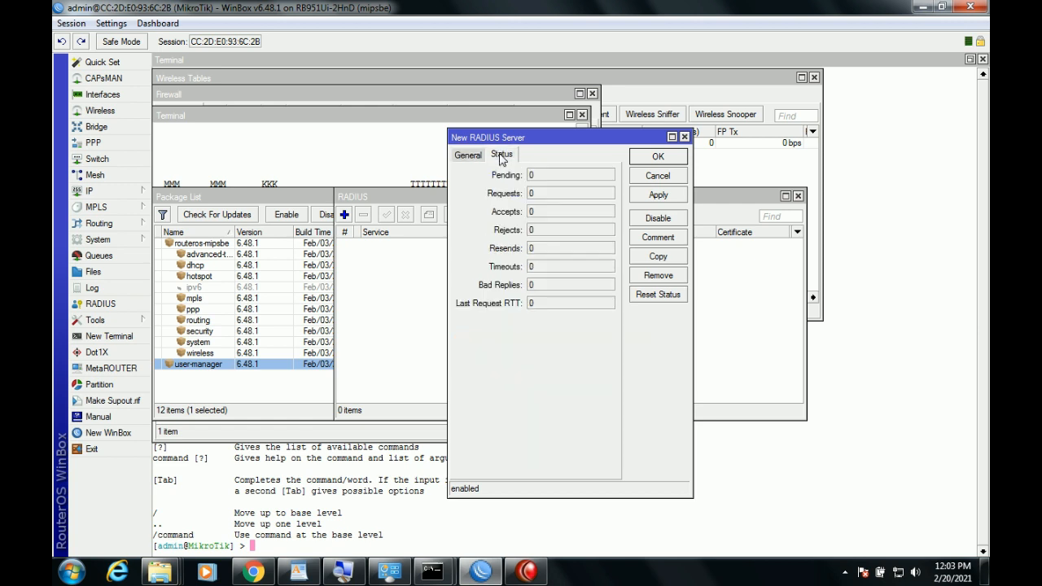
{"action": "left_click", "coordinate": [469, 156]}
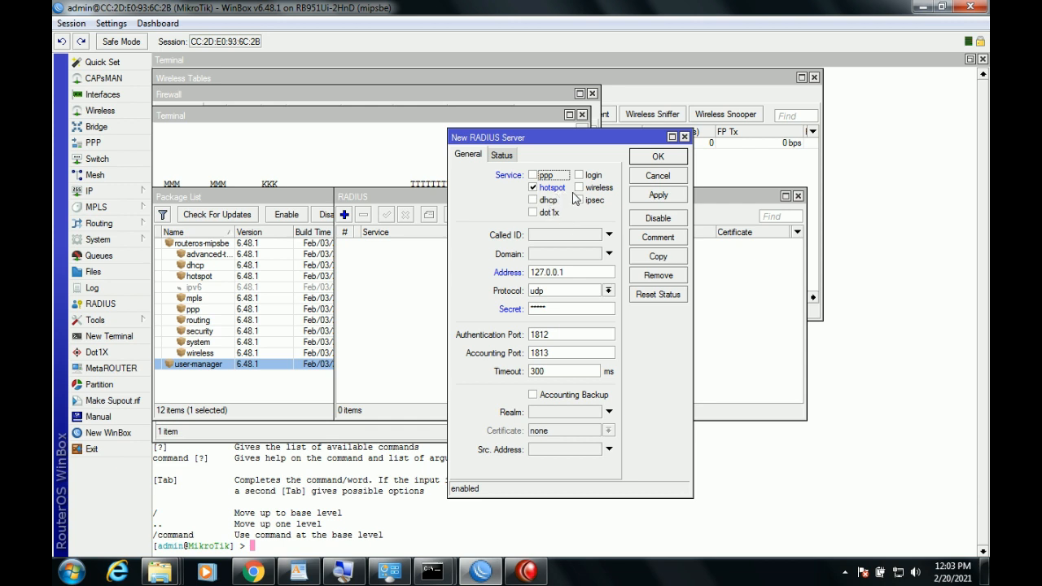
{"action": "left_click", "coordinate": [658, 195]}
{"action": "left_click", "coordinate": [656, 156]}
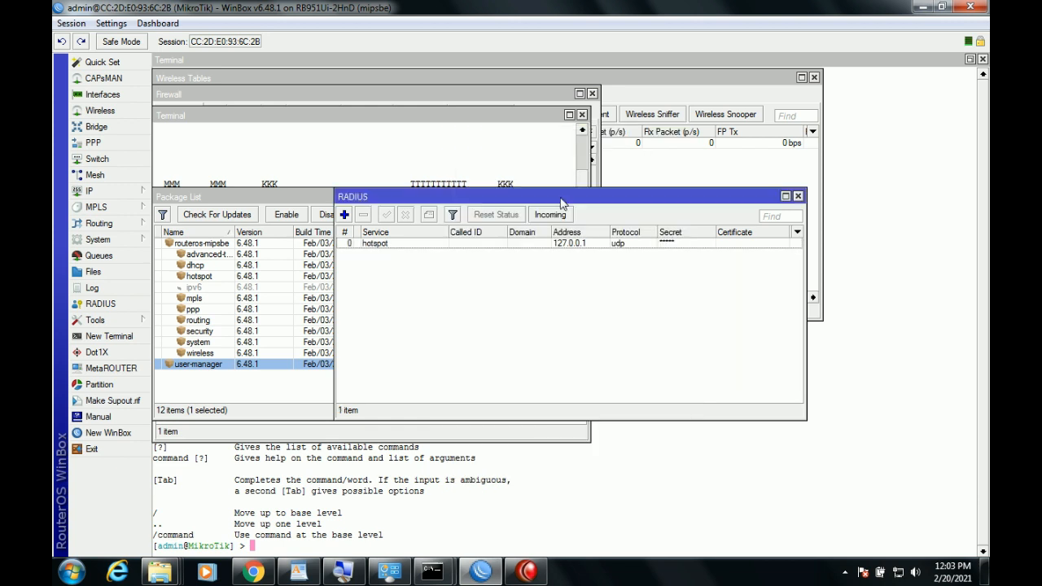
{"action": "left_click", "coordinate": [101, 111]}
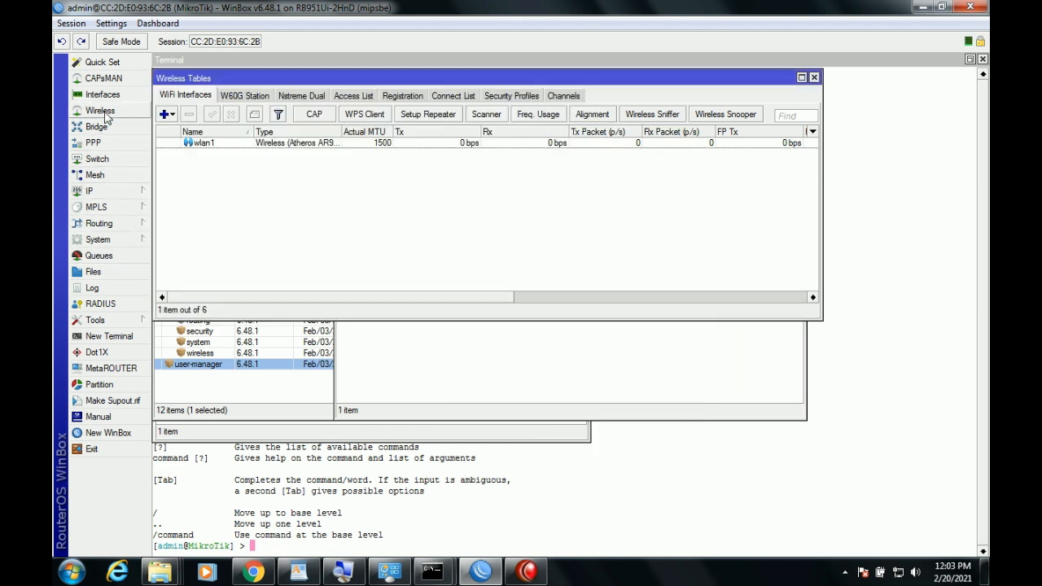
Open the hsprof1 profile under IP > Hotspot > Server Profiles, then close it unchanged.
{"action": "left_click", "coordinate": [114, 192]}
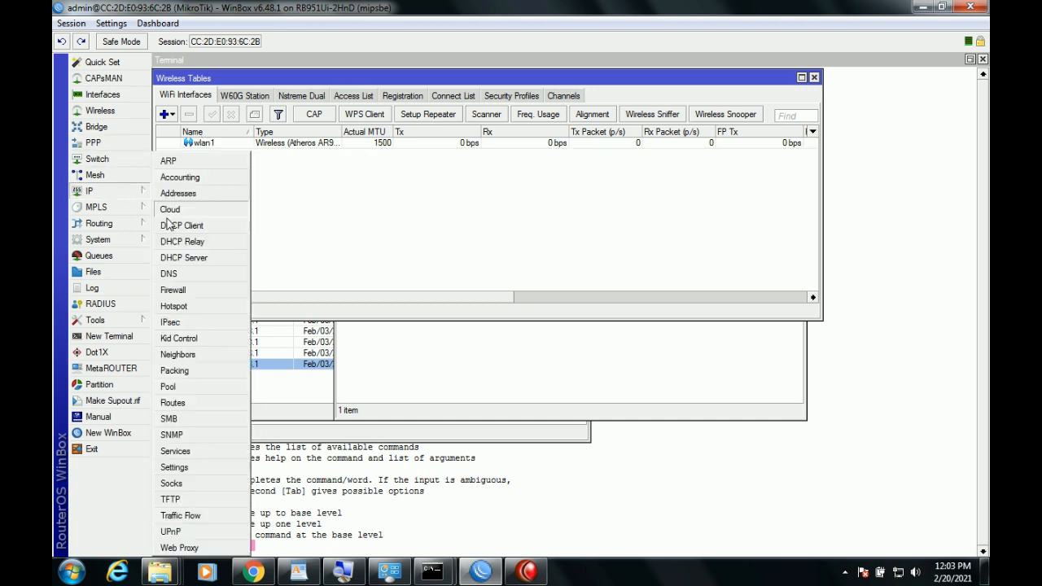
{"action": "left_click", "coordinate": [187, 305]}
{"action": "left_click", "coordinate": [227, 217]}
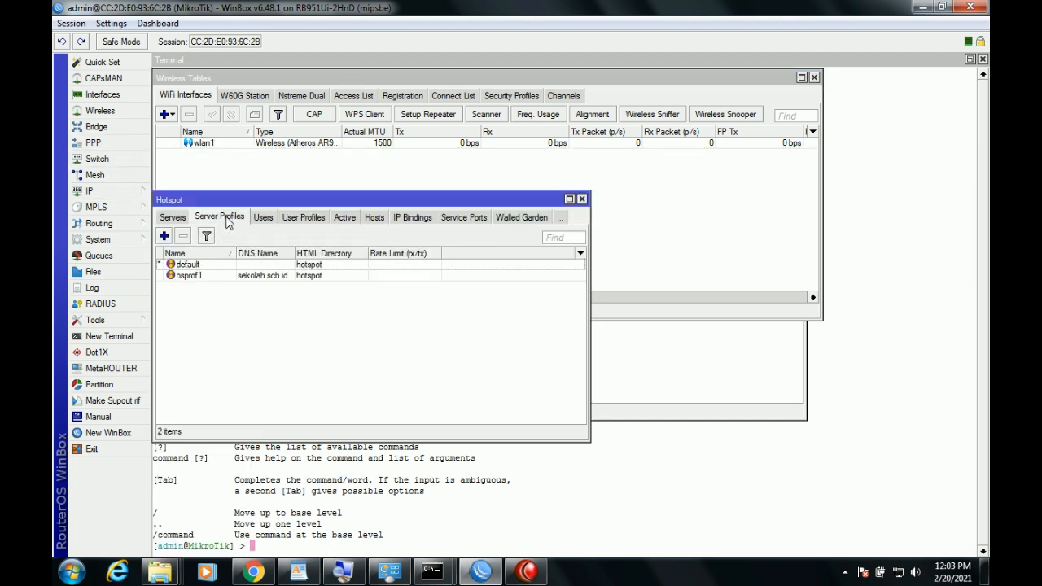
{"action": "double_click", "coordinate": [261, 276]}
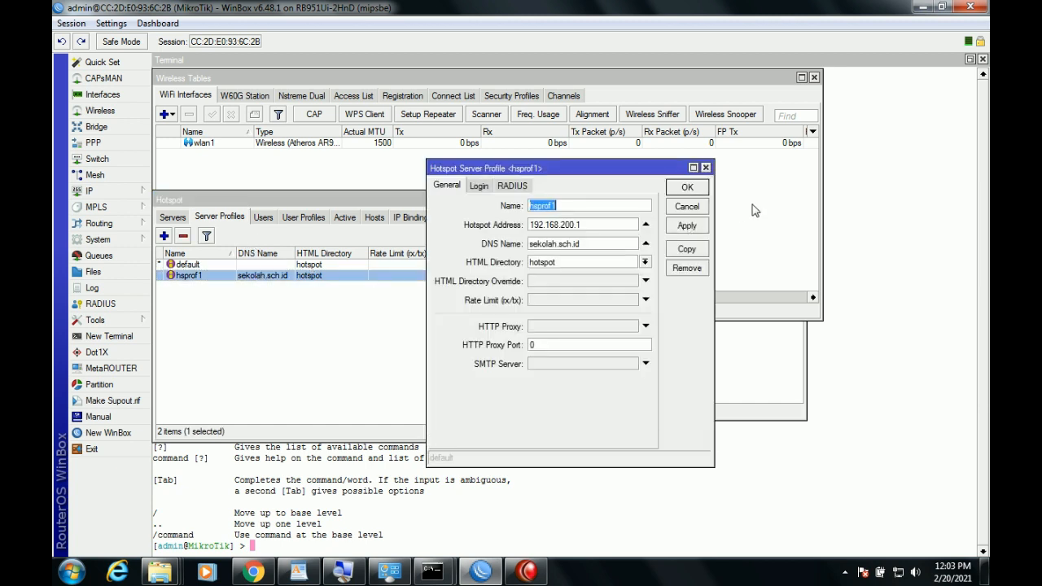
{"action": "left_click", "coordinate": [686, 208]}
In hsprof1, clear Cookie login and enable Use RADIUS, then apply and save.
{"action": "left_click", "coordinate": [113, 192]}
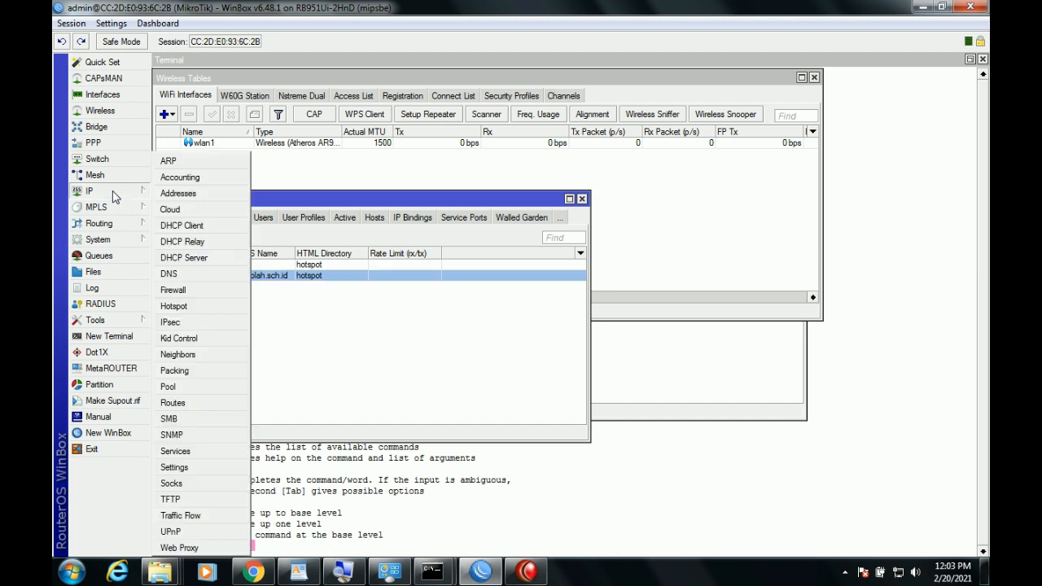
{"action": "left_click", "coordinate": [194, 305]}
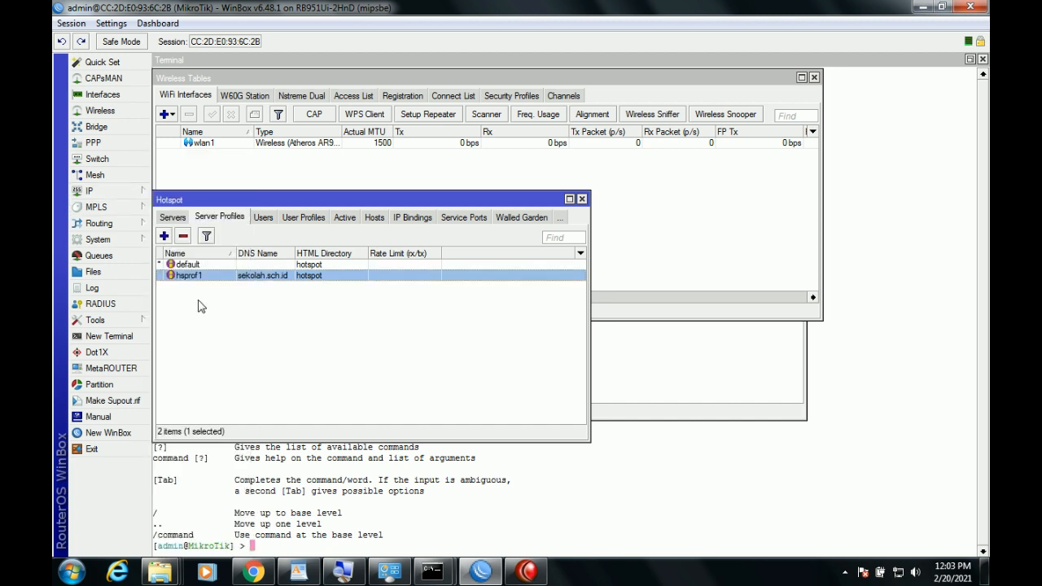
{"action": "left_click", "coordinate": [181, 218]}
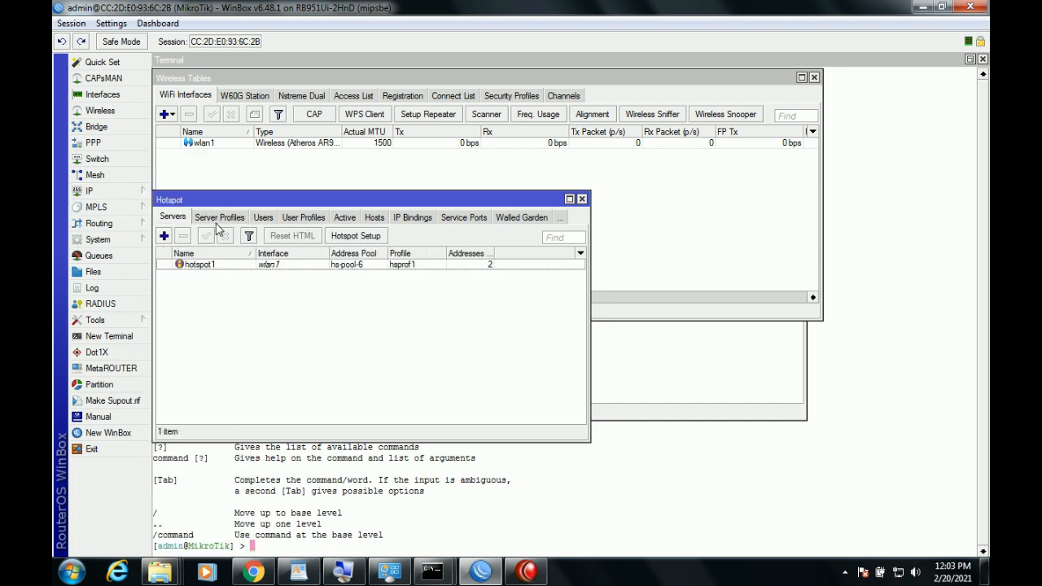
{"action": "left_click", "coordinate": [219, 218]}
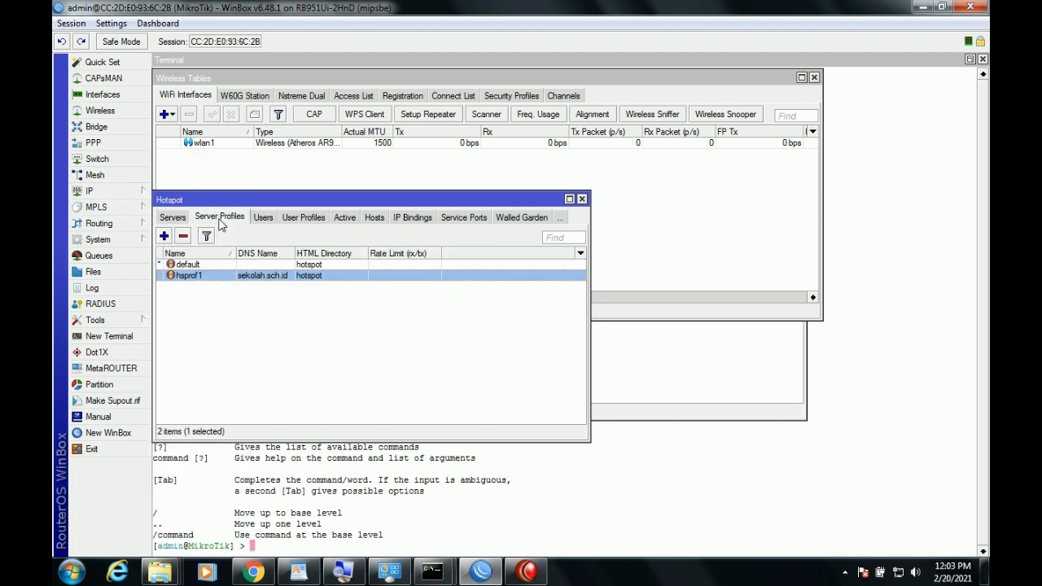
{"action": "double_click", "coordinate": [266, 279]}
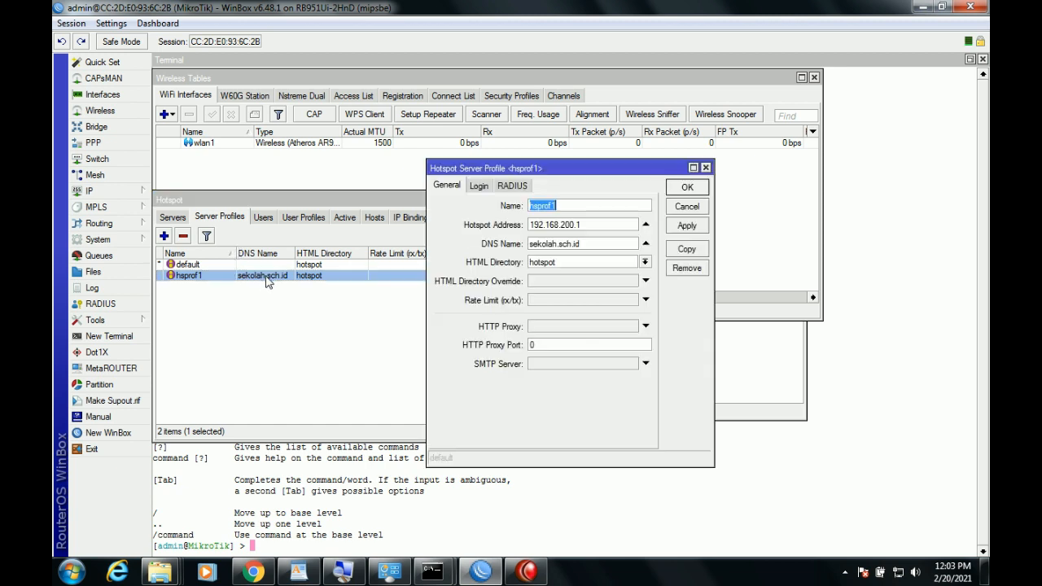
{"action": "left_click", "coordinate": [480, 188]}
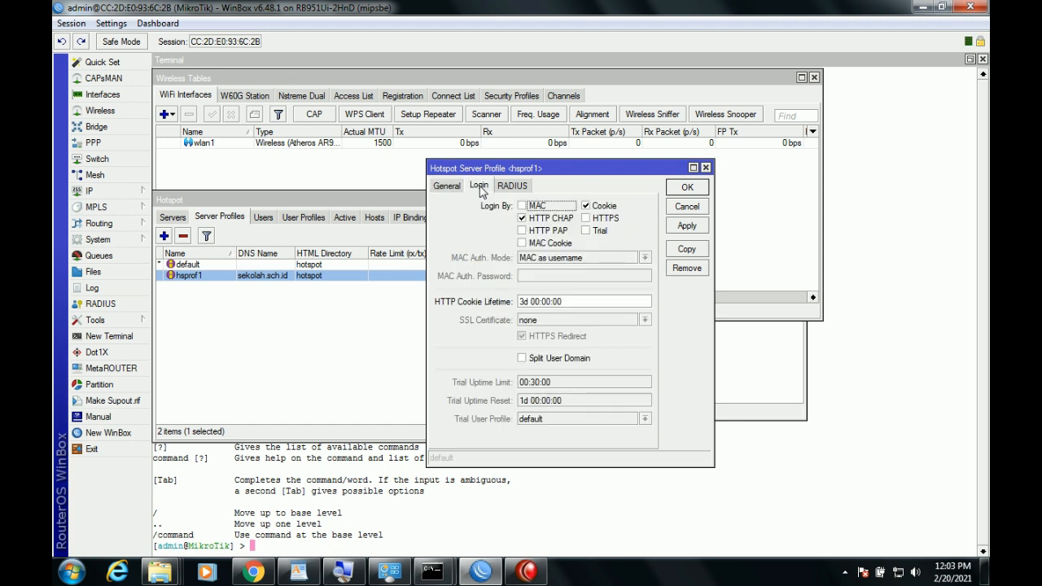
{"action": "left_click", "coordinate": [591, 209]}
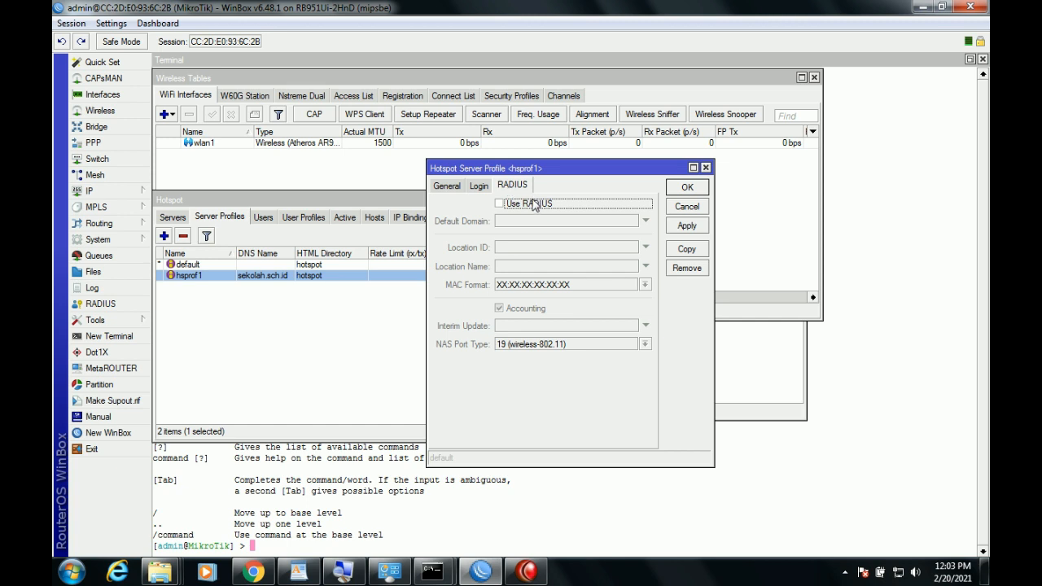
{"action": "left_click", "coordinate": [535, 205]}
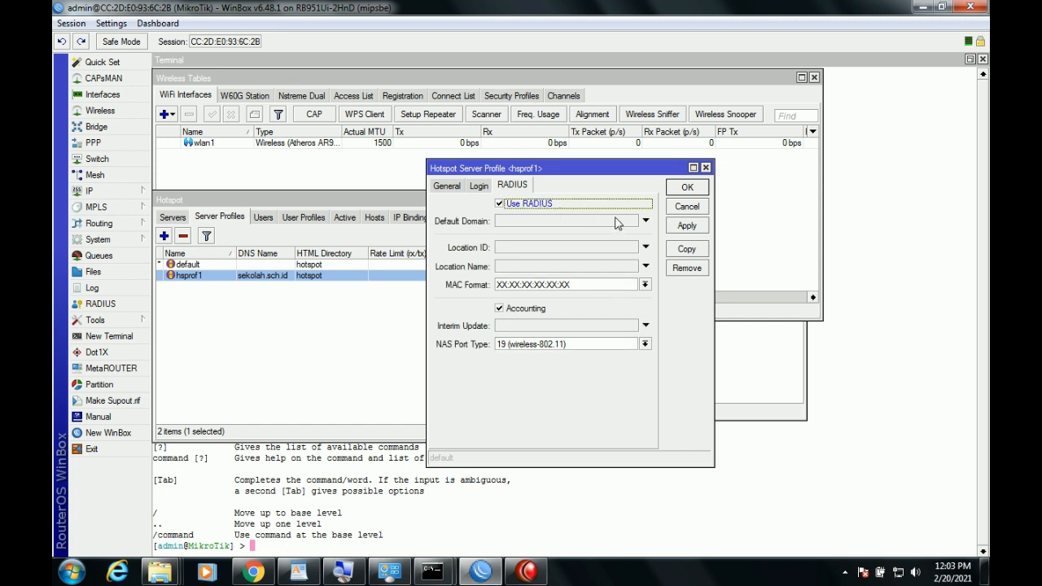
{"action": "left_click", "coordinate": [688, 232]}
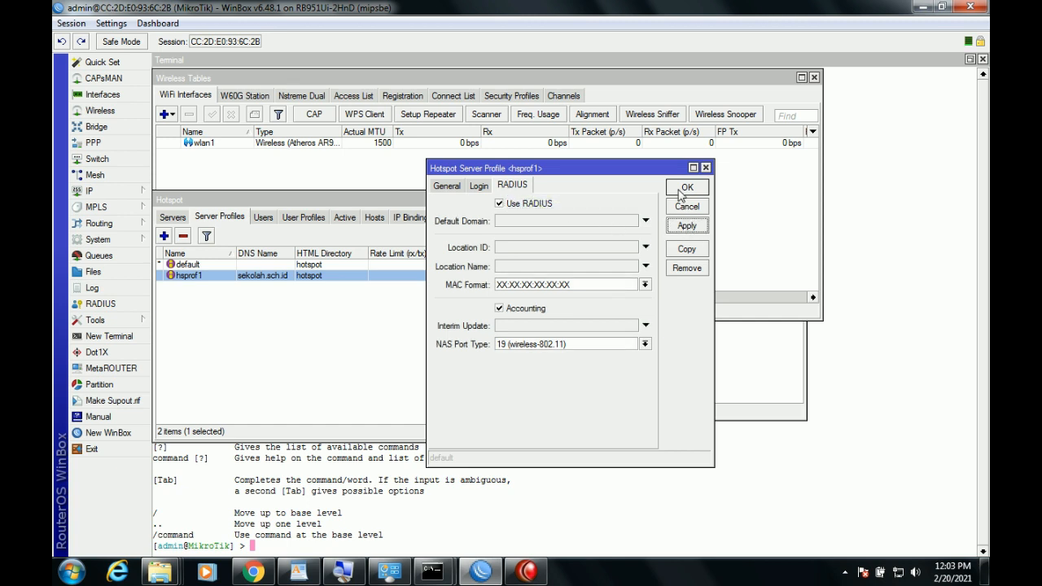
{"action": "left_click", "coordinate": [687, 189]}
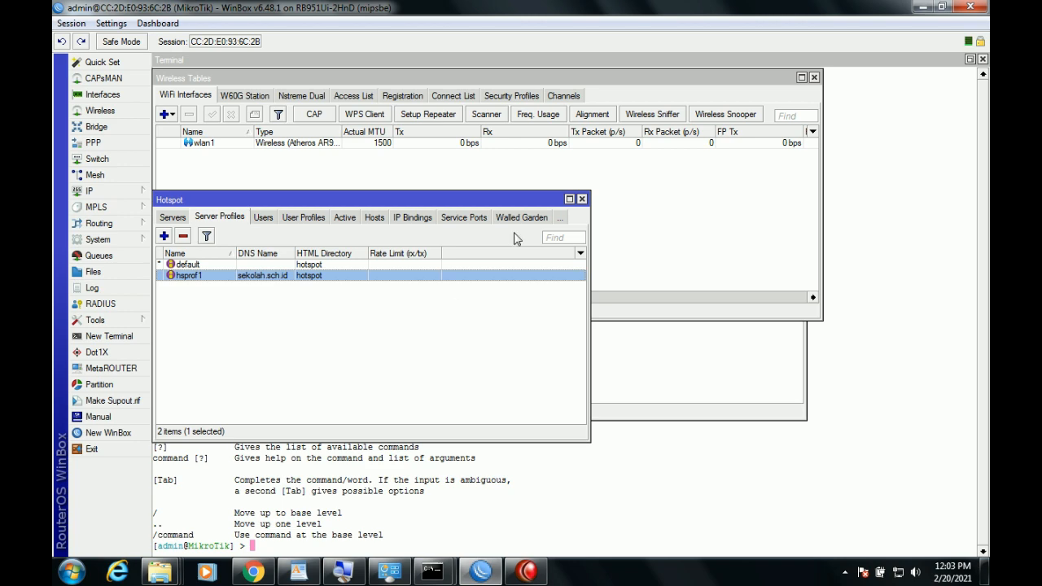
Begin entering 192.168.100.1 in a new Chrome tab, checking the router's IP address list.
{"action": "left_click", "coordinate": [256, 573]}
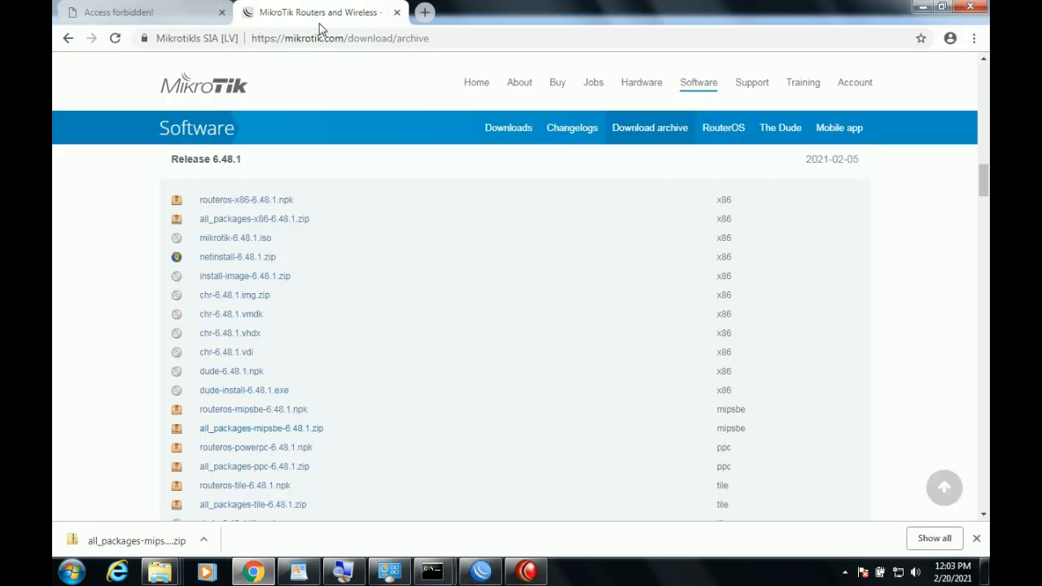
{"action": "left_click", "coordinate": [423, 24]}
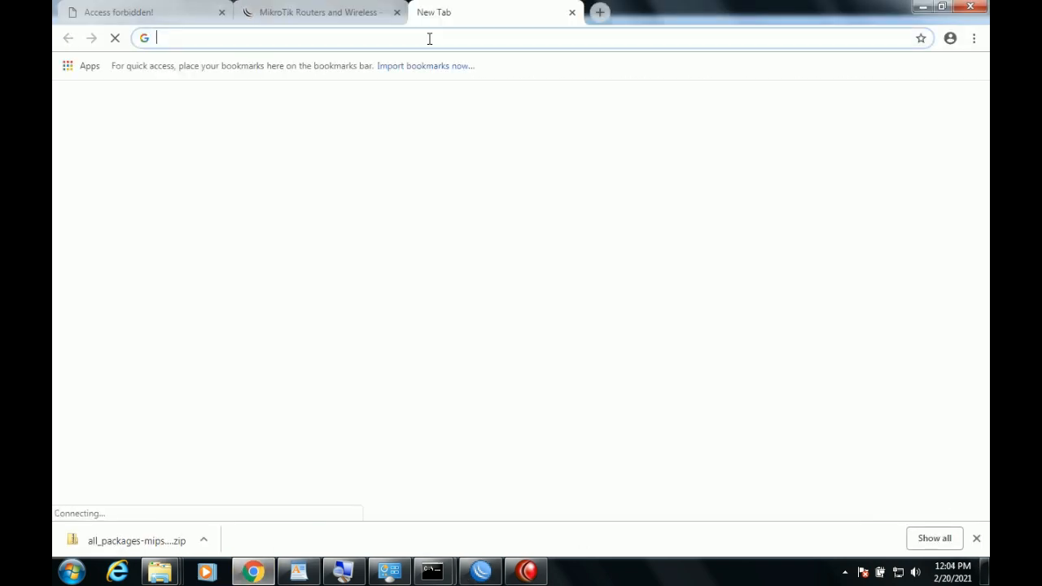
{"action": "type", "text": "192.168"}
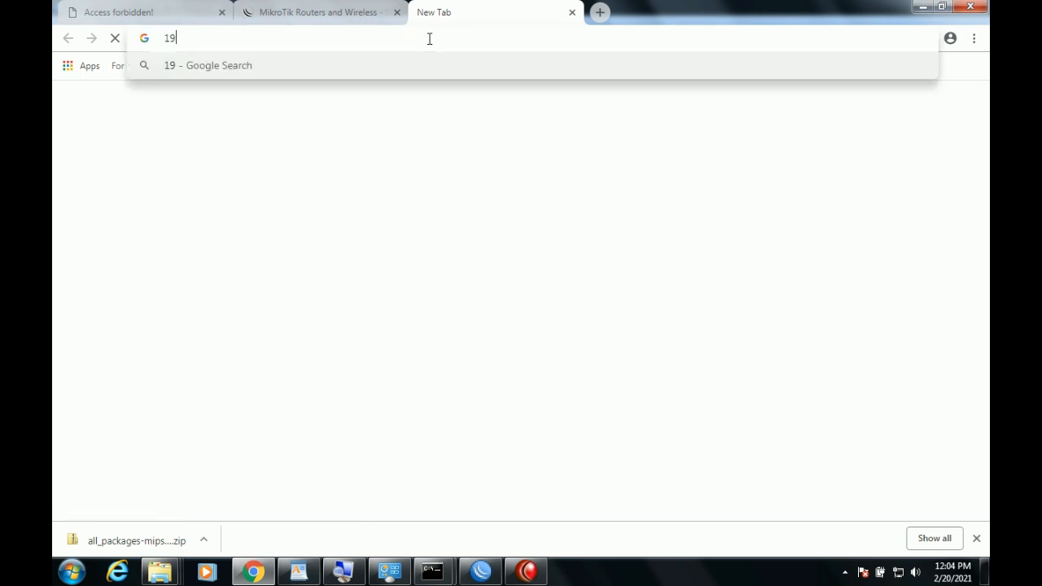
{"action": "type", "text": "."}
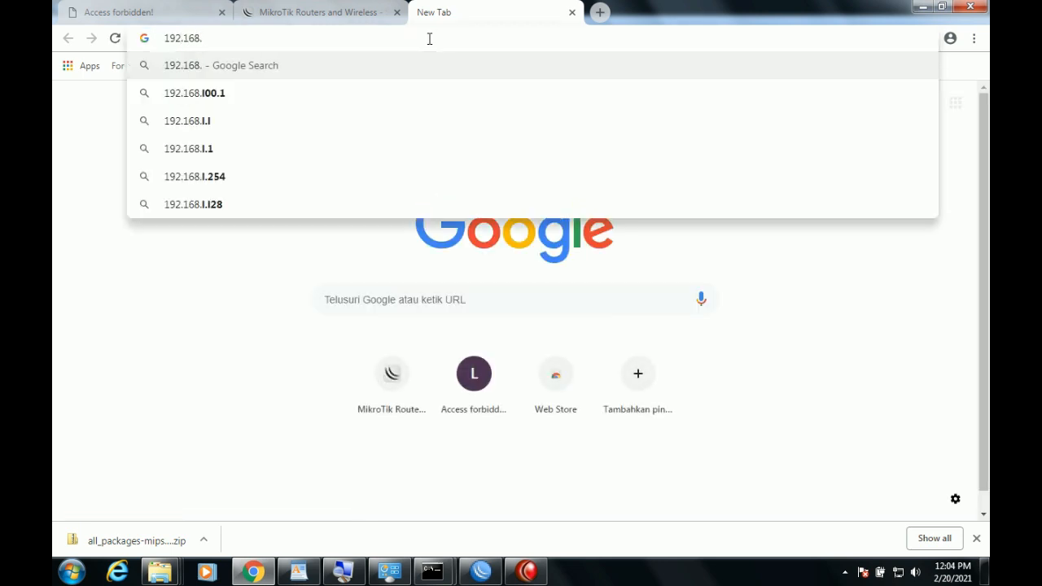
{"action": "type", "text": "100.1"}
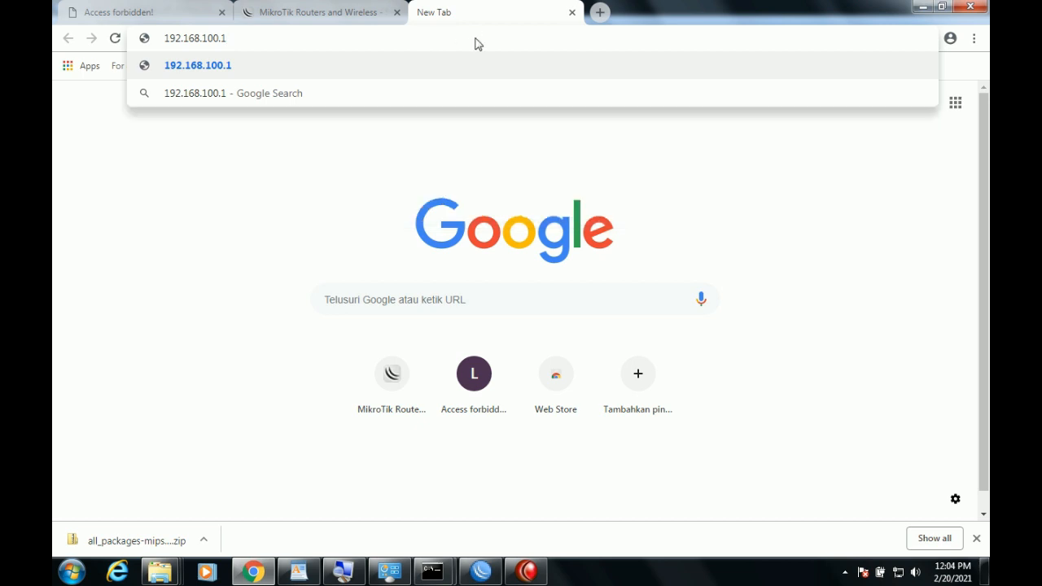
{"action": "left_click", "coordinate": [480, 570]}
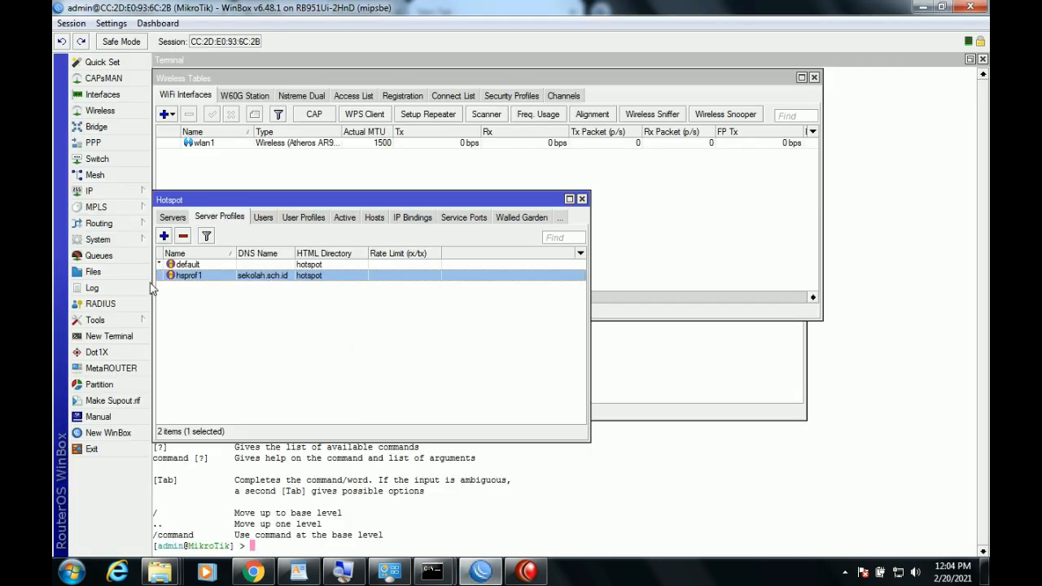
{"action": "left_click", "coordinate": [115, 196]}
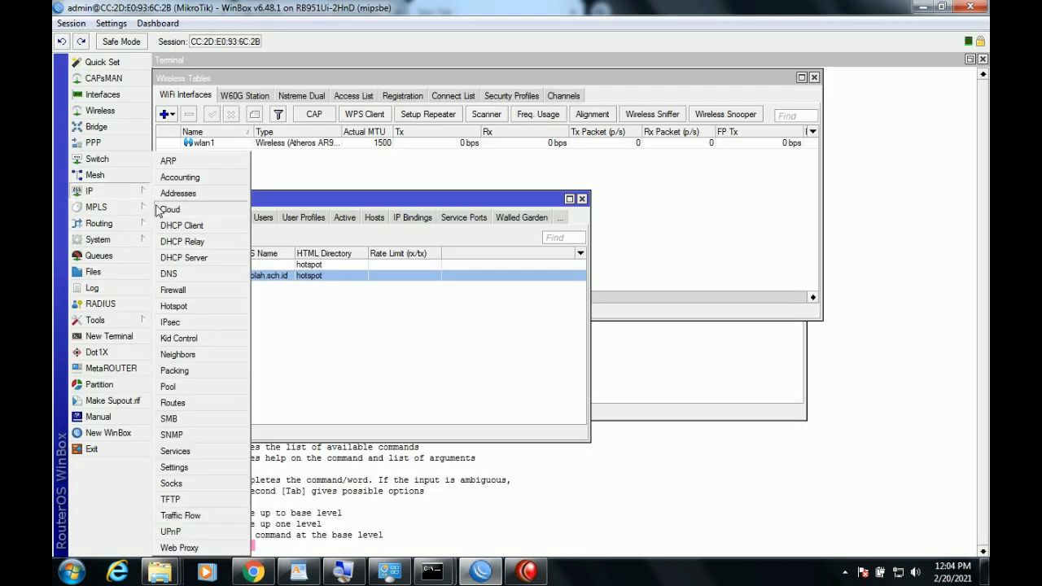
{"action": "left_click", "coordinate": [204, 191]}
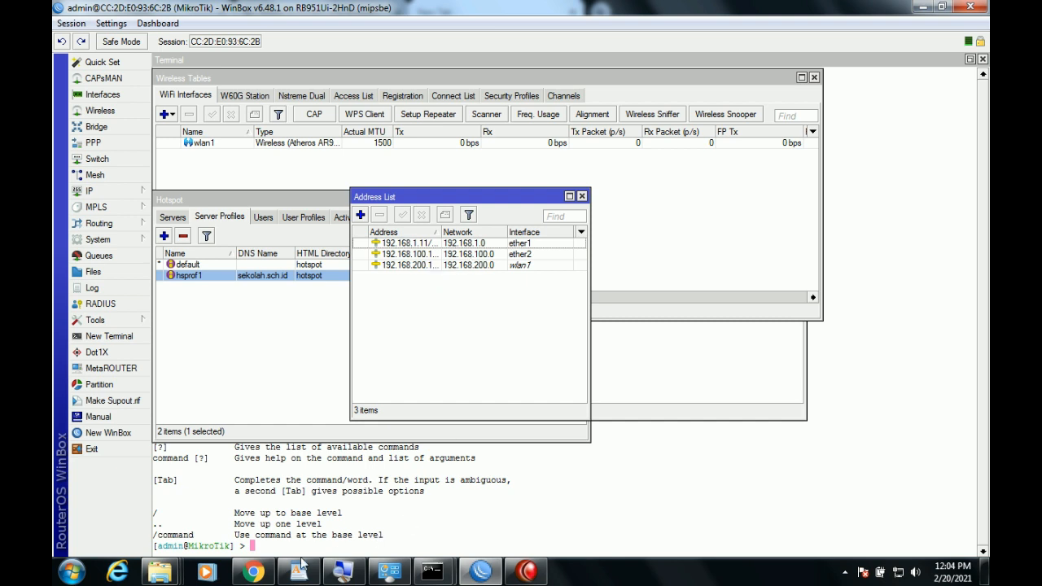
Load 192.168.100.1/userman, log in as admin, and browse Users, Sessions and Routers.
{"action": "left_click", "coordinate": [253, 571]}
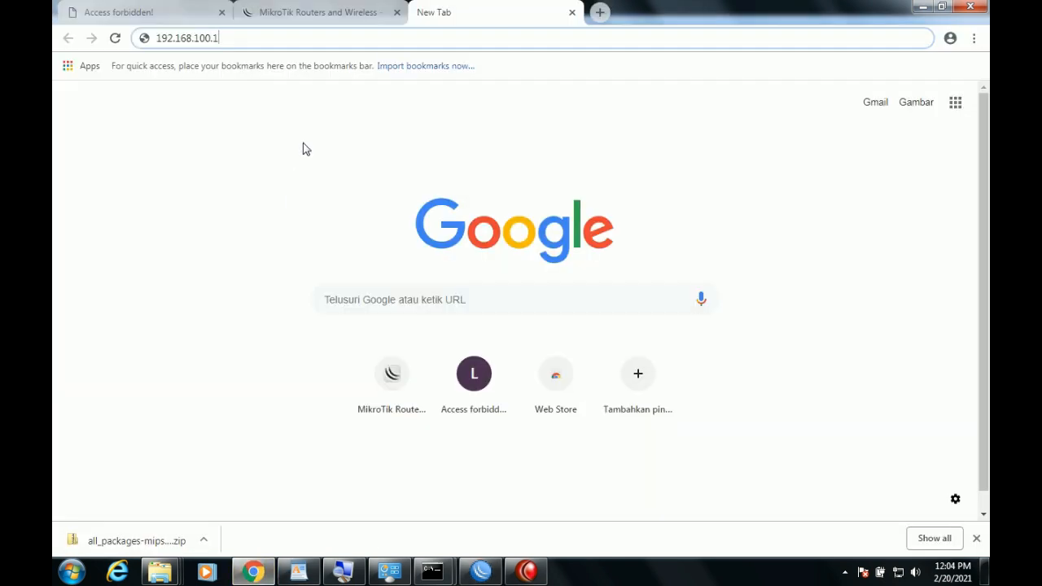
{"action": "type", "text": "/userman"}
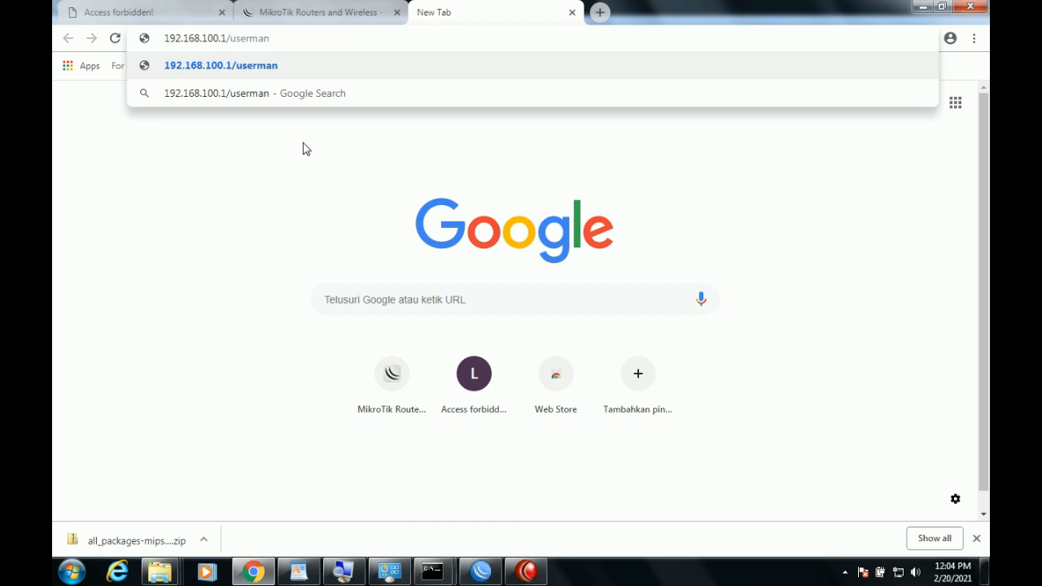
{"action": "key", "text": "Return"}
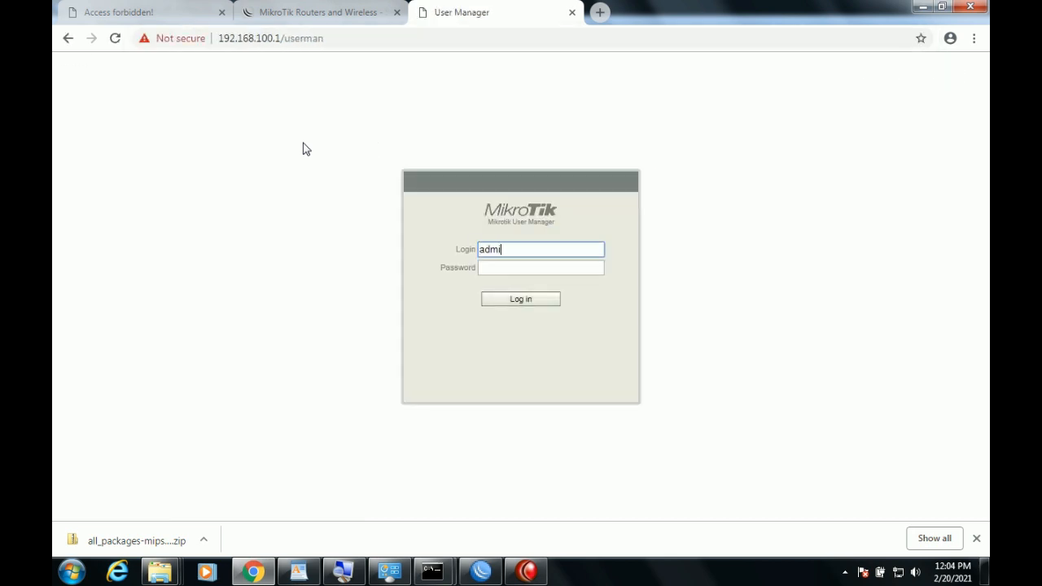
{"action": "type", "text": "admin"}
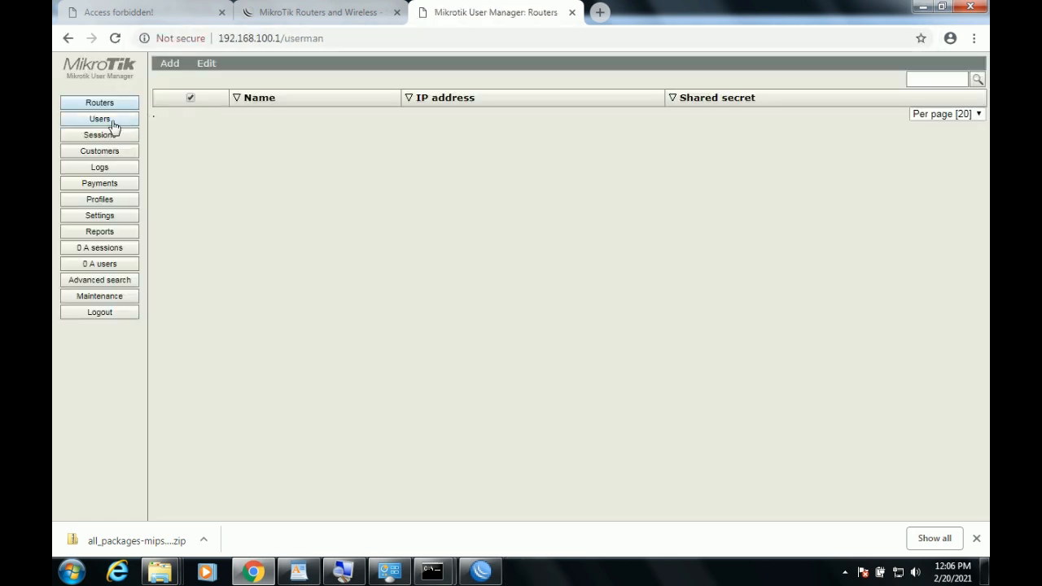
{"action": "left_click", "coordinate": [104, 120]}
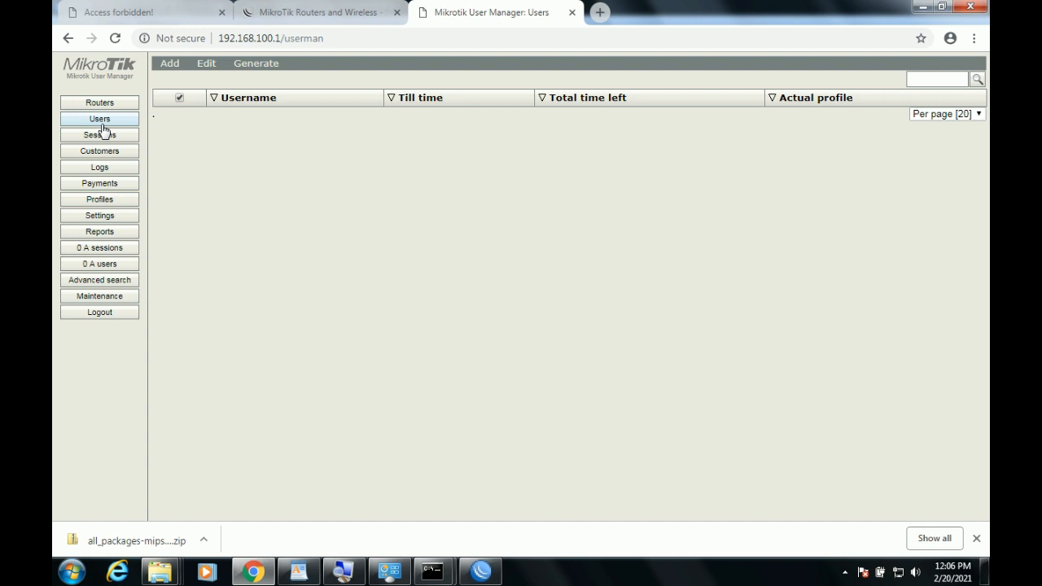
{"action": "left_click", "coordinate": [118, 136]}
{"action": "left_click", "coordinate": [124, 104]}
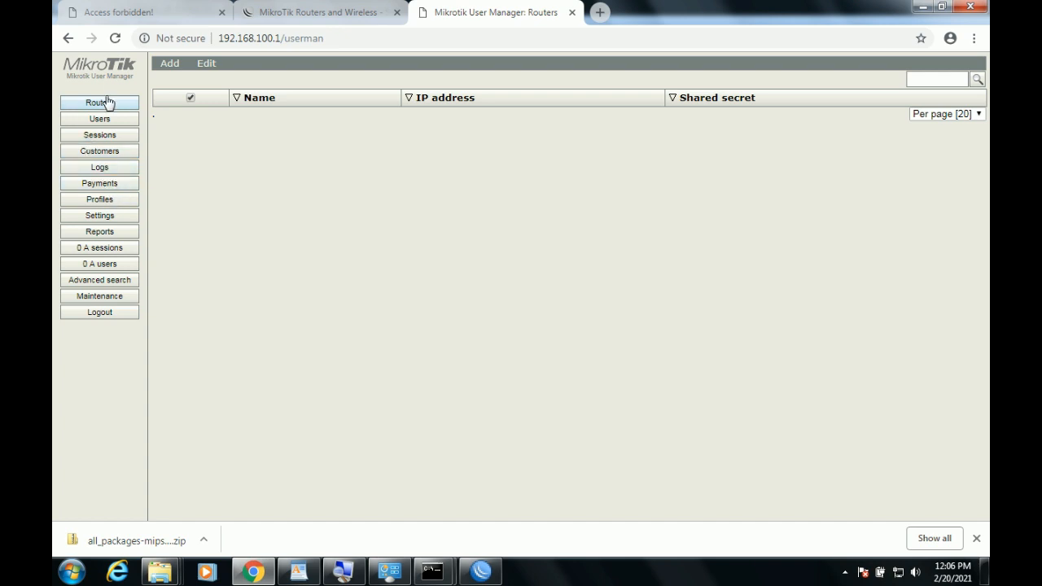
Add router 'router saya' with IP 127.0.0.1, a shared secret and time zone +07:00.
{"action": "left_click", "coordinate": [176, 79]}
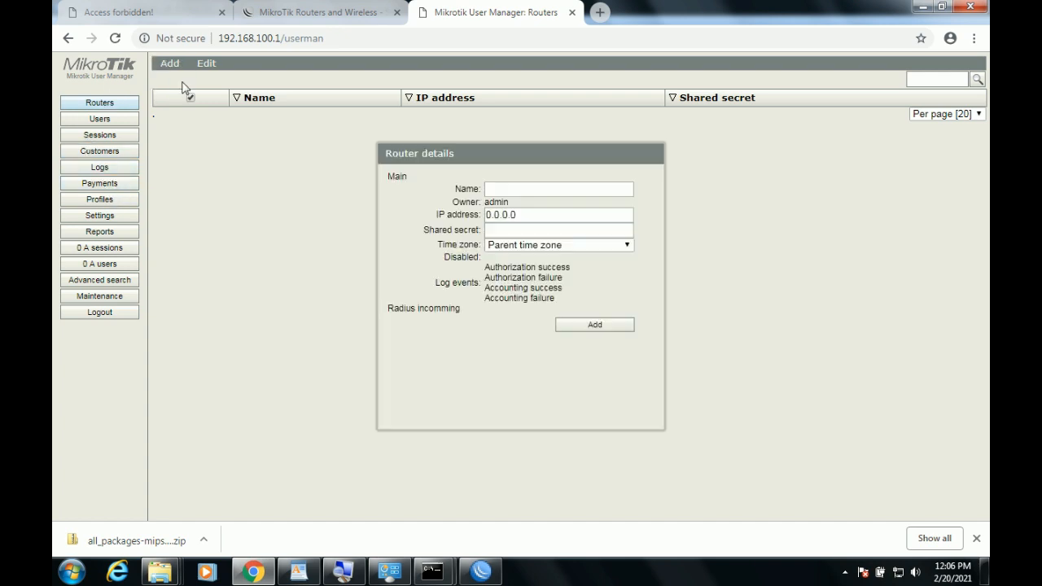
{"action": "left_click", "coordinate": [516, 193]}
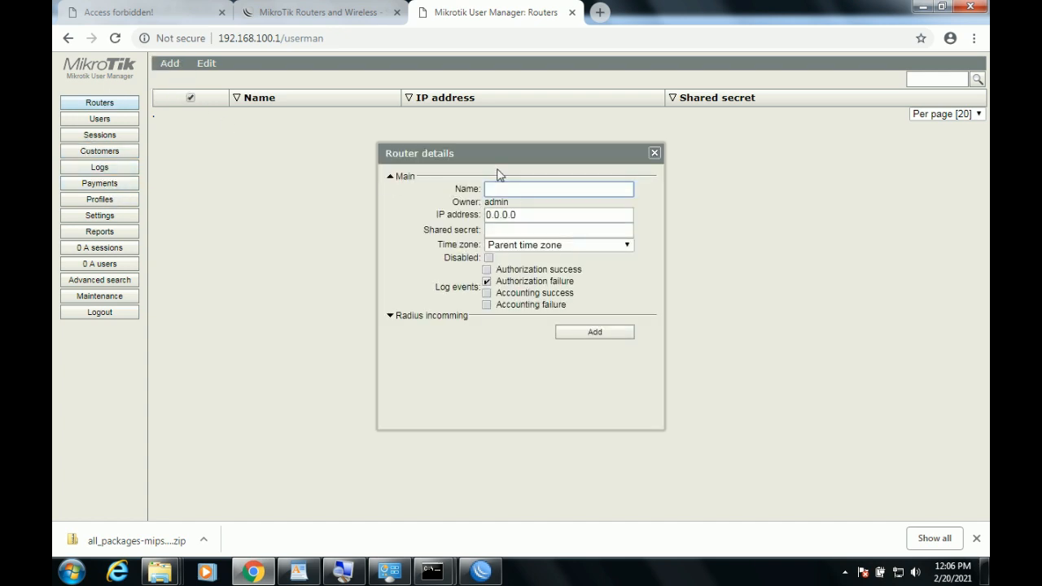
{"action": "key", "text": "Tab"}
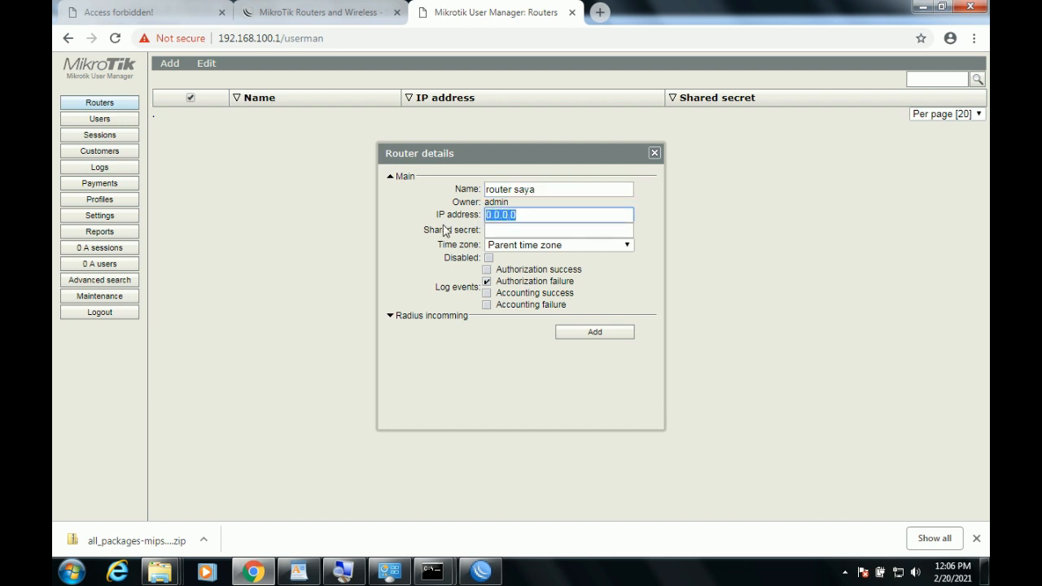
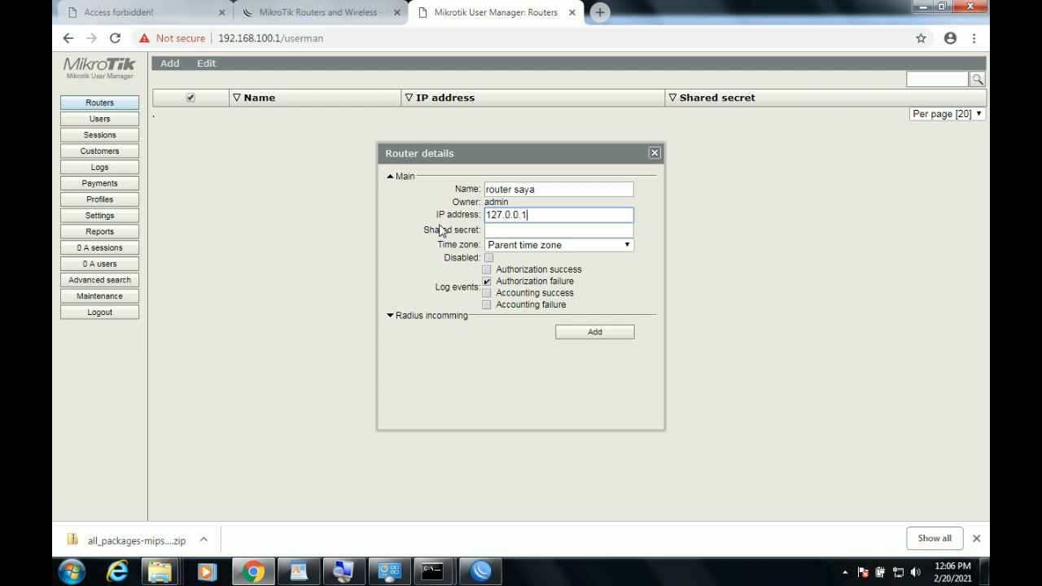
{"action": "left_click", "coordinate": [591, 229]}
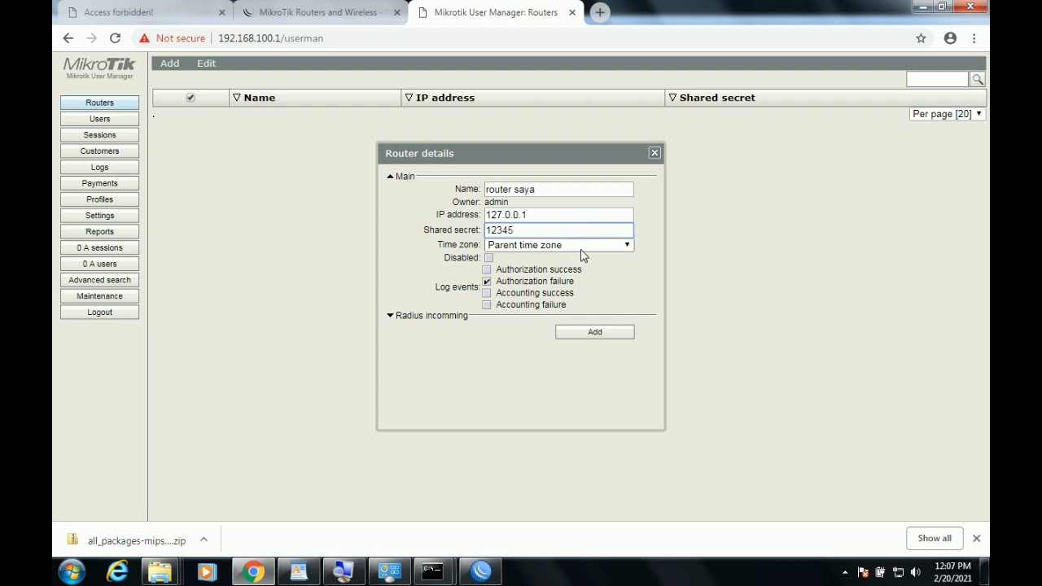
{"action": "left_click", "coordinate": [580, 246]}
{"action": "left_click_drag", "start_coordinate": [624, 289], "coordinate": [623, 351]}
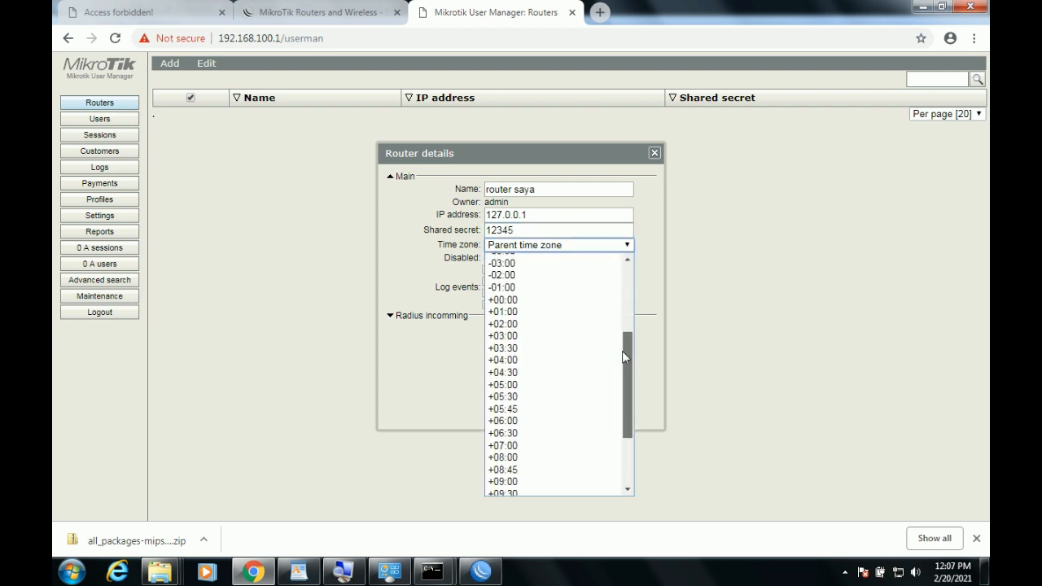
{"action": "left_click", "coordinate": [593, 426]}
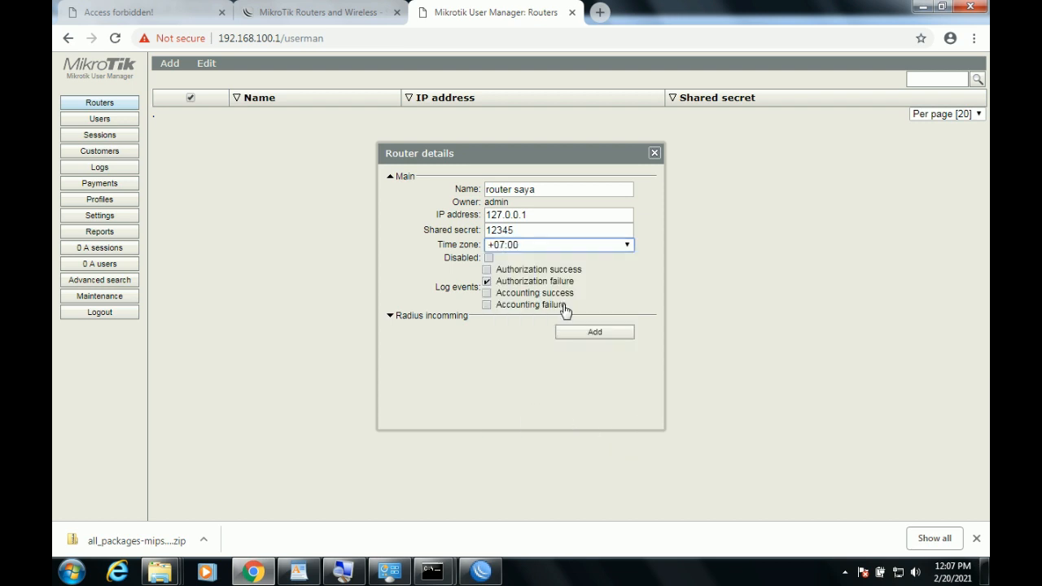
{"action": "left_click", "coordinate": [595, 332]}
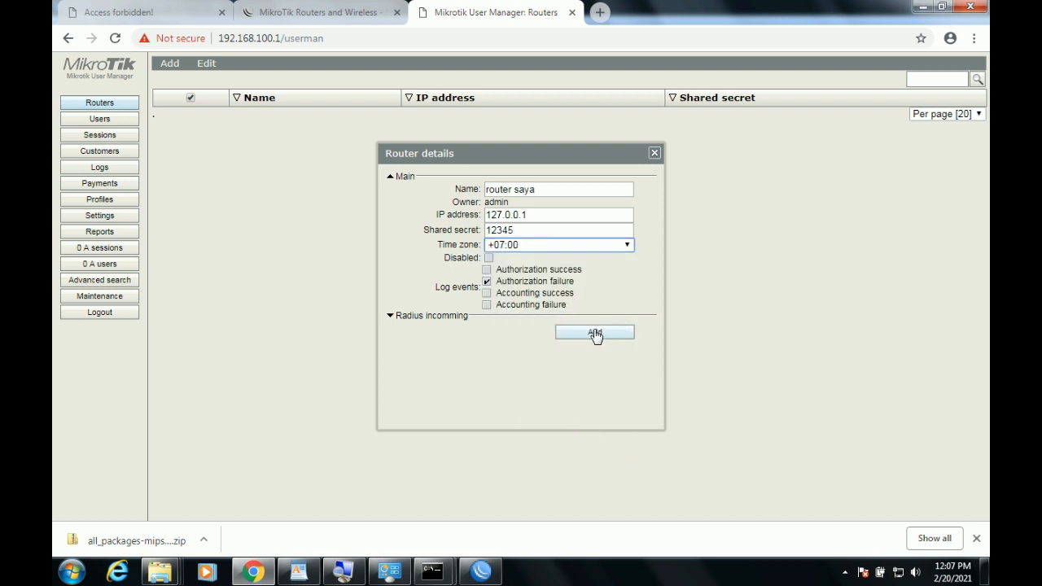
{"action": "left_click", "coordinate": [205, 63]}
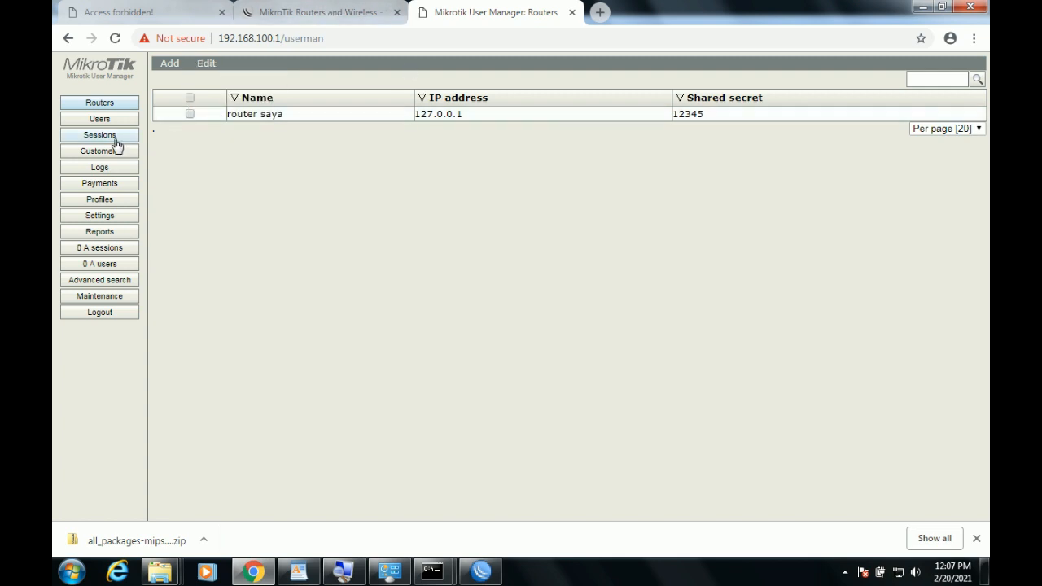
Add a new limitation named 'limit time' on the Limitations tab, then return to Profiles.
{"action": "left_click", "coordinate": [112, 201]}
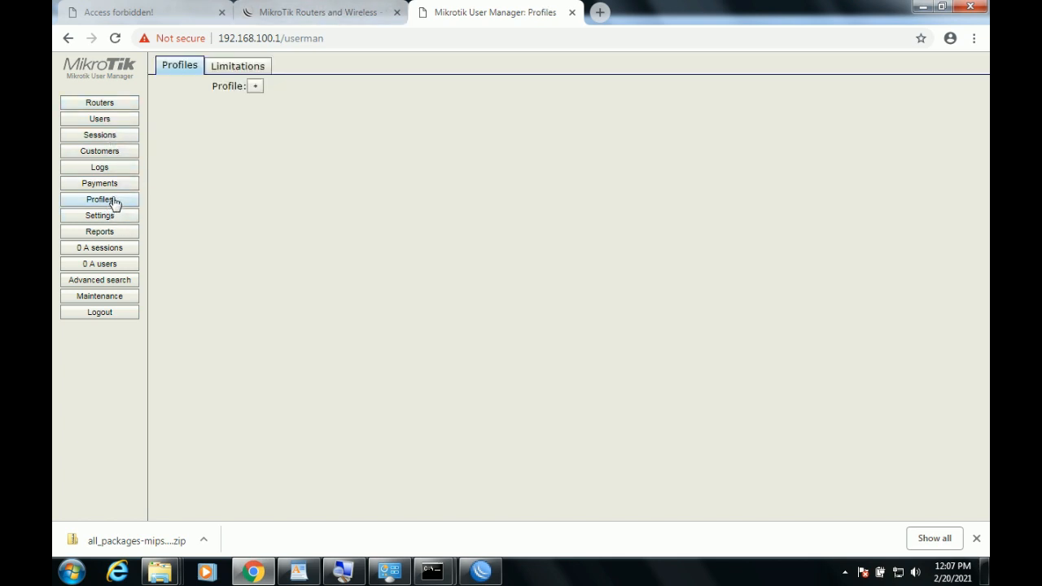
{"action": "left_click", "coordinate": [244, 68]}
{"action": "left_click", "coordinate": [169, 87]}
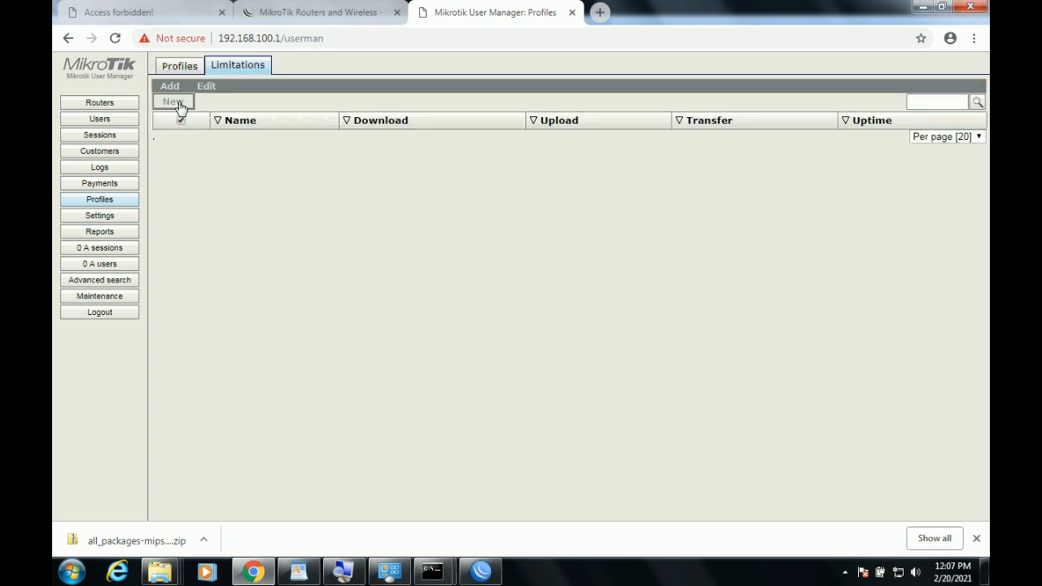
{"action": "left_click", "coordinate": [174, 102]}
{"action": "left_click", "coordinate": [499, 118]}
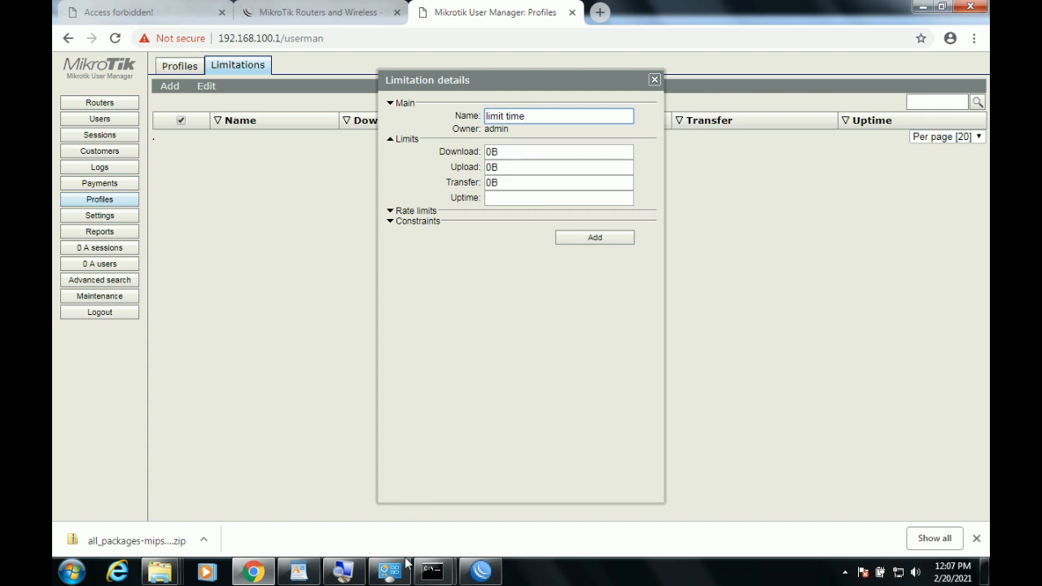
{"action": "left_click", "coordinate": [299, 572]}
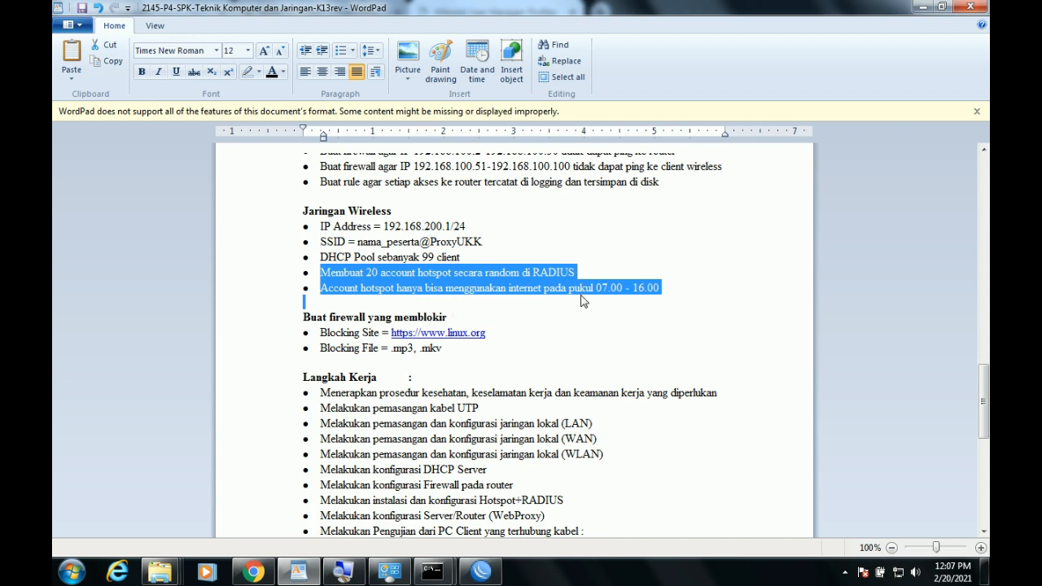
{"action": "left_click", "coordinate": [481, 572]}
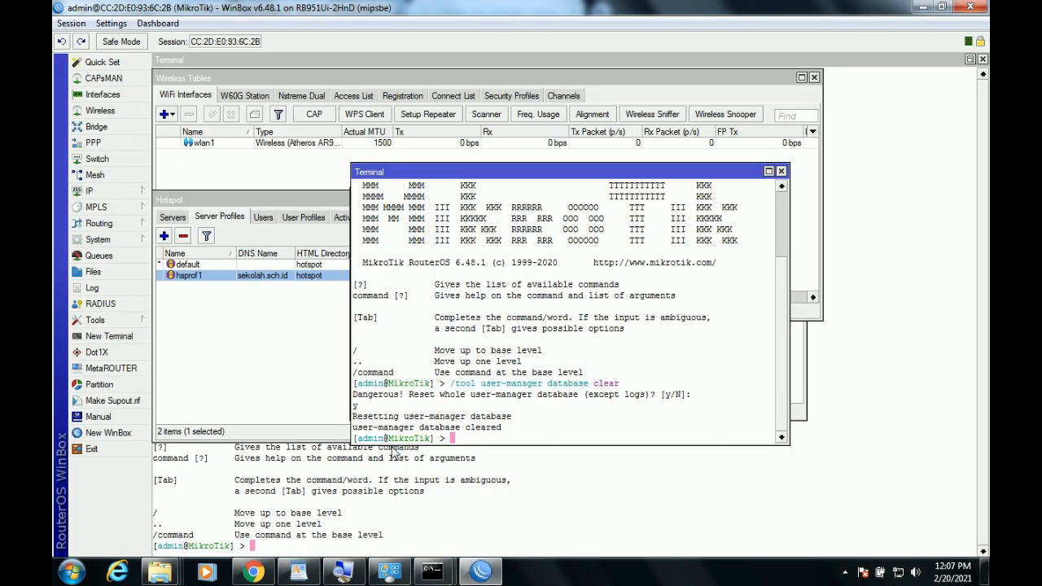
{"action": "left_click", "coordinate": [254, 570]}
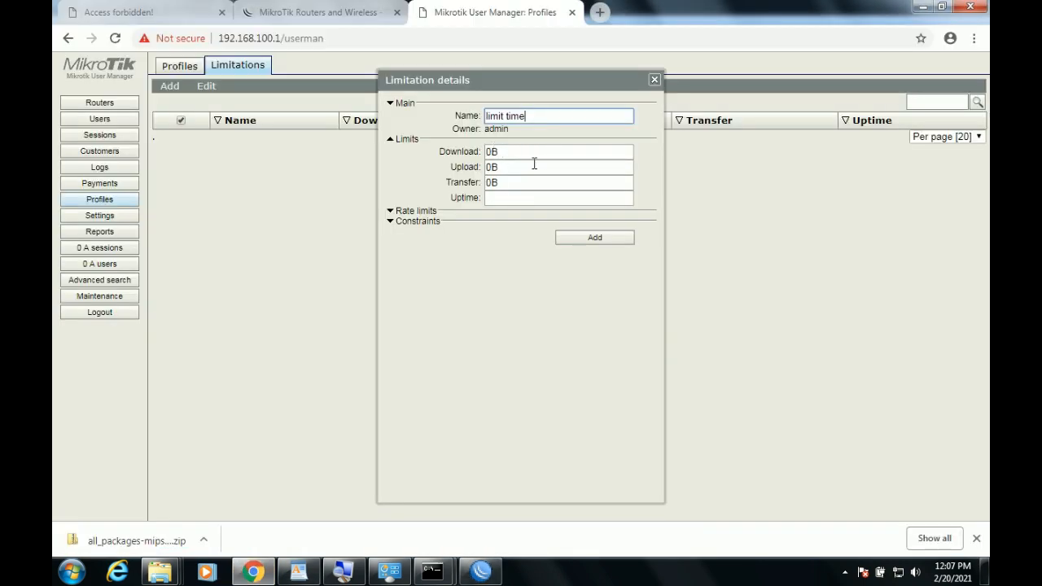
{"action": "left_click", "coordinate": [596, 239]}
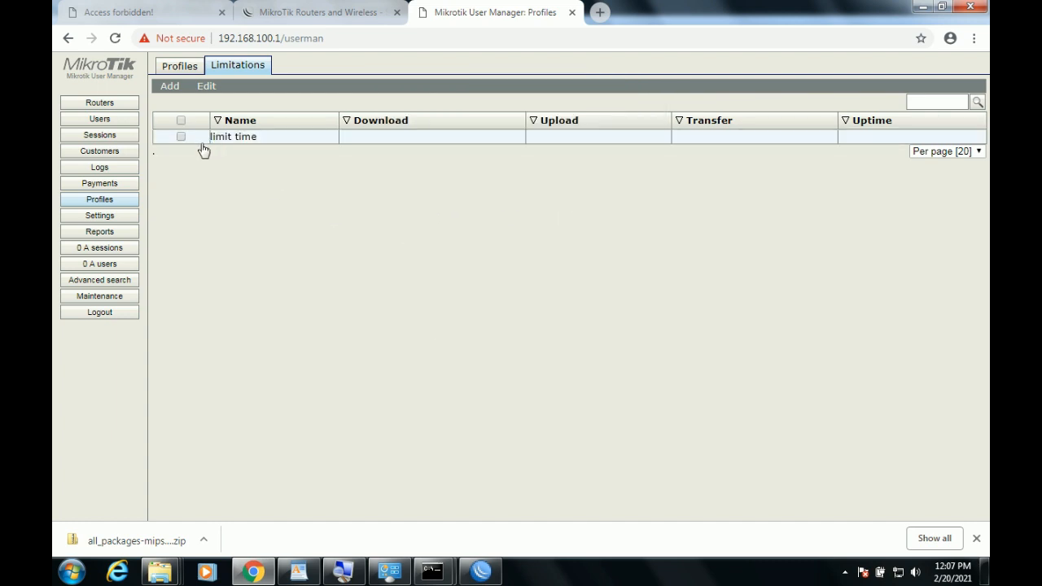
{"action": "left_click", "coordinate": [180, 66]}
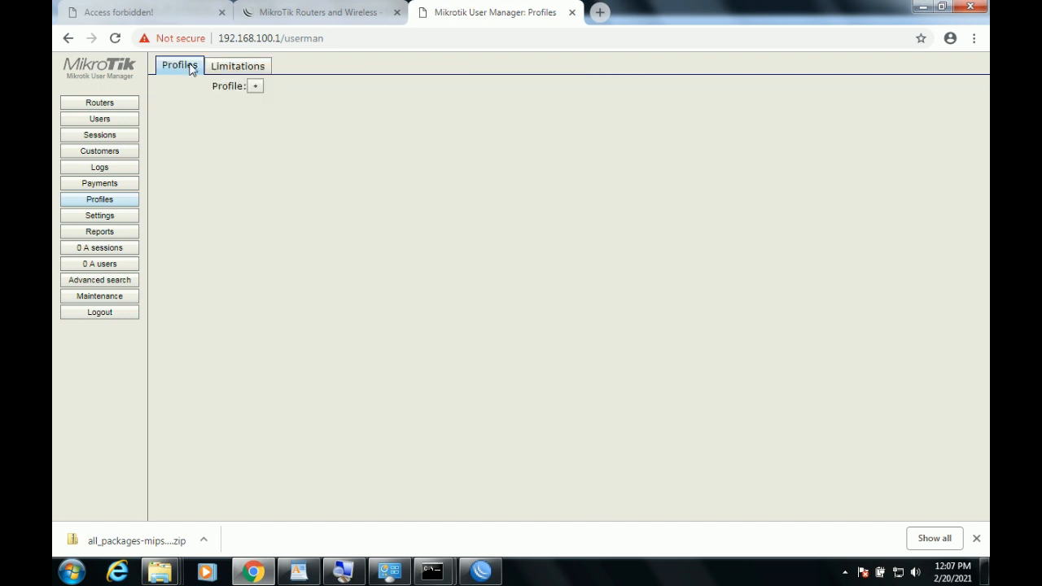
Create a new profile named 'profil saya'.
{"action": "left_click", "coordinate": [256, 88]}
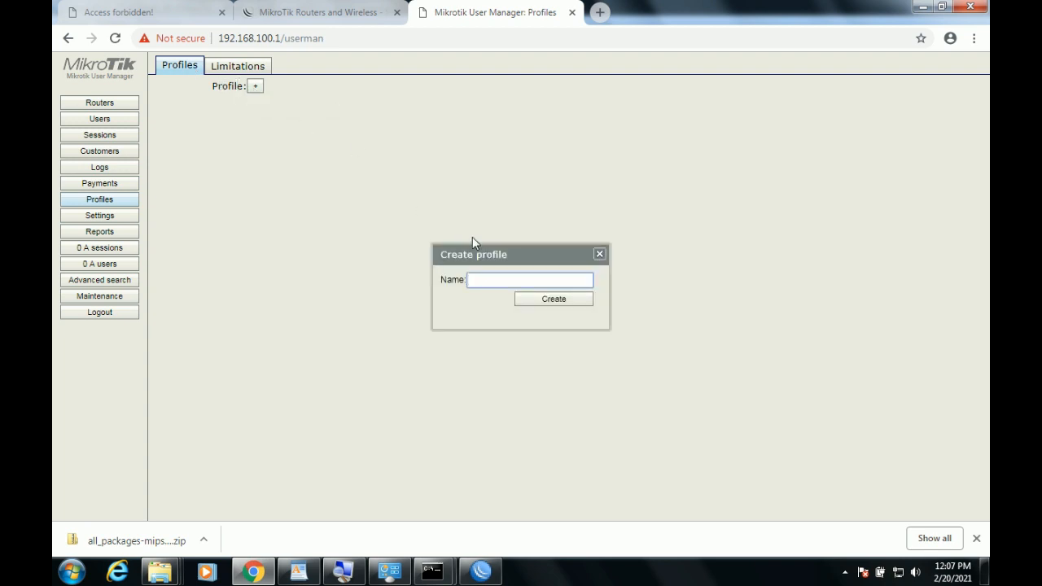
{"action": "type", "text": "profil saya"}
{"action": "left_click", "coordinate": [562, 301]}
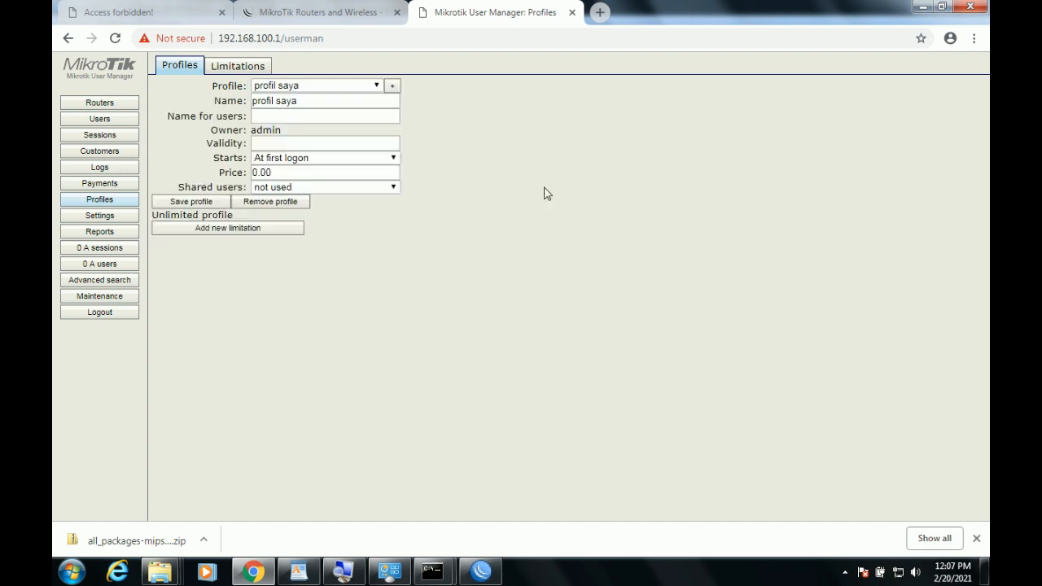
Add a profile part to profil saya and attach the 'limit time' limitation.
{"action": "left_click", "coordinate": [254, 235]}
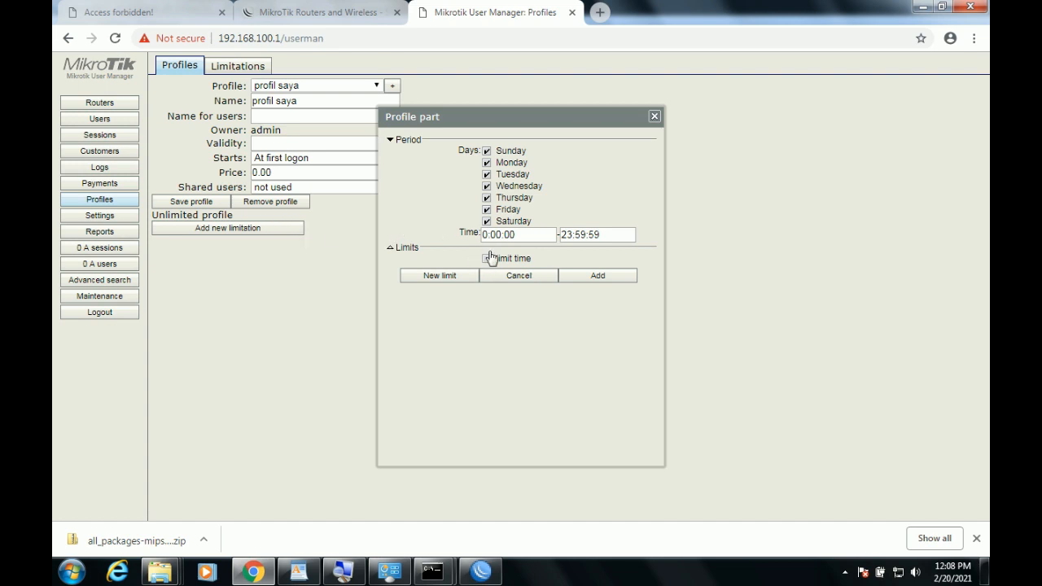
{"action": "left_click", "coordinate": [249, 67]}
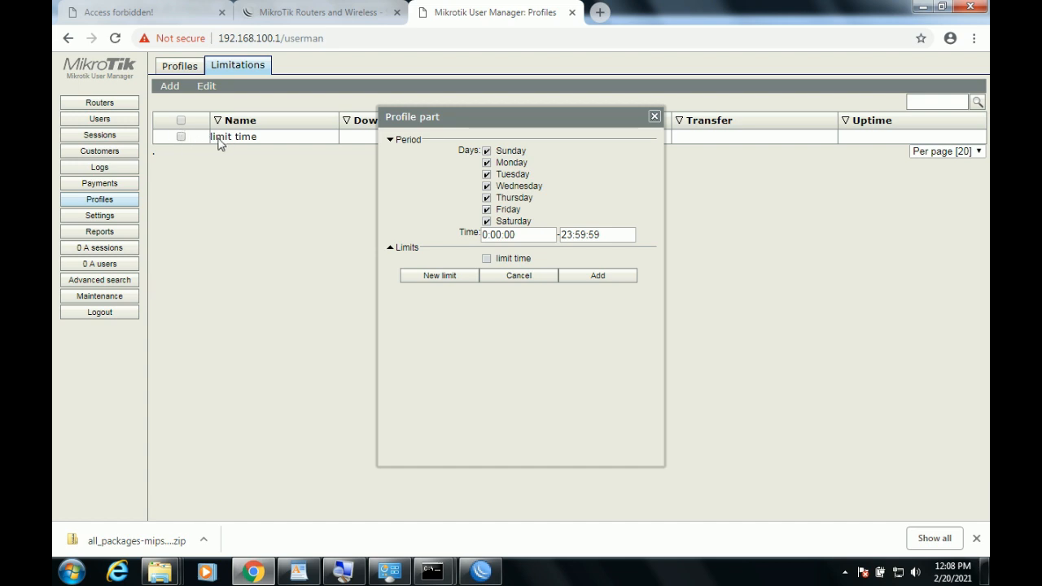
{"action": "left_click_drag", "start_coordinate": [458, 118], "coordinate": [392, 118]}
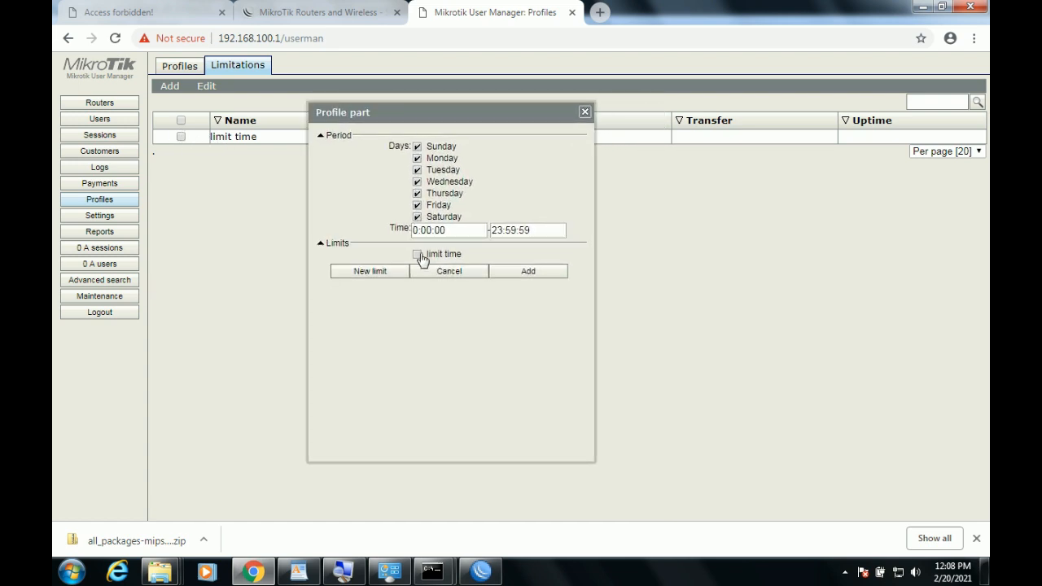
{"action": "left_click", "coordinate": [417, 254]}
{"action": "left_click", "coordinate": [417, 230]}
{"action": "left_click", "coordinate": [299, 572]}
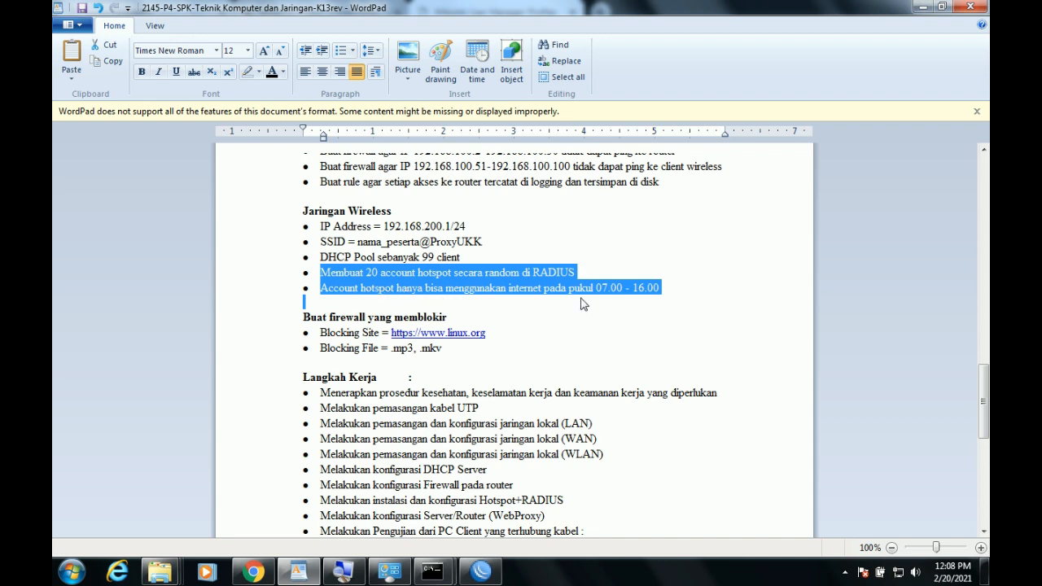
{"action": "left_click", "coordinate": [482, 571]}
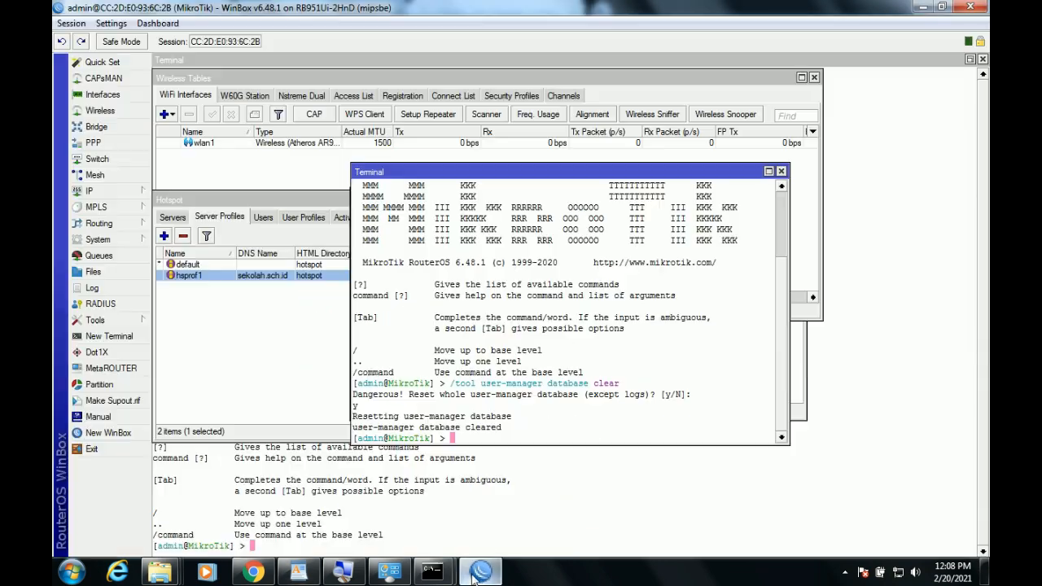
{"action": "left_click", "coordinate": [255, 573]}
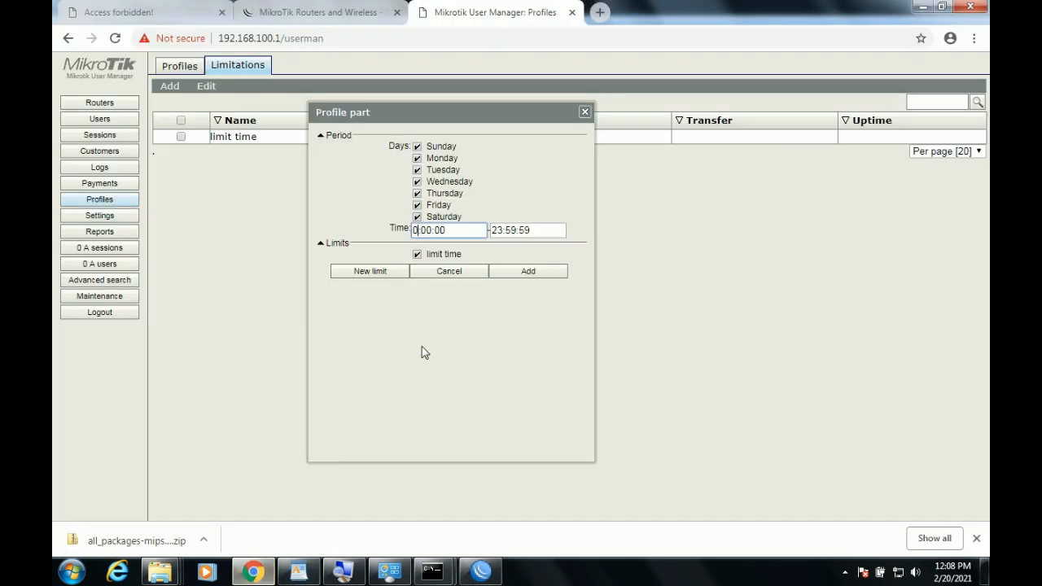
Set the period from 7:00:00 to 16:00:00, add it, and tick the resulting limitation row.
{"action": "type", "text": "7"}
{"action": "left_click", "coordinate": [492, 232]}
{"action": "key", "text": "Delete"}
{"action": "key", "text": "Delete"}
{"action": "key", "text": "Delete"}
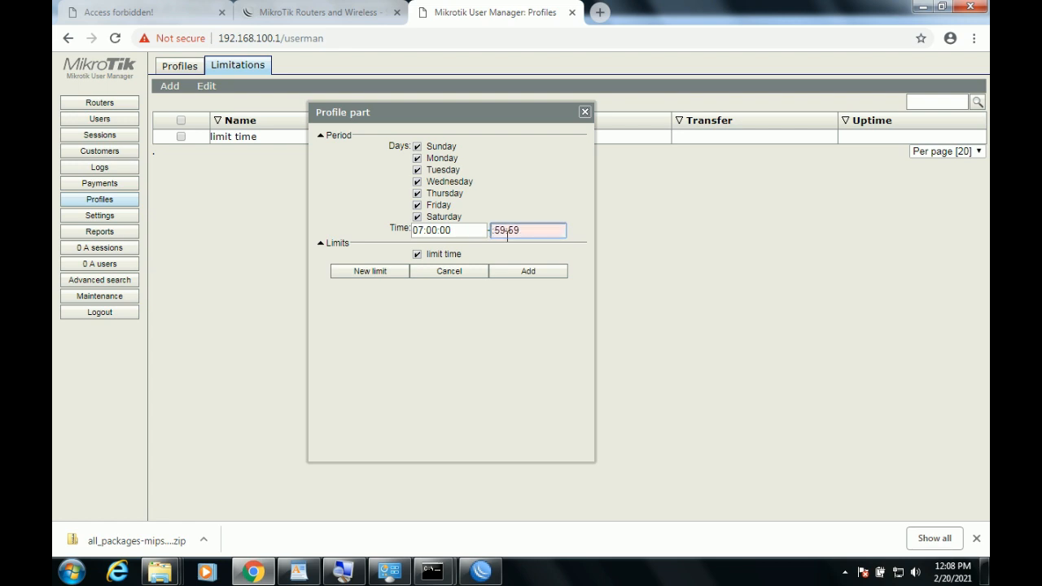
{"action": "type", "text": "16:"}
{"action": "key", "text": "Delete"}
{"action": "key", "text": "Delete"}
{"action": "key", "text": "Delete"}
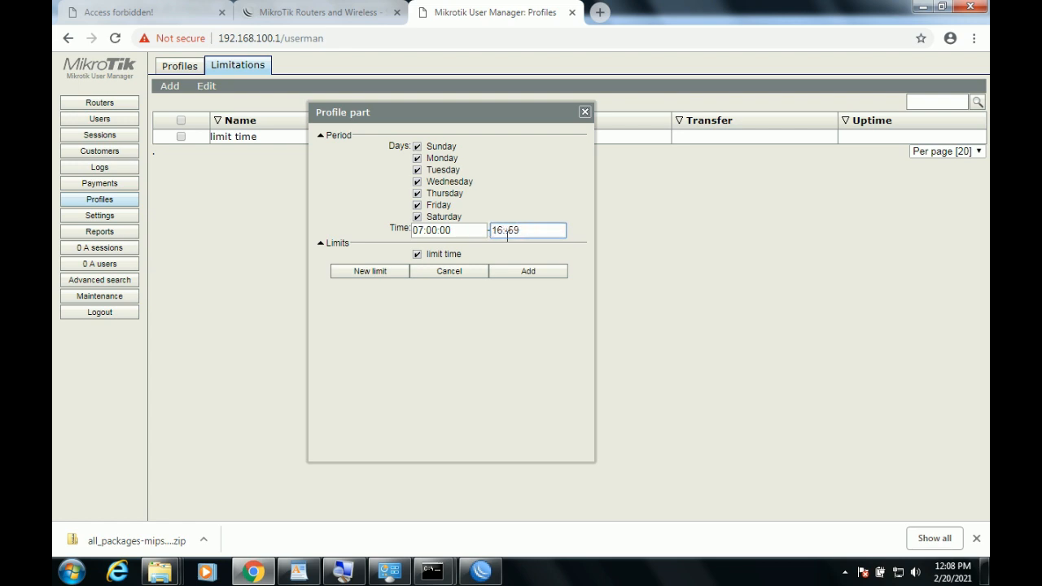
{"action": "type", "text": "00:"}
{"action": "key", "text": "BackSpace"}
{"action": "key", "text": "BackSpace"}
{"action": "type", "text": "0"}
{"action": "left_click", "coordinate": [517, 275]}
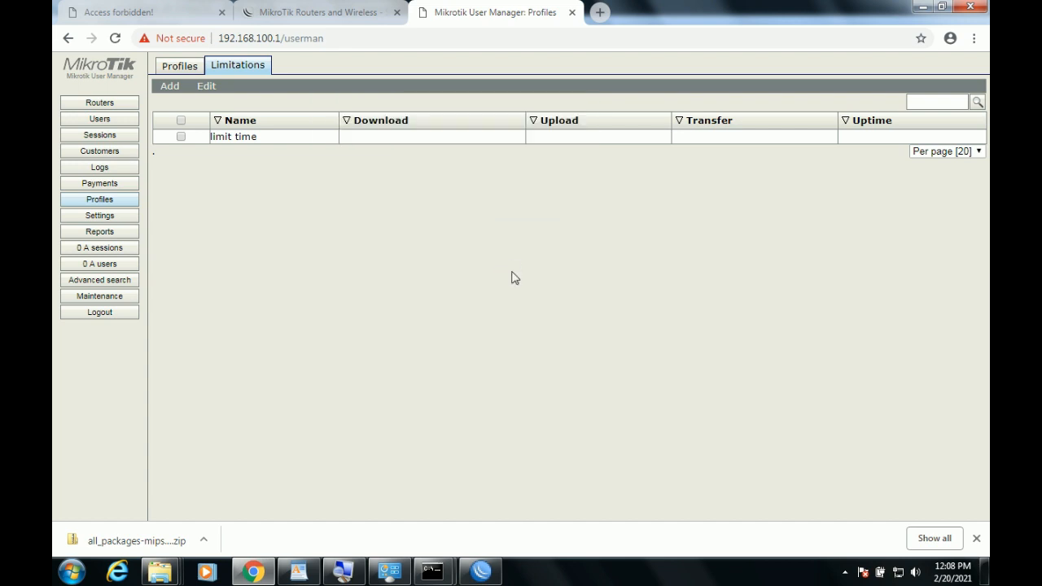
{"action": "left_click", "coordinate": [184, 68]}
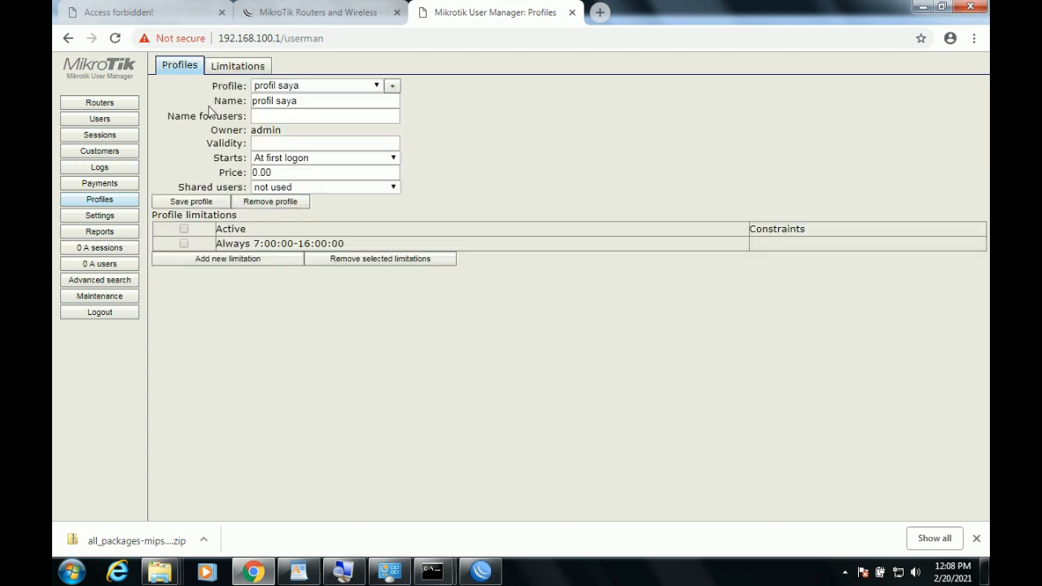
{"action": "left_click", "coordinate": [183, 244]}
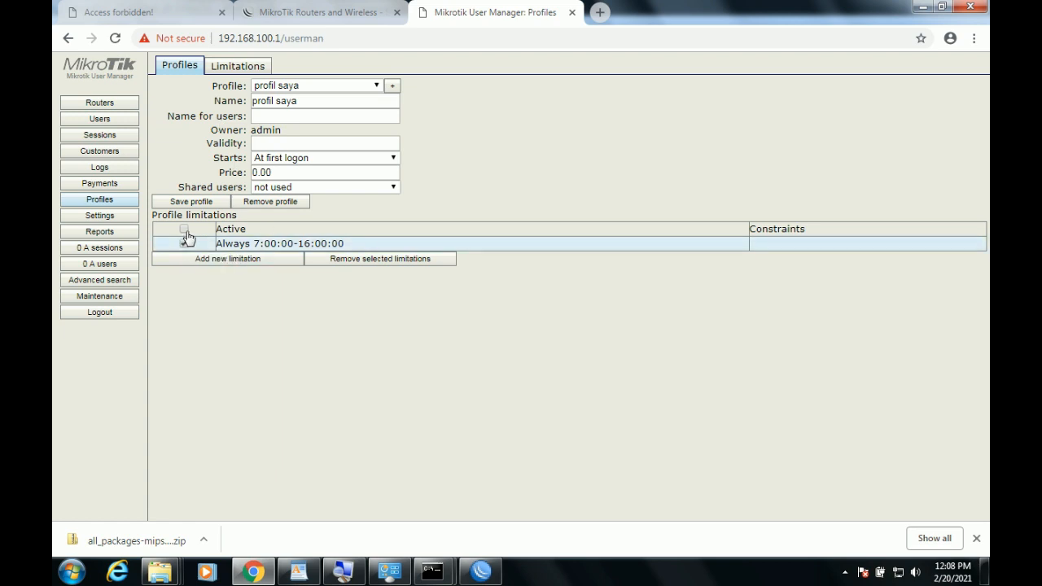
Highlight the '20 account hotspot secara random' requirement in the WordPad task sheet.
{"action": "left_click", "coordinate": [105, 120]}
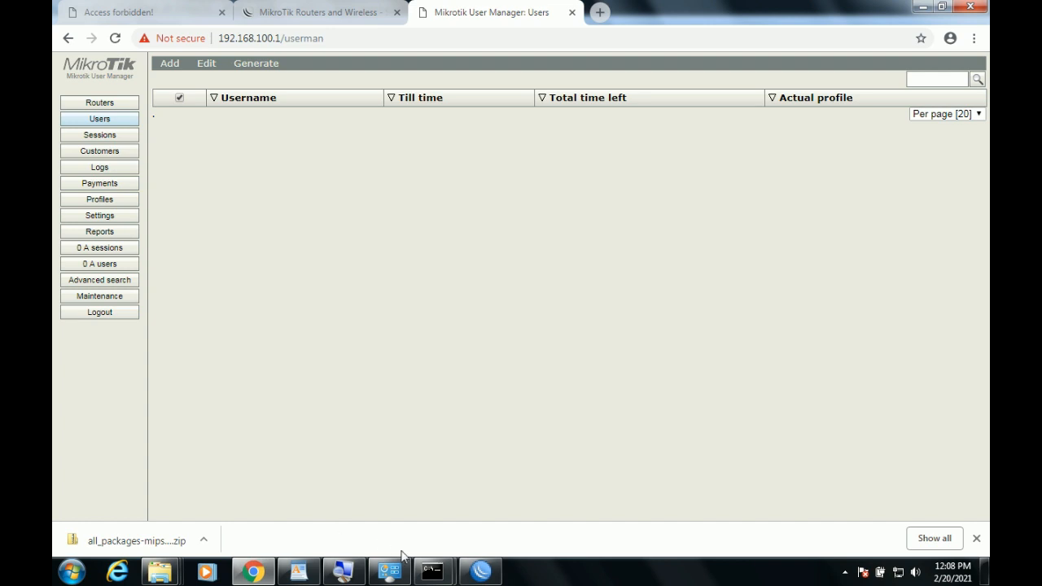
{"action": "left_click", "coordinate": [308, 568]}
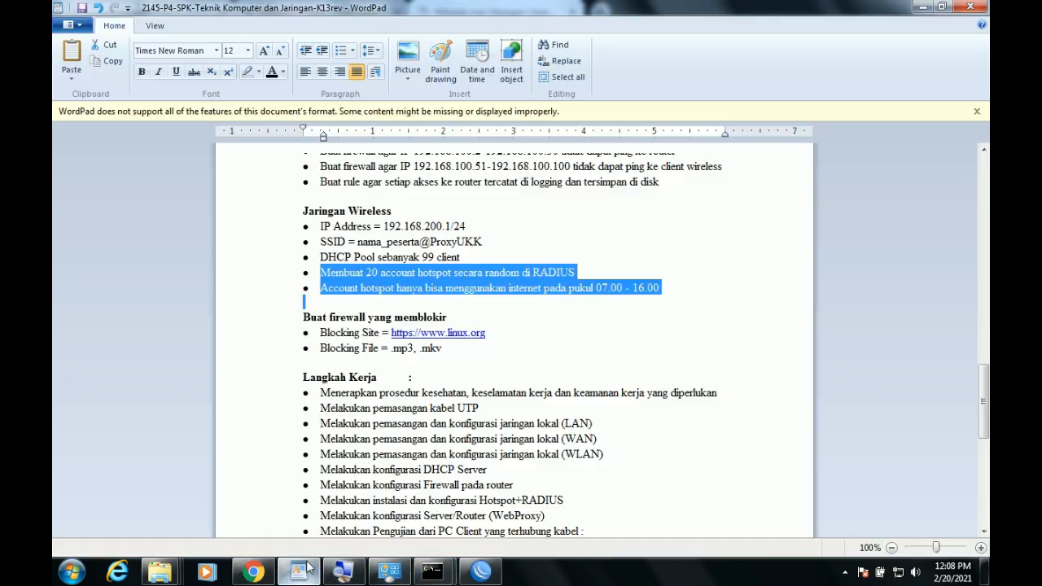
{"action": "left_click", "coordinate": [346, 287]}
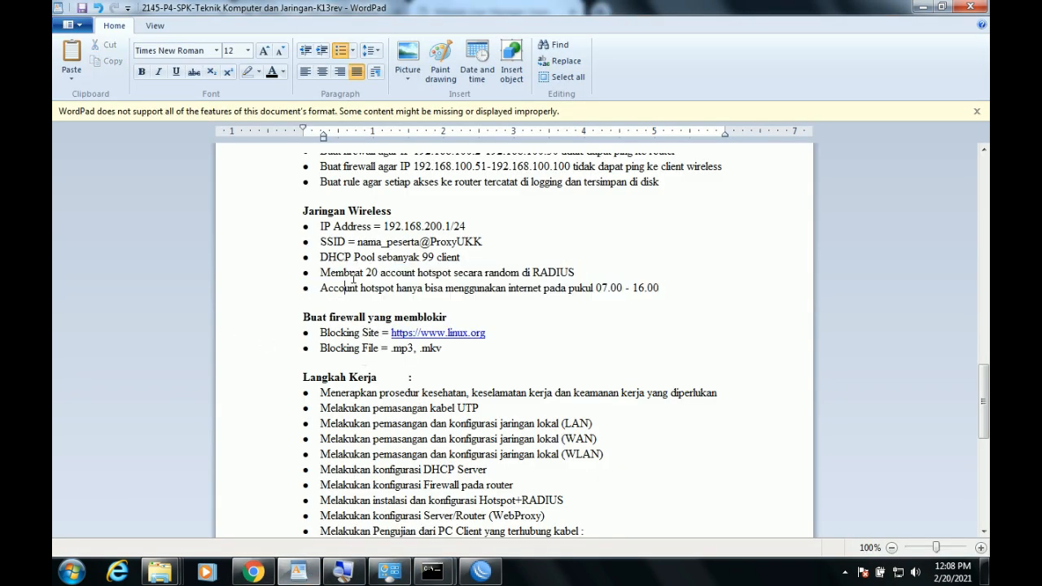
{"action": "left_click_drag", "start_coordinate": [373, 271], "coordinate": [507, 277]}
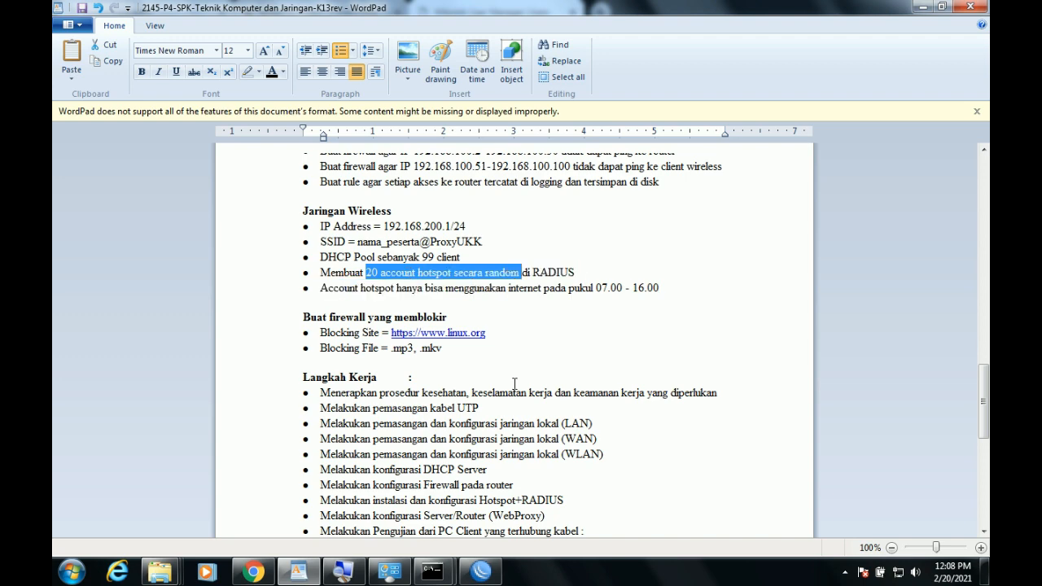
Batch-generate 20 users with 3-character usernames and passwords assigned to profil saya.
{"action": "left_click", "coordinate": [254, 572]}
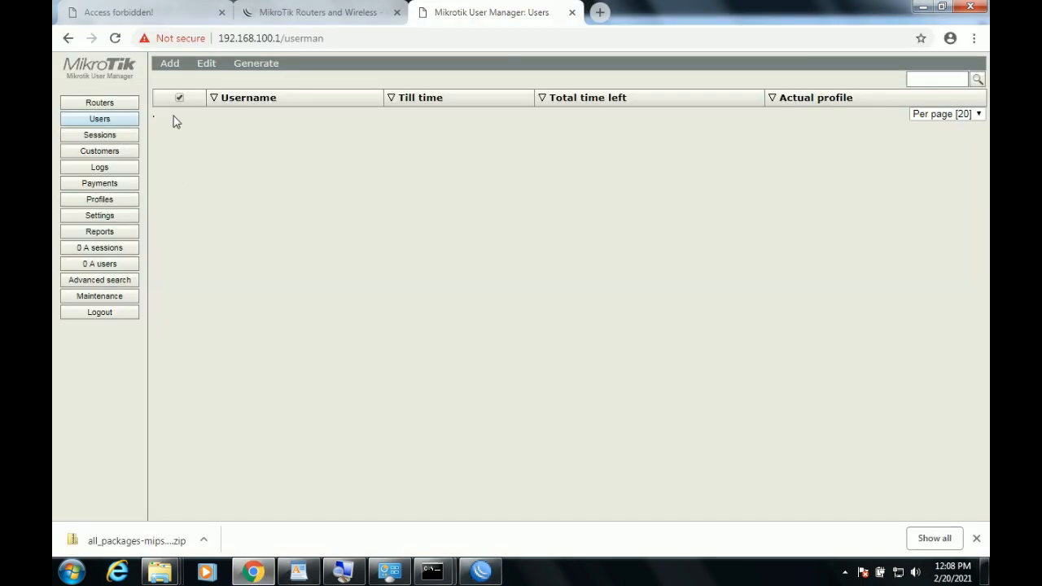
{"action": "left_click", "coordinate": [170, 65]}
{"action": "left_click", "coordinate": [182, 93]}
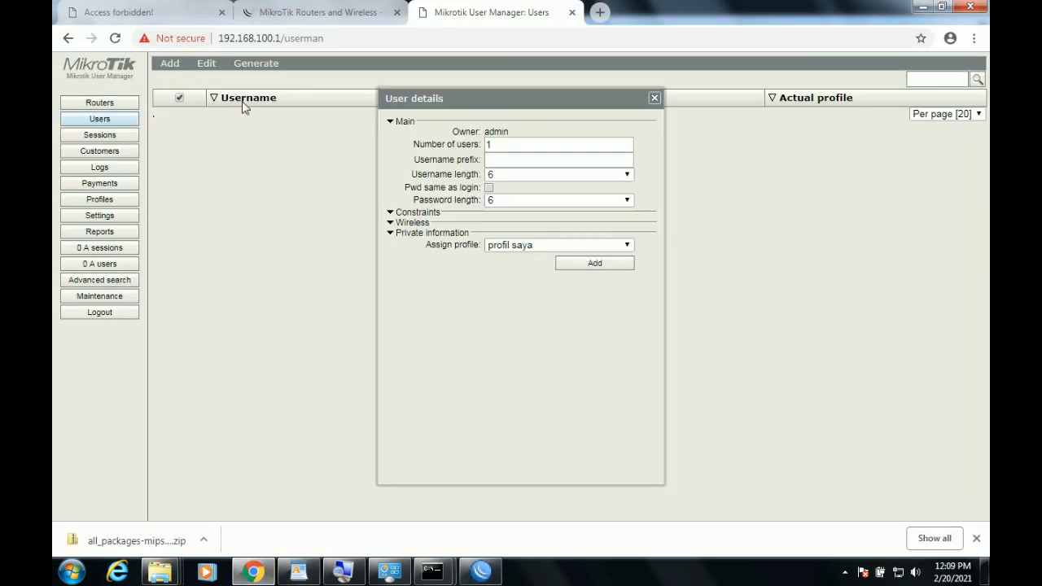
{"action": "double_click", "coordinate": [515, 146]}
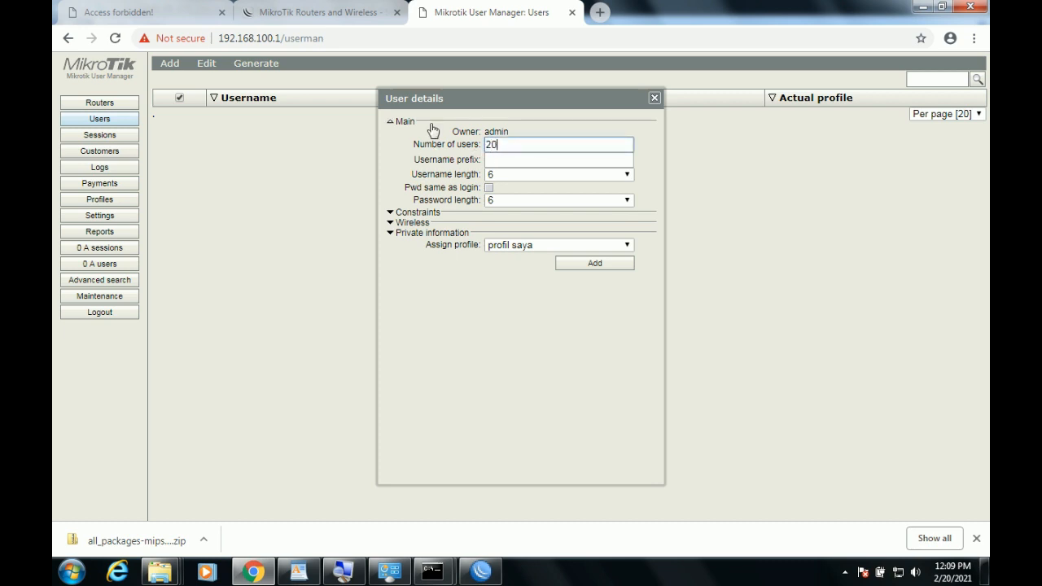
{"action": "left_click", "coordinate": [523, 175]}
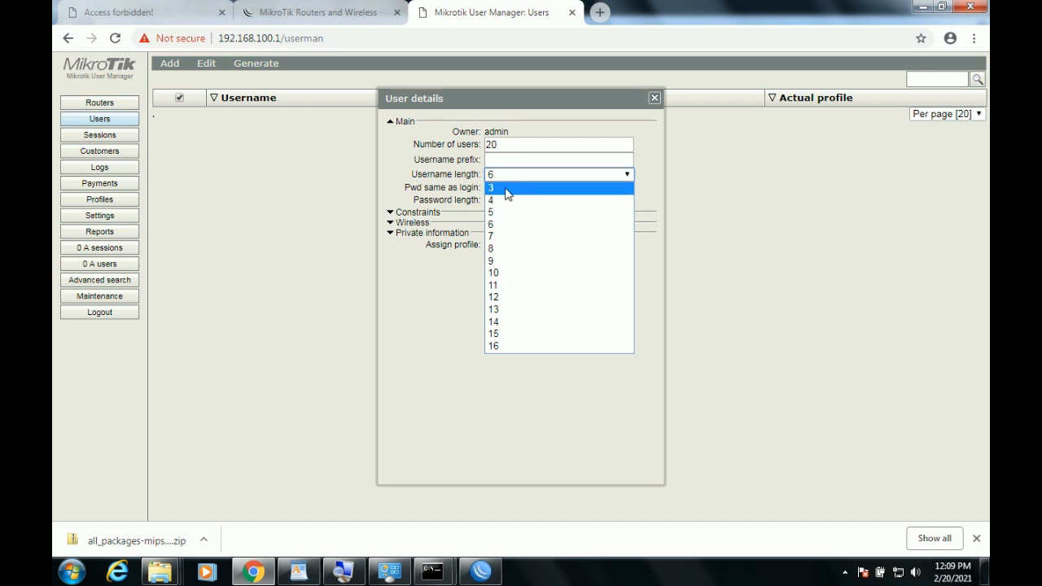
{"action": "left_click", "coordinate": [511, 189]}
{"action": "left_click", "coordinate": [529, 200]}
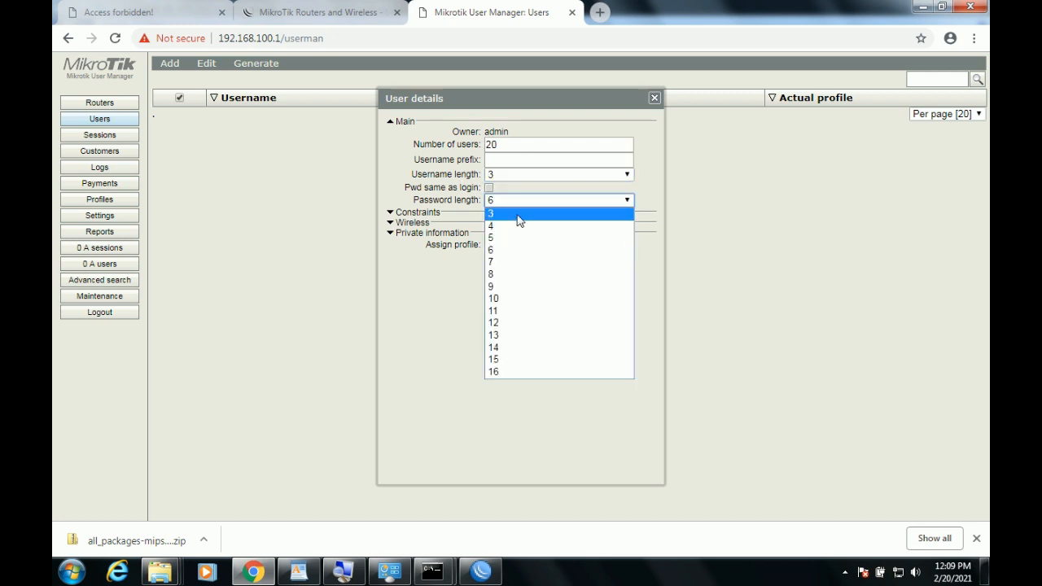
{"action": "left_click", "coordinate": [518, 213]}
{"action": "left_click", "coordinate": [519, 247]}
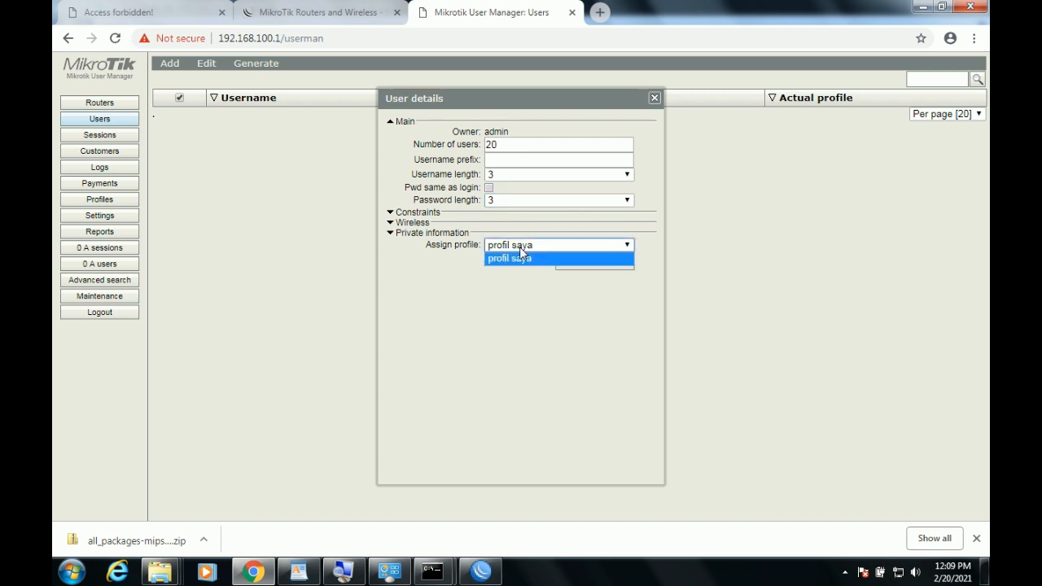
{"action": "left_click", "coordinate": [520, 246]}
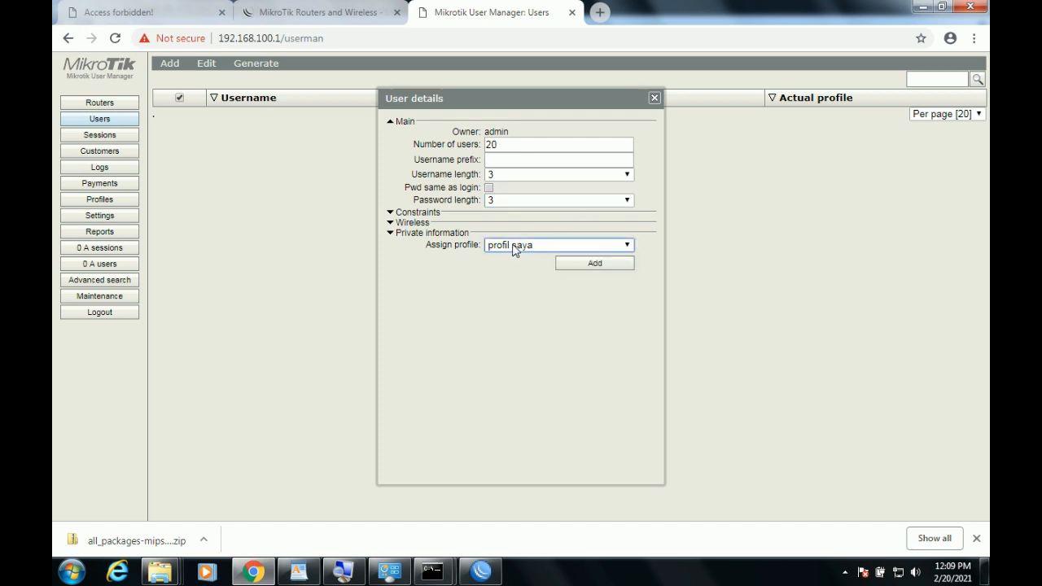
{"action": "left_click", "coordinate": [591, 263]}
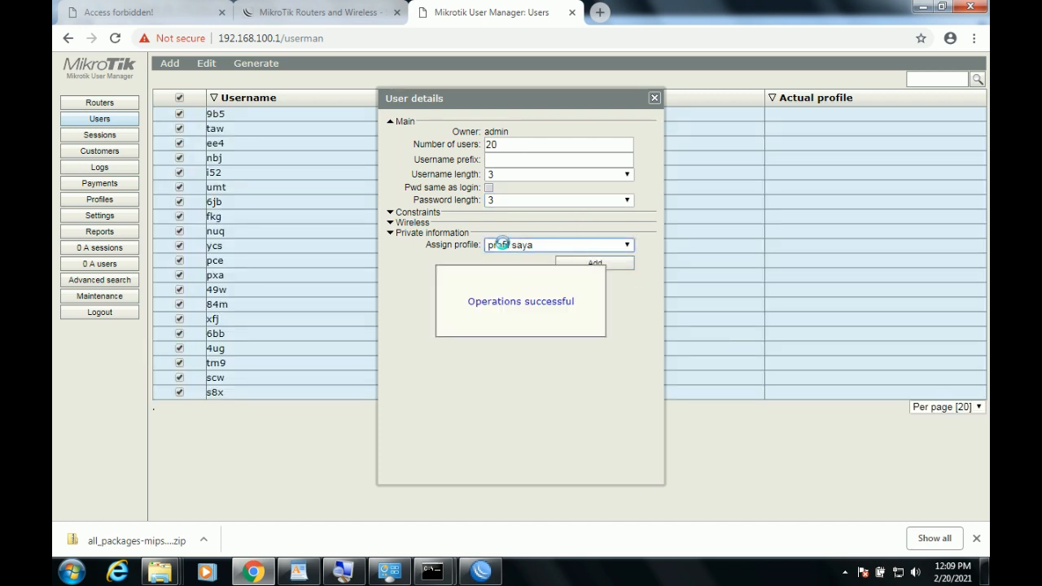
{"action": "left_click", "coordinate": [654, 99]}
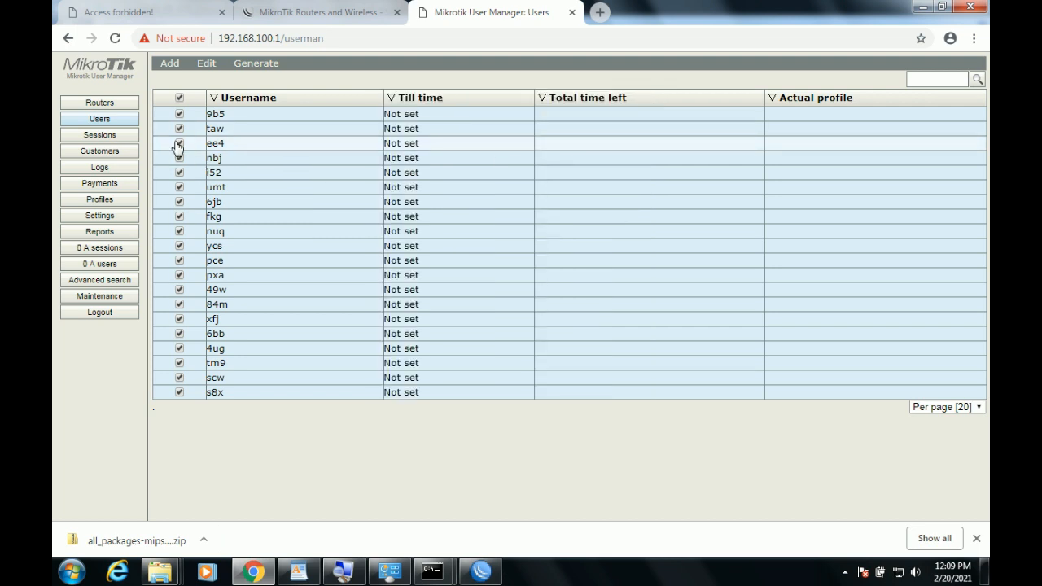
Tick the router saya entry, then open one generated user's details from the Users list.
{"action": "left_click", "coordinate": [114, 103]}
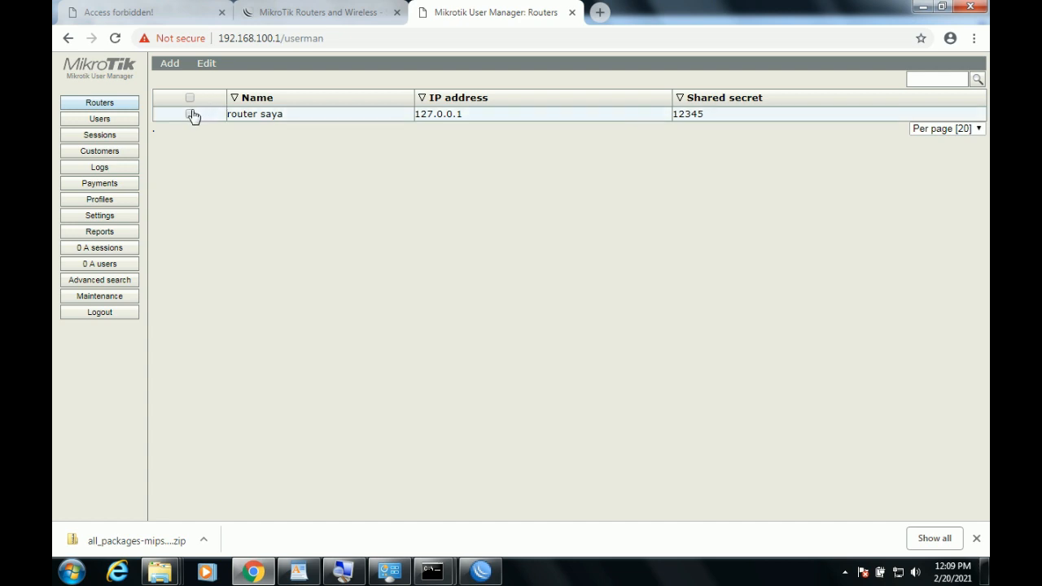
{"action": "left_click", "coordinate": [190, 114]}
{"action": "left_click", "coordinate": [107, 123]}
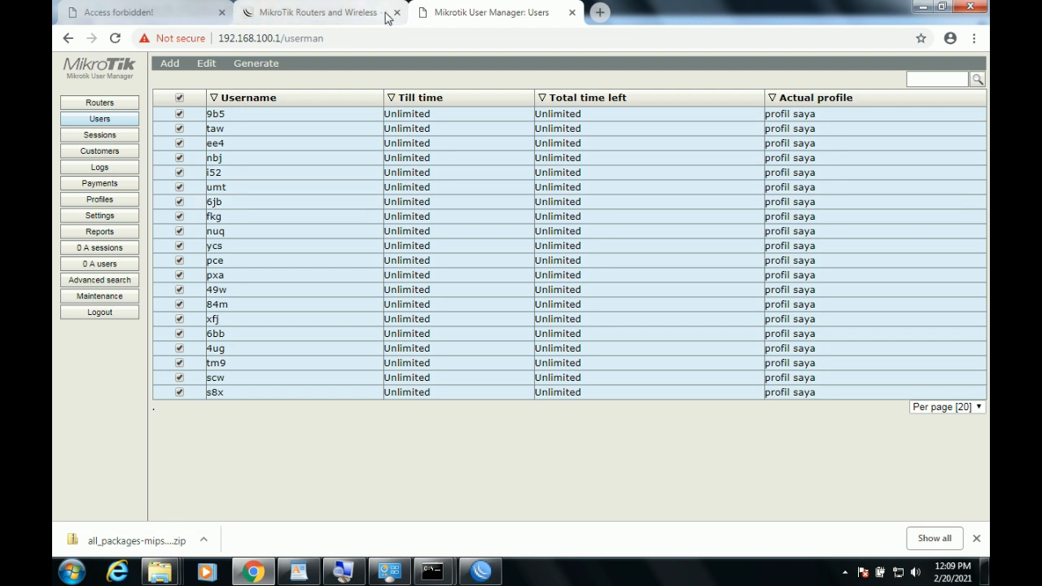
{"action": "left_click", "coordinate": [305, 122]}
Copy user 9b5's username and password into a new Notepad list, then close its details.
{"action": "left_click_drag", "start_coordinate": [518, 153], "coordinate": [436, 163]}
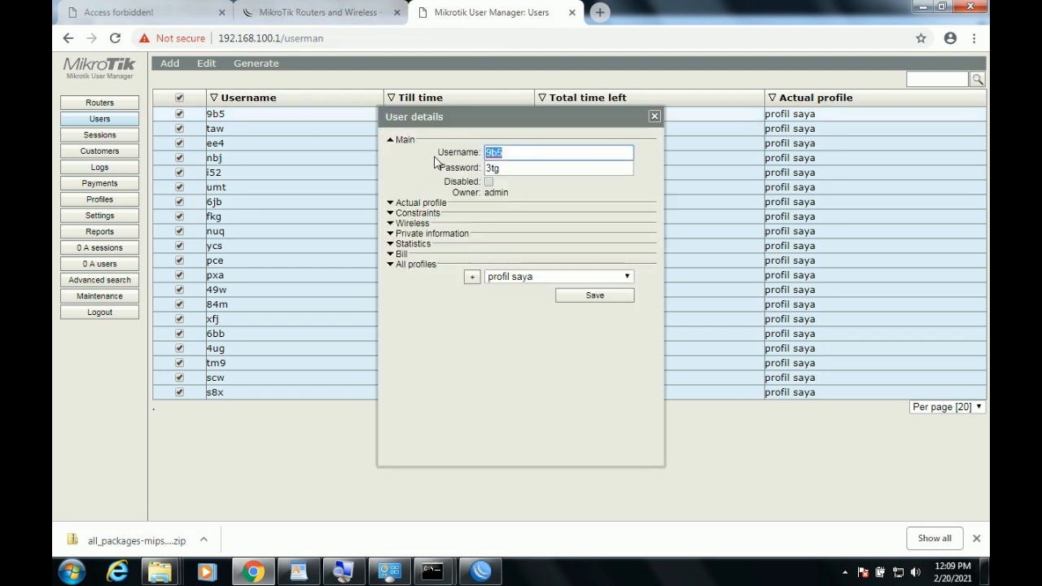
{"action": "left_click", "coordinate": [71, 572]}
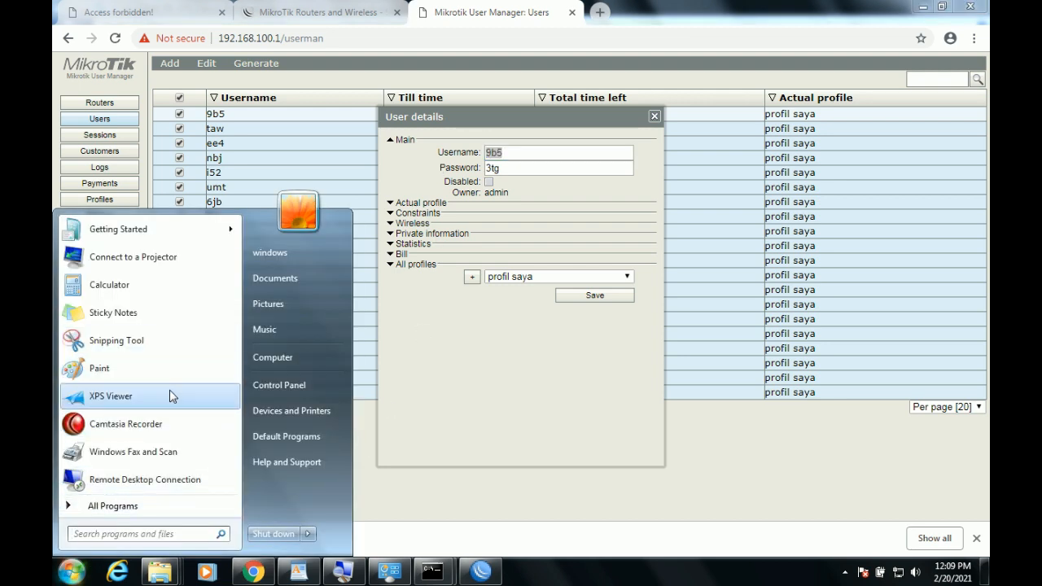
{"action": "type", "text": "notepad"}
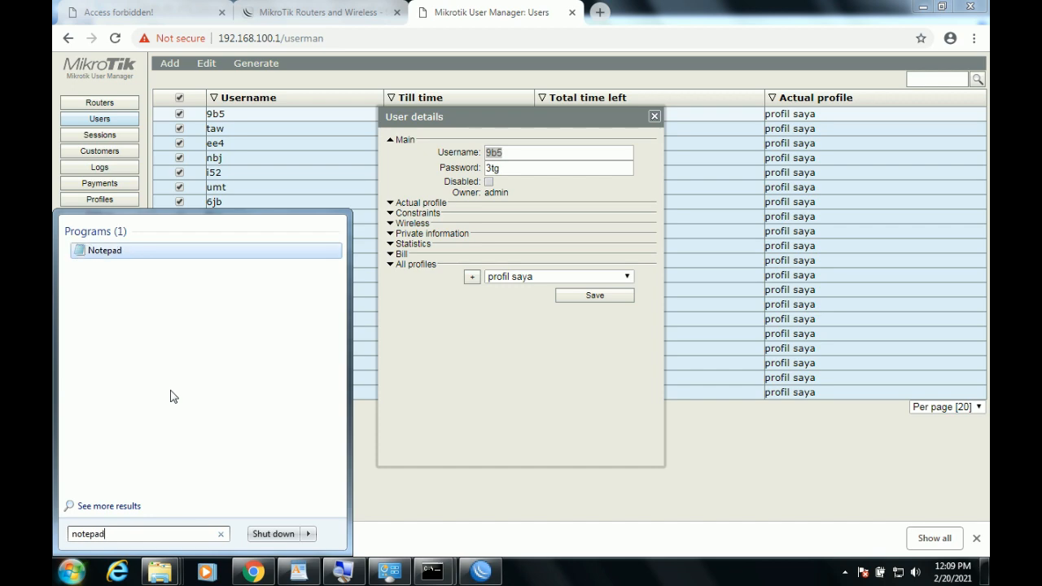
{"action": "key", "text": "Return"}
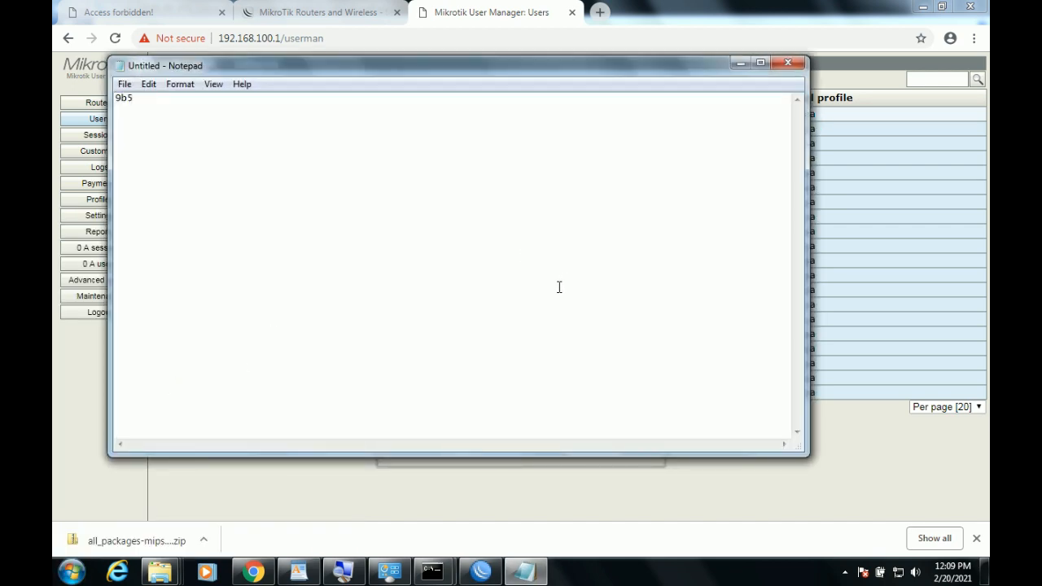
{"action": "left_click", "coordinate": [752, 6]}
{"action": "left_click_drag", "start_coordinate": [516, 166], "coordinate": [431, 175]}
{"action": "key", "text": "ctrl+c"}
{"action": "left_click", "coordinate": [525, 572]}
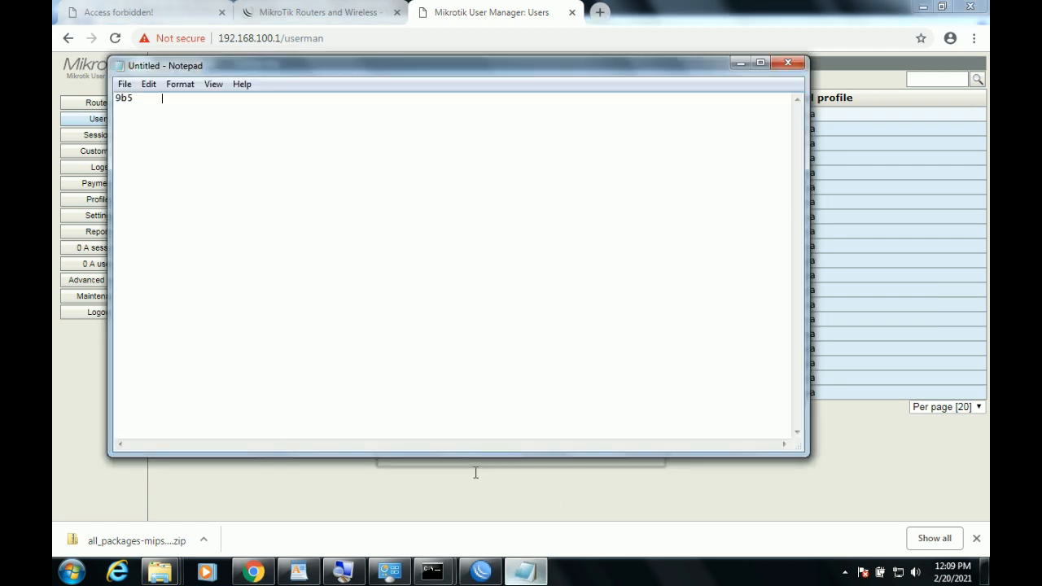
{"action": "key", "text": "ctrl+v"}
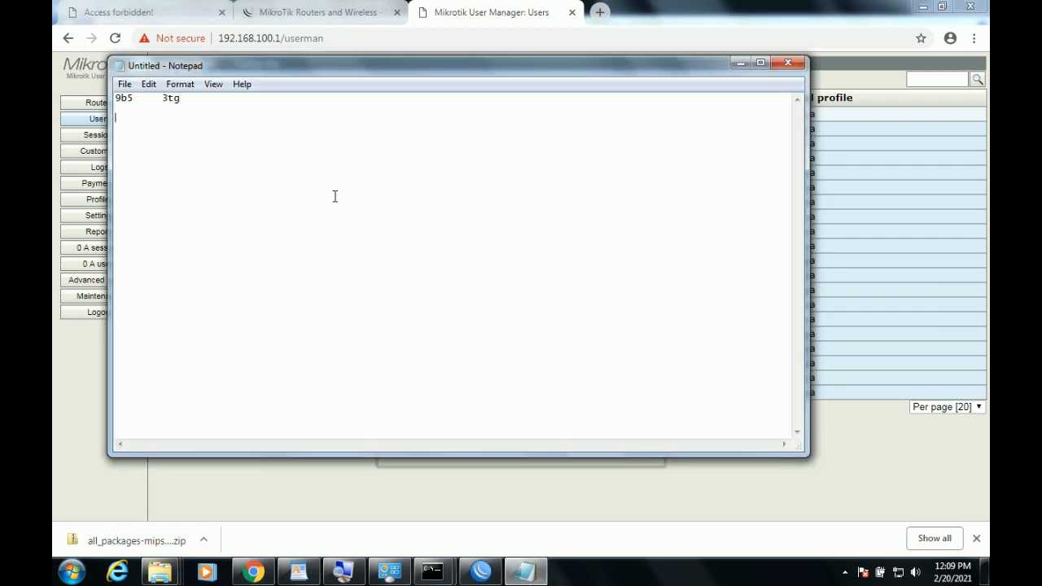
{"action": "left_click", "coordinate": [588, 20]}
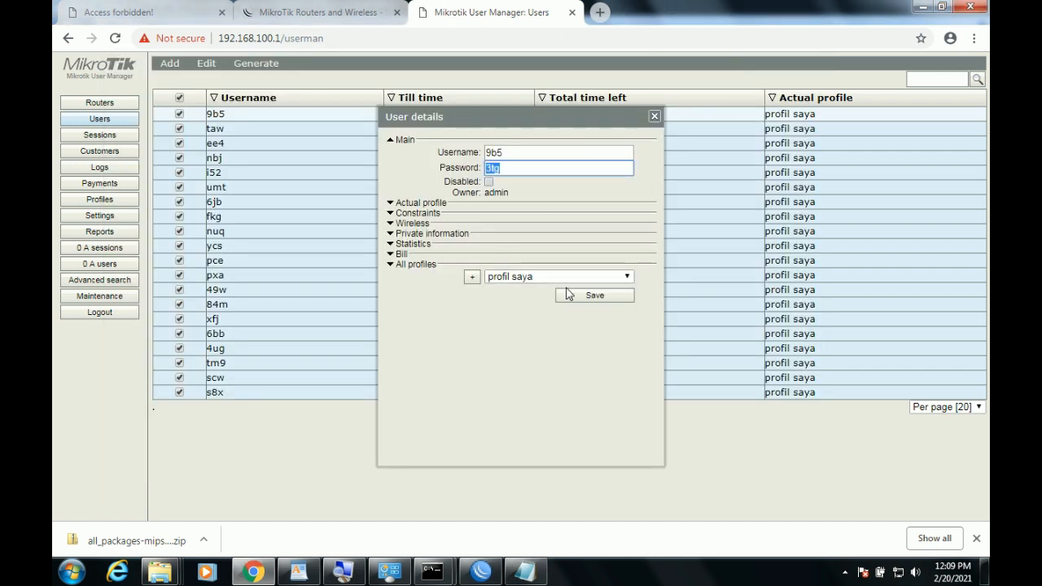
{"action": "left_click", "coordinate": [654, 117]}
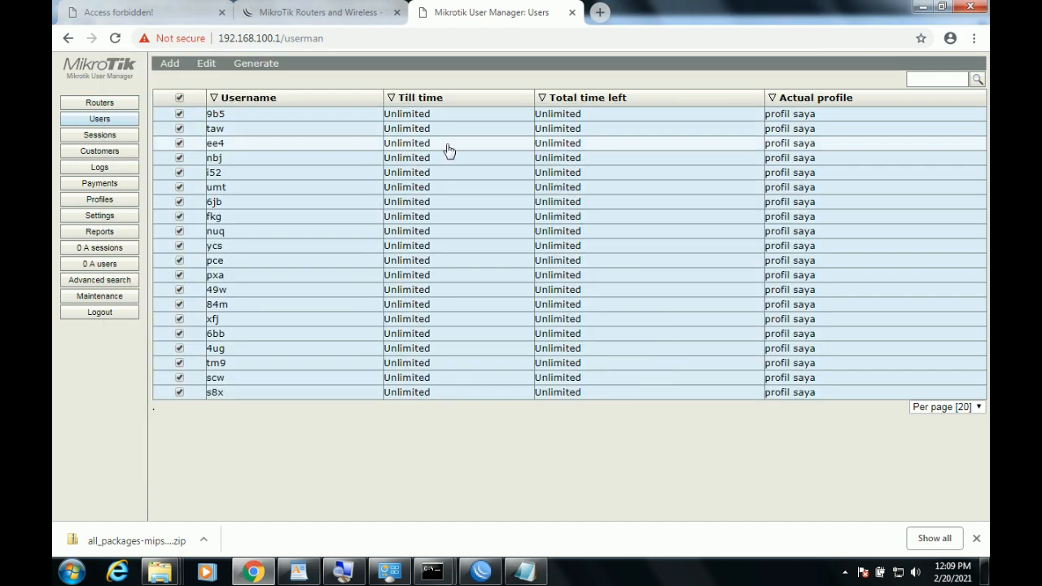
Open user taw's details and paste its username into the Notepad list.
{"action": "left_click", "coordinate": [361, 132]}
{"action": "left_click_drag", "start_coordinate": [513, 152], "coordinate": [448, 151]}
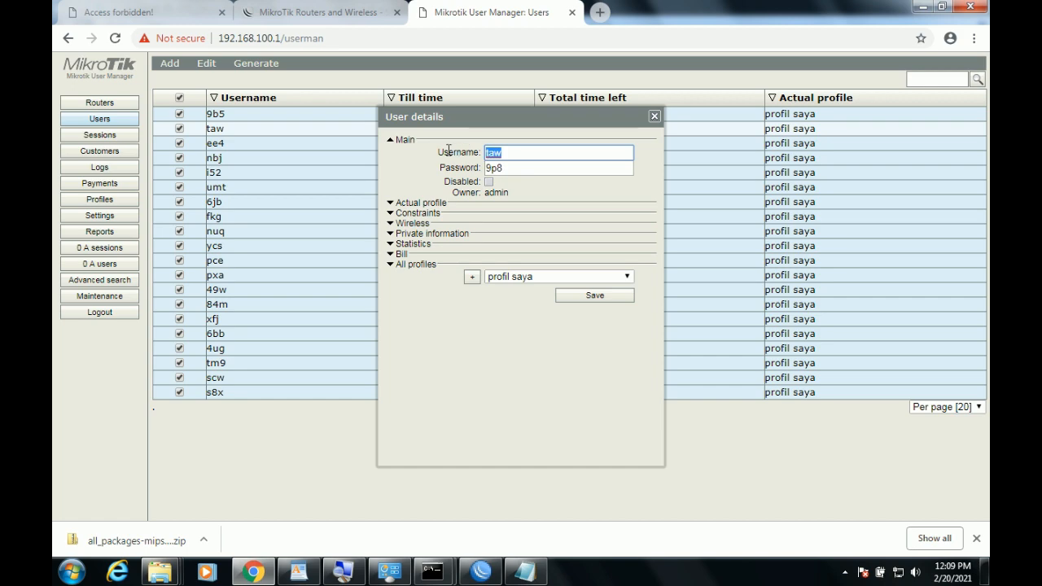
{"action": "key", "text": "ctrl+c"}
{"action": "left_click", "coordinate": [526, 571]}
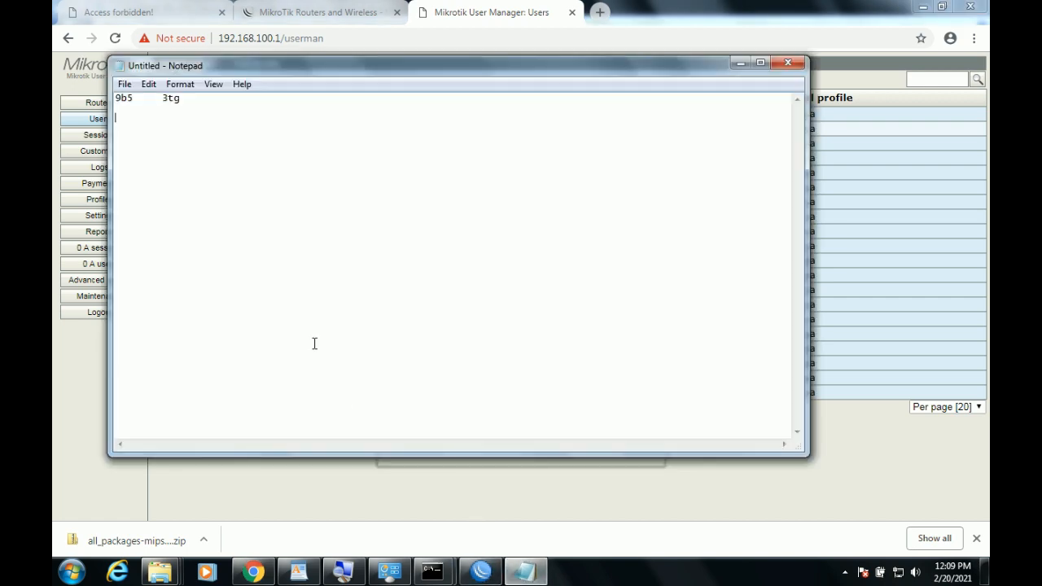
{"action": "key", "text": "ctrl+v"}
Copy taw's password into the notes and close the user details dialog.
{"action": "key", "text": "alt+Tab"}
{"action": "key", "text": "Tab"}
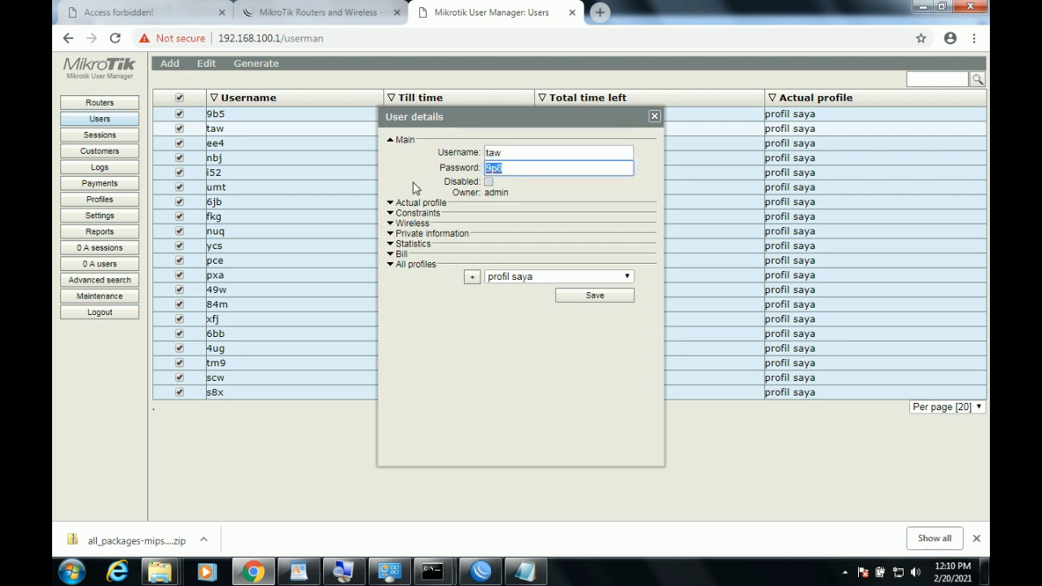
{"action": "left_click", "coordinate": [525, 571]}
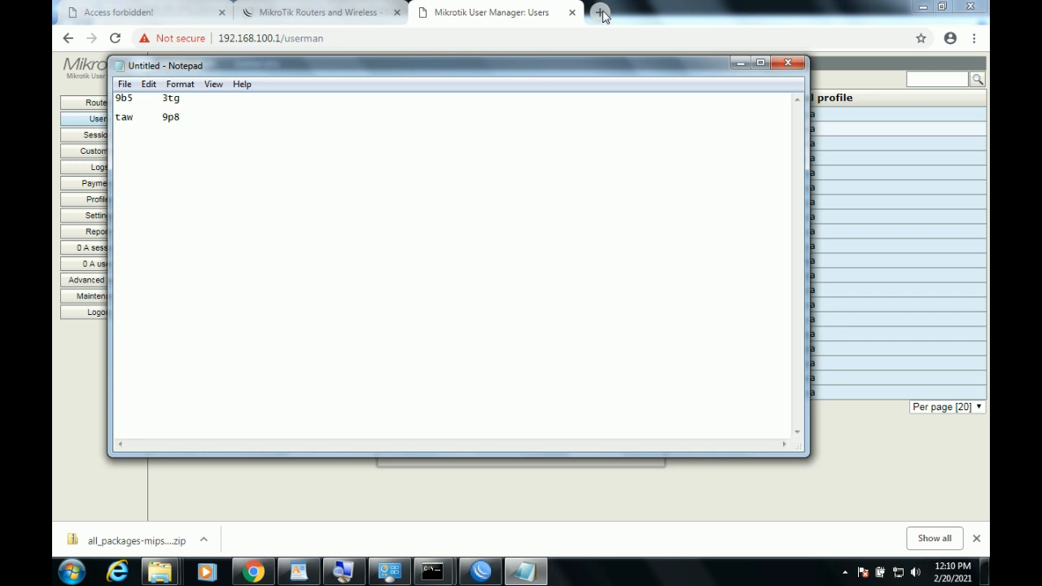
{"action": "left_click", "coordinate": [651, 5]}
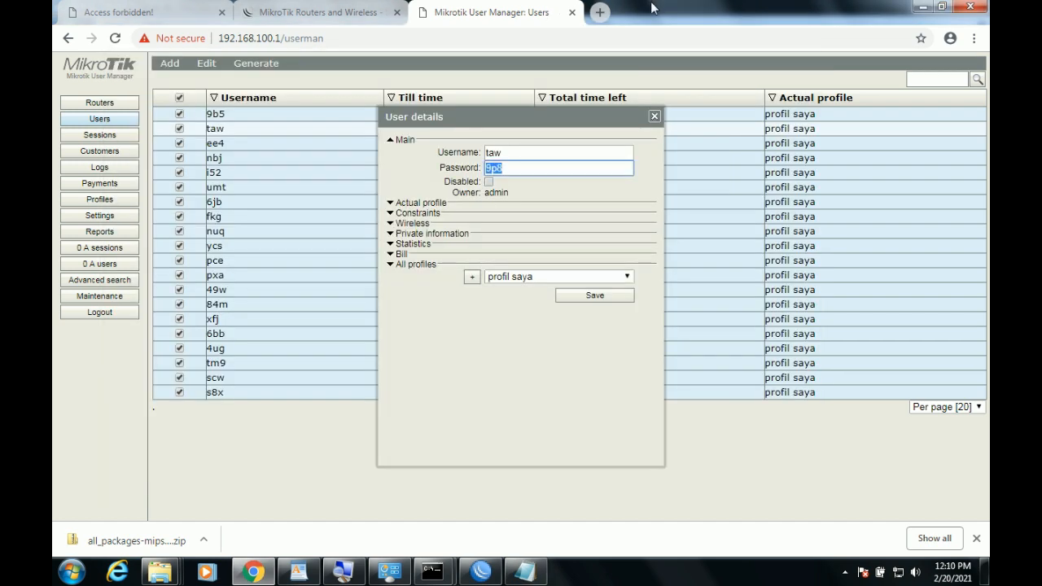
{"action": "left_click", "coordinate": [654, 116]}
{"action": "left_click", "coordinate": [391, 570]}
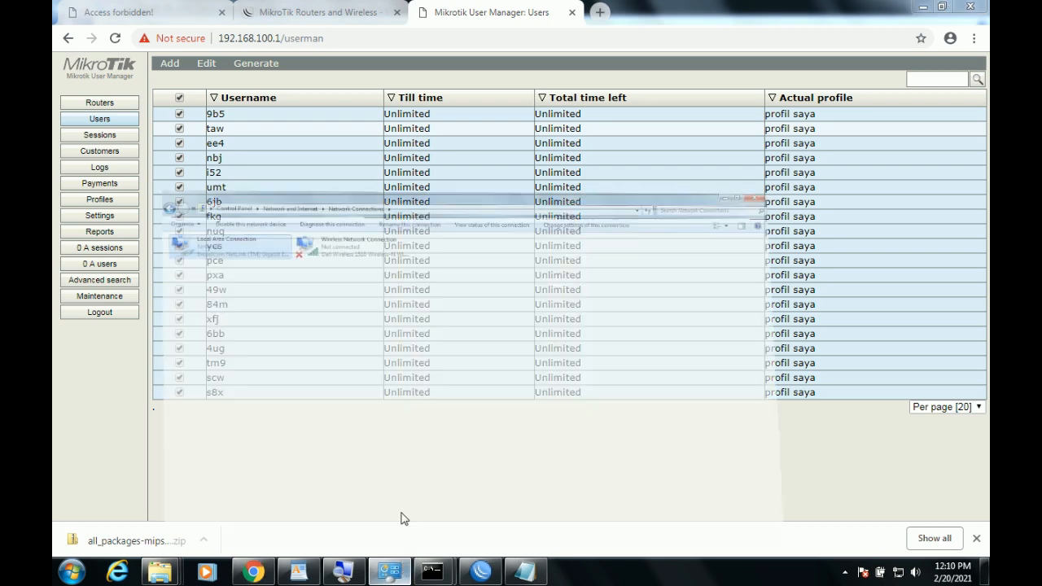
Disable the wired Local Area Connection.
{"action": "double_click", "coordinate": [322, 84]}
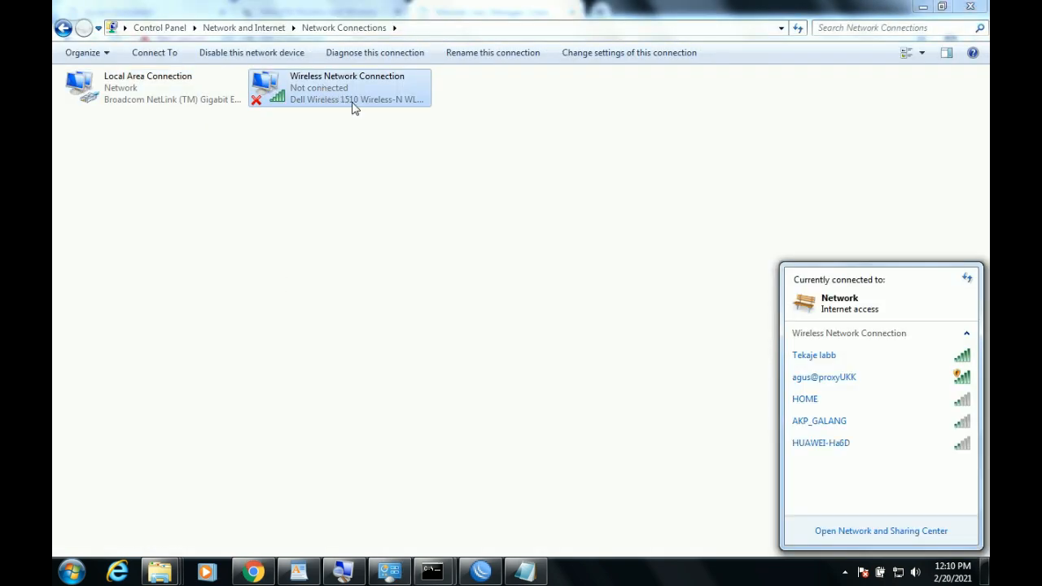
{"action": "left_click", "coordinate": [158, 97]}
{"action": "right_click", "coordinate": [162, 90]}
{"action": "left_click", "coordinate": [210, 99]}
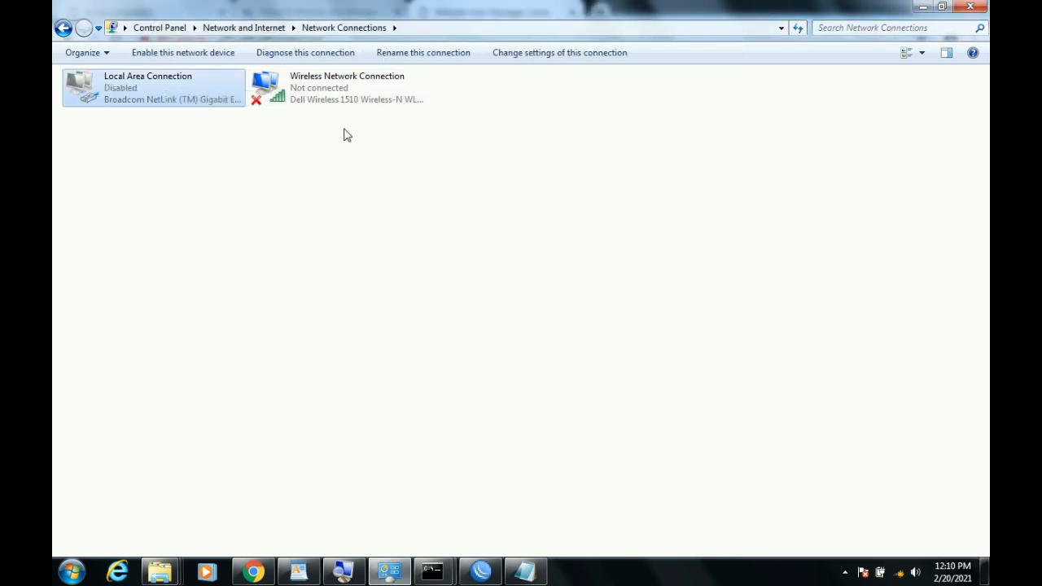
Join the open hotspot Wi-Fi network and open Chrome for its sign-in.
{"action": "left_click", "coordinate": [899, 573]}
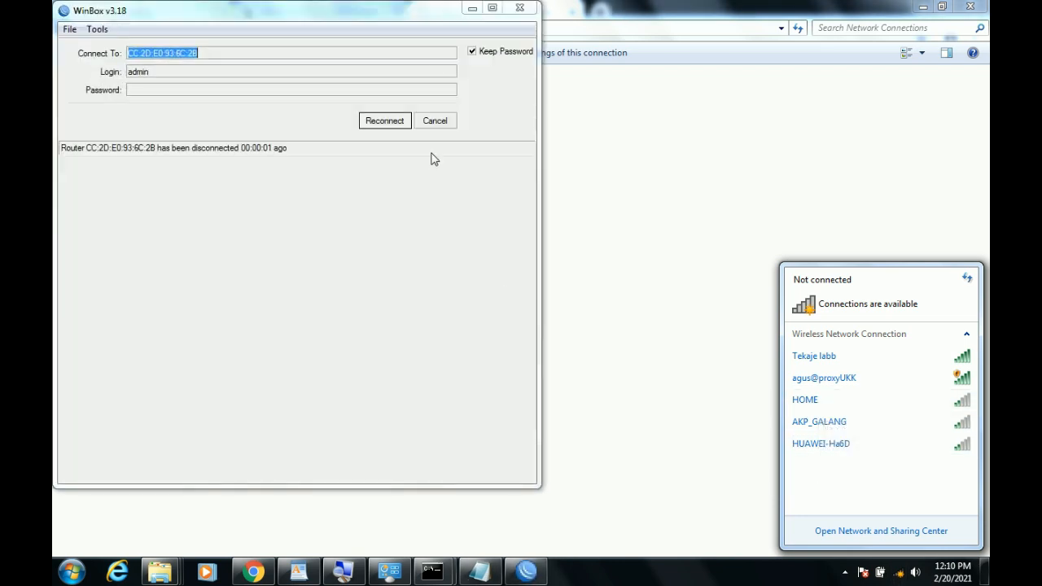
{"action": "left_click", "coordinate": [472, 9]}
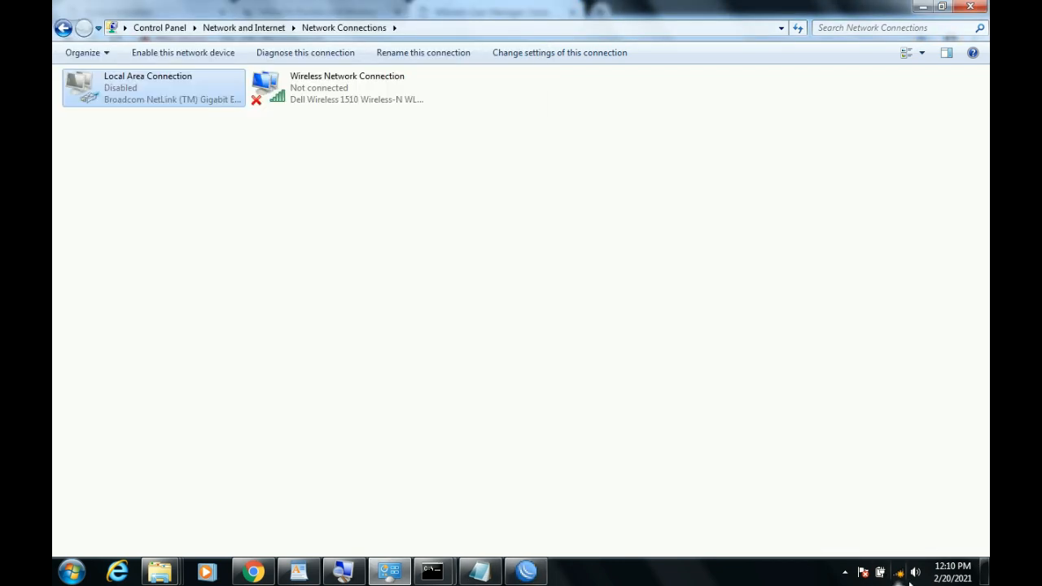
{"action": "left_click", "coordinate": [899, 573]}
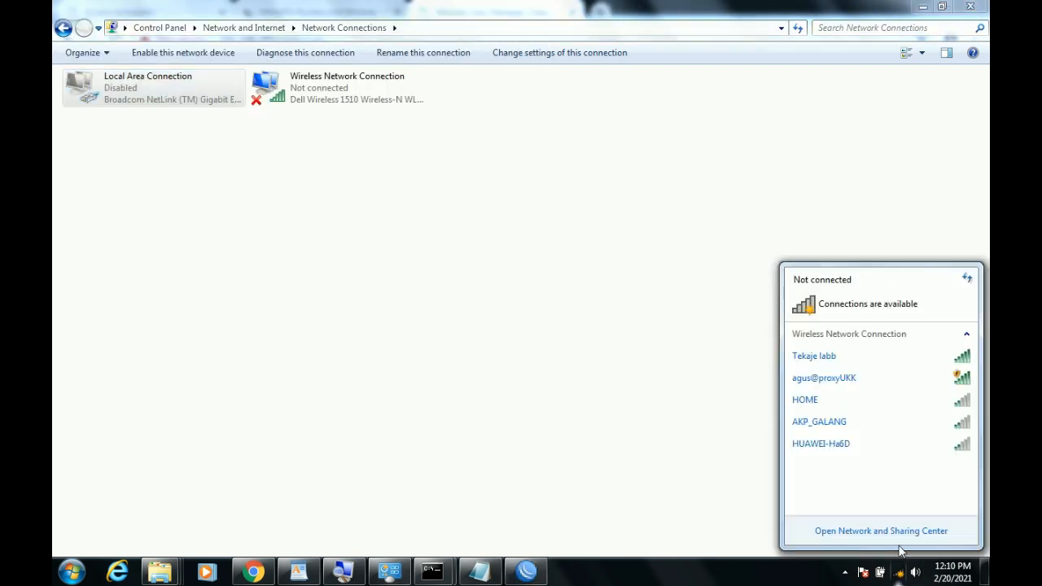
{"action": "left_click", "coordinate": [845, 383]}
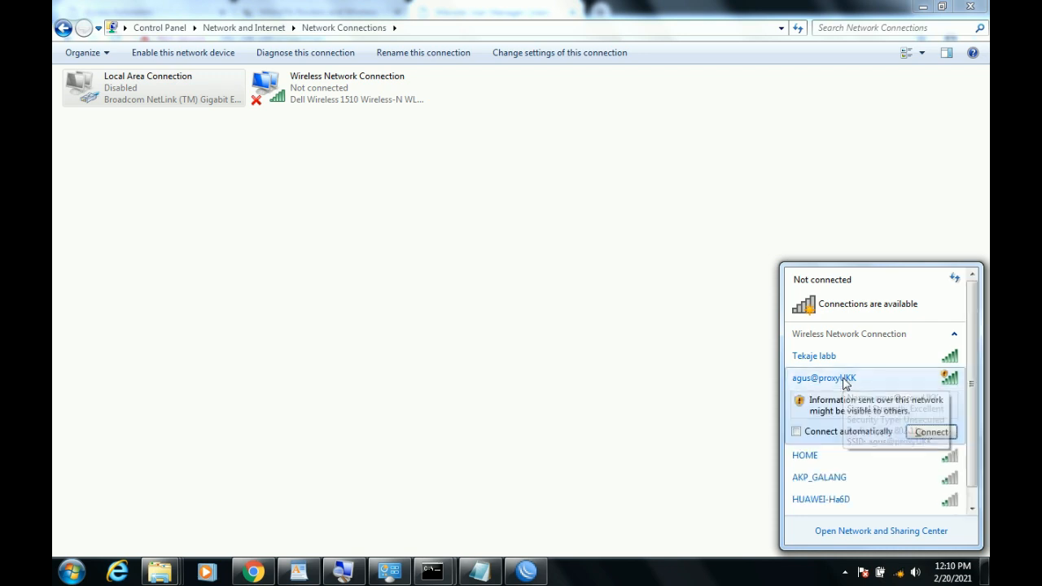
{"action": "left_click", "coordinate": [930, 433]}
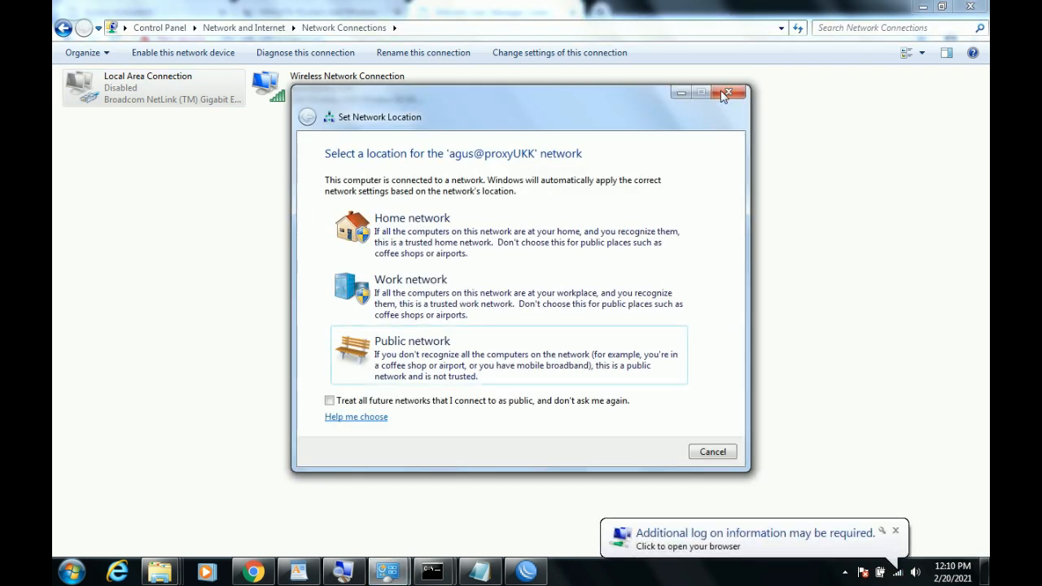
{"action": "left_click", "coordinate": [728, 94]}
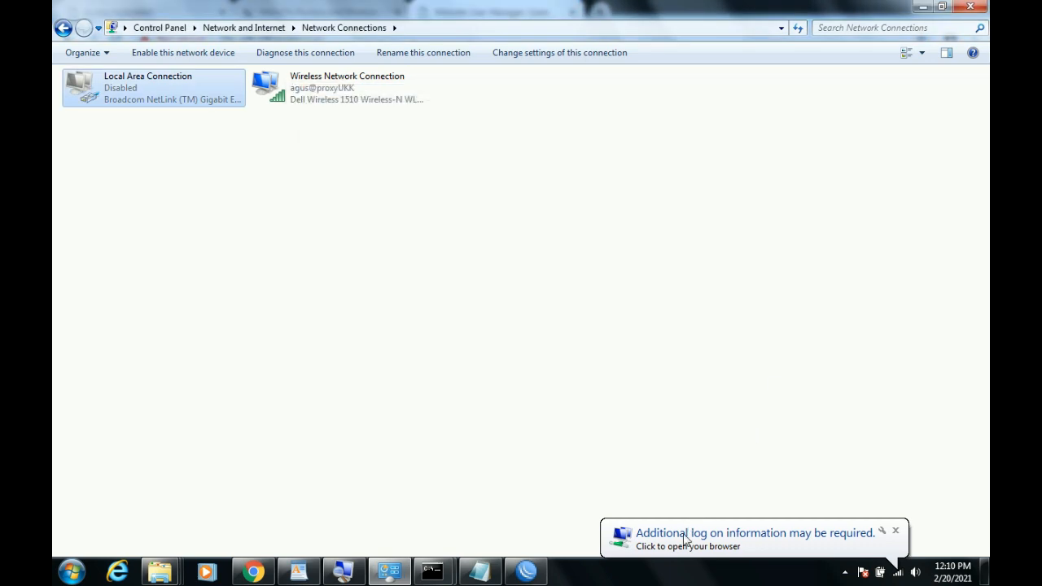
{"action": "left_click", "coordinate": [732, 546]}
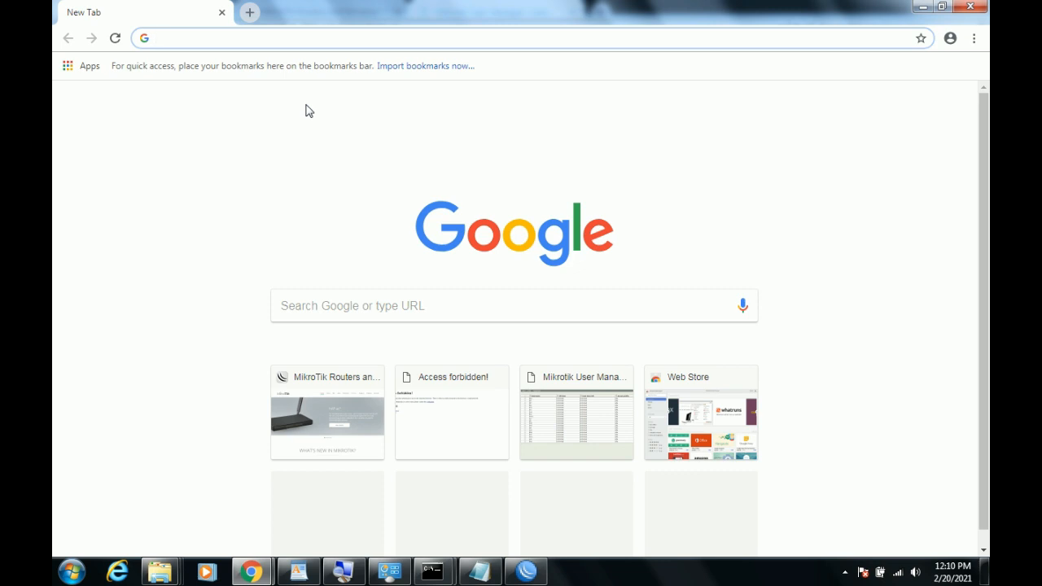
Browse to sekolah.sch.id and check the saved credentials in Notepad.
{"action": "type", "text": "se"}
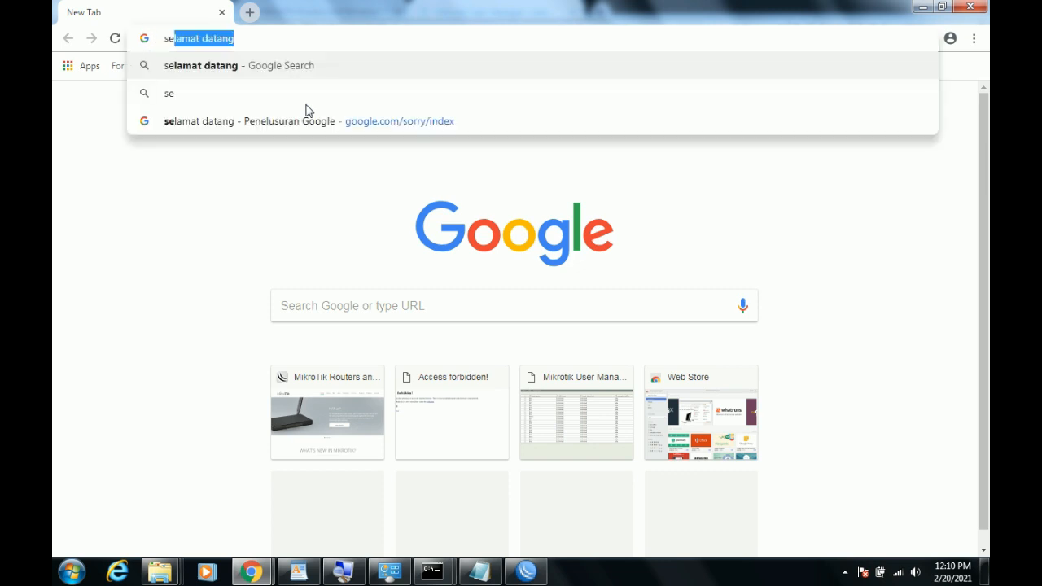
{"action": "type", "text": "kolah."}
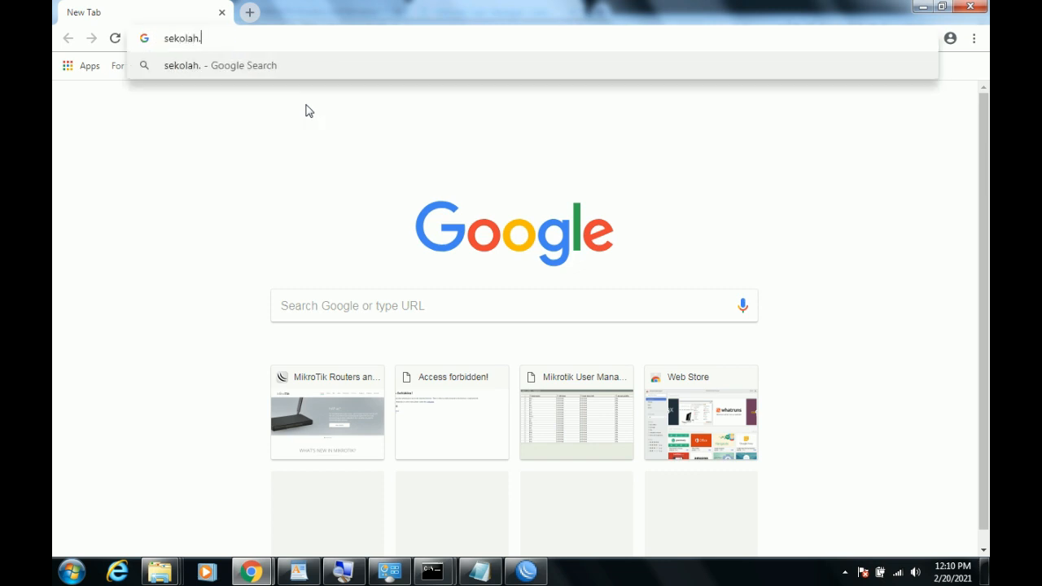
{"action": "type", "text": "sch.id"}
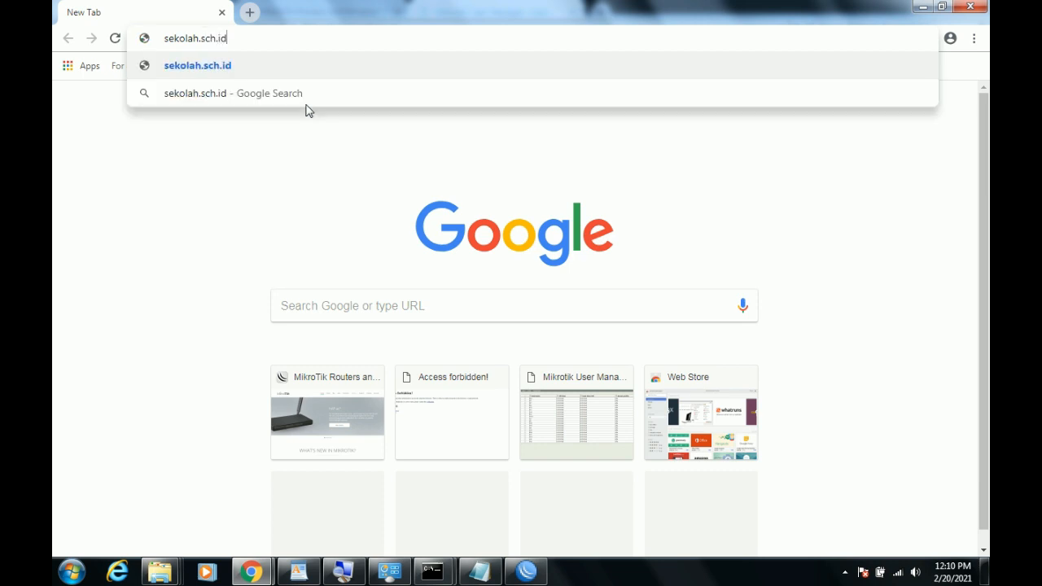
{"action": "key", "text": "Return"}
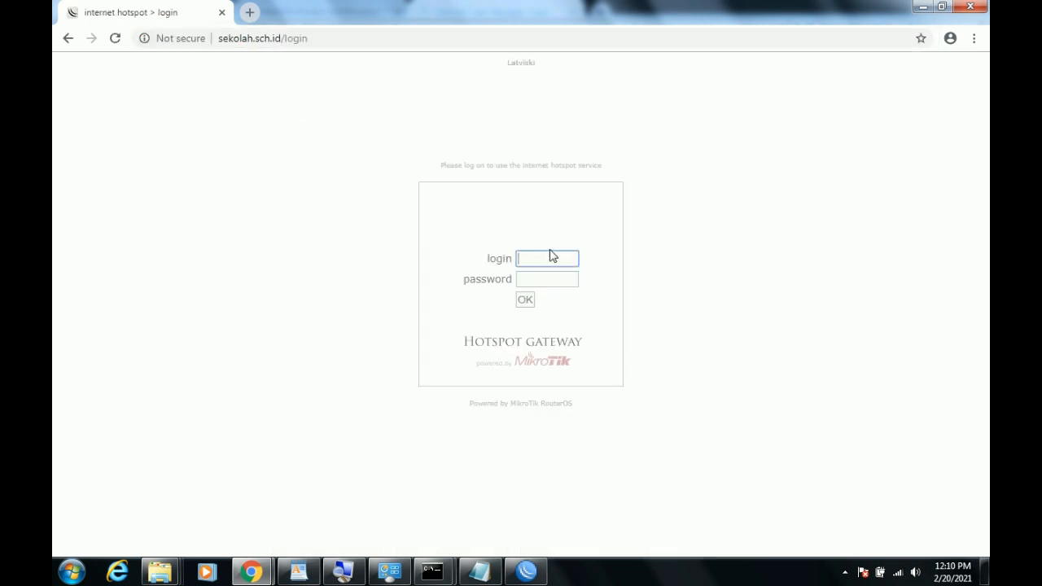
{"action": "left_click", "coordinate": [480, 571]}
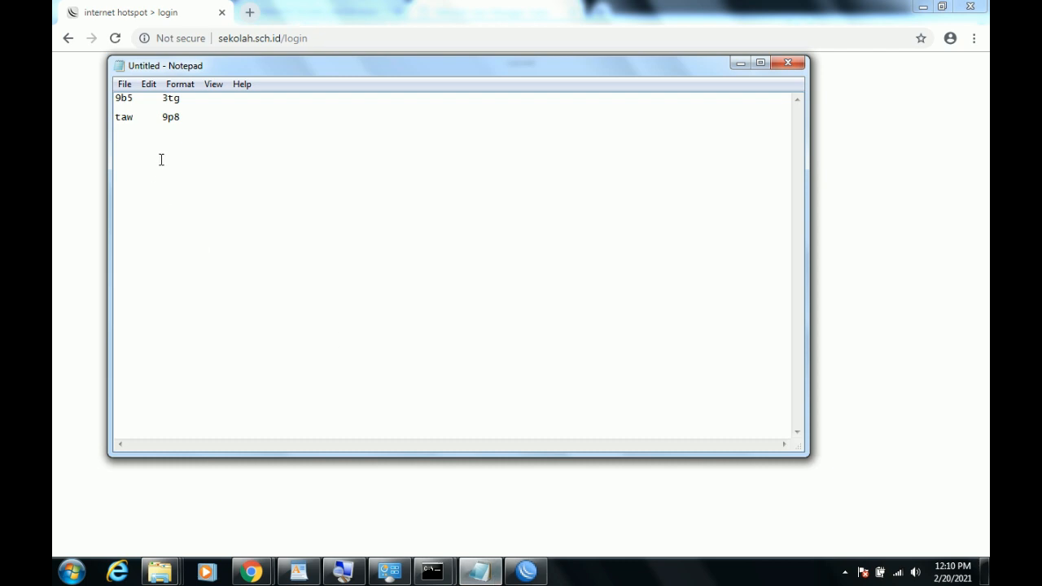
{"action": "left_click_drag", "start_coordinate": [133, 99], "coordinate": [105, 106]}
{"action": "left_click", "coordinate": [215, 156]}
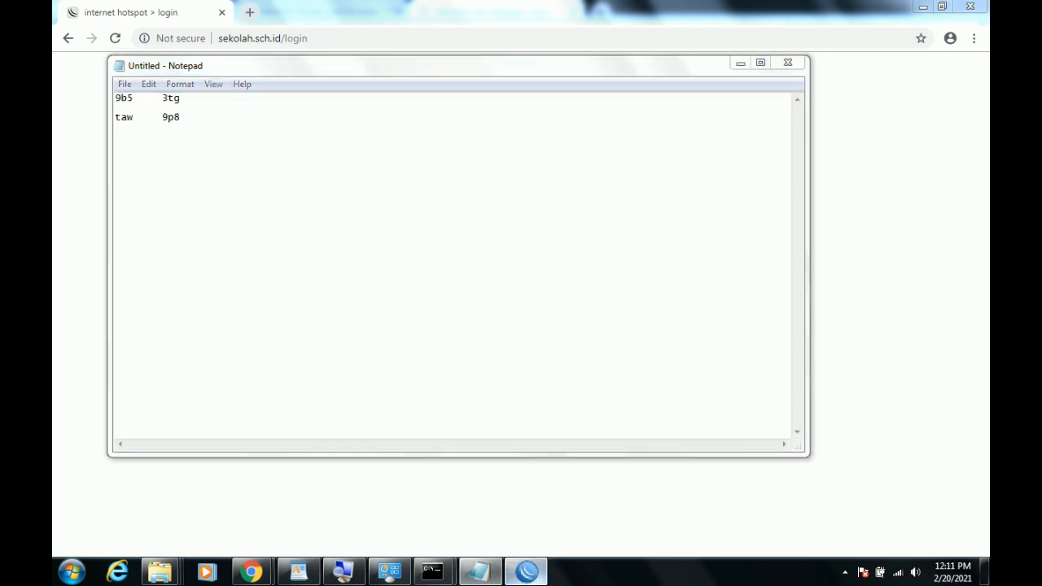
Return to the hotspot login page and enter the first username, 9b5.
{"action": "left_click", "coordinate": [526, 572]}
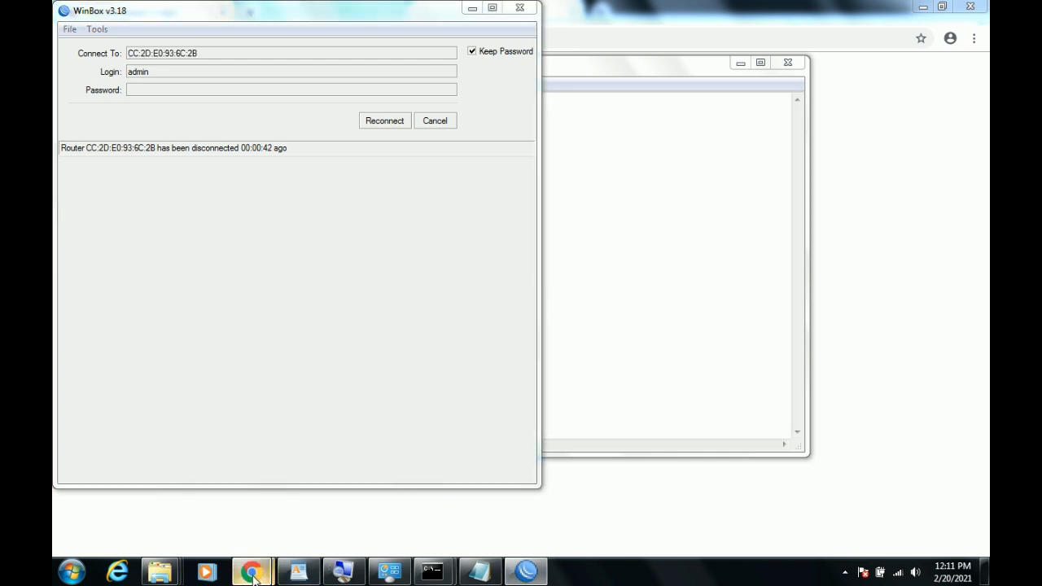
{"action": "mouse_move", "coordinate": [252, 571]}
{"action": "left_click", "coordinate": [318, 511]}
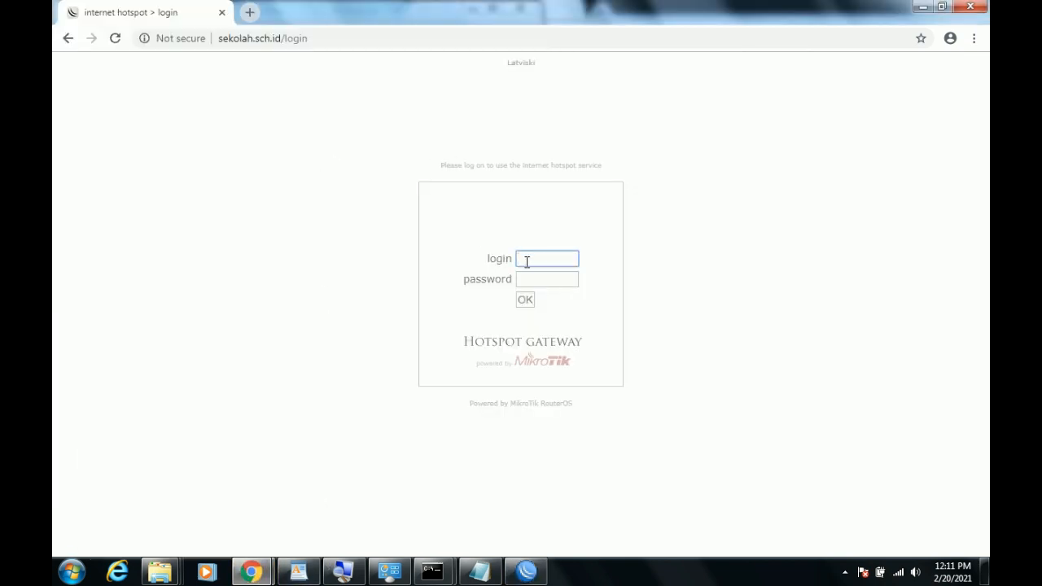
{"action": "left_click", "coordinate": [252, 572]}
{"action": "left_click", "coordinate": [337, 502]}
{"action": "left_click", "coordinate": [251, 571]}
{"action": "left_click", "coordinate": [211, 494]}
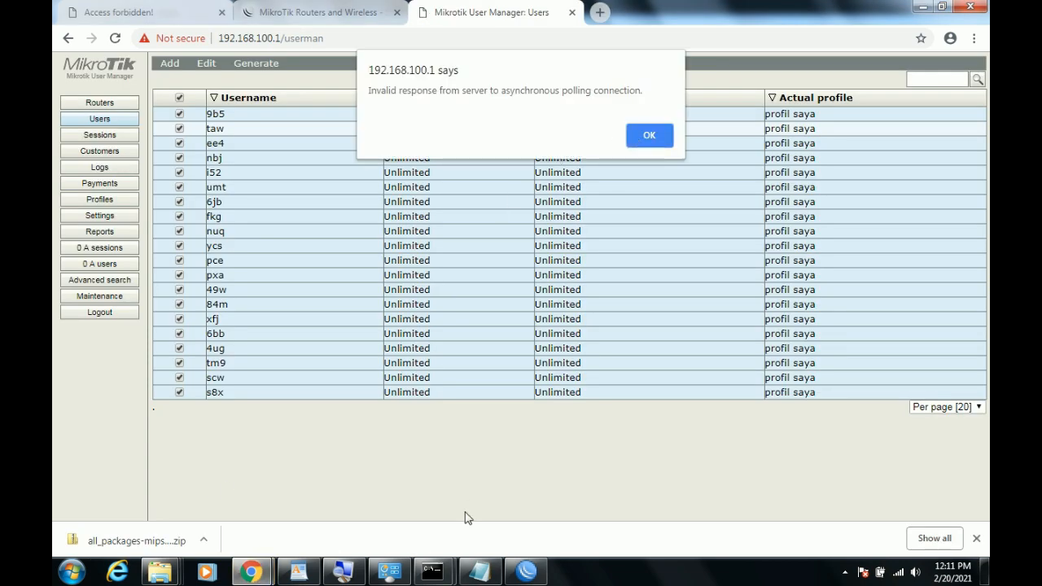
{"action": "left_click", "coordinate": [252, 572]}
{"action": "left_click", "coordinate": [337, 489]}
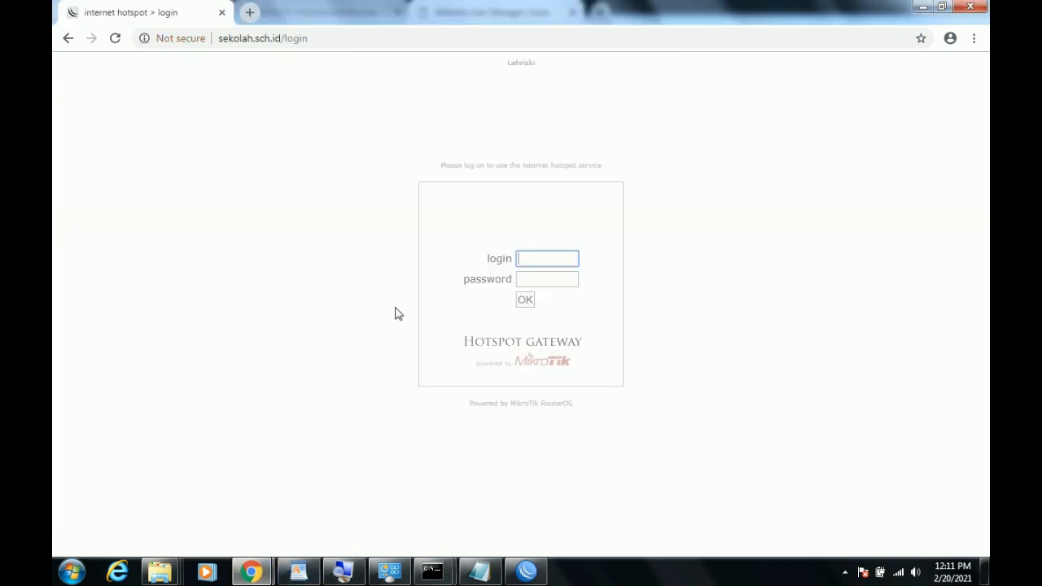
{"action": "type", "text": "9b5"}
{"action": "left_click", "coordinate": [490, 574]}
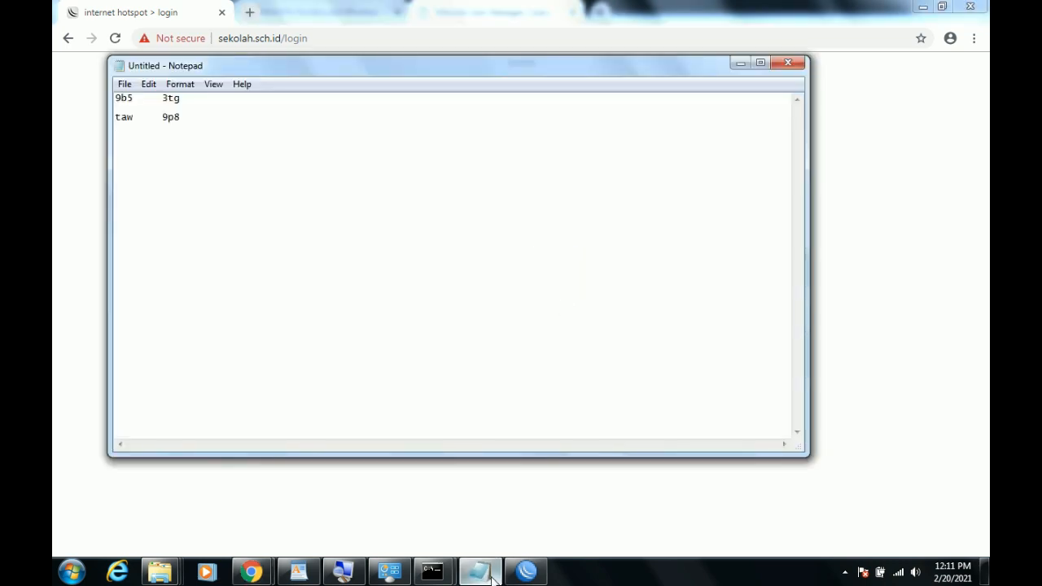
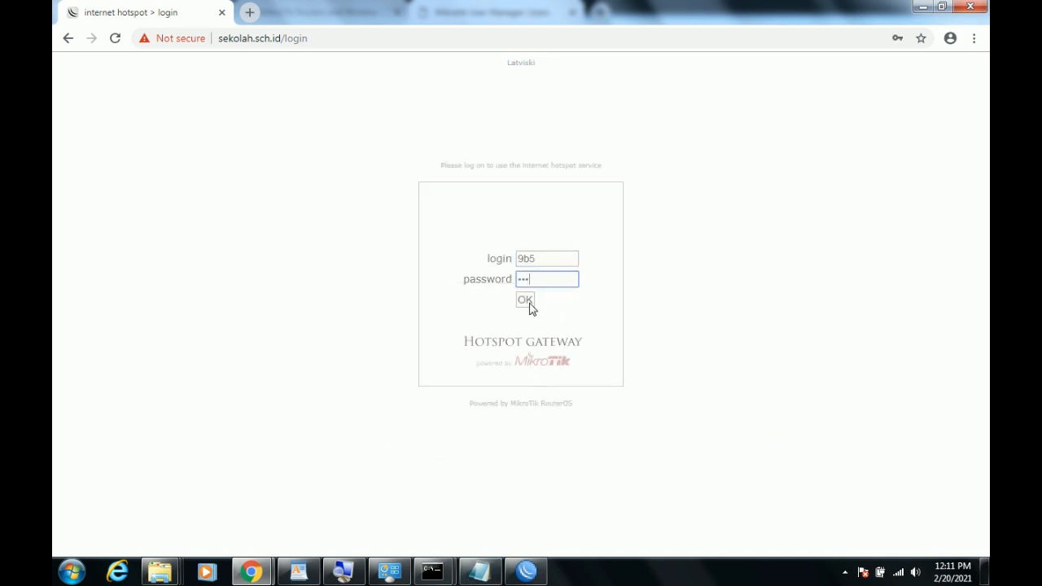
Enter the first account's password and submit the hotspot login, then open a new tab.
{"action": "left_click", "coordinate": [525, 301]}
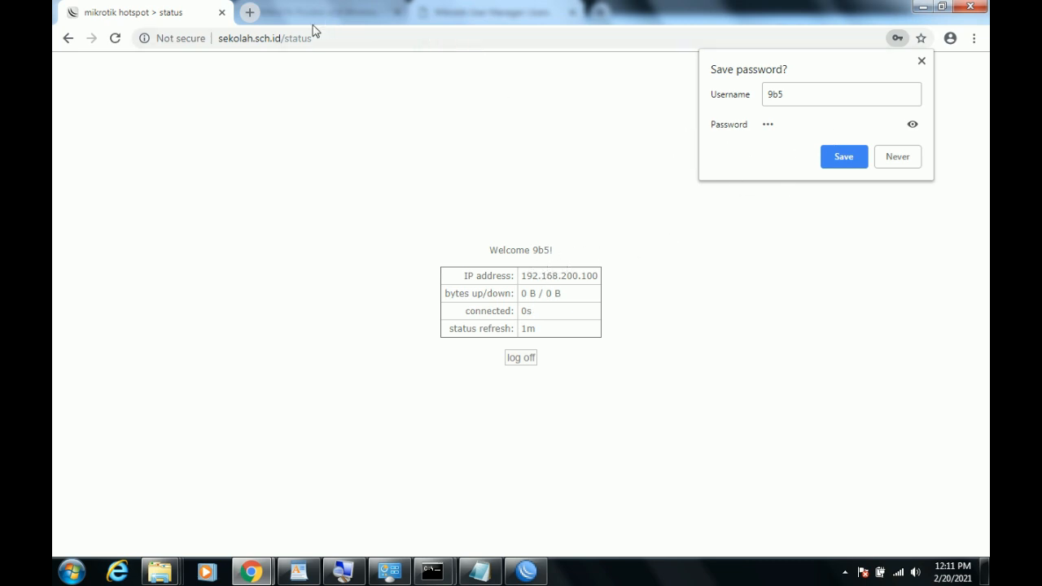
{"action": "left_click", "coordinate": [250, 12]}
Run a Google search in the new tab to confirm internet access through the hotspot.
{"action": "type", "text": "nfjfj"}
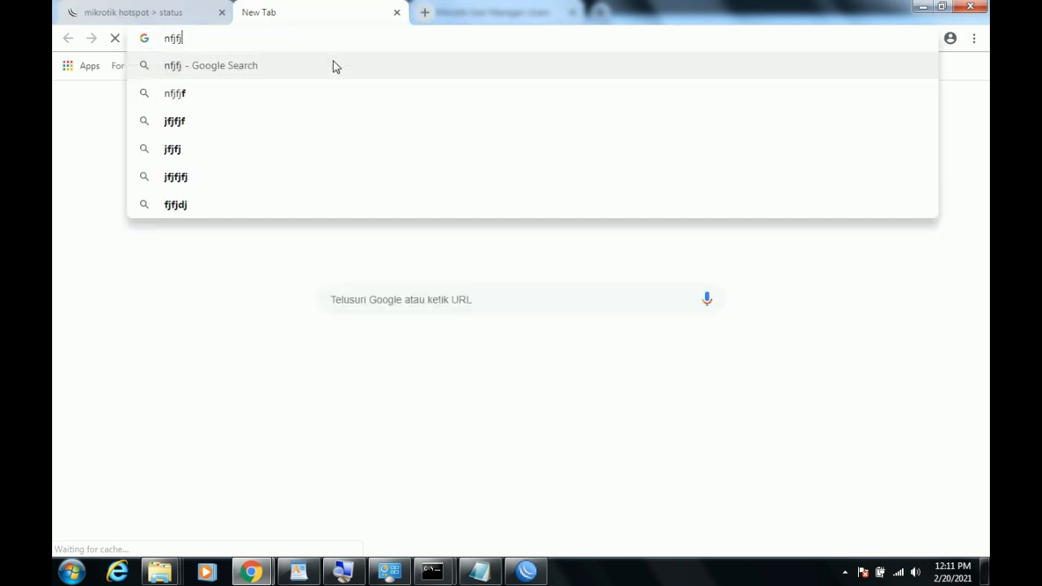
{"action": "key", "text": "Escape"}
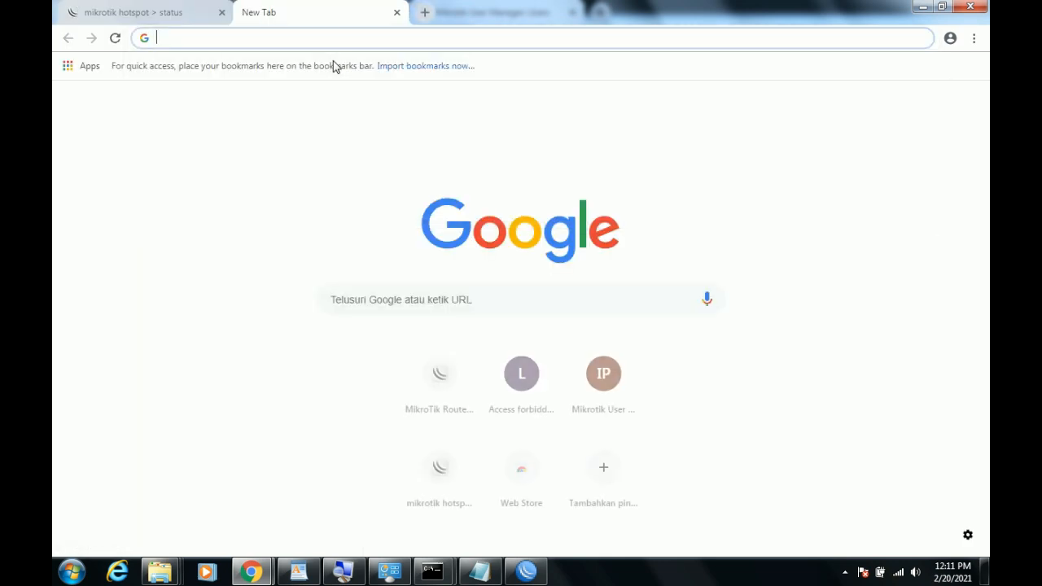
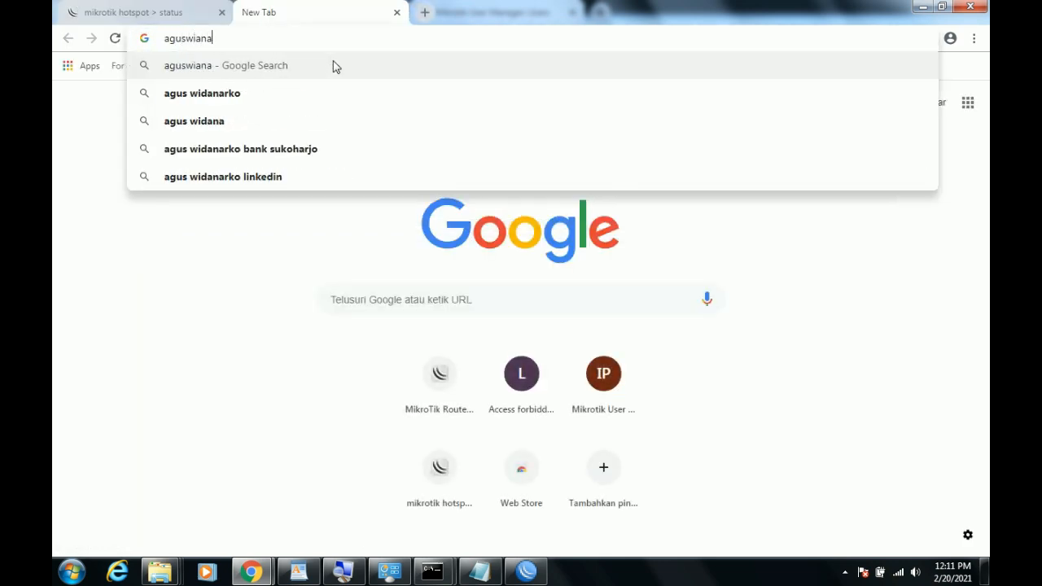
{"action": "key", "text": "Return"}
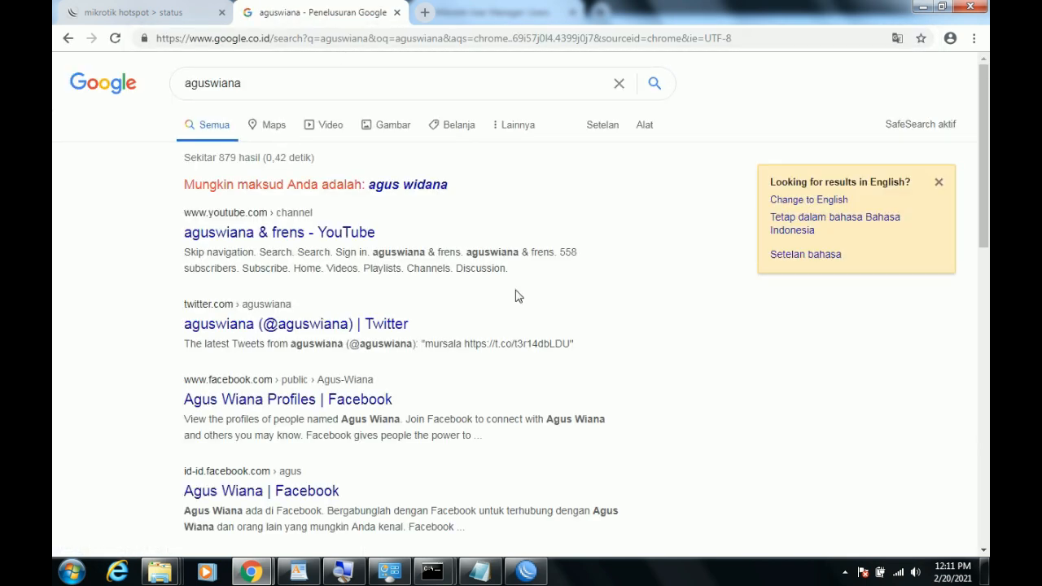
{"action": "left_click", "coordinate": [527, 572]}
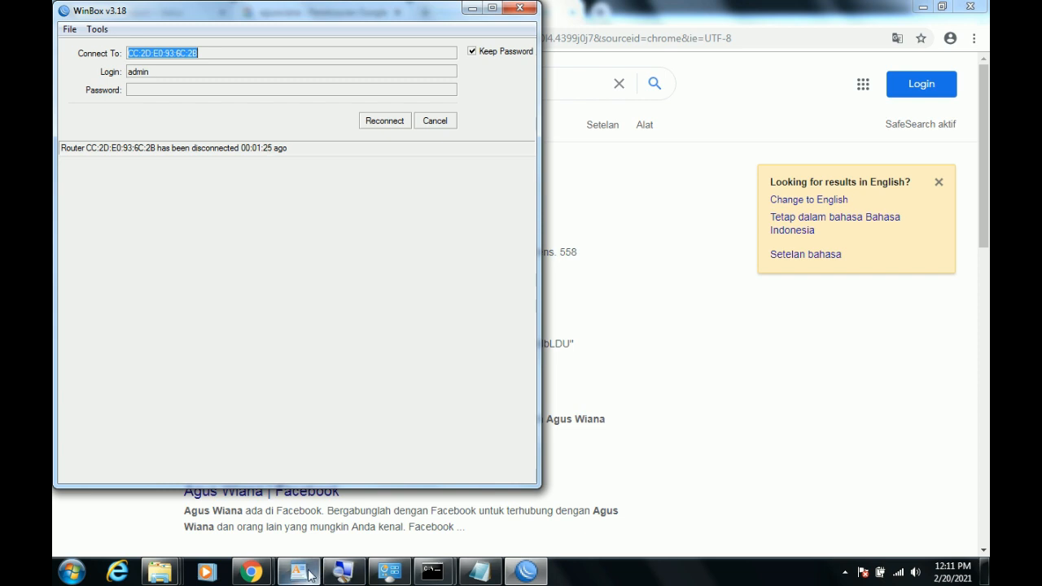
{"action": "mouse_move", "coordinate": [251, 571]}
{"action": "left_click", "coordinate": [345, 493]}
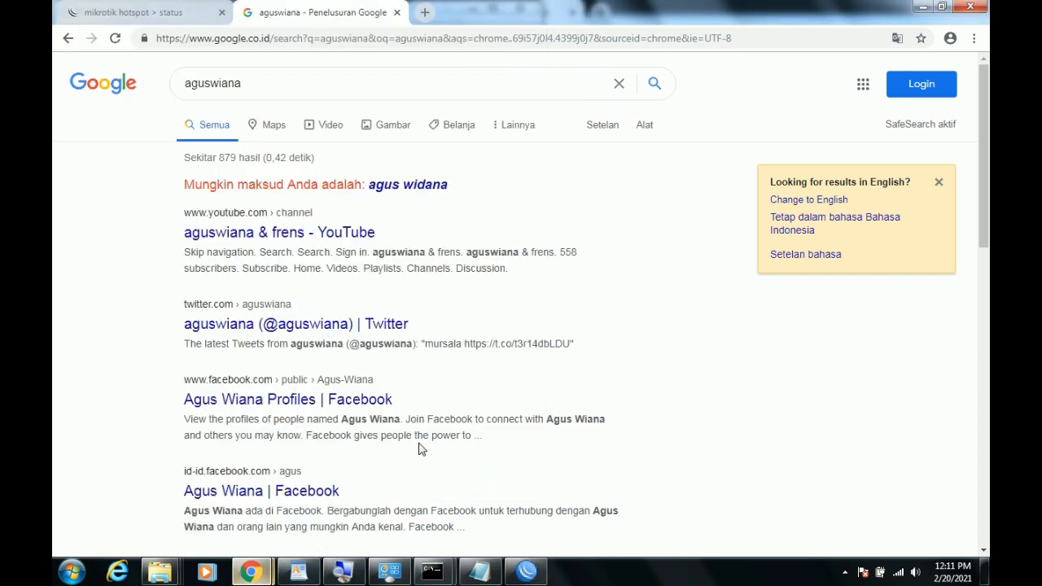
Log the first account off the hotspot and copy the second username from the credential notes.
{"action": "left_click", "coordinate": [90, 11]}
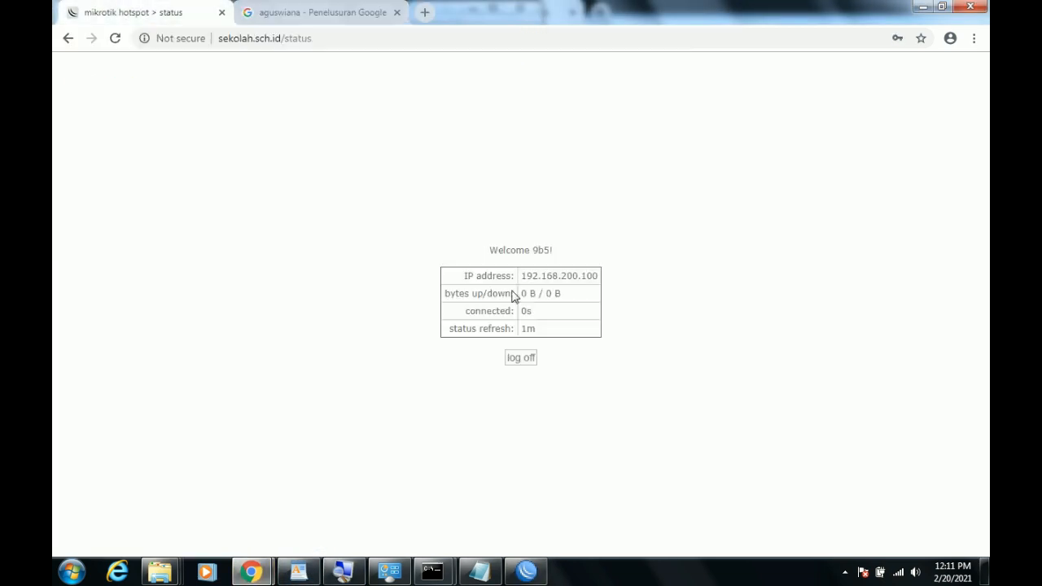
{"action": "left_click", "coordinate": [528, 361]}
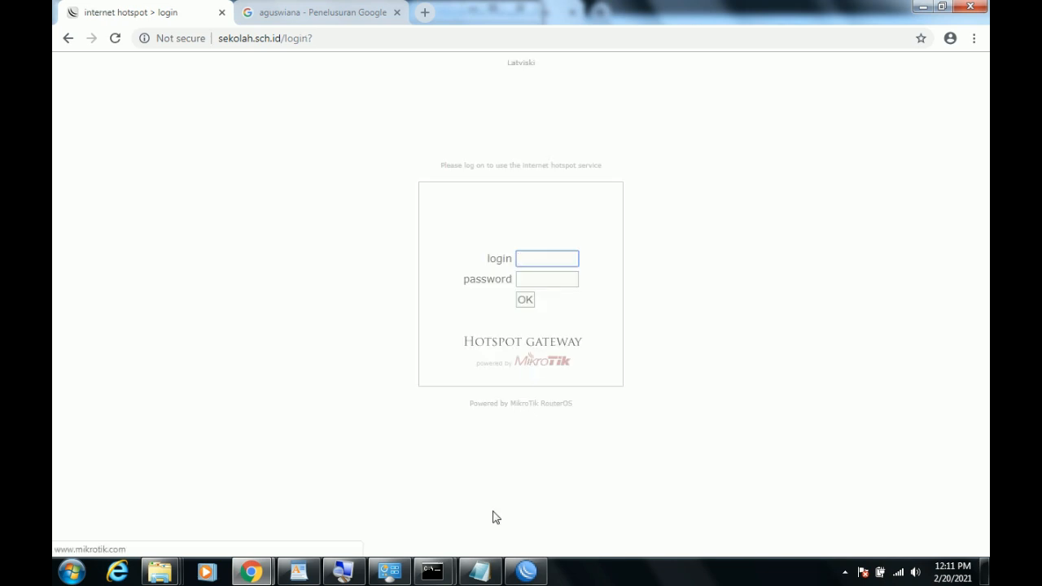
{"action": "left_click", "coordinate": [480, 572]}
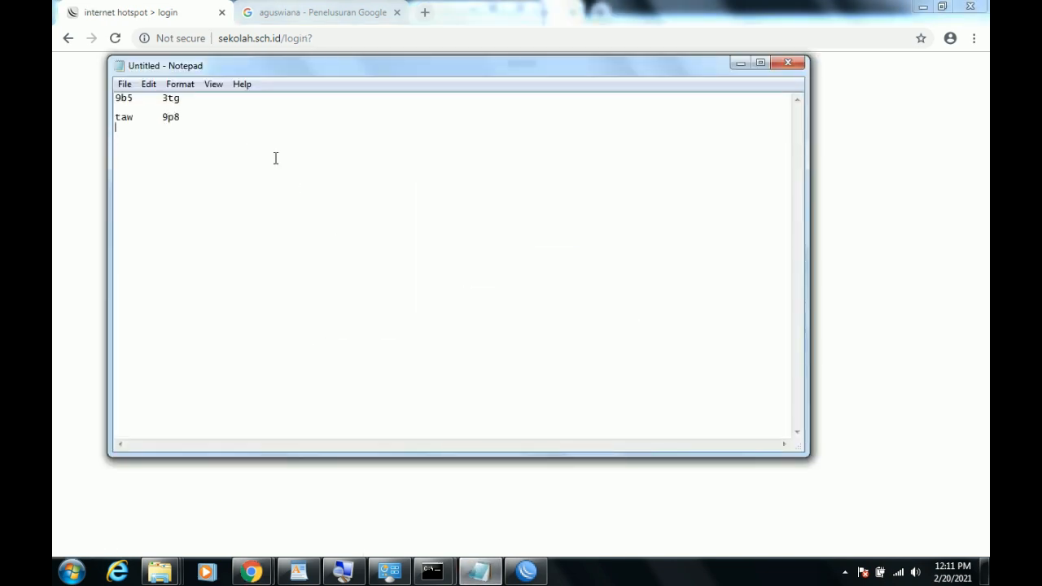
{"action": "left_click_drag", "start_coordinate": [136, 115], "coordinate": [76, 115]}
{"action": "key", "text": "ctrl+c"}
Paste the second username, fill in its password, and submit the hotspot login.
{"action": "mouse_move", "coordinate": [252, 571]}
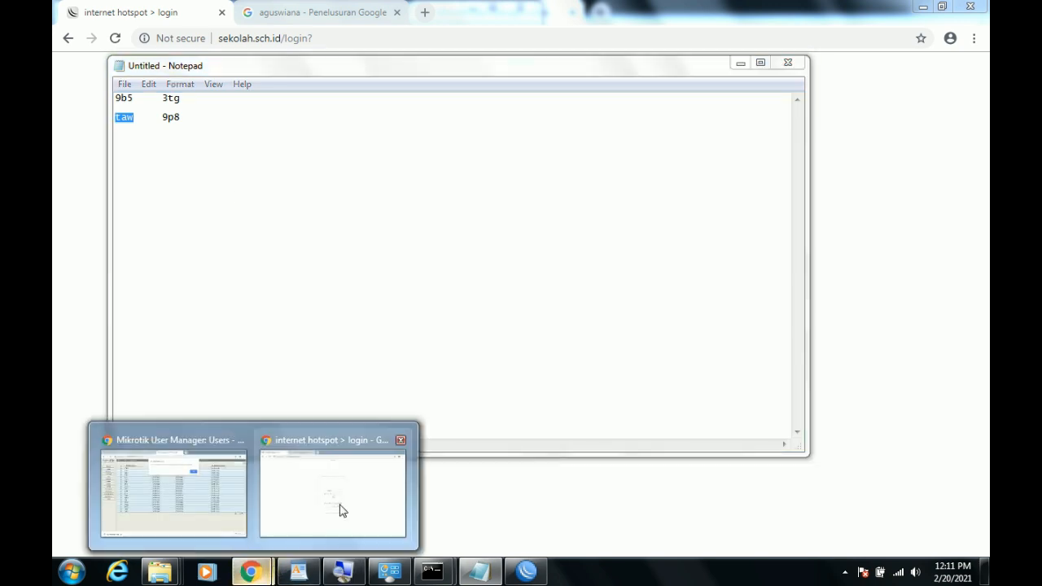
{"action": "left_click", "coordinate": [340, 508]}
{"action": "key", "text": "ctrl+v"}
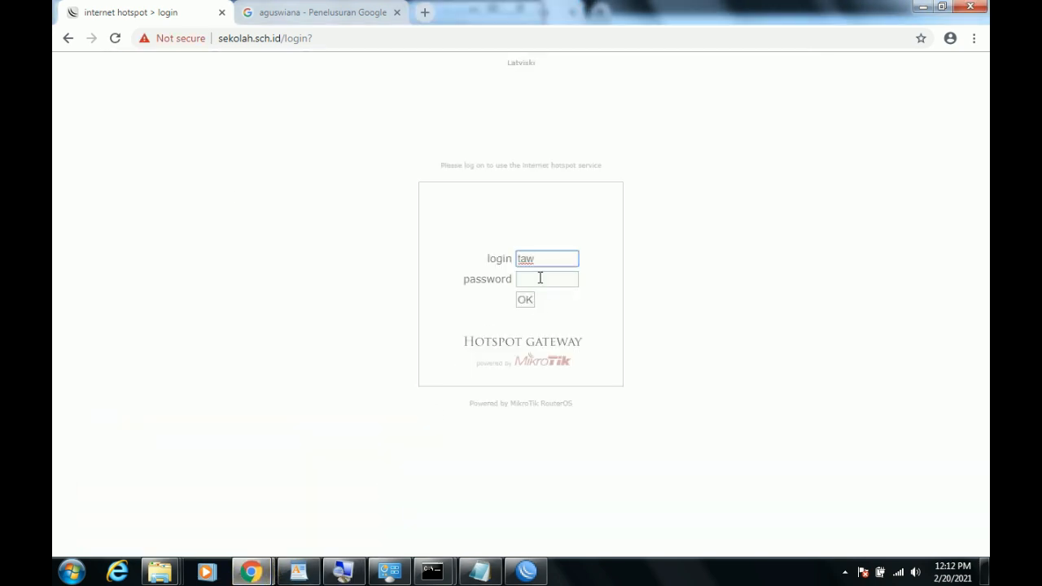
{"action": "left_click", "coordinate": [540, 279]}
{"action": "left_click", "coordinate": [483, 572]}
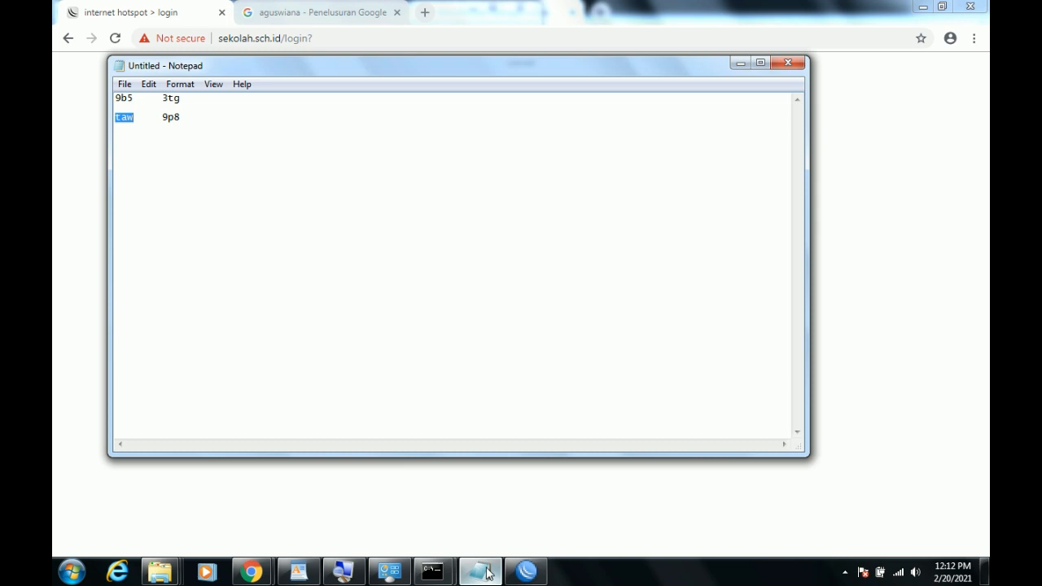
{"action": "left_click", "coordinate": [486, 573]}
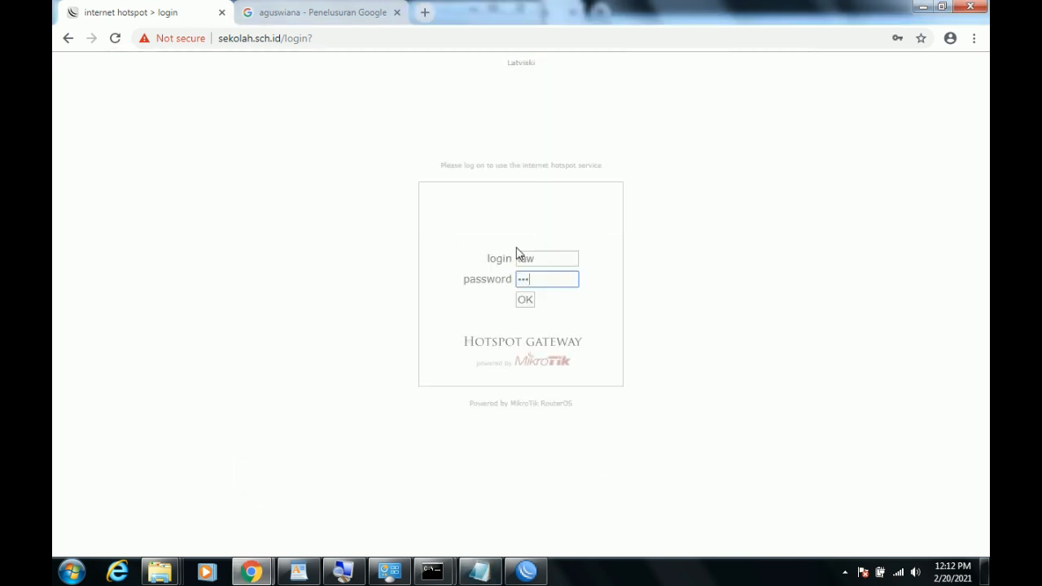
{"action": "left_click", "coordinate": [527, 301]}
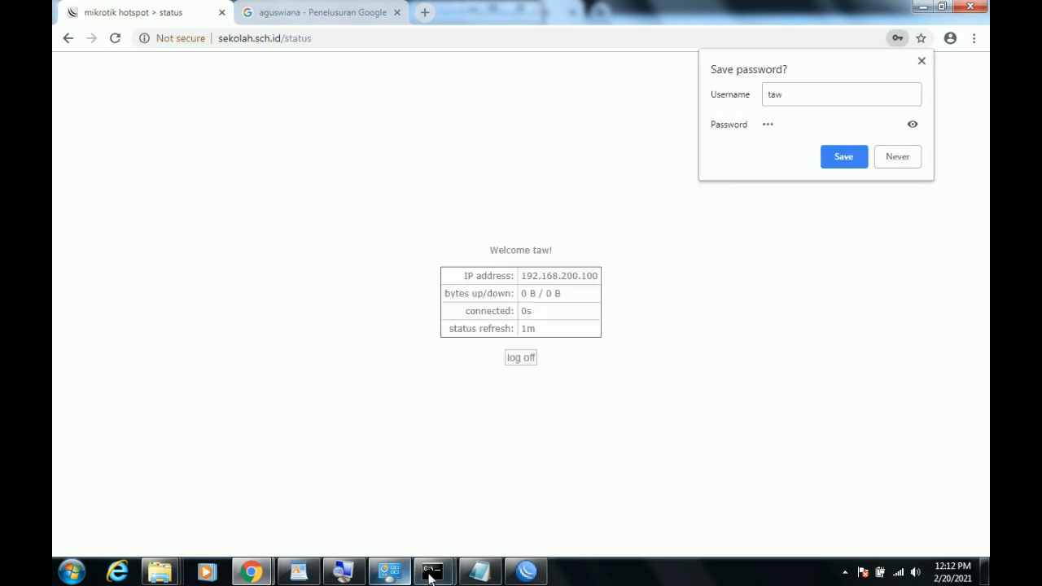
{"action": "left_click", "coordinate": [303, 574]}
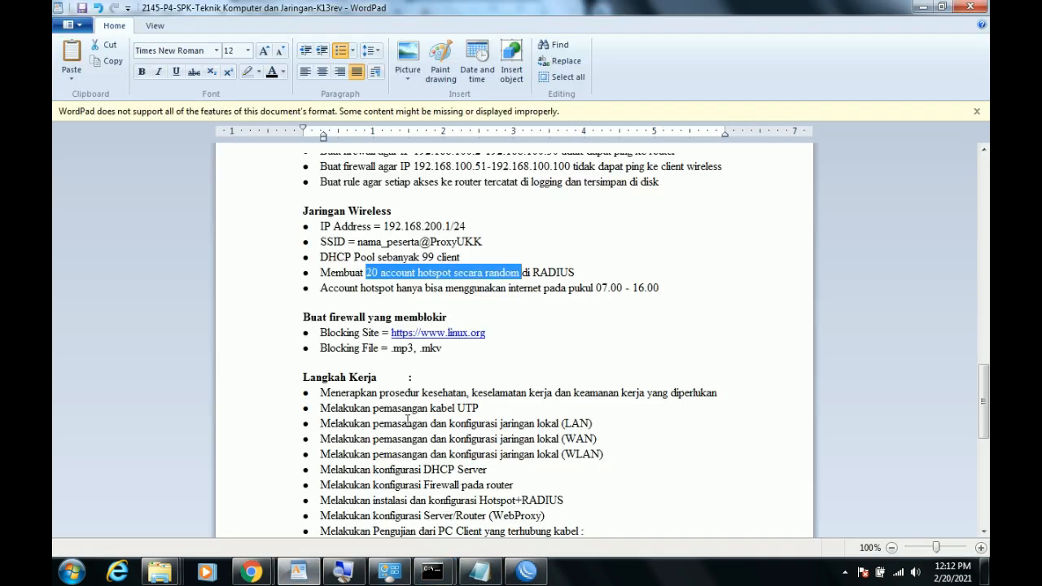
{"action": "left_click", "coordinate": [466, 385]}
{"action": "scroll", "coordinate": [466, 385], "scroll_direction": "up", "scroll_amount": 5}
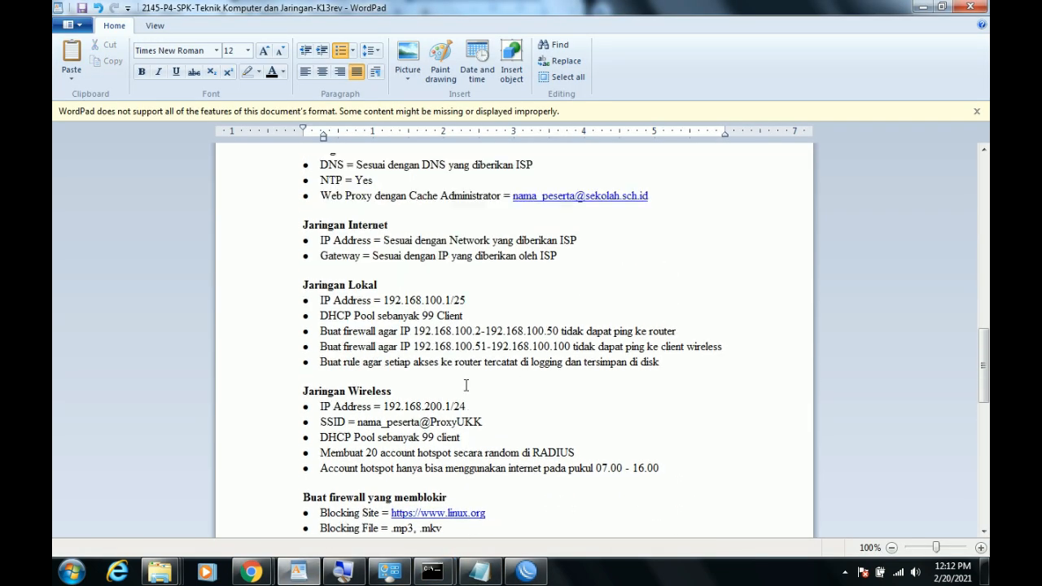
{"action": "scroll", "coordinate": [466, 380], "scroll_direction": "up", "scroll_amount": 1}
{"action": "scroll", "coordinate": [467, 385], "scroll_direction": "up", "scroll_amount": 4}
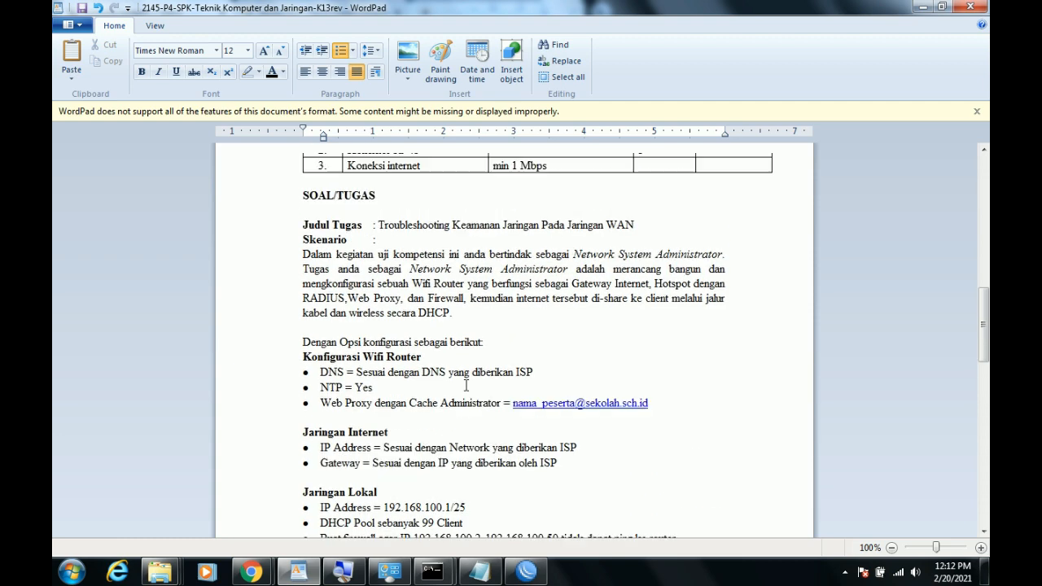
{"action": "scroll", "coordinate": [466, 385], "scroll_direction": "down", "scroll_amount": 6}
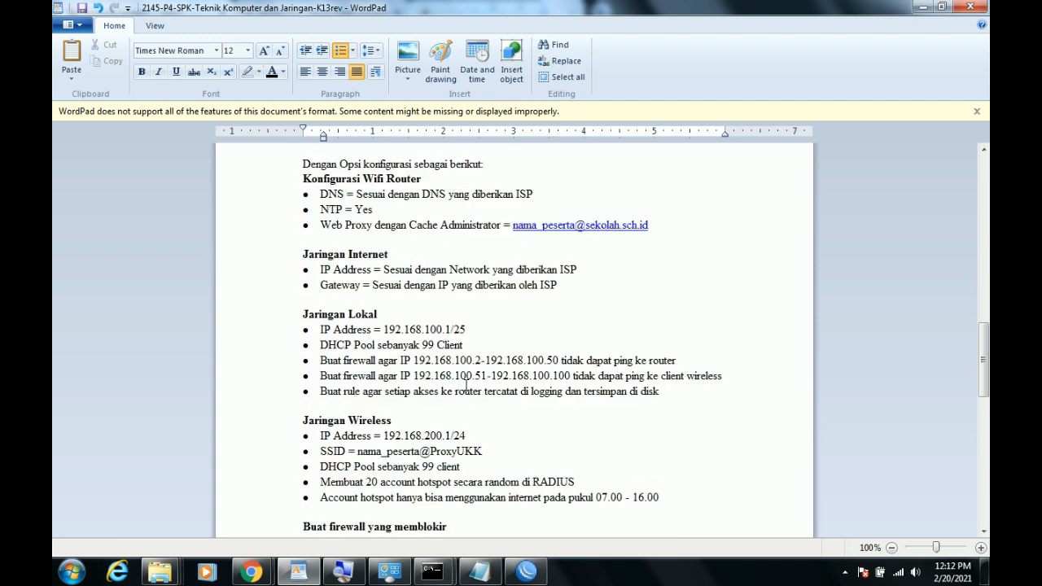
{"action": "scroll", "coordinate": [467, 385], "scroll_direction": "down", "scroll_amount": 2}
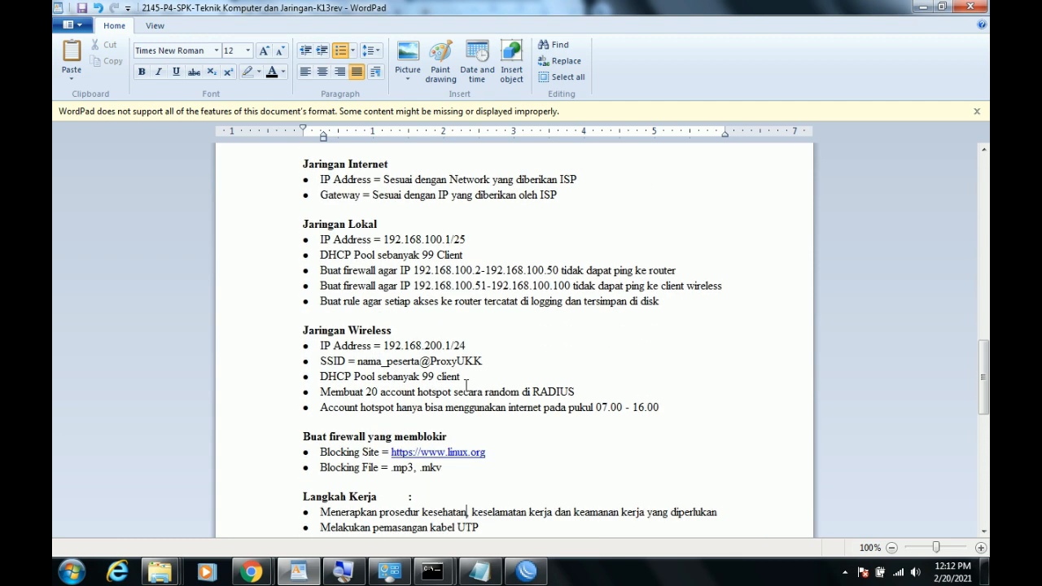
{"action": "scroll", "coordinate": [467, 385], "scroll_direction": "down", "scroll_amount": 2}
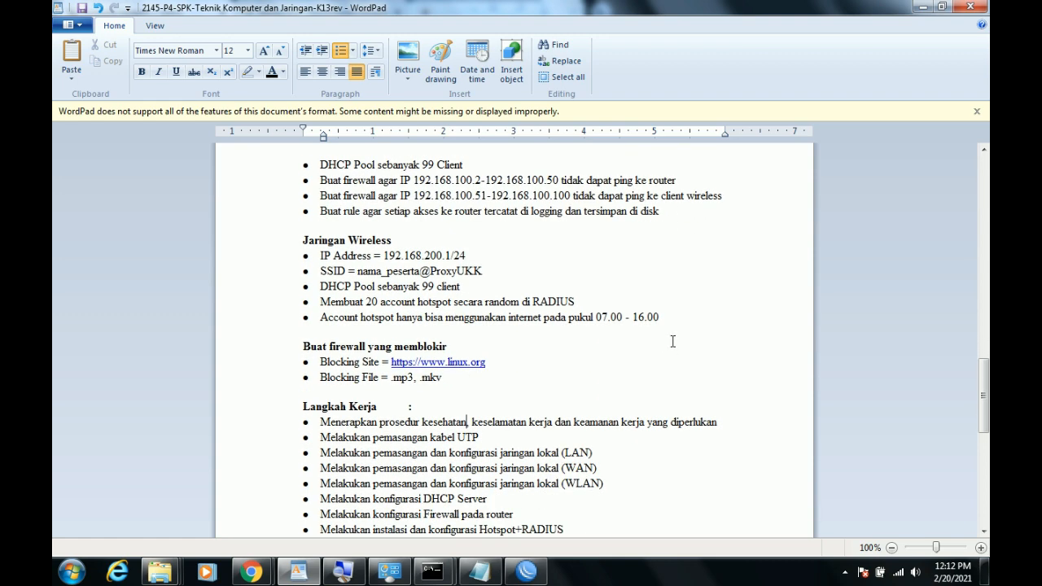
{"action": "left_click", "coordinate": [503, 401]}
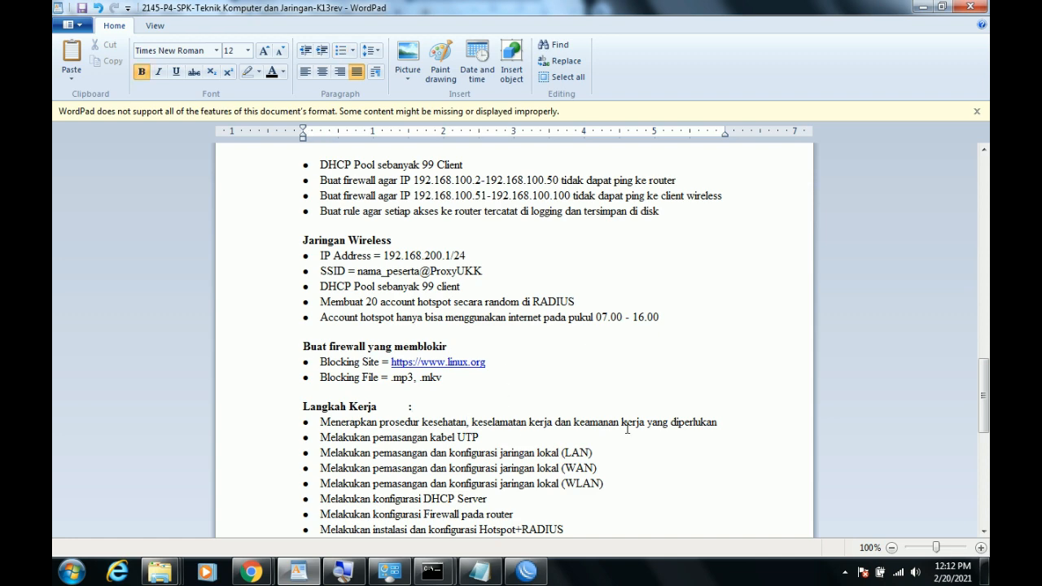
{"action": "left_click", "coordinate": [921, 9]}
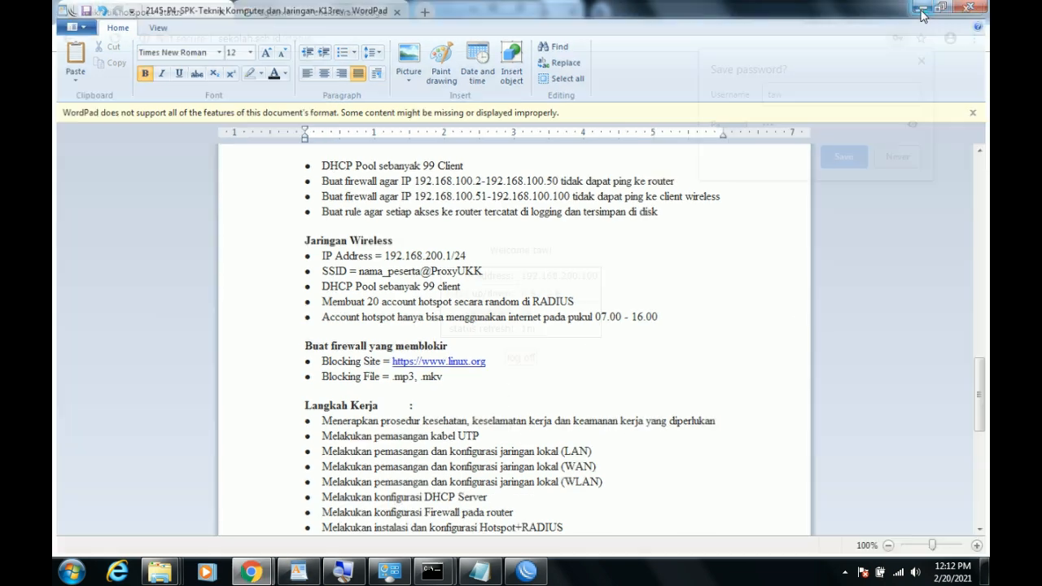